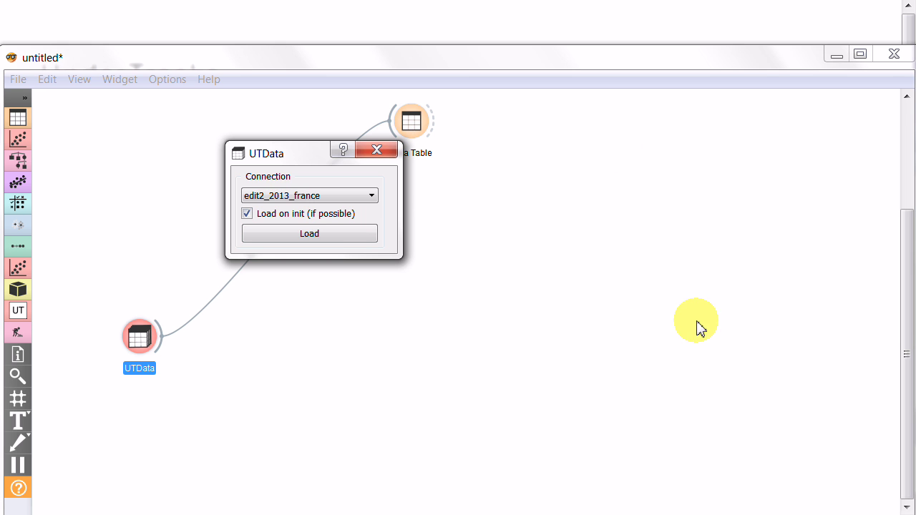
- Close the UTData settings, add a UTSort widget beside UTData, and add an Edit Domain widget next to it
click(378, 151)
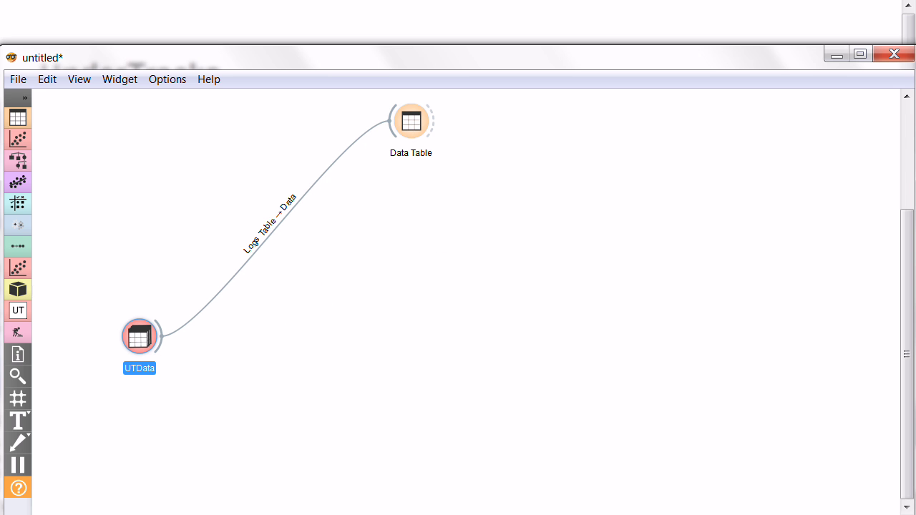
click(18, 313)
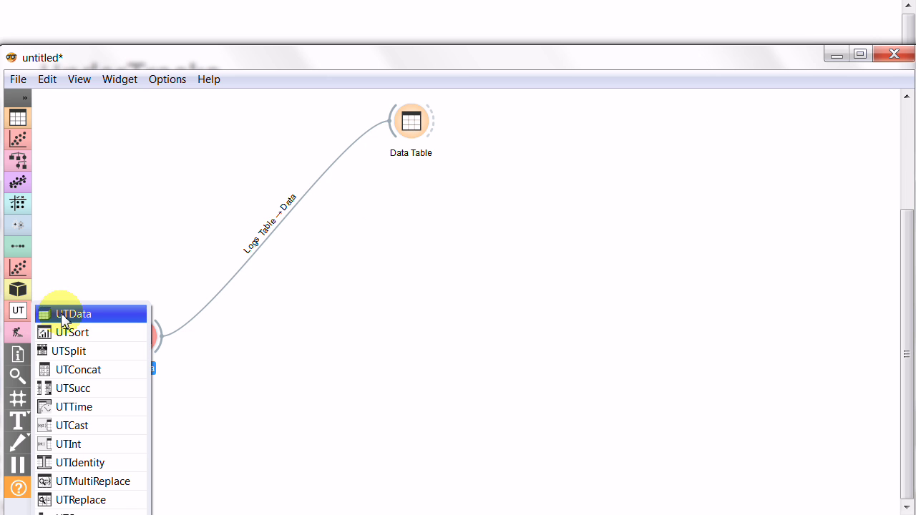
click(89, 342)
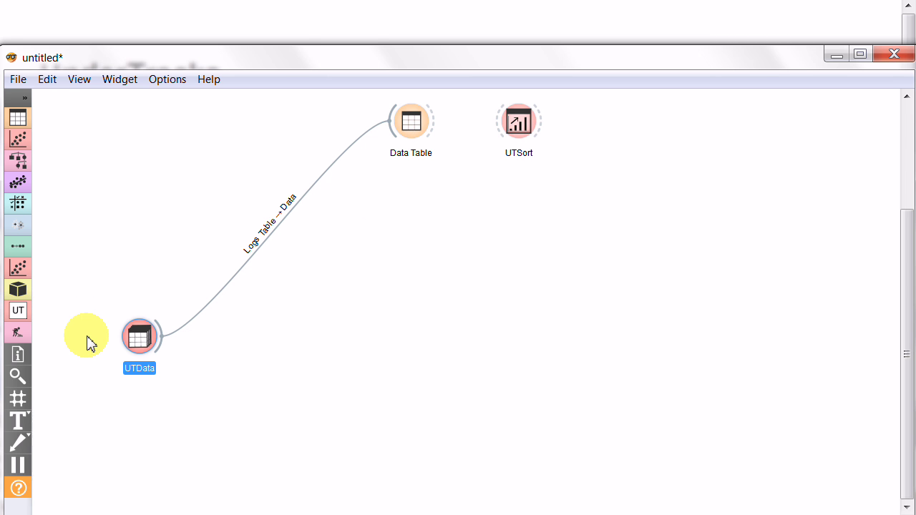
drag(518, 132, 365, 328)
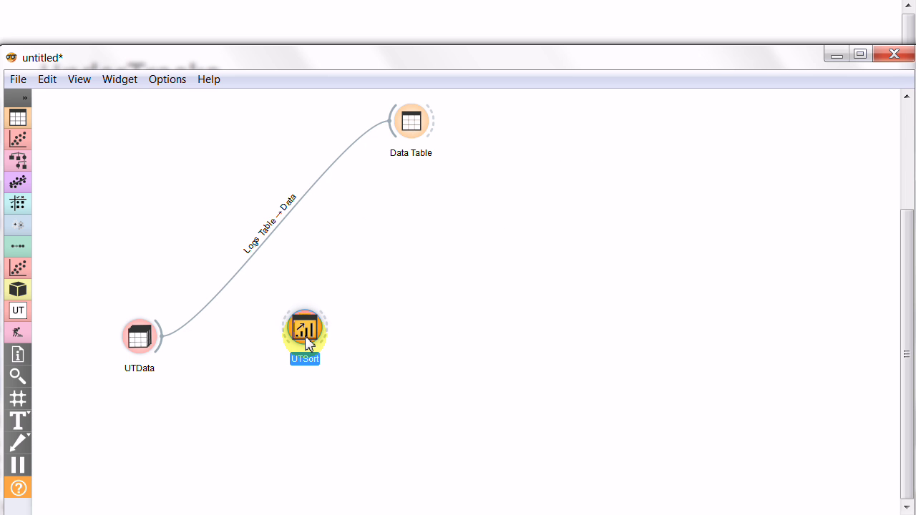
drag(305, 335, 301, 343)
click(20, 122)
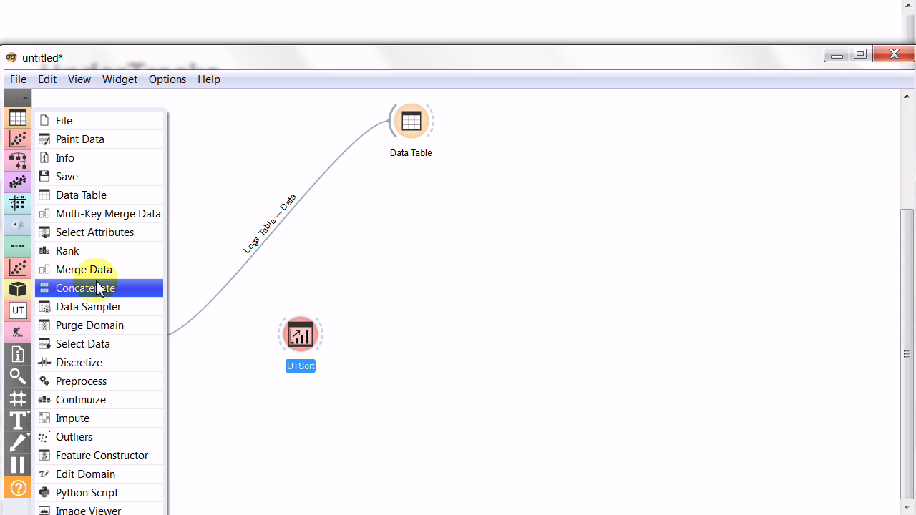
click(98, 474)
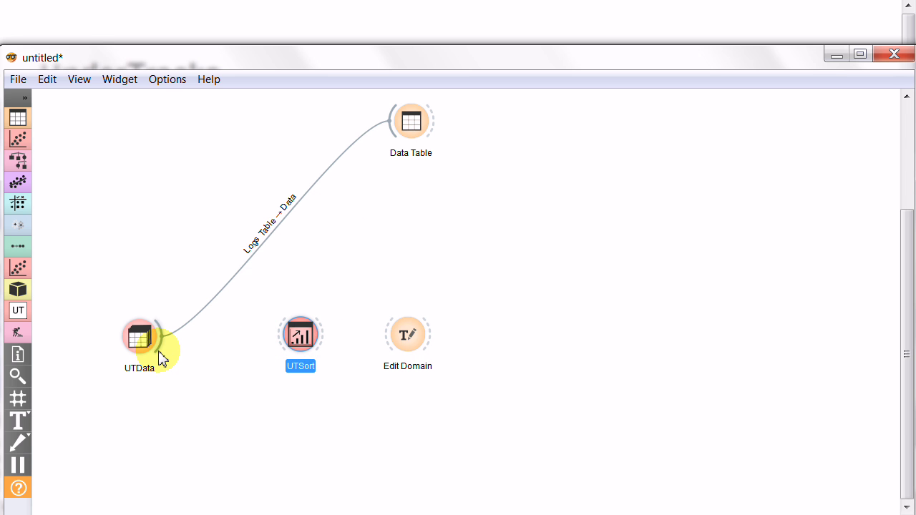
- Connect UTData's Logs Table output to UTSort's Table input and view UTSort's sort keys
drag(160, 358, 297, 335)
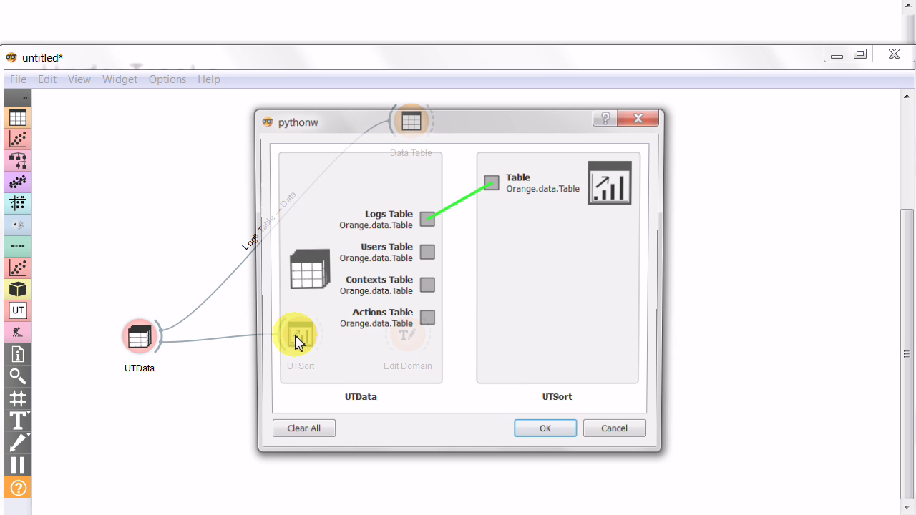
click(551, 436)
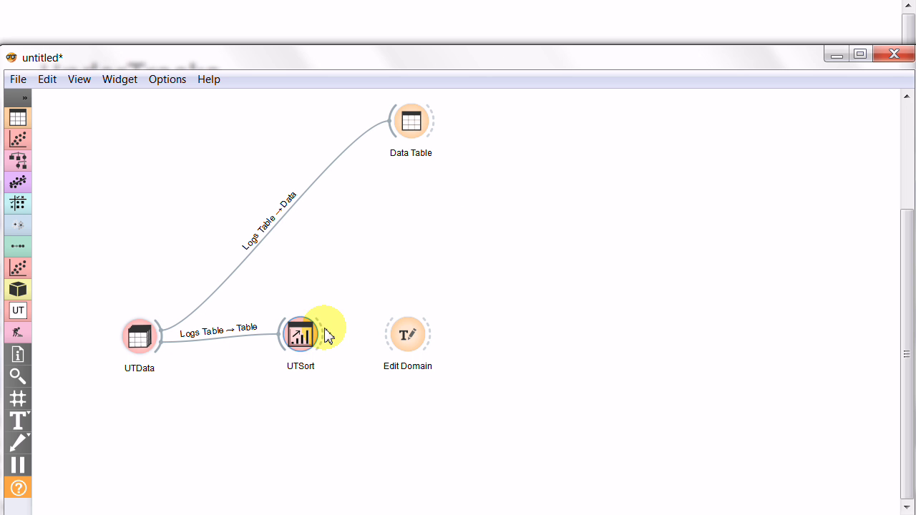
double_click(306, 349)
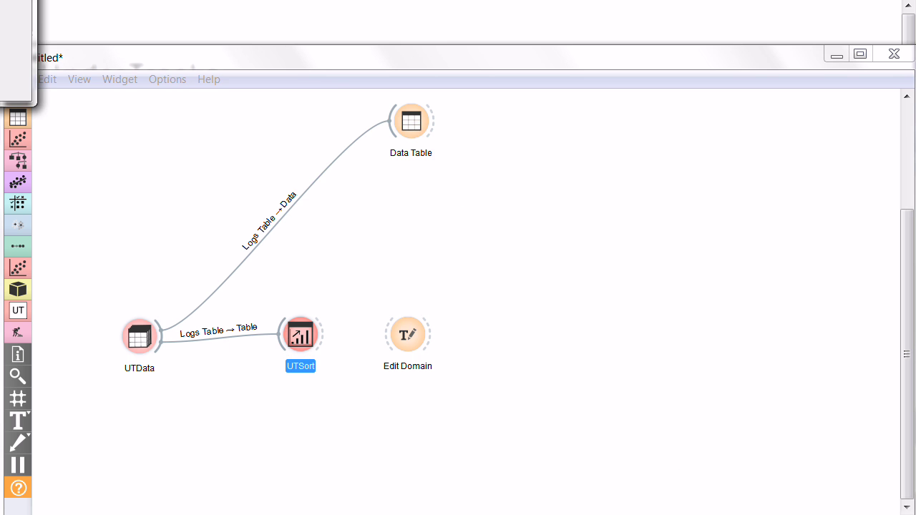
drag(186, 40, 390, 143)
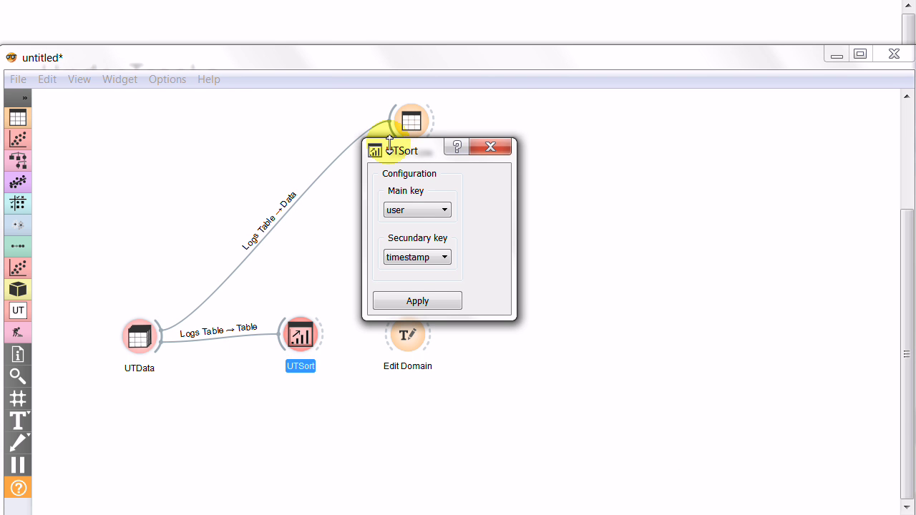
click(492, 147)
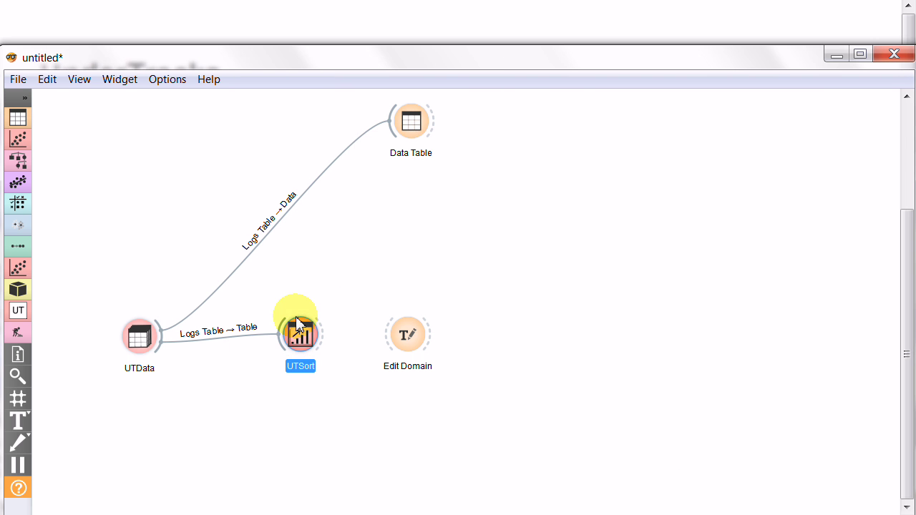
- Insert Edit Domain between UTData and UTSort, linking Logs Table to its Data input and its Data output to UTSort's Table input
drag(401, 348, 235, 370)
drag(306, 331, 383, 331)
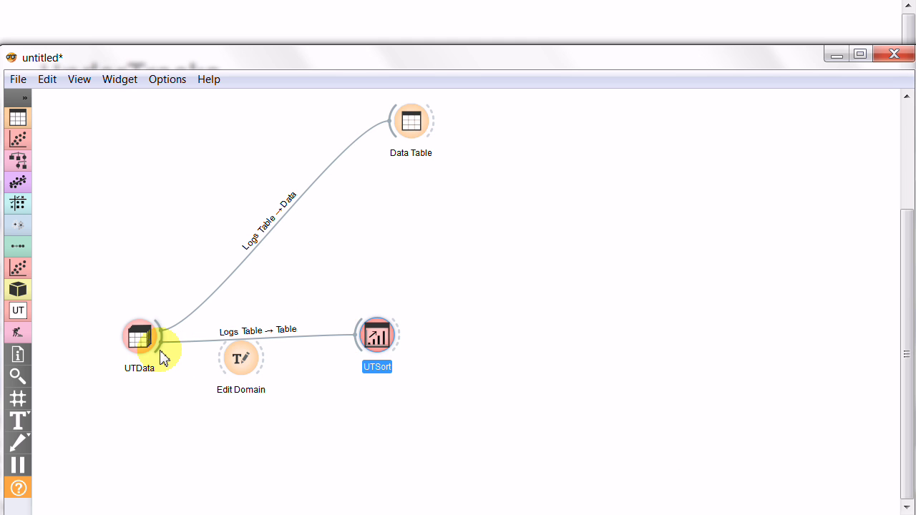
drag(162, 350, 227, 363)
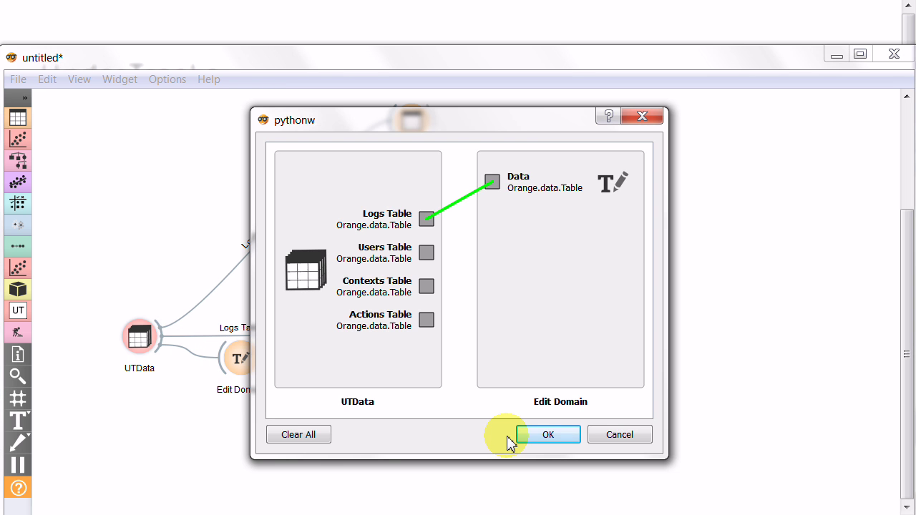
click(547, 438)
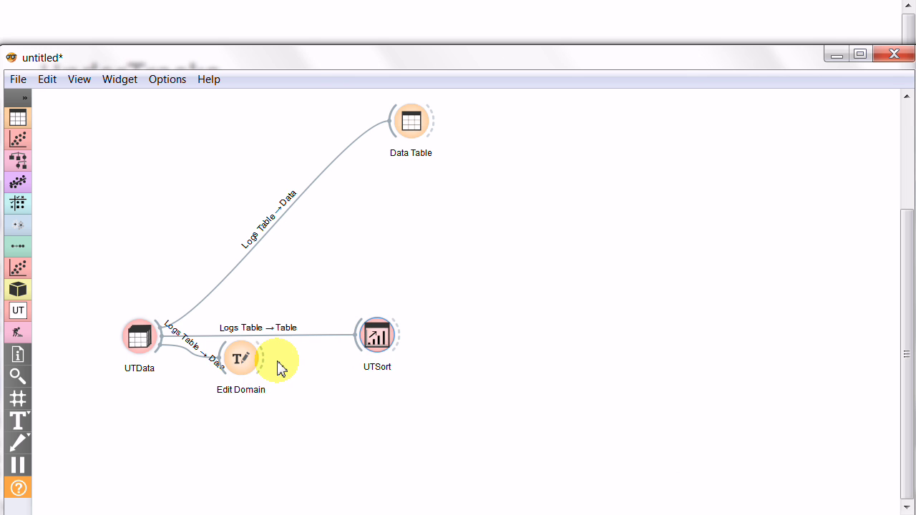
drag(264, 370, 365, 340)
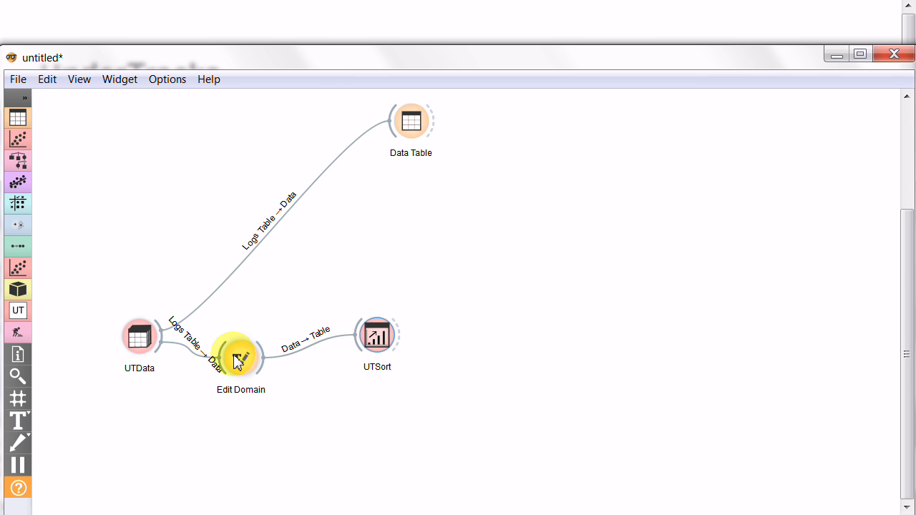
drag(240, 358, 301, 349)
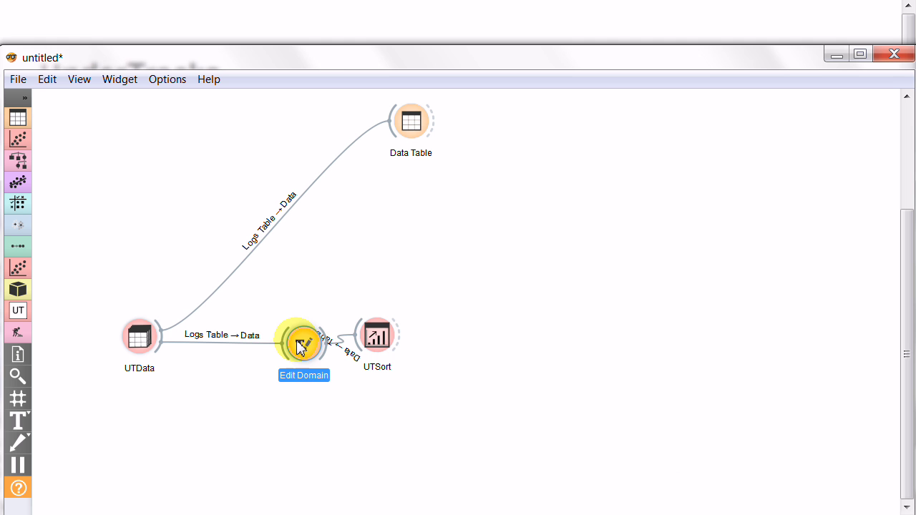
drag(367, 348, 449, 352)
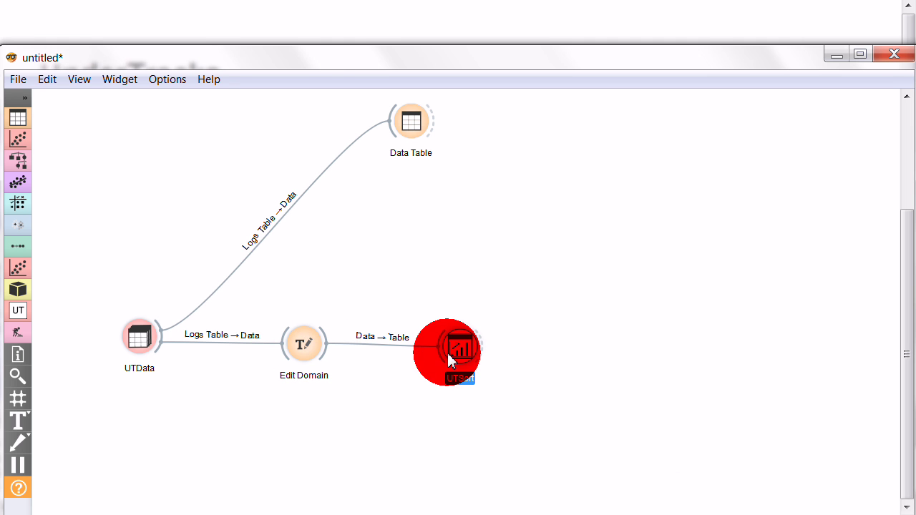
- Open the Edit Domain settings and examine the original log column names in the Data Table
double_click(306, 348)
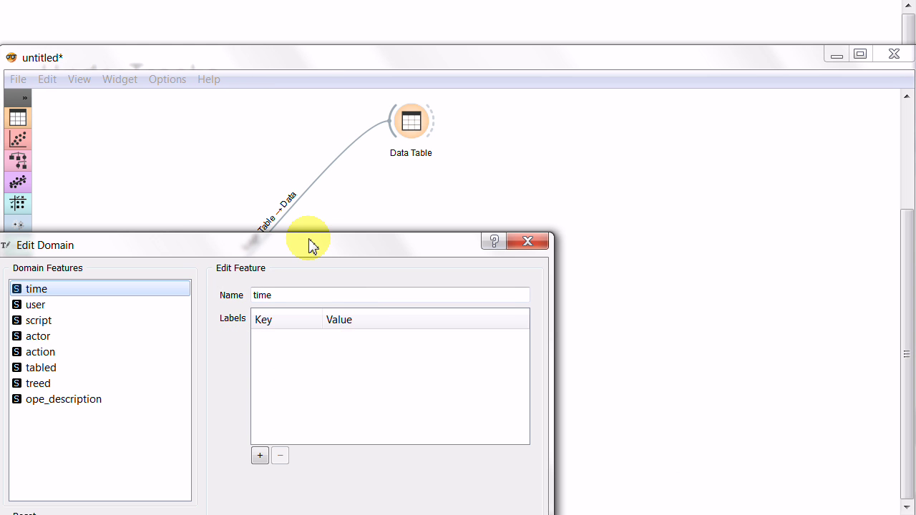
drag(313, 246, 657, 218)
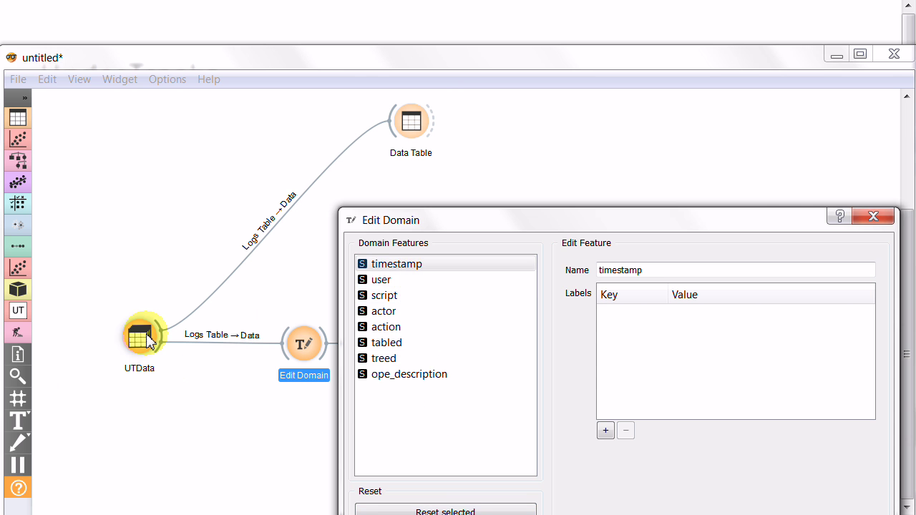
double_click(409, 124)
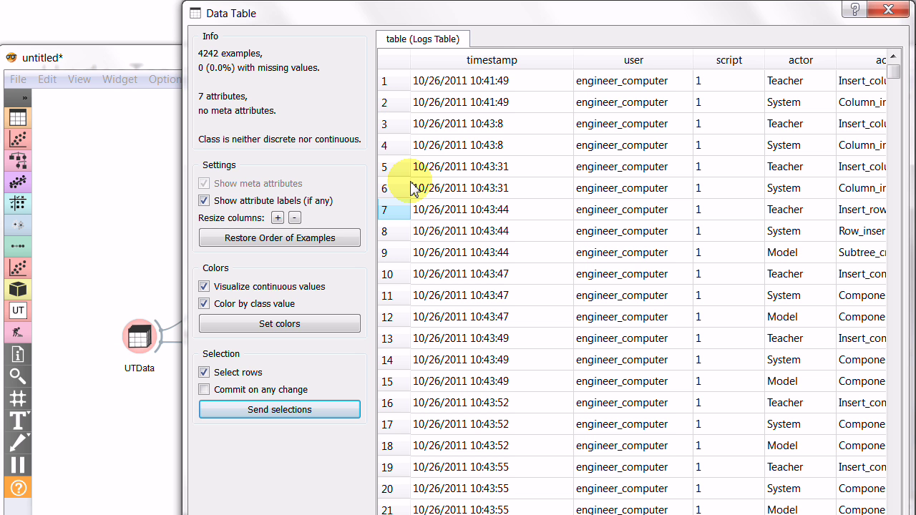
key(alt+Tab)
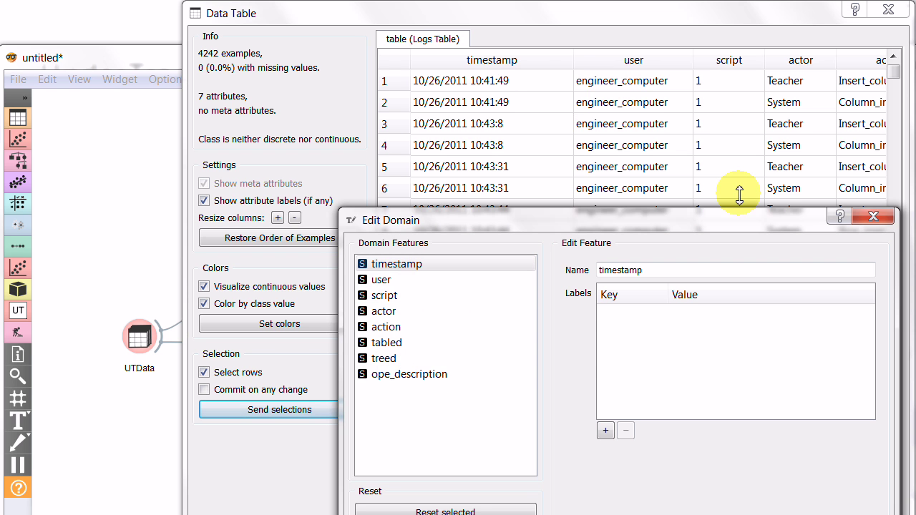
- Rename the timestamp feature to time in Edit Domain and close its settings
click(380, 281)
click(387, 329)
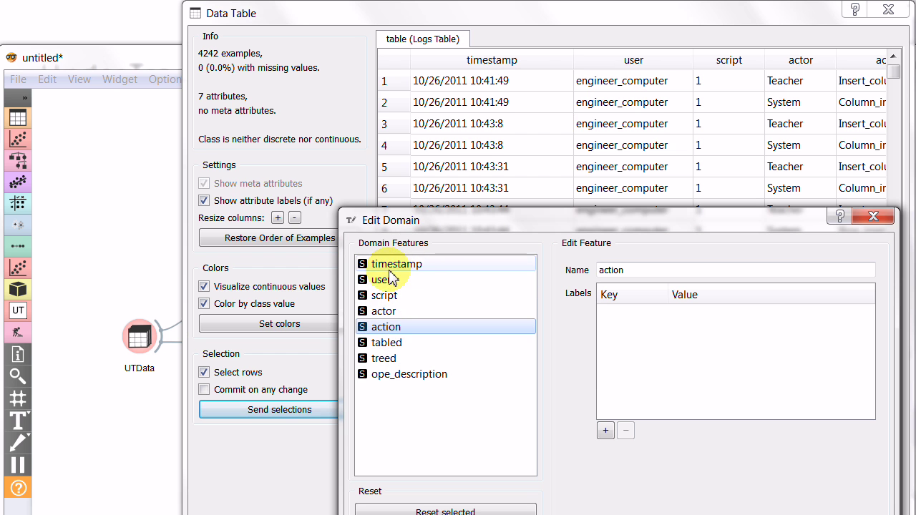
click(390, 270)
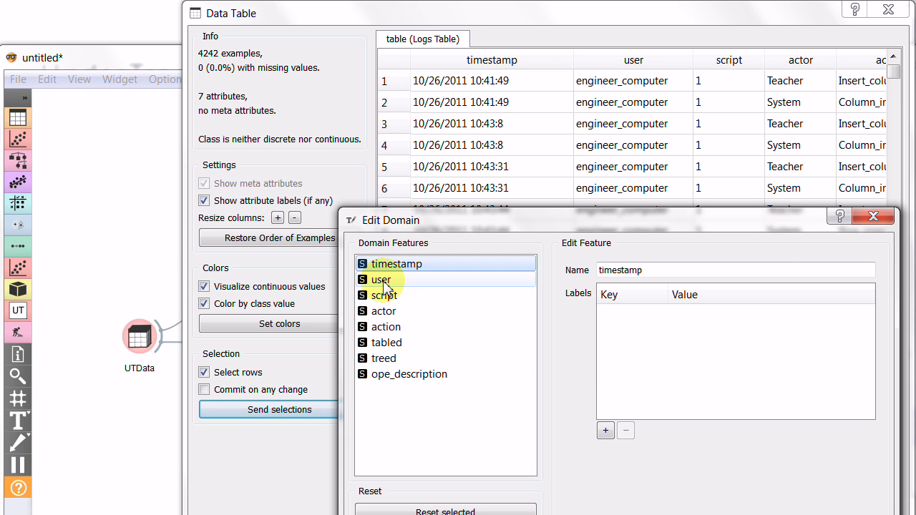
click(694, 271)
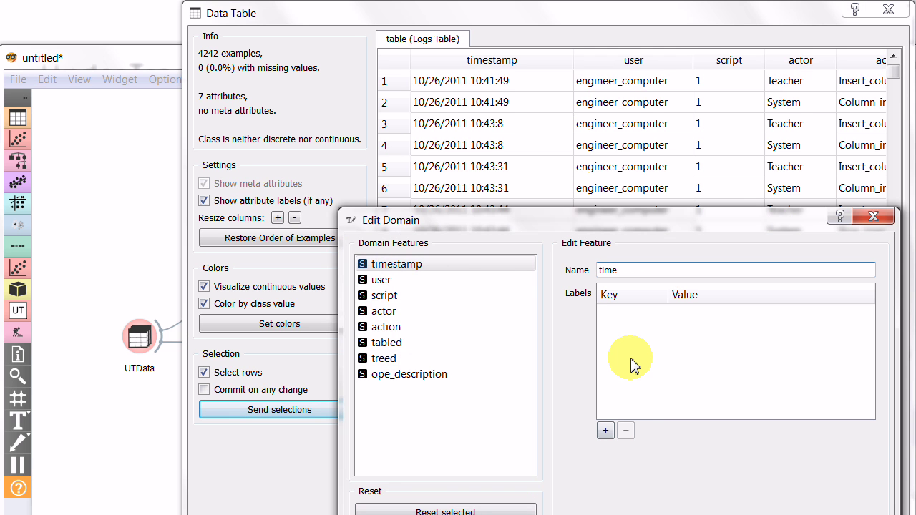
click(874, 217)
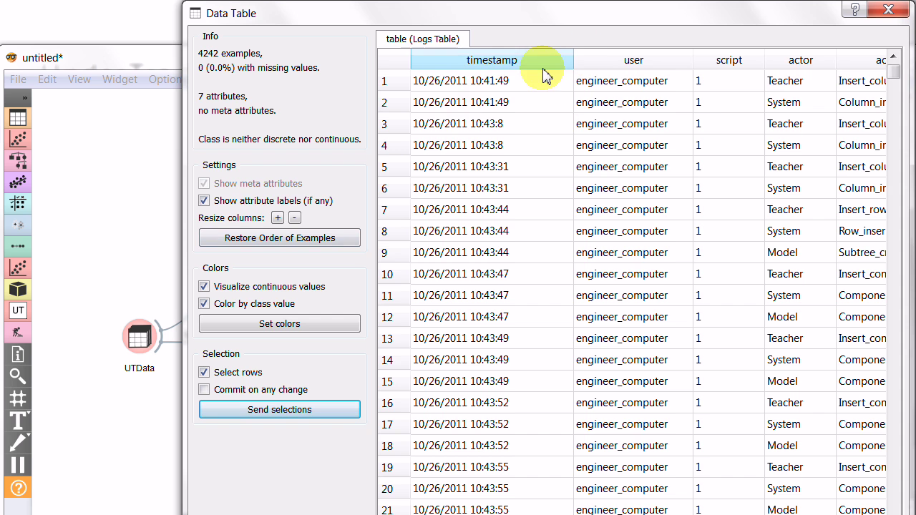
- Connect Edit Domain's output to the Data Table, compare the original and edited tables, and widen the time column
click(131, 233)
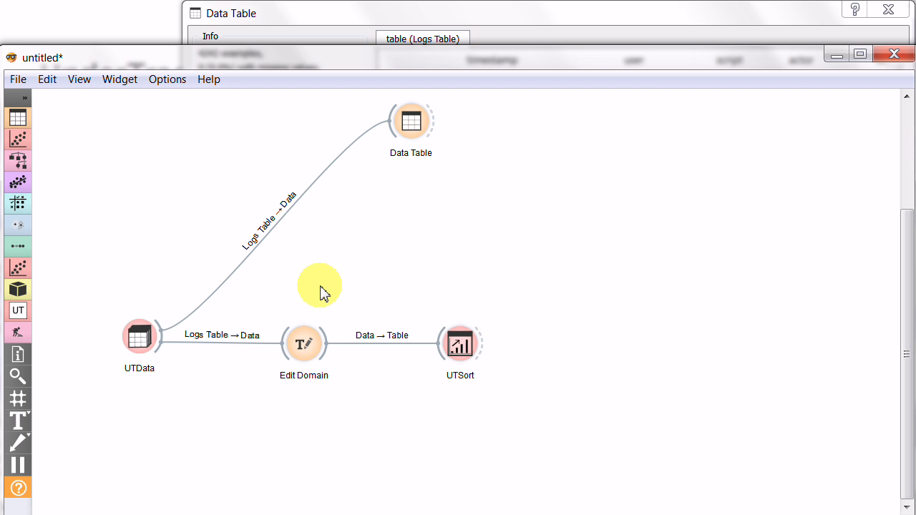
drag(328, 341, 393, 124)
click(487, 14)
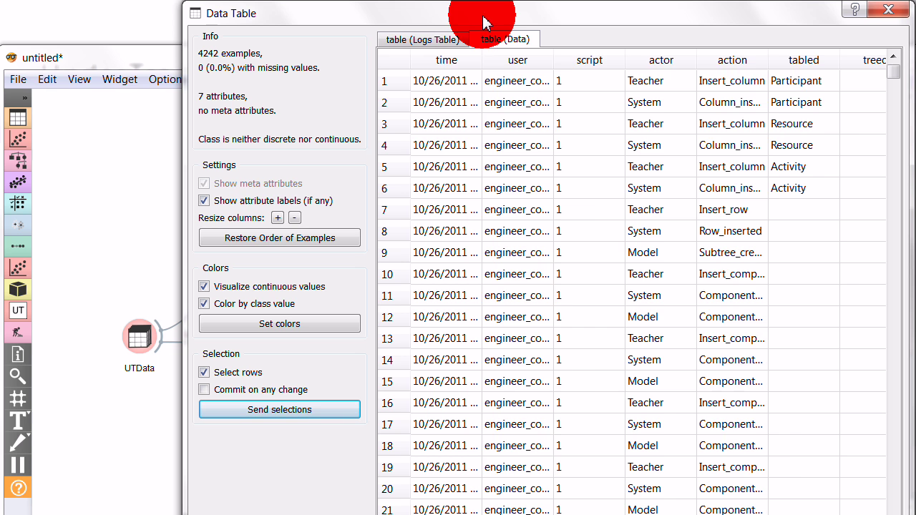
click(440, 39)
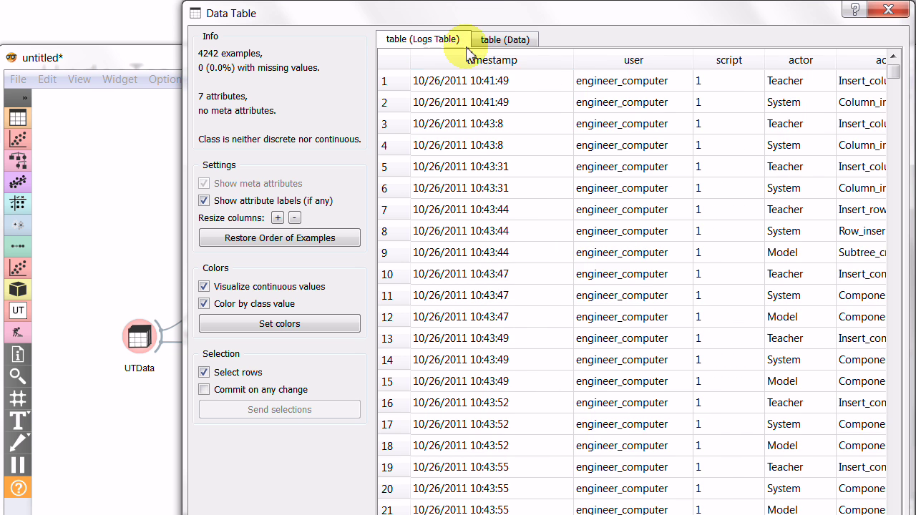
click(505, 40)
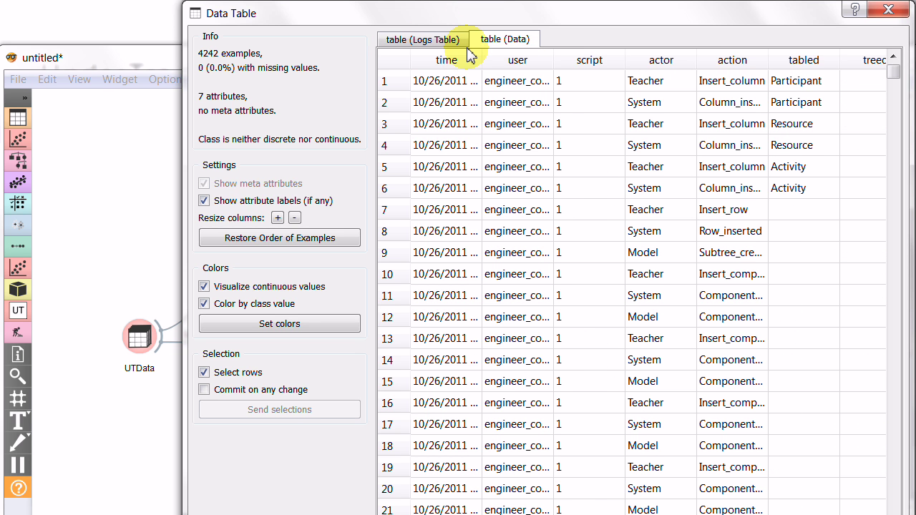
drag(485, 61, 583, 63)
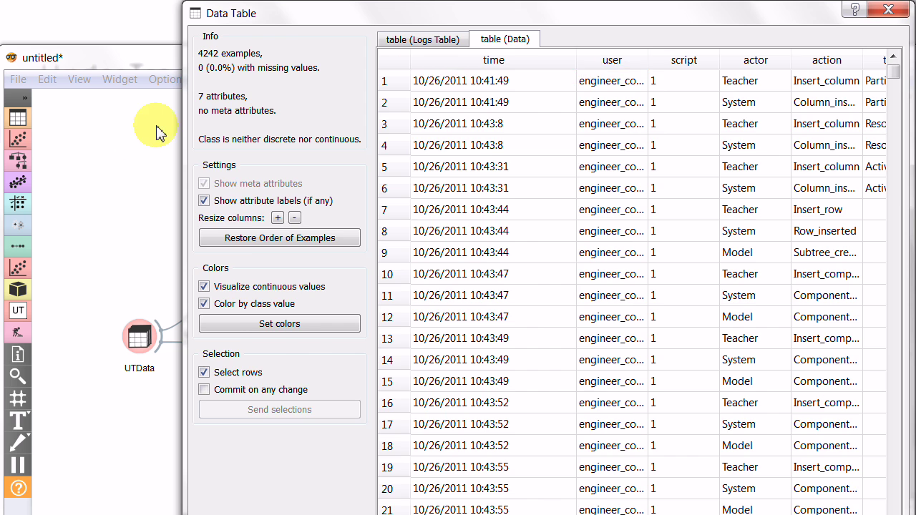
- Remove the link between Edit Domain and the Data Table
click(144, 149)
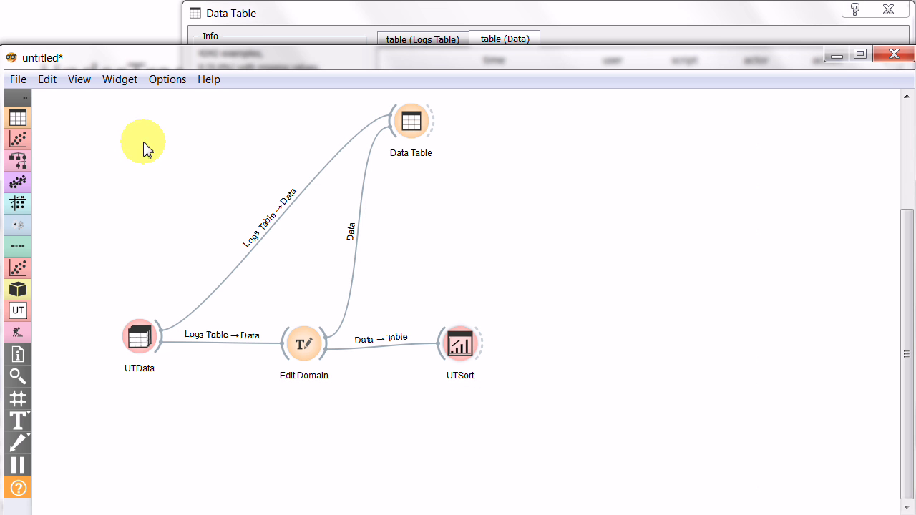
right_click(356, 255)
click(374, 286)
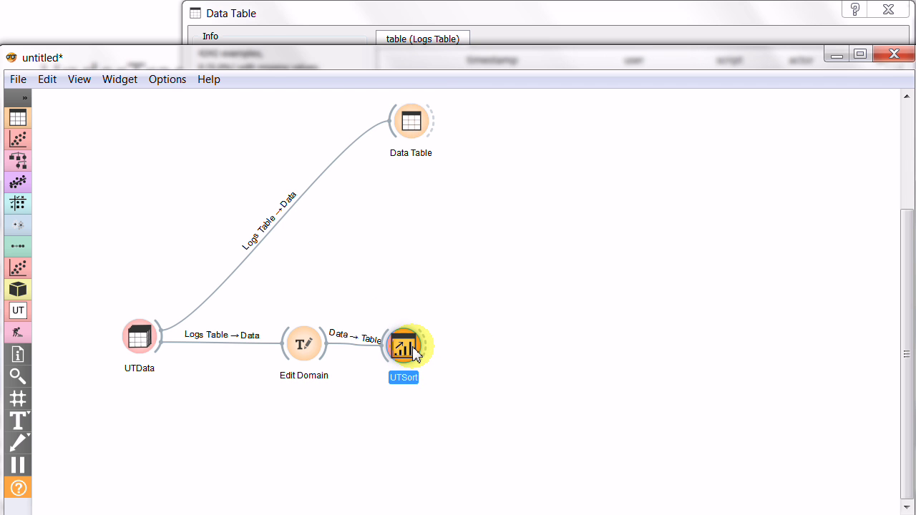
- Reposition UTSort after Edit Domain and choose user as its main sort key
drag(414, 348, 439, 347)
double_click(430, 345)
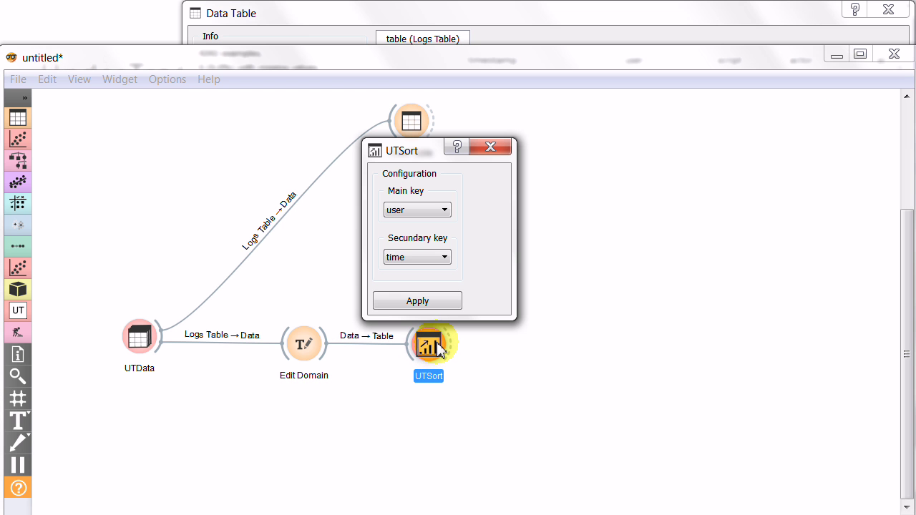
click(446, 214)
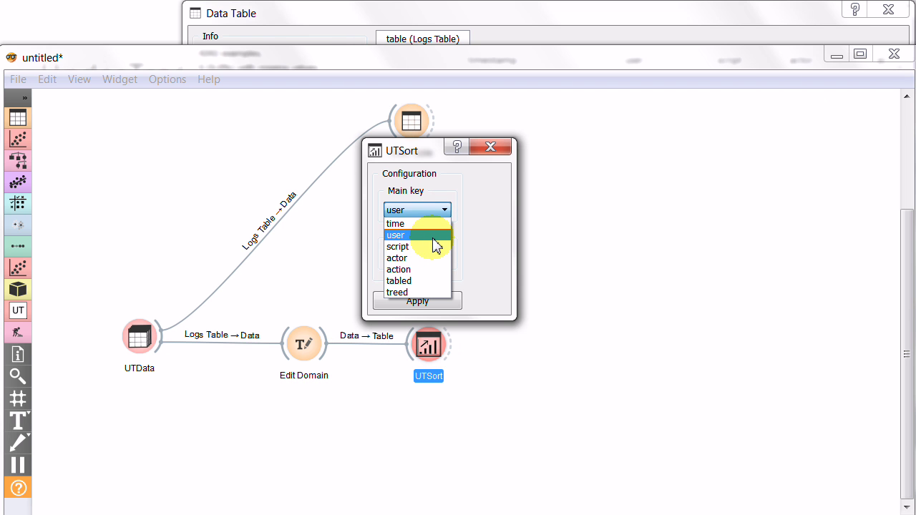
click(434, 237)
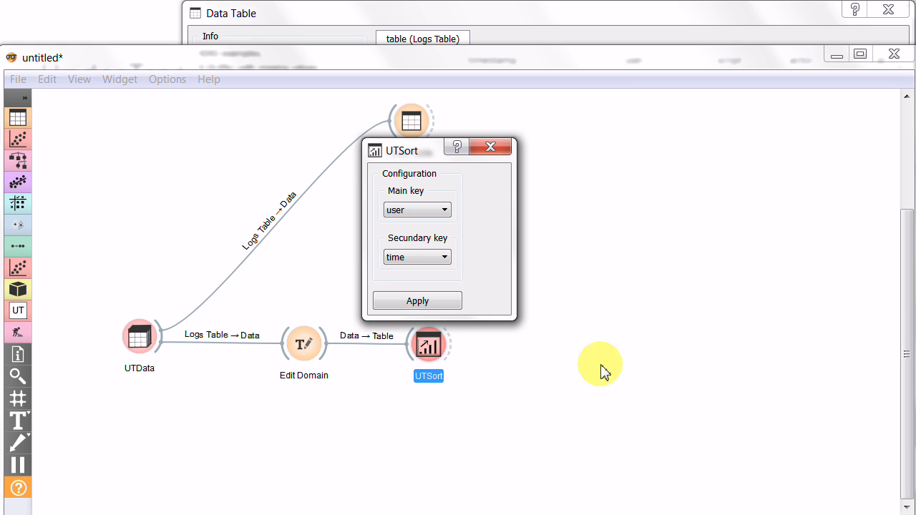
- Keep time as UTSort's secondary sort key and close its settings
click(446, 259)
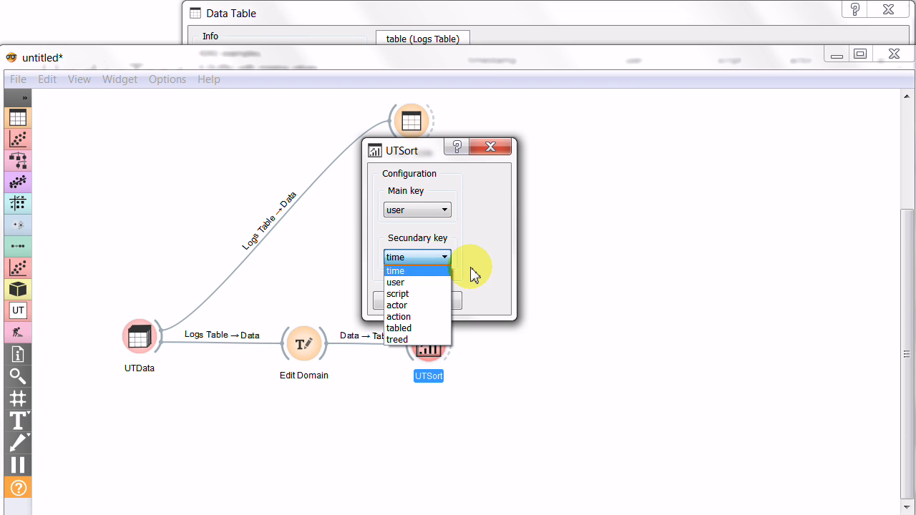
click(455, 284)
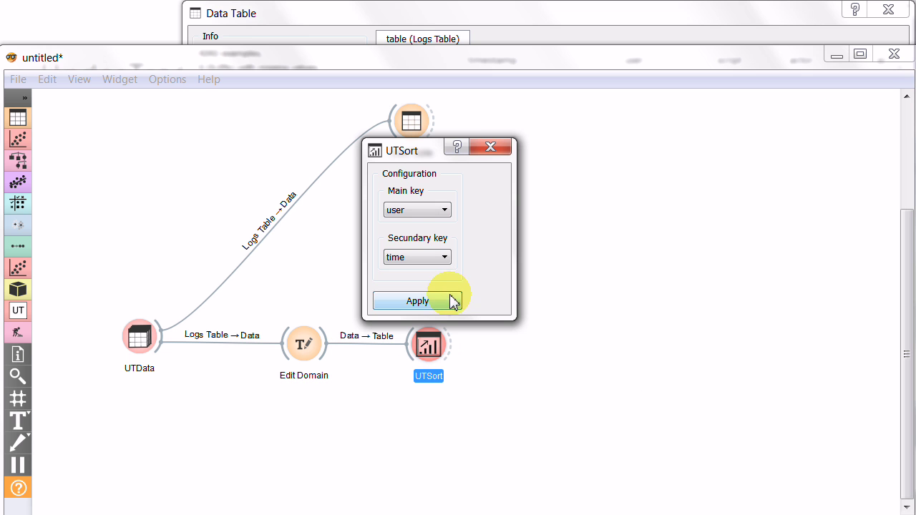
click(491, 148)
- Connect UTSort's output to the Data Table and widen the time and user columns of the sorted table
drag(451, 354, 403, 142)
click(528, 18)
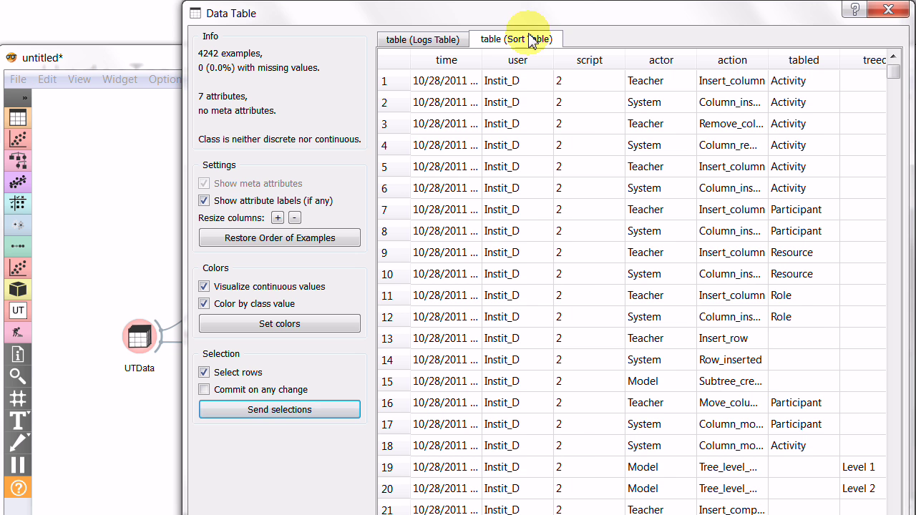
drag(485, 59, 568, 67)
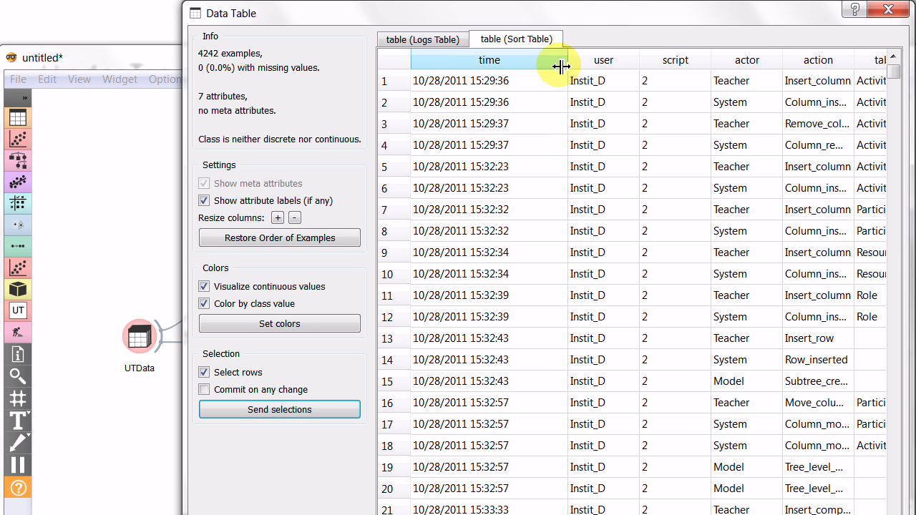
drag(642, 58, 692, 58)
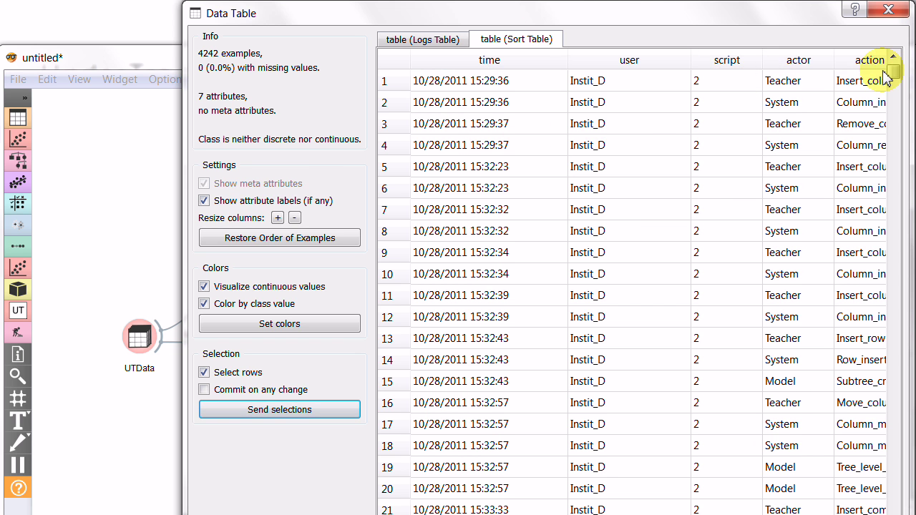
- Compare the order of rows in the sorted table with the original logs table, and close the Data Table
mouse_move(893, 73)
mouse_down()
mouse_move(892, 266)
mouse_move(890, 187)
mouse_up()
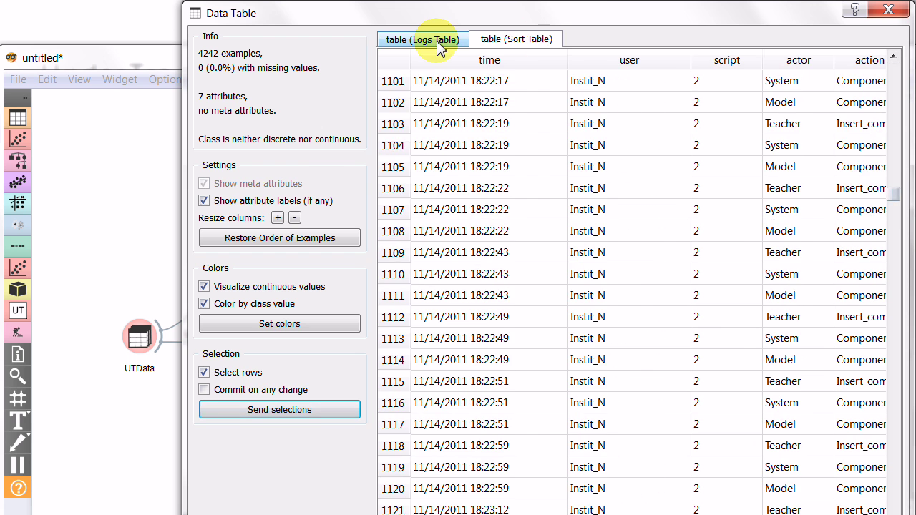
click(439, 43)
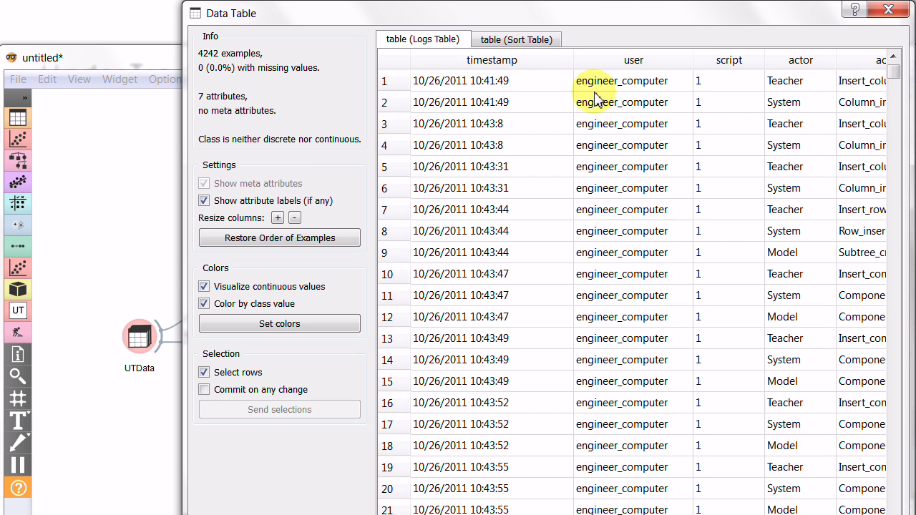
click(497, 37)
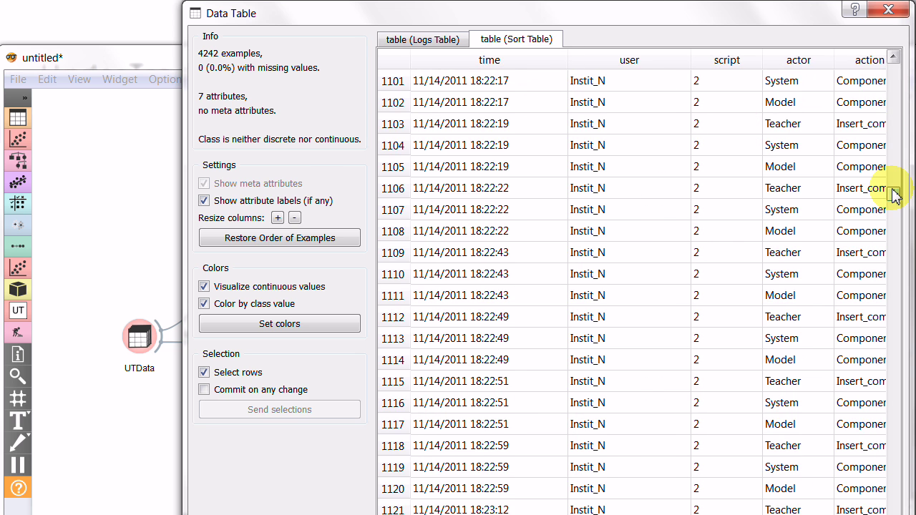
drag(894, 195, 900, 64)
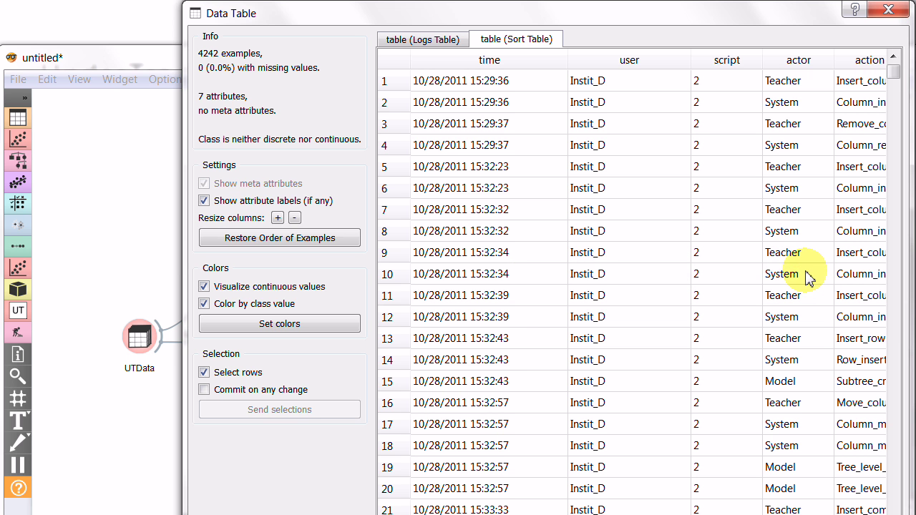
click(886, 13)
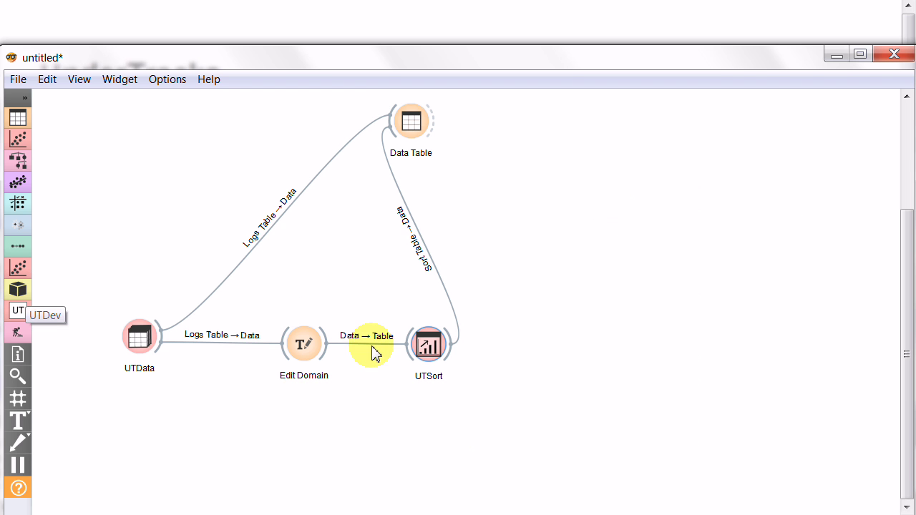
- Add a UTCount widget beside UTSort and connect UTSort's output to its input
click(26, 294)
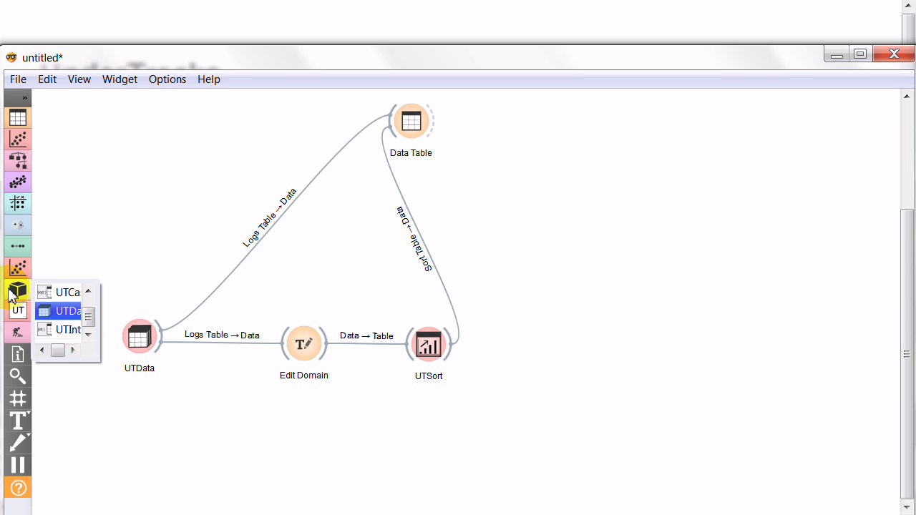
click(113, 247)
click(27, 295)
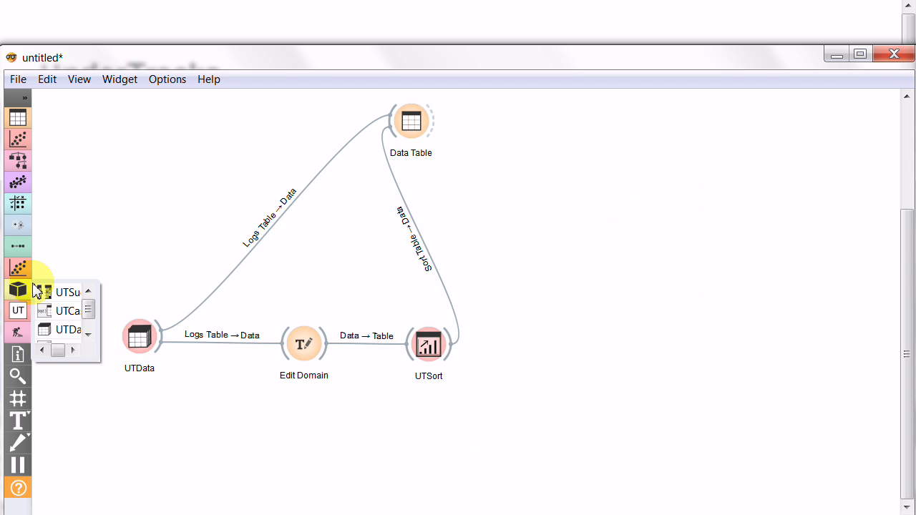
click(101, 244)
click(27, 315)
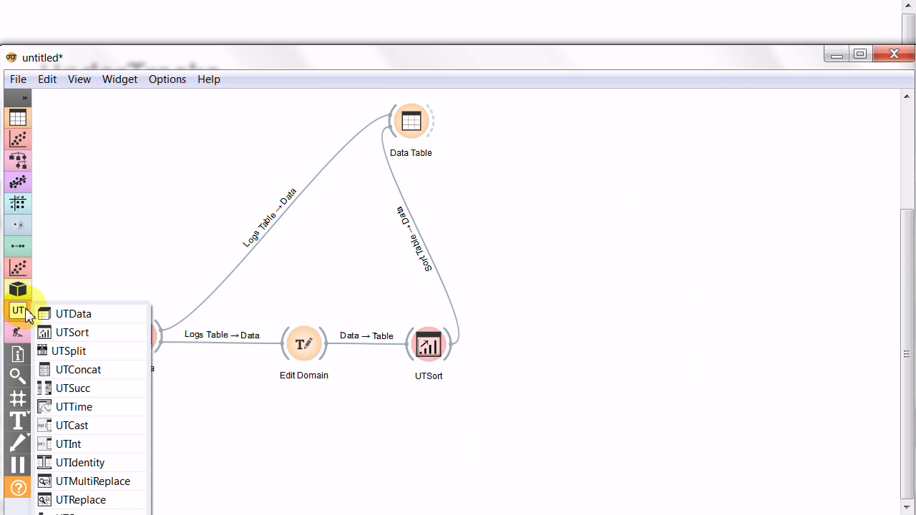
click(80, 511)
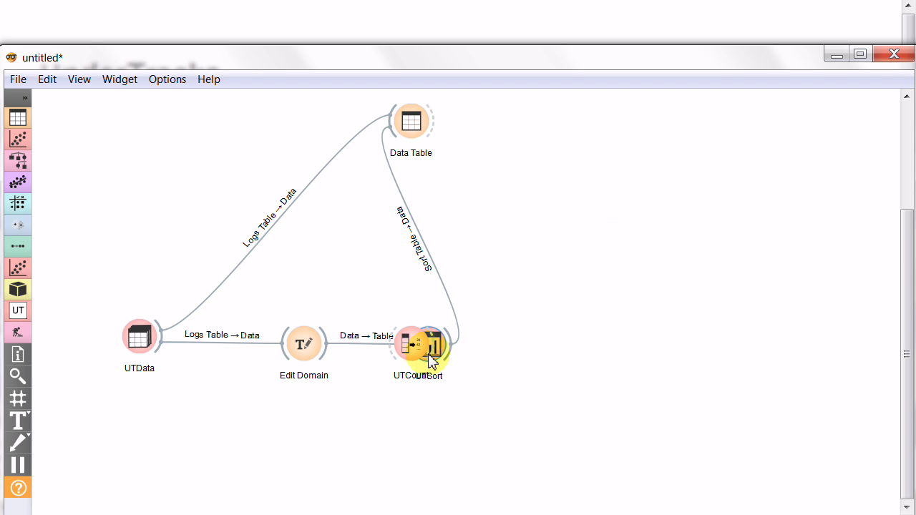
drag(430, 346, 590, 319)
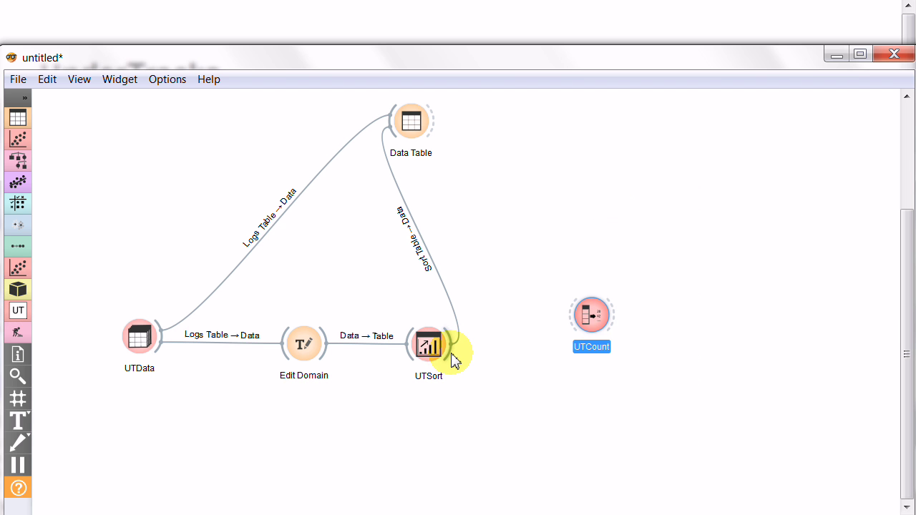
drag(453, 360, 578, 322)
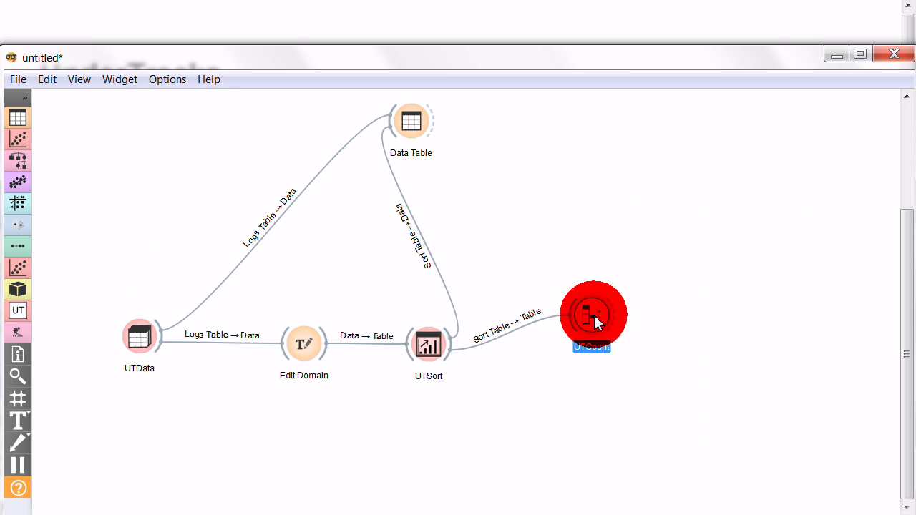
- Set UTCount's count attribute to user and move its settings window clear of the UTCount widget
double_click(594, 315)
click(445, 281)
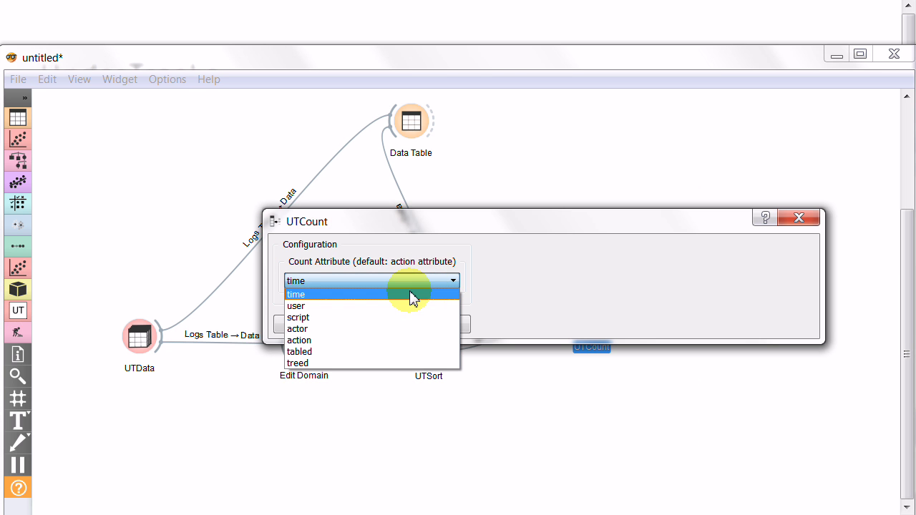
click(321, 306)
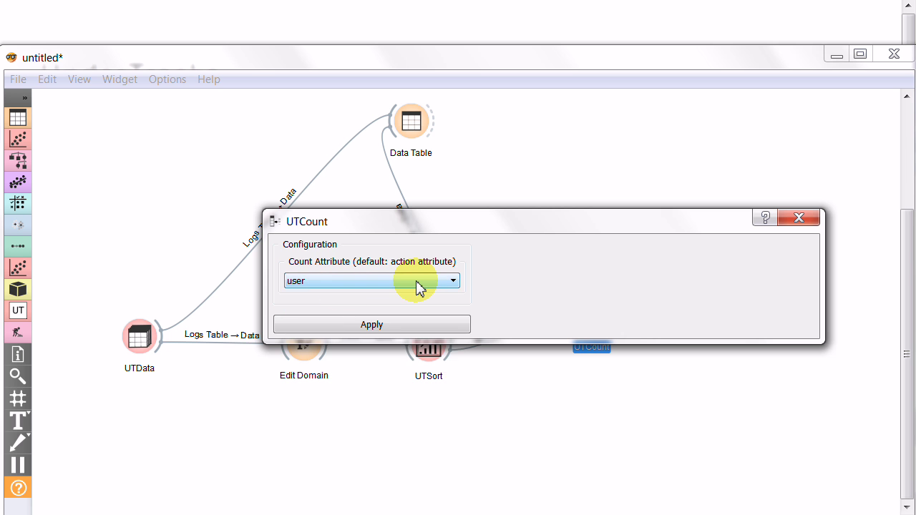
click(416, 283)
click(341, 306)
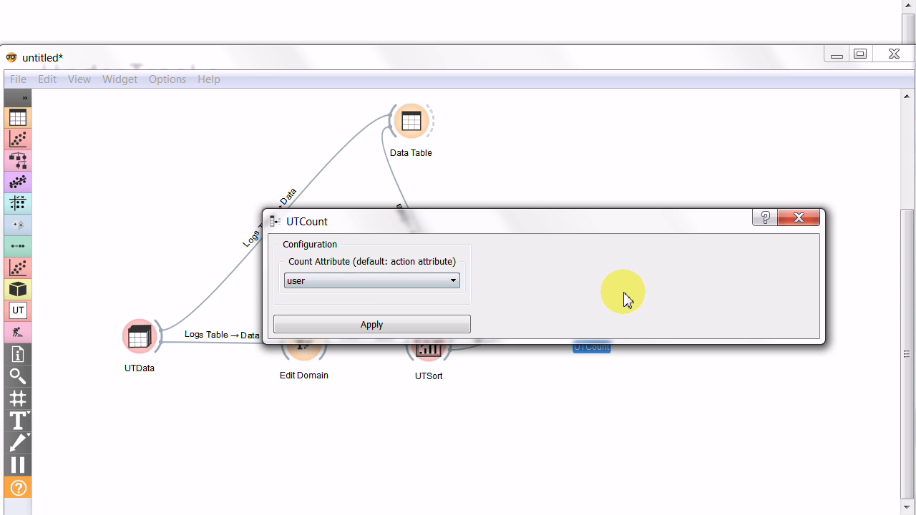
drag(663, 229, 482, 375)
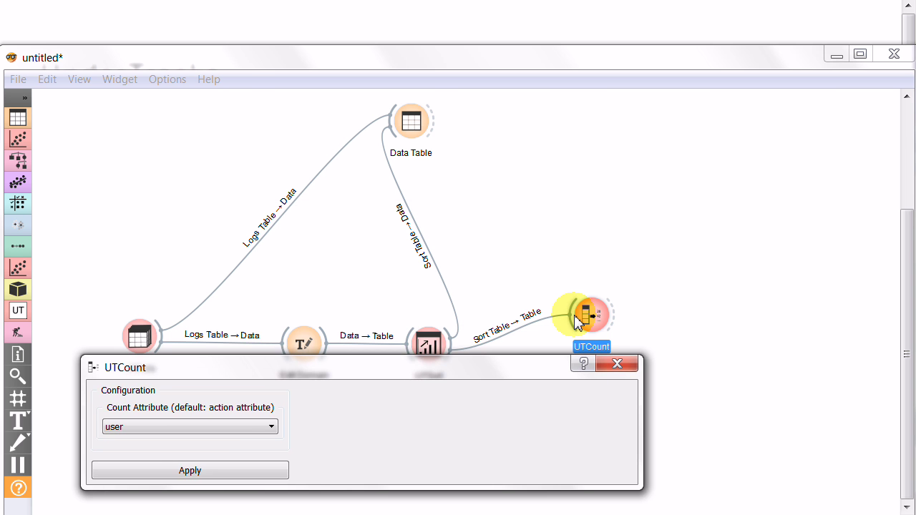
drag(576, 313, 417, 127)
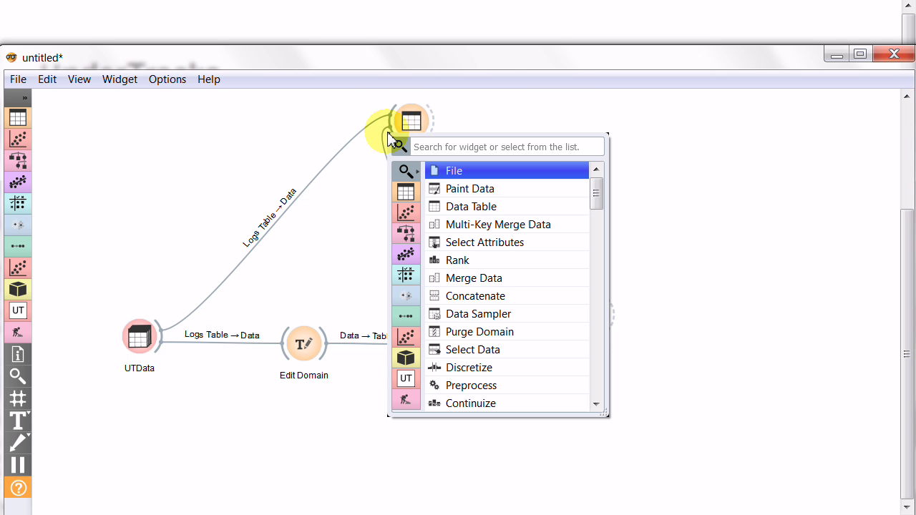
click(691, 205)
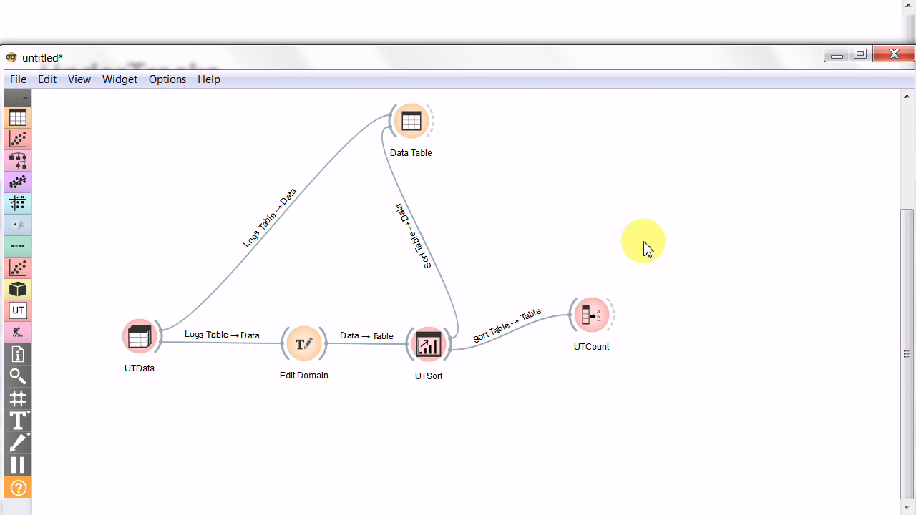
drag(570, 307, 390, 134)
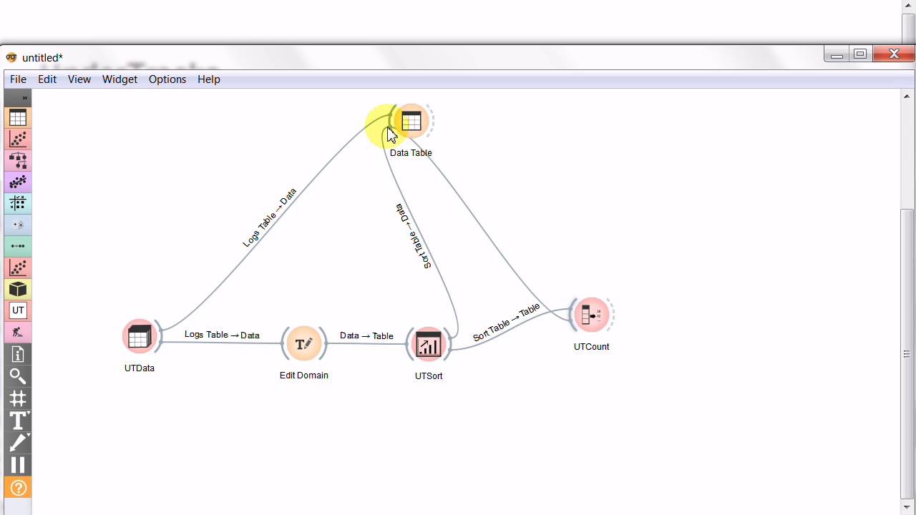
click(646, 237)
drag(573, 313, 395, 117)
click(595, 180)
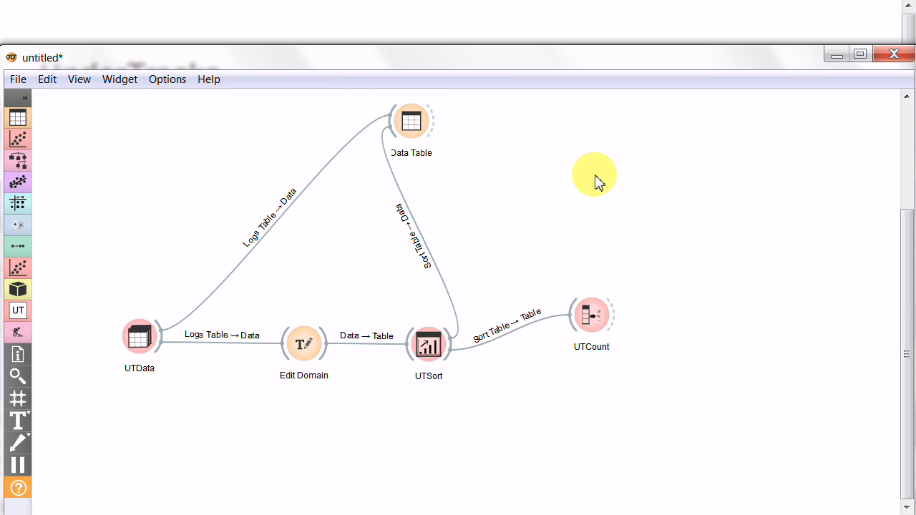
- Connect UTCount's output to the Data Table and open it to view the count per user
drag(610, 310, 398, 129)
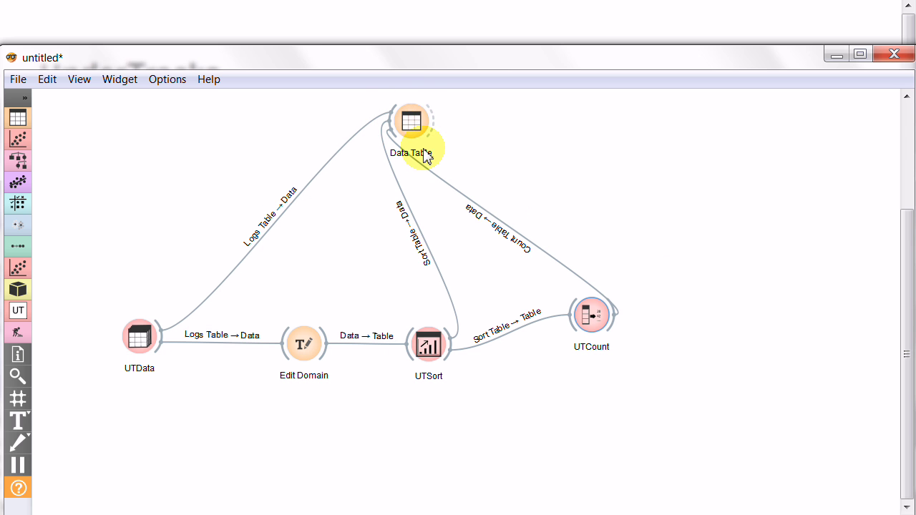
click(410, 126)
double_click(410, 126)
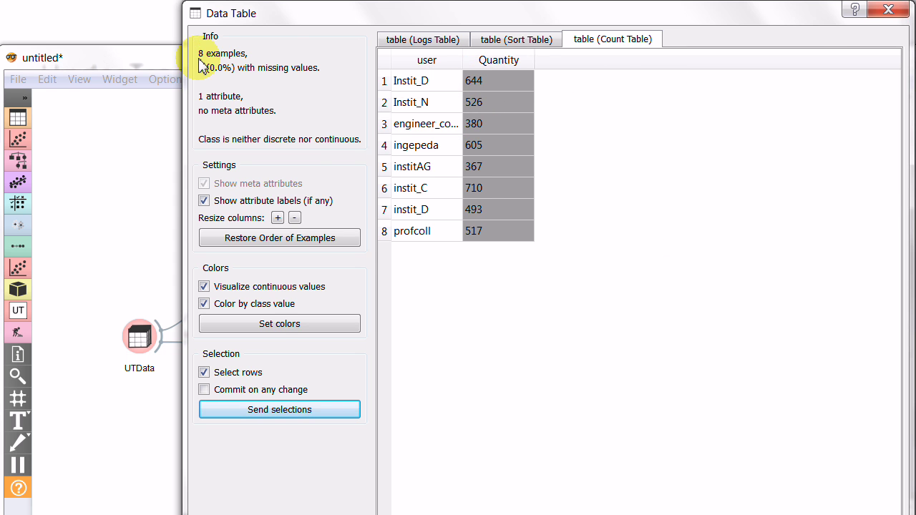
- Shrink the workflow window to uncover part of the Data Table, and review UTSort's sort keys
click(174, 66)
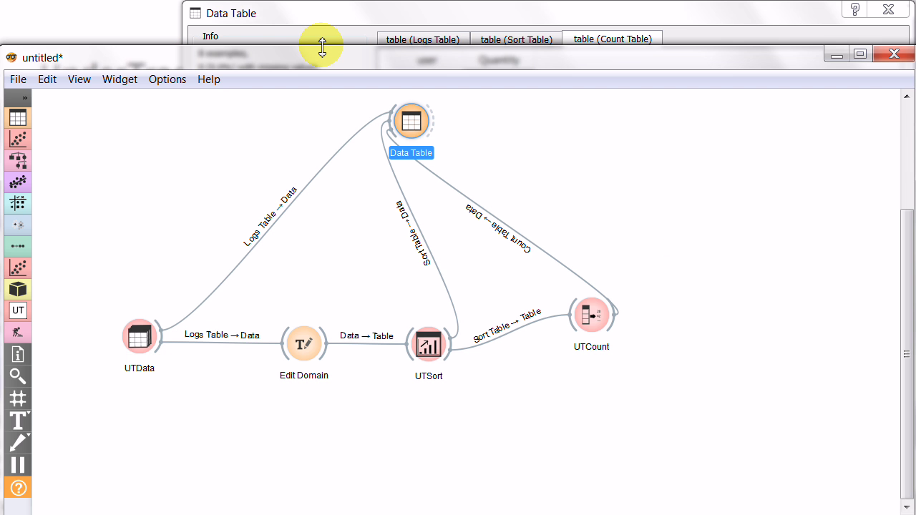
drag(322, 47, 317, 102)
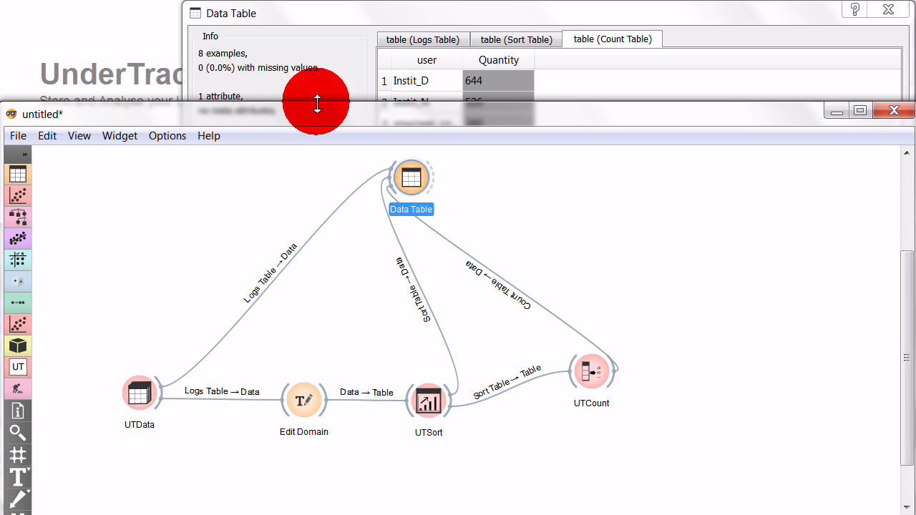
double_click(427, 398)
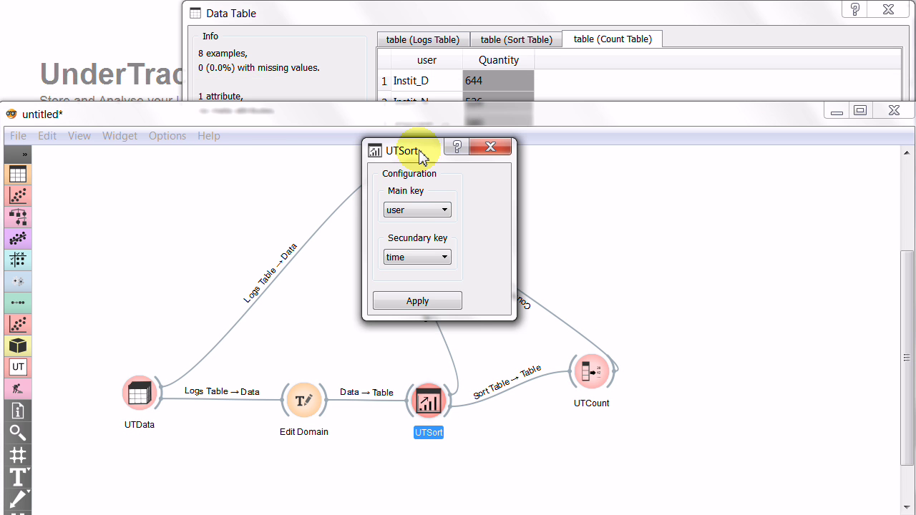
drag(421, 156, 148, 68)
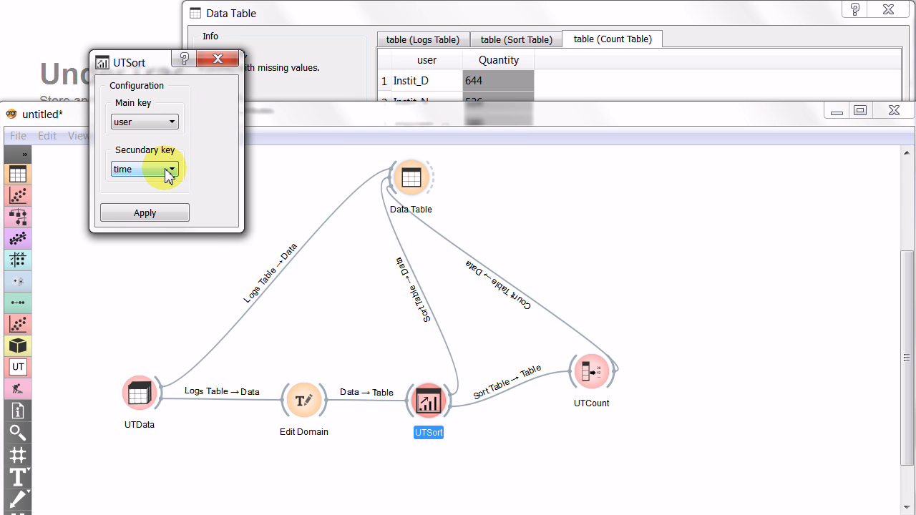
click(217, 59)
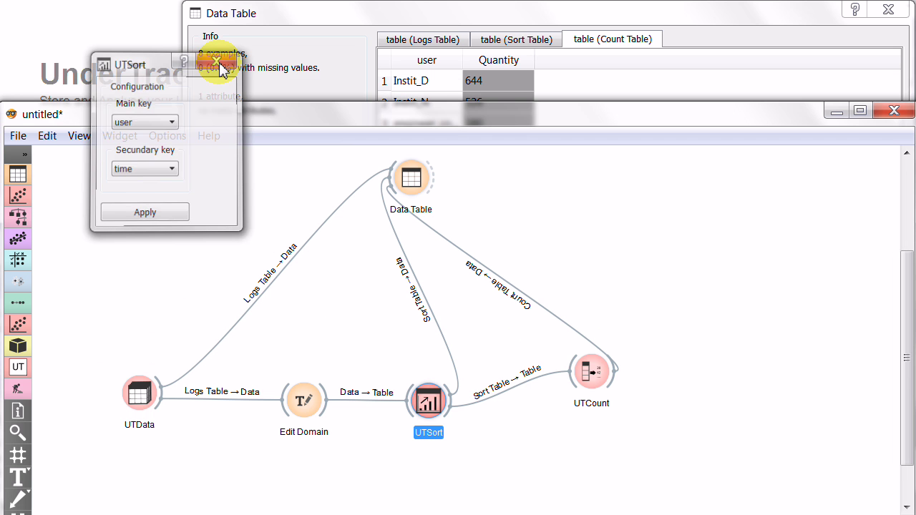
- Set UTCount's count attribute to action, and narrow and move its settings window clear of the workflow links
double_click(586, 372)
drag(293, 368, 309, 271)
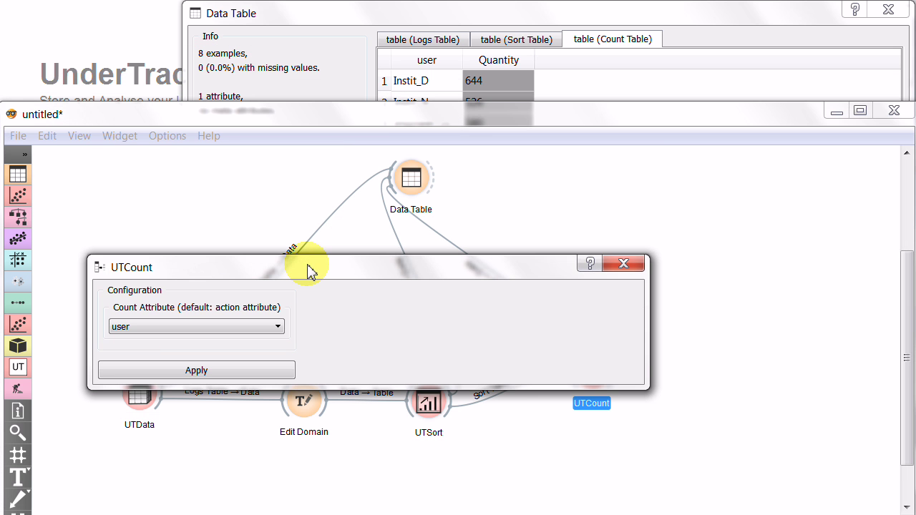
drag(648, 329, 342, 330)
click(279, 328)
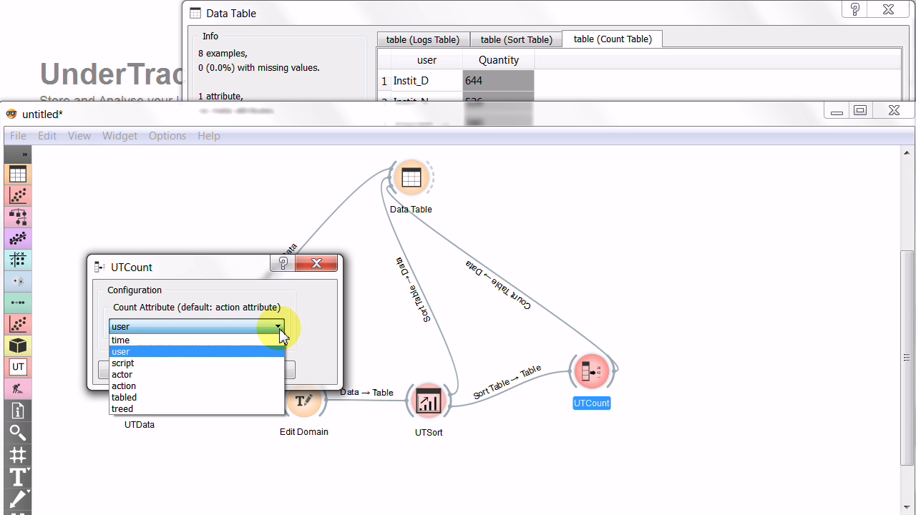
click(194, 386)
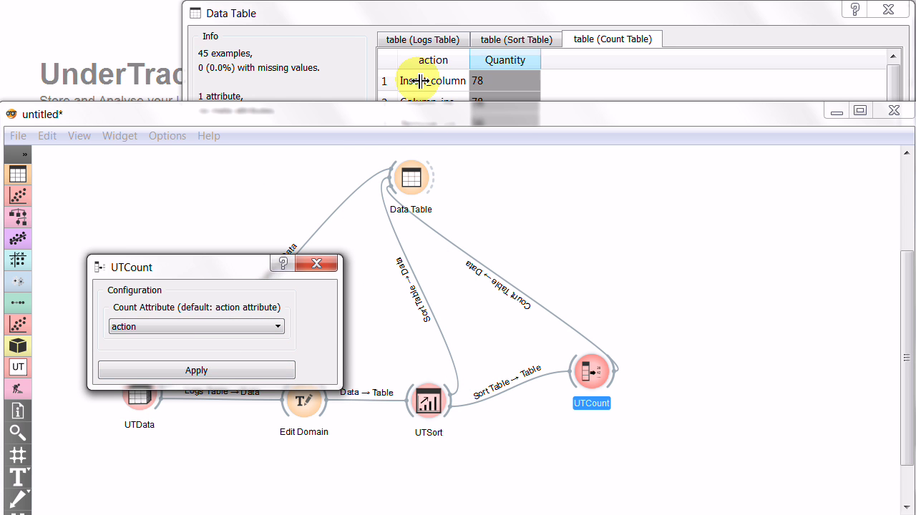
drag(159, 268, 72, 63)
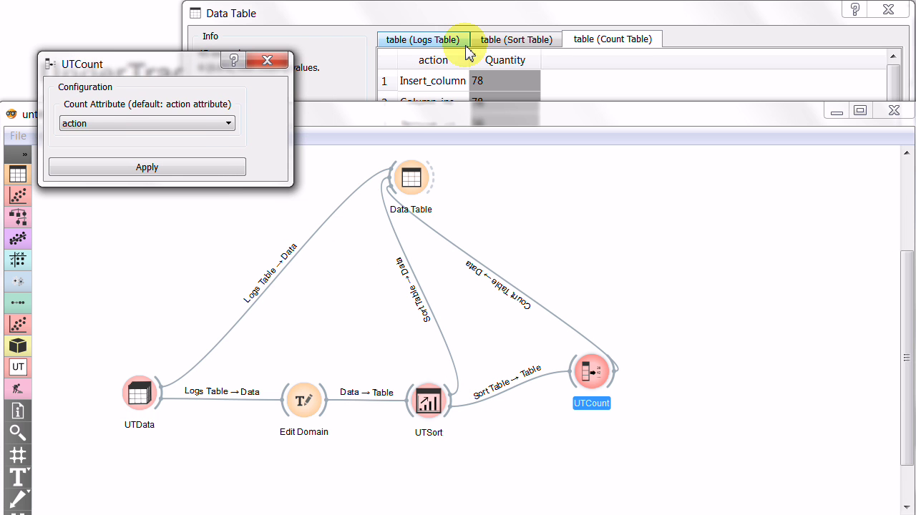
- Widen the action column of the Count Table to show the full action names, and review the count per action
click(505, 84)
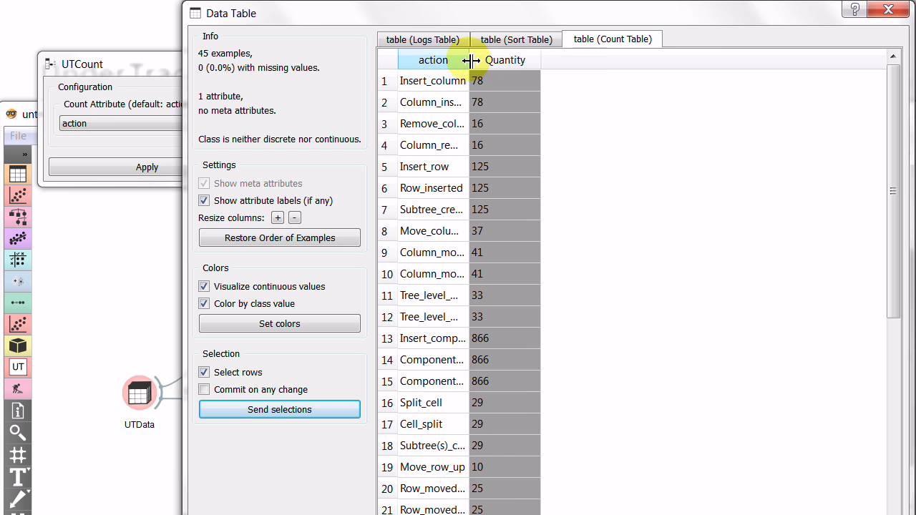
drag(469, 60, 649, 72)
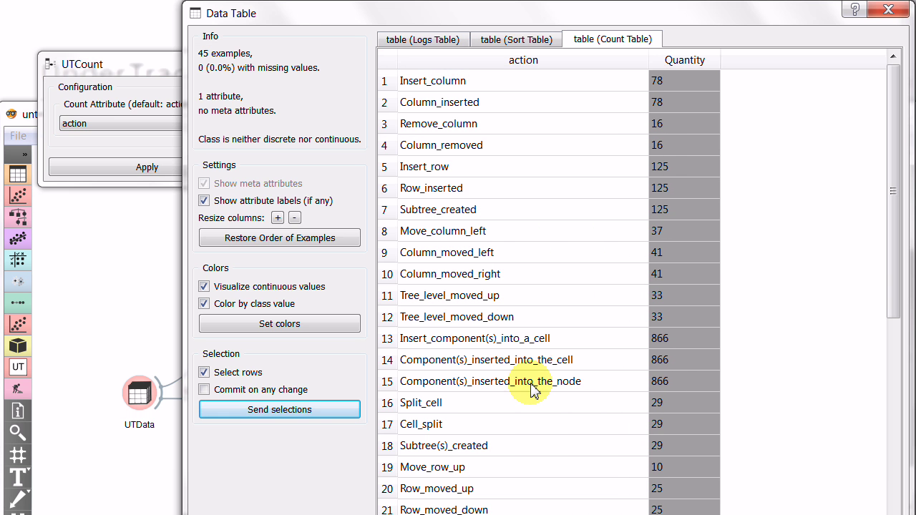
drag(894, 230, 904, 496)
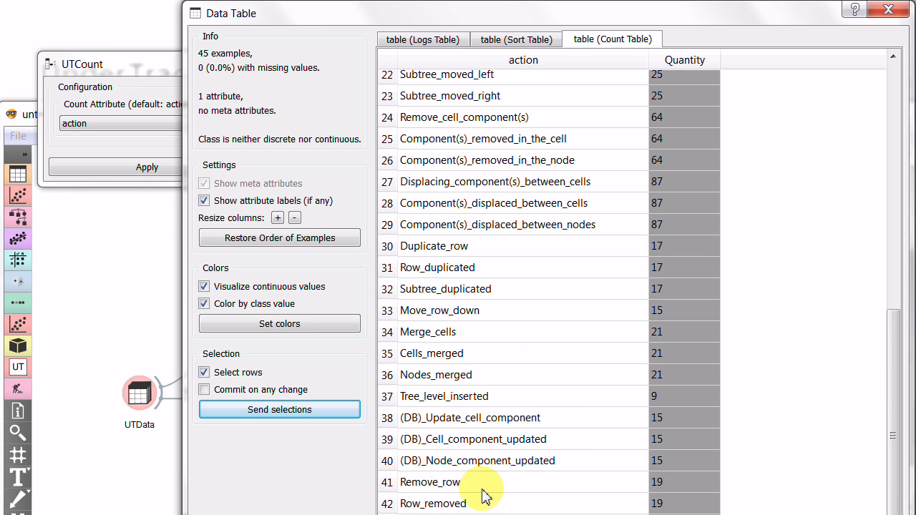
drag(893, 438, 894, 170)
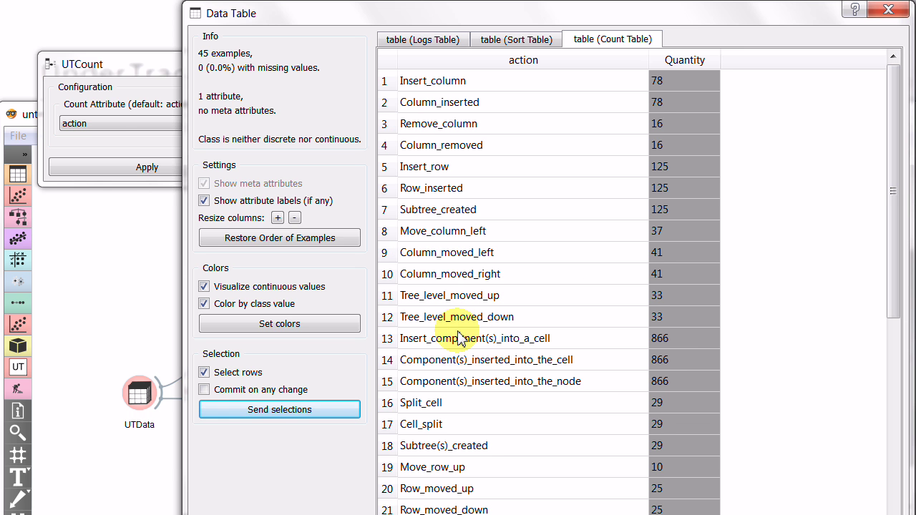
click(892, 136)
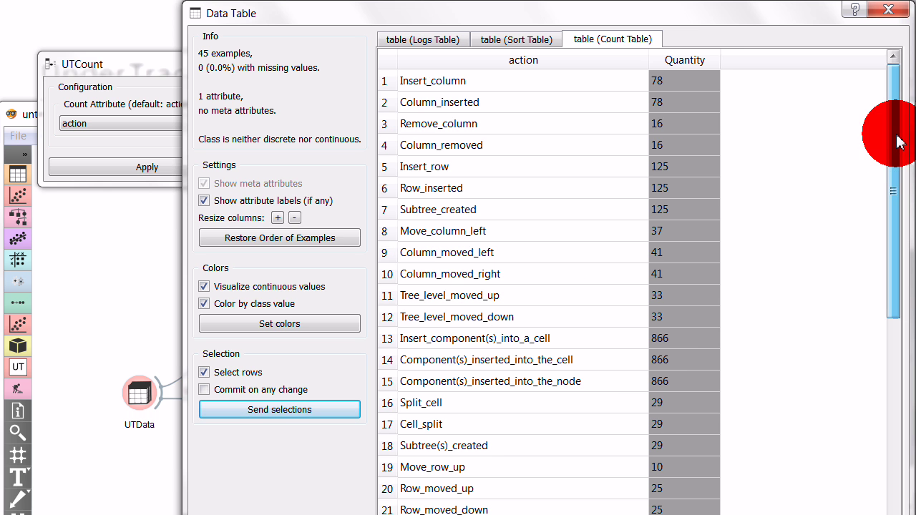
- Close UTCount's settings window and narrow the Data Table window to uncover part of the workflow
click(156, 246)
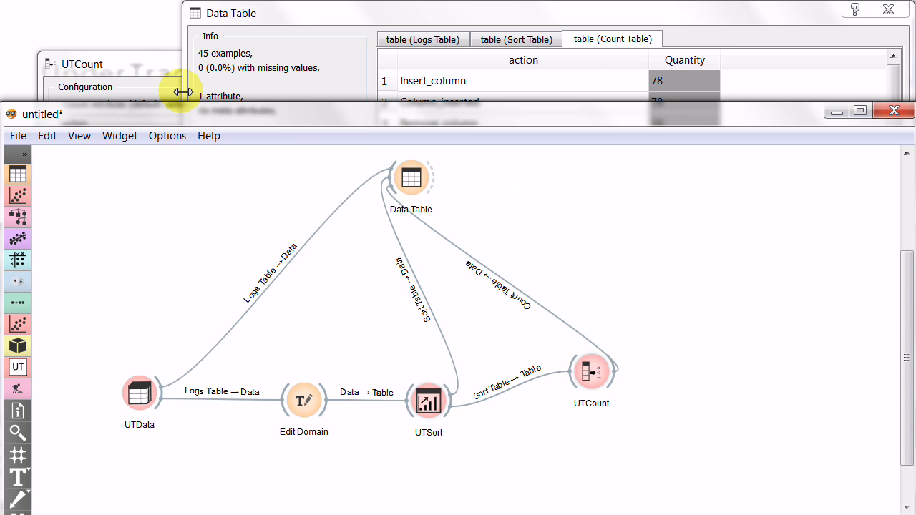
click(129, 67)
click(757, 28)
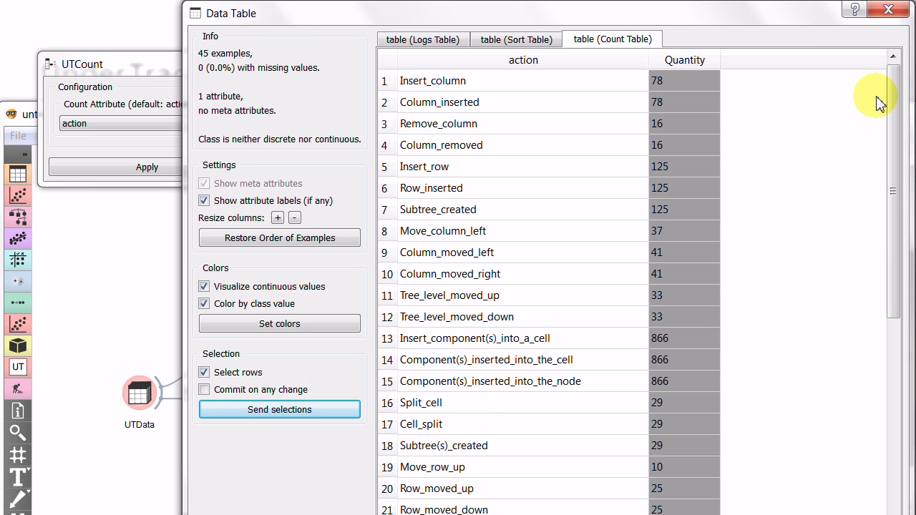
drag(892, 107, 893, 57)
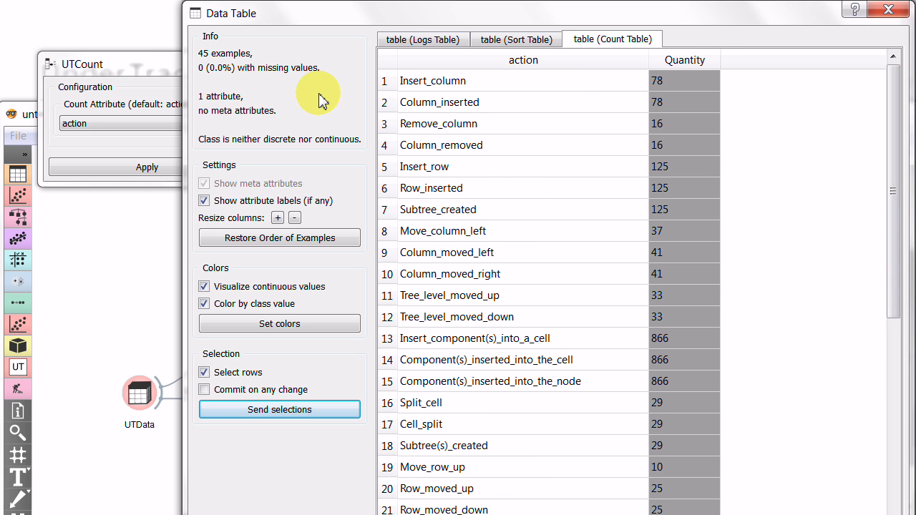
click(142, 64)
click(268, 59)
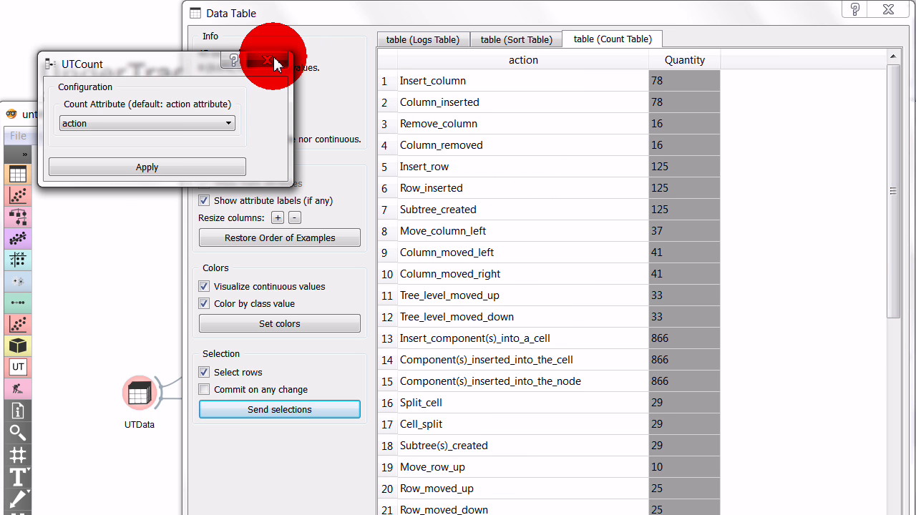
drag(192, 155, 342, 142)
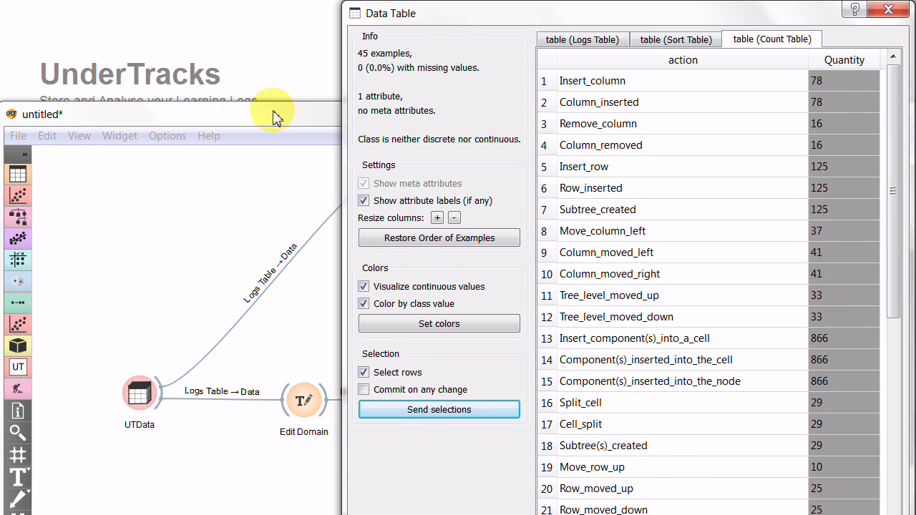
- Compare the action column in the Logs Table with the counted actions in the Count Table
click(275, 118)
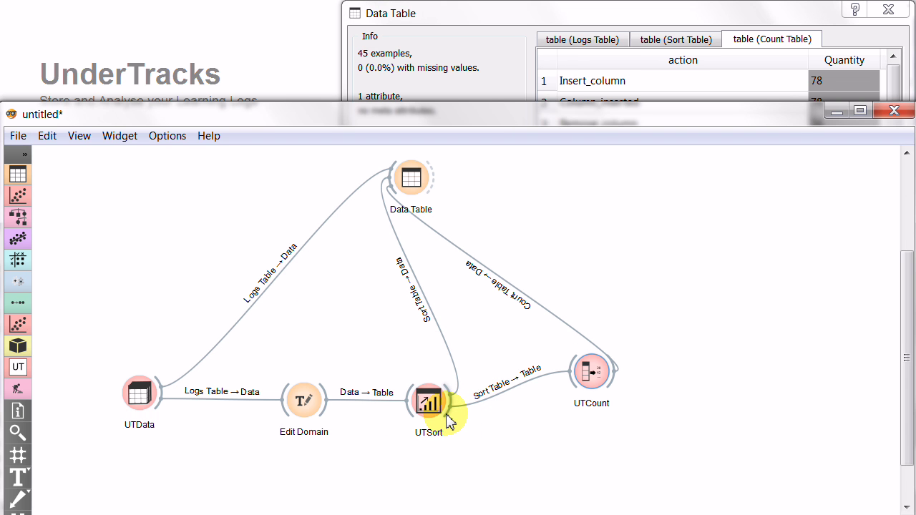
click(584, 40)
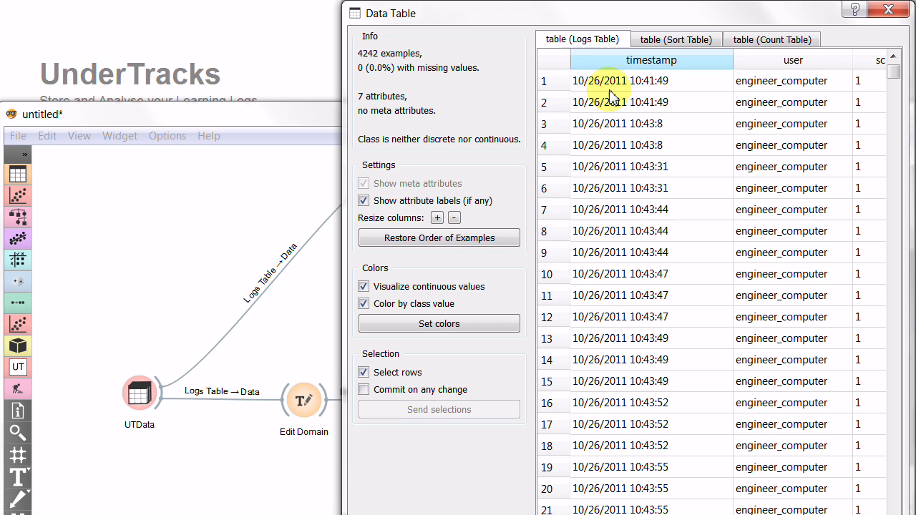
scroll(795, 512, right, 5)
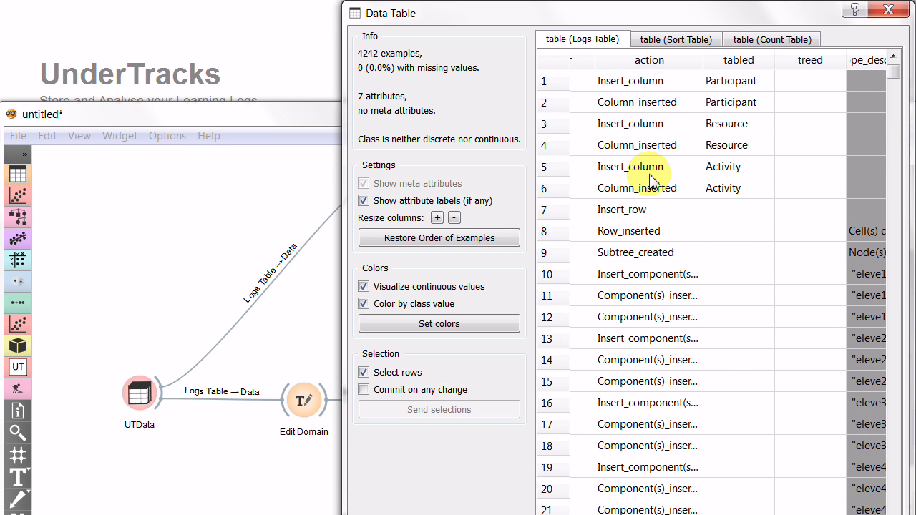
click(763, 45)
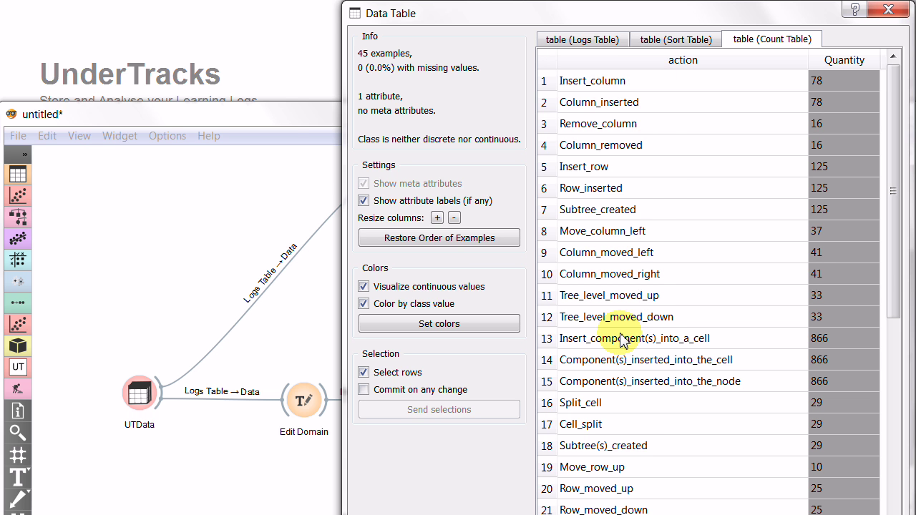
click(290, 123)
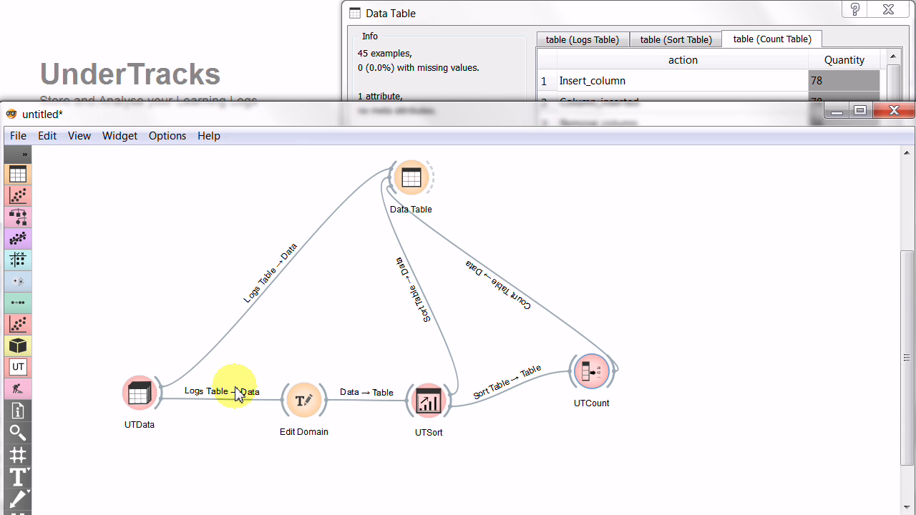
click(686, 16)
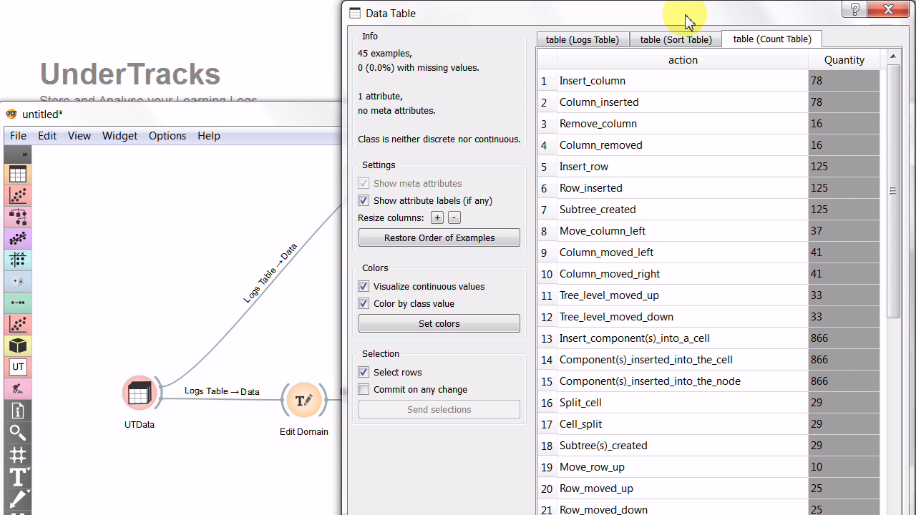
- Shorten the Data Table window to fit the screen, and select the Move_column_right row at the end of the Count Table
drag(894, 205, 894, 462)
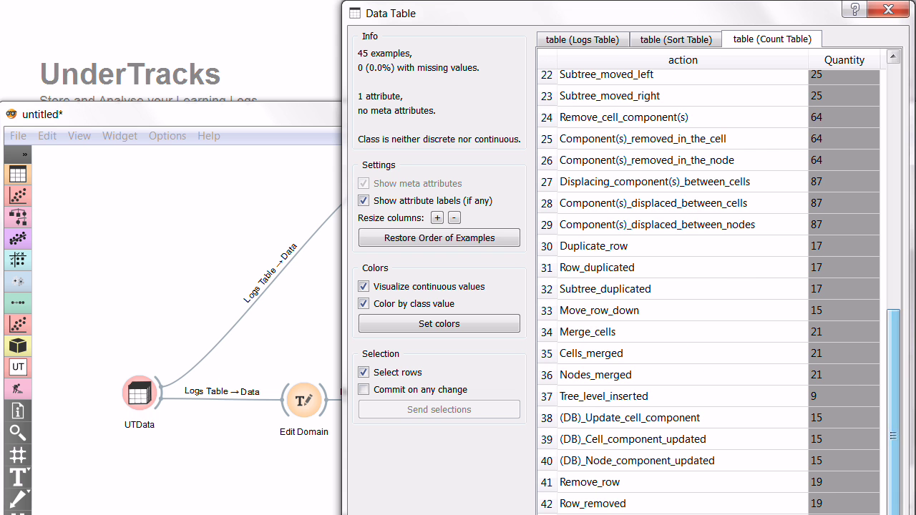
drag(623, 514, 624, 494)
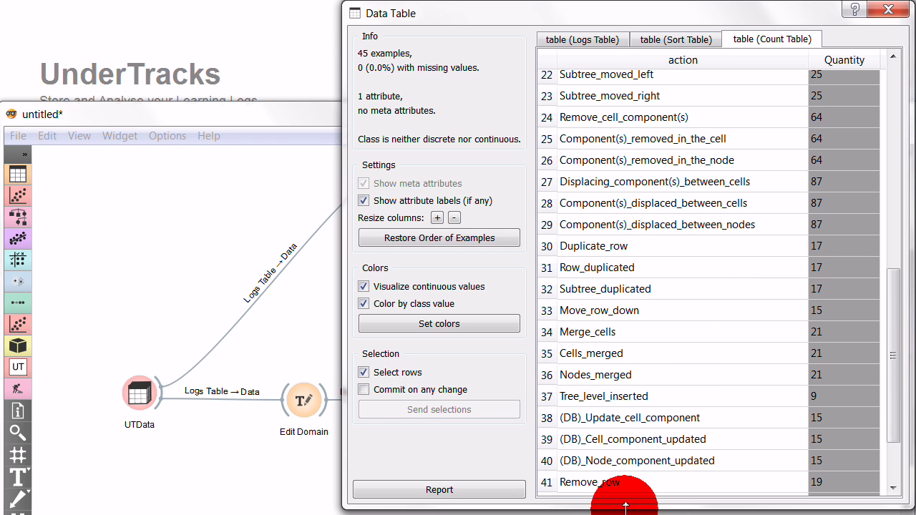
drag(898, 317, 894, 368)
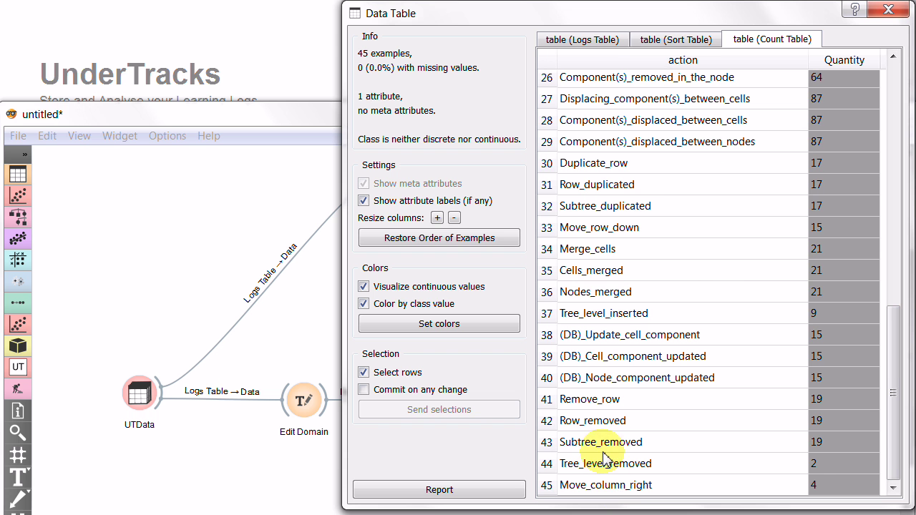
click(592, 492)
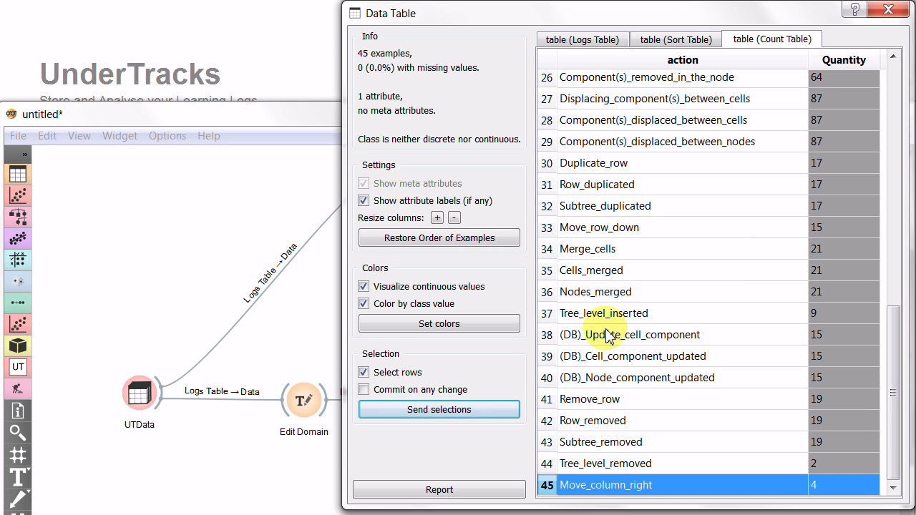
- Examine the Count Table's other actions, comparing the Move_column_left and Column_moved_left rows and checking the Insert_column row
scroll(613, 296, up, 4)
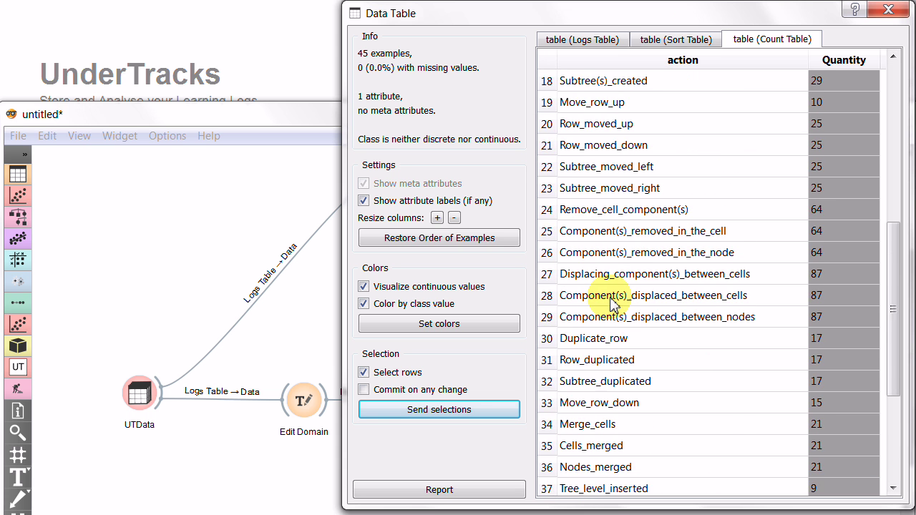
scroll(610, 301, up, 2)
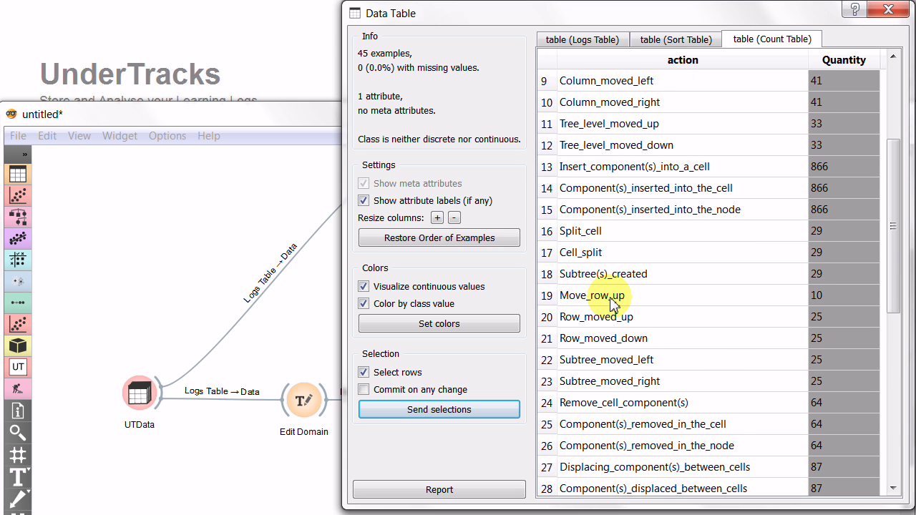
scroll(612, 305, up, 2)
scroll(611, 300, up, 1)
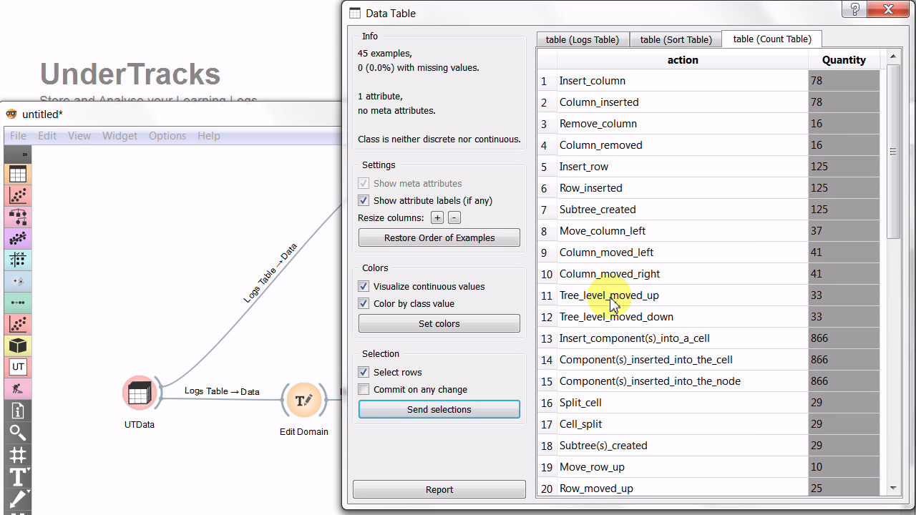
click(608, 230)
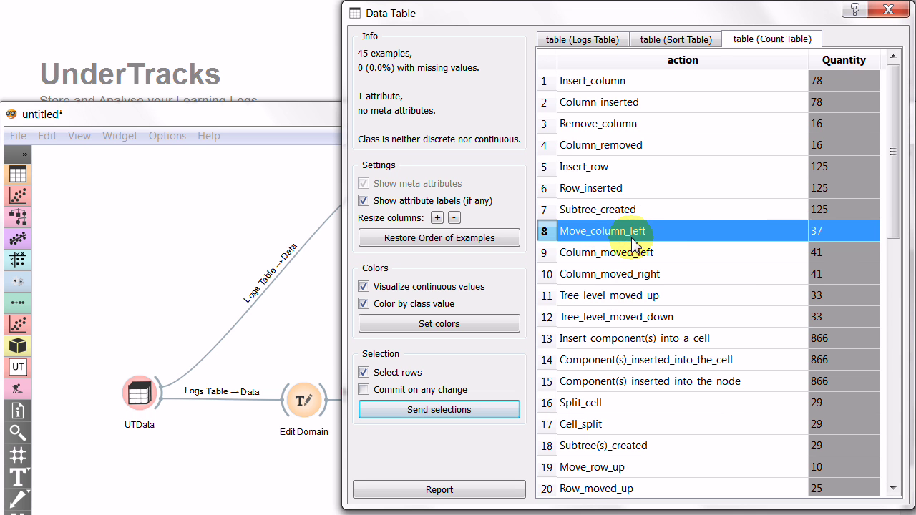
click(610, 258)
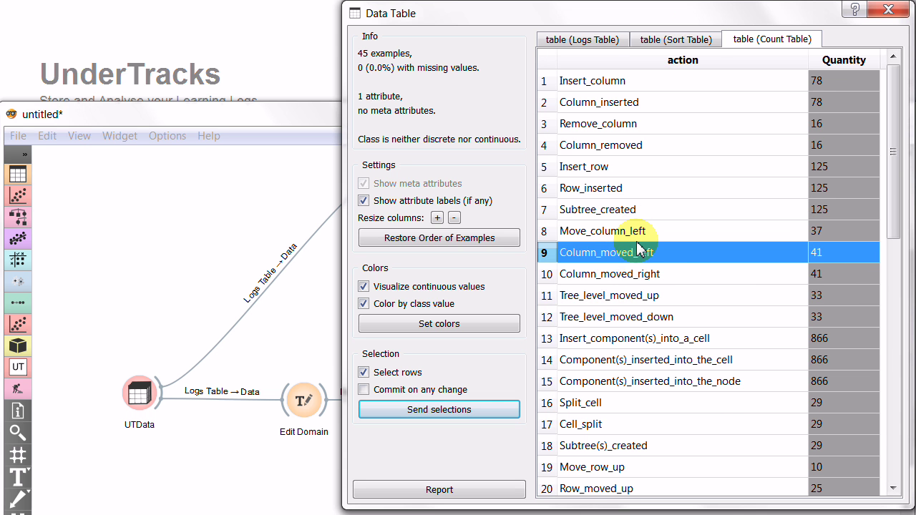
click(629, 232)
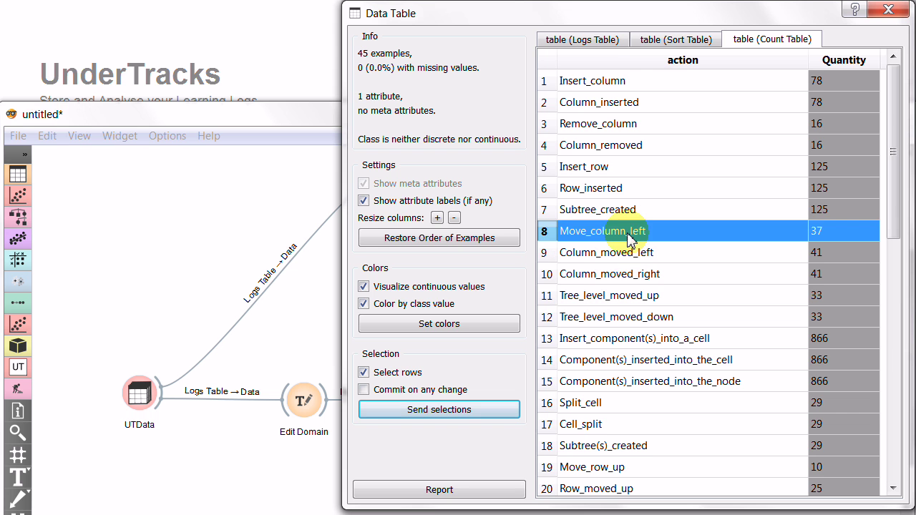
click(625, 259)
click(622, 230)
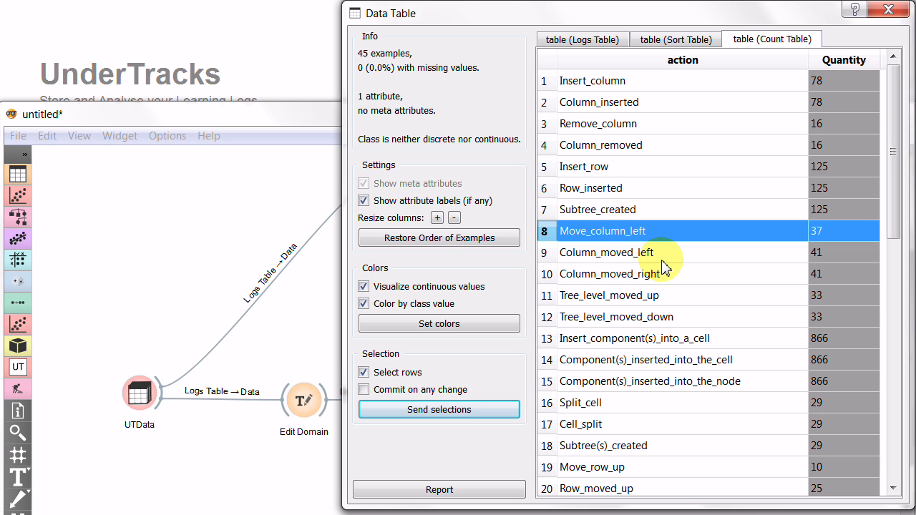
click(612, 83)
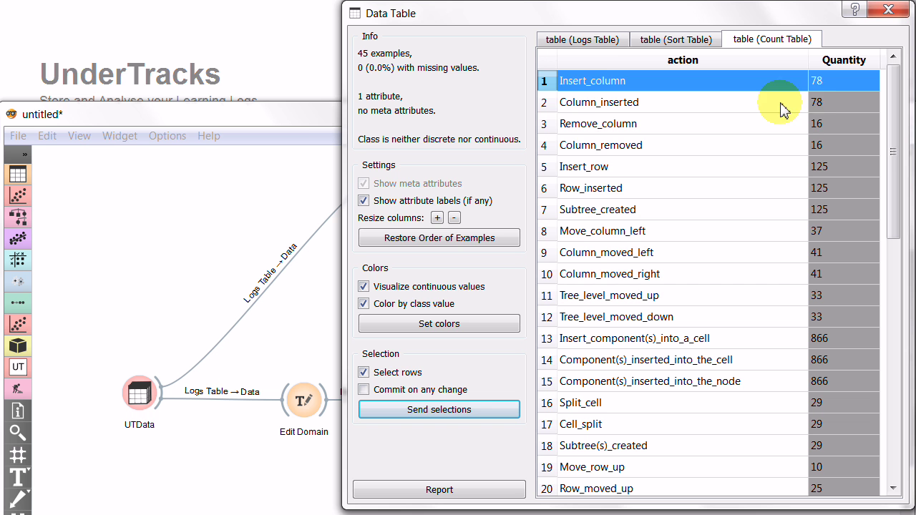
- Add a UTMultiReplace widget fed by UTSort's output, placing it in line with UTSort and moving UTCount above it
click(299, 123)
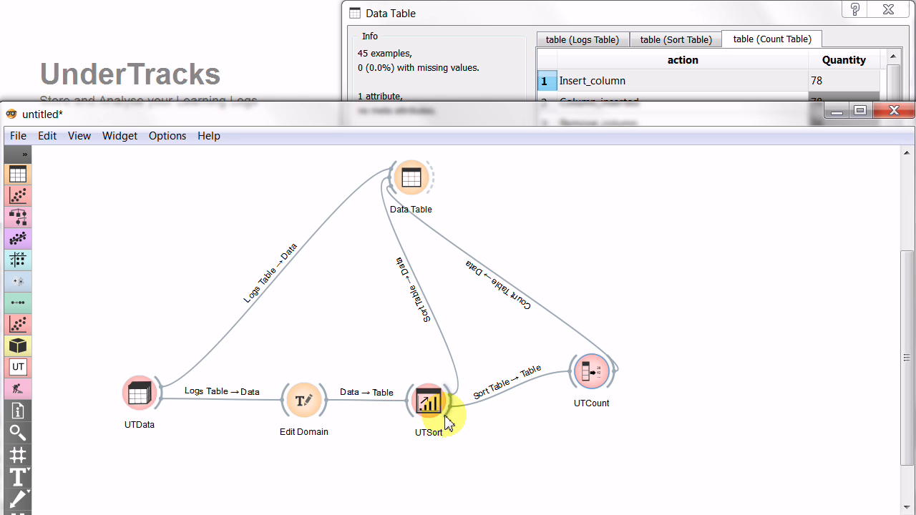
drag(447, 420, 542, 426)
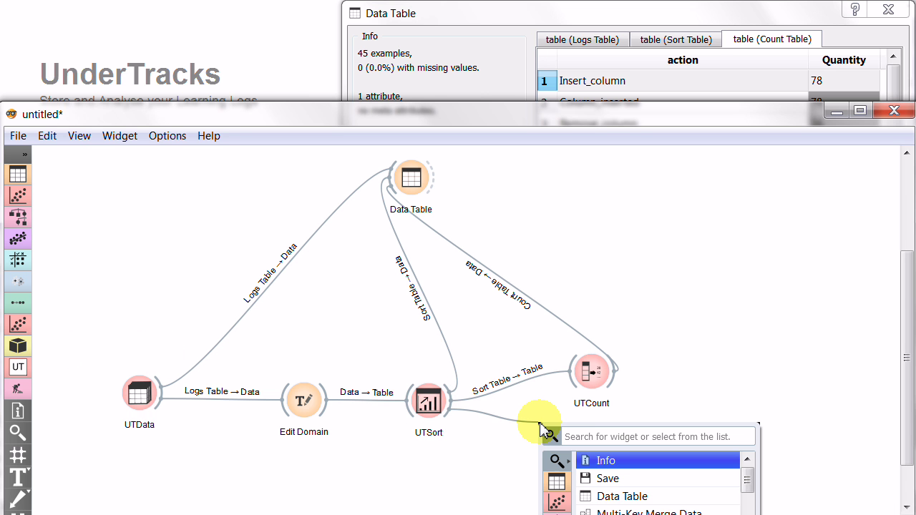
mouse_move(557, 512)
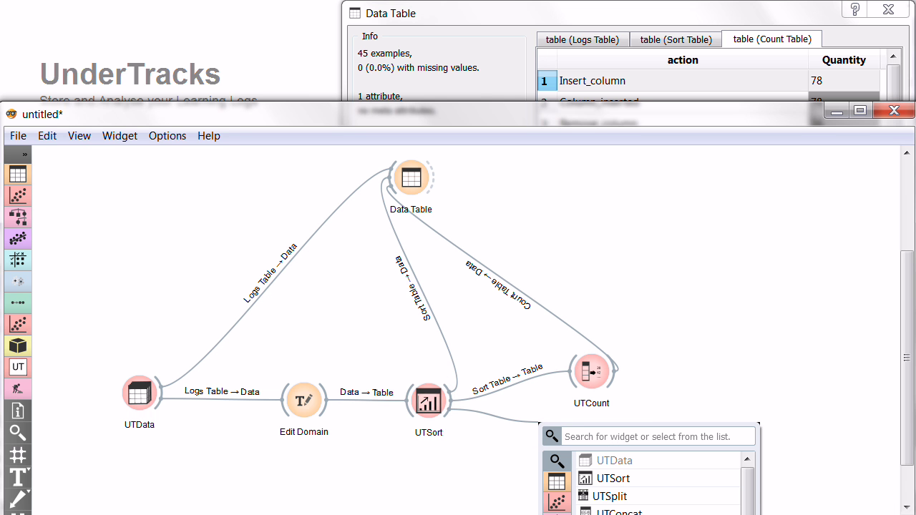
click(594, 513)
drag(558, 423, 657, 412)
drag(605, 390, 538, 310)
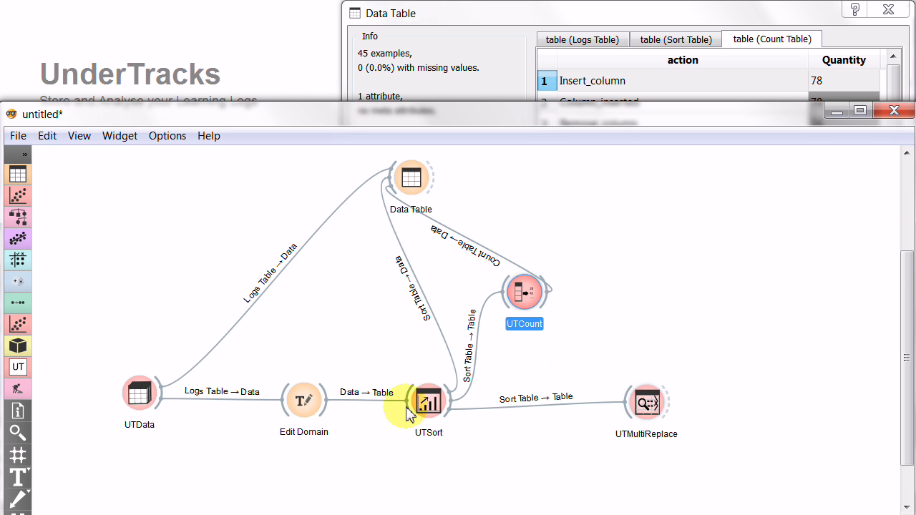
drag(642, 418, 589, 420)
- Open UTMultiReplace's settings and choose action as the attribute whose values are replaced
double_click(587, 411)
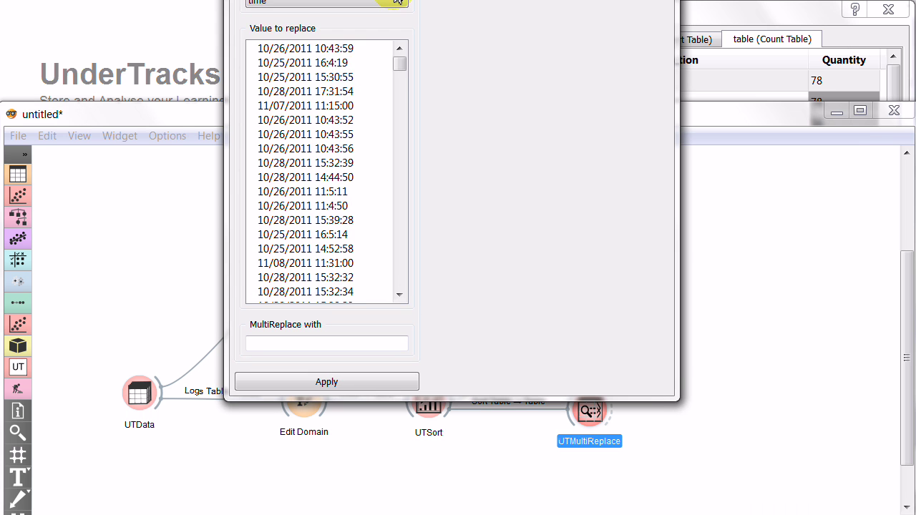
click(400, 3)
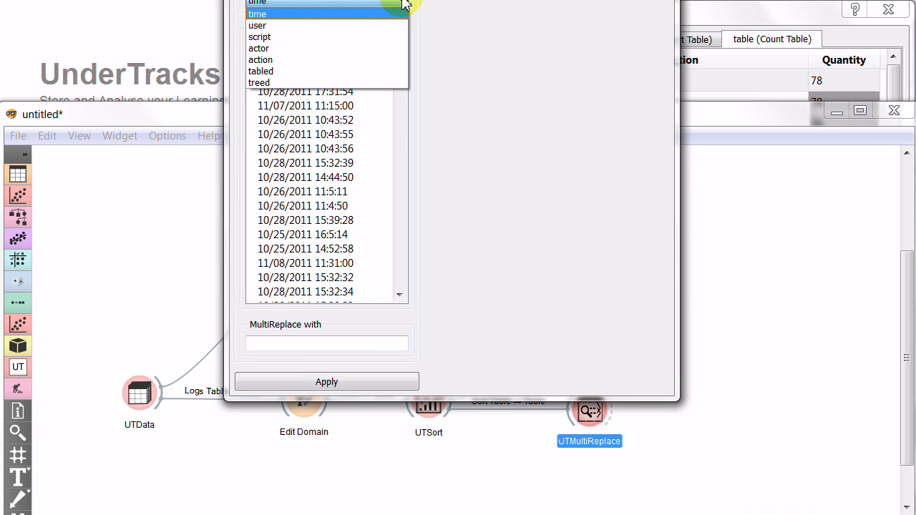
click(300, 60)
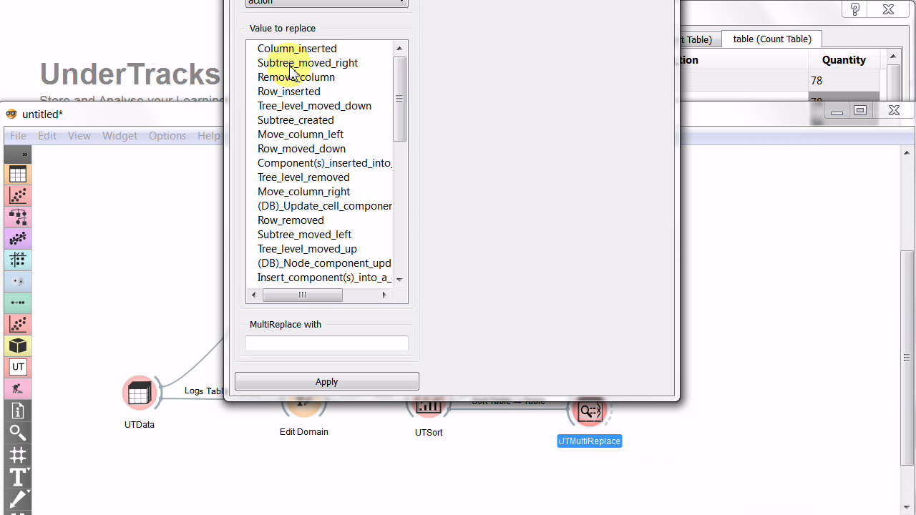
- Mark every action value except Column_inserted for replacement in UTMultiReplace, from Subtree_moved_right through Insert_row
click(754, 14)
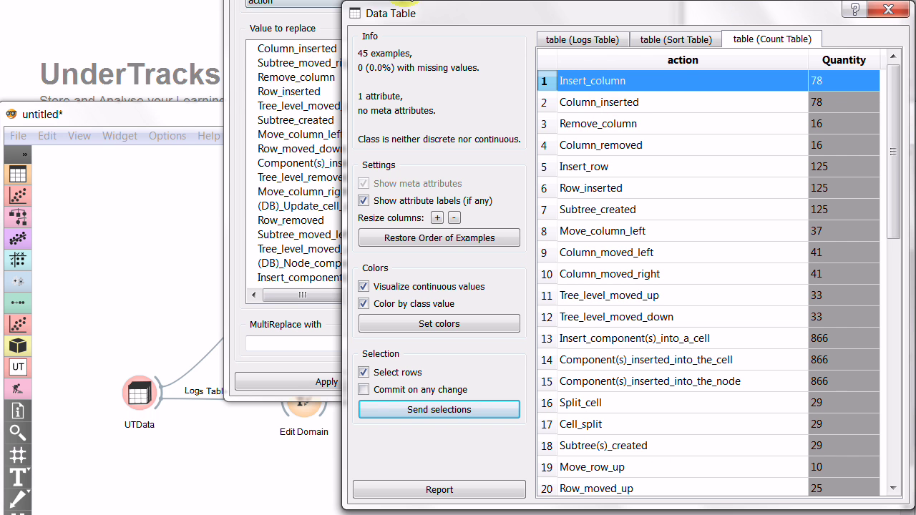
click(315, 25)
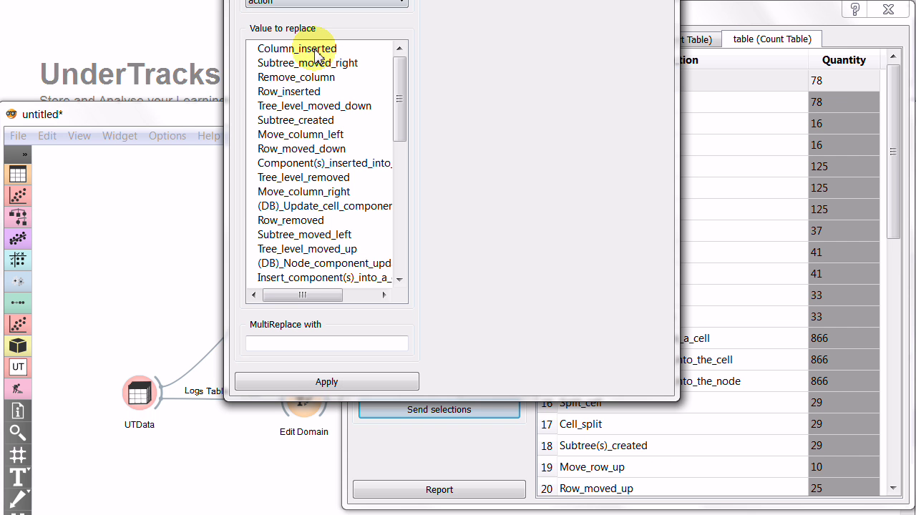
click(252, 65)
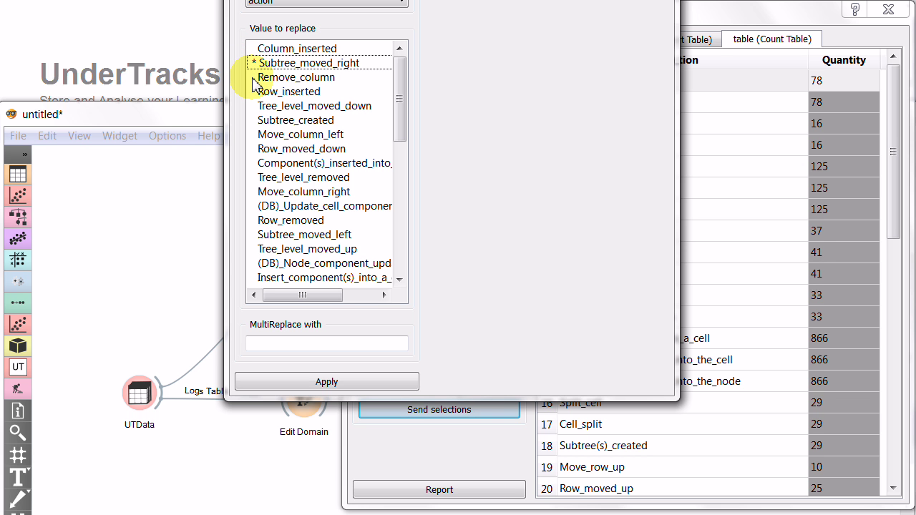
click(254, 78)
click(254, 92)
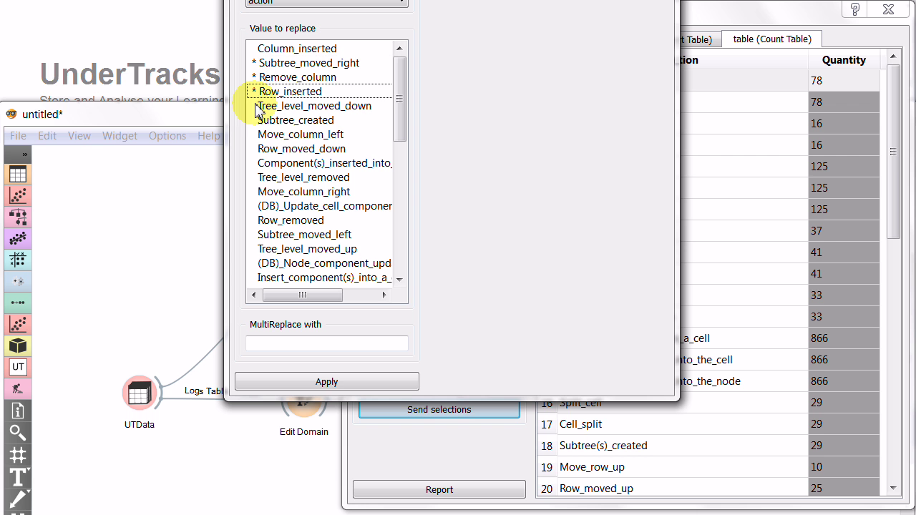
click(255, 106)
click(256, 120)
click(255, 135)
click(254, 149)
click(259, 164)
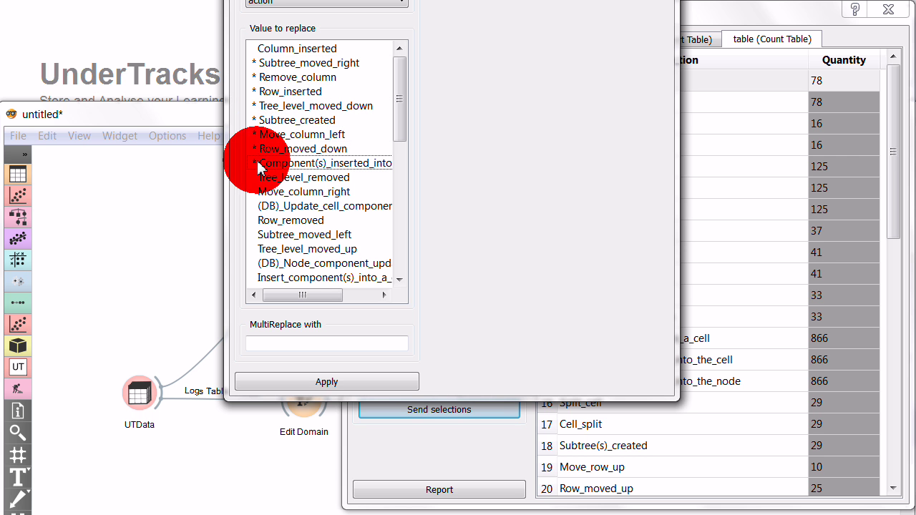
click(263, 177)
click(265, 192)
click(269, 207)
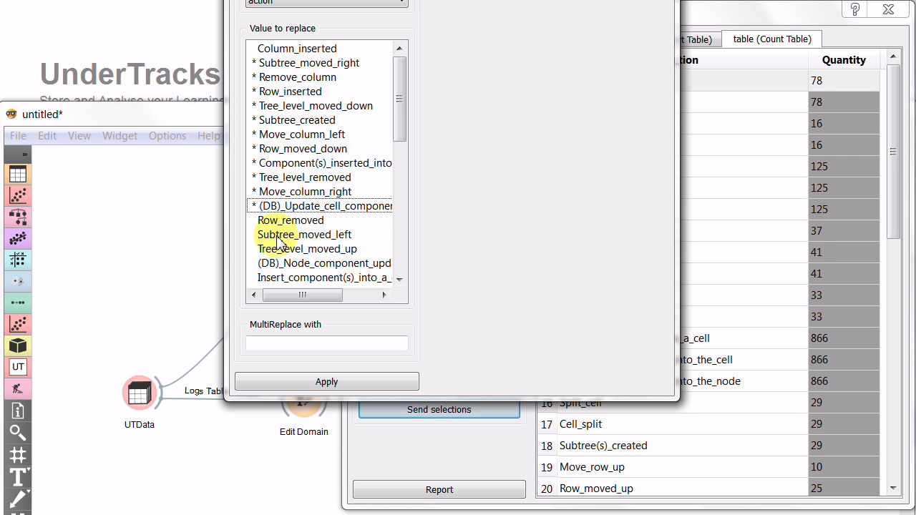
click(279, 220)
click(279, 239)
click(272, 249)
click(268, 263)
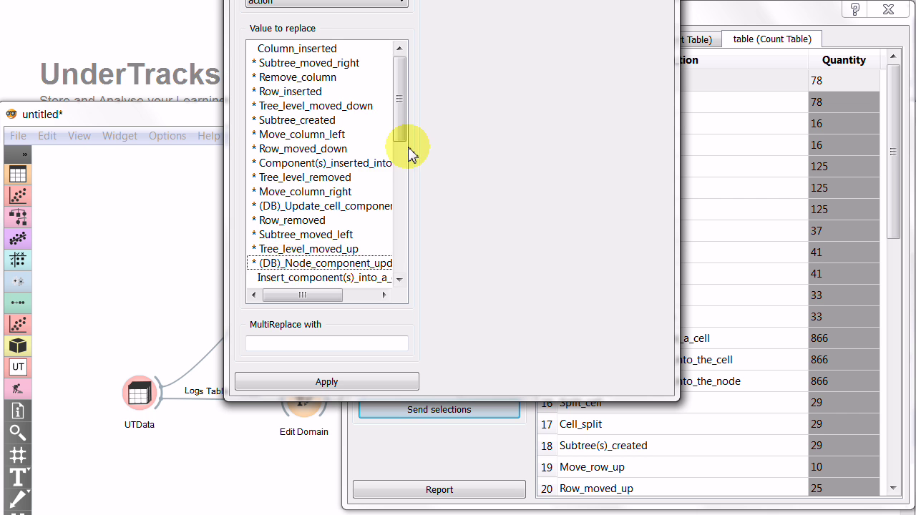
drag(400, 133, 403, 182)
click(285, 136)
click(285, 149)
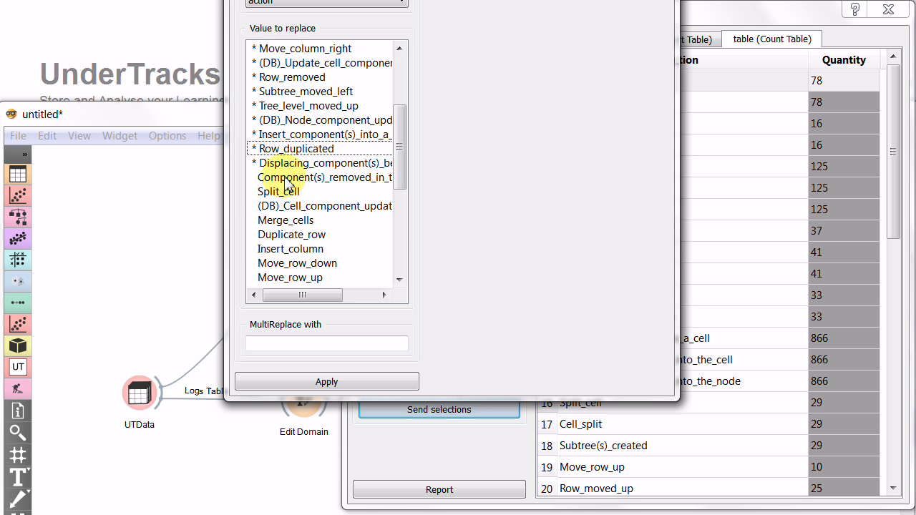
click(285, 163)
click(285, 177)
click(285, 192)
click(285, 206)
click(285, 221)
click(283, 235)
click(280, 249)
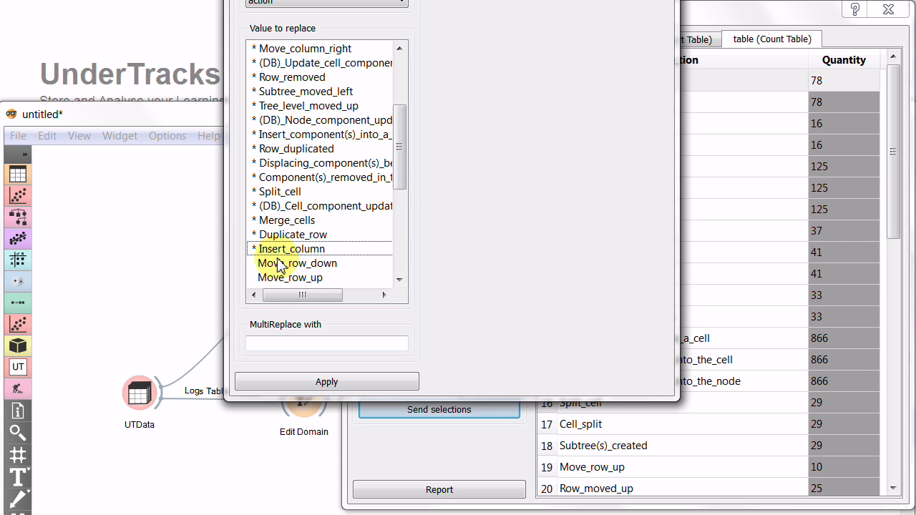
click(276, 263)
drag(406, 155, 401, 205)
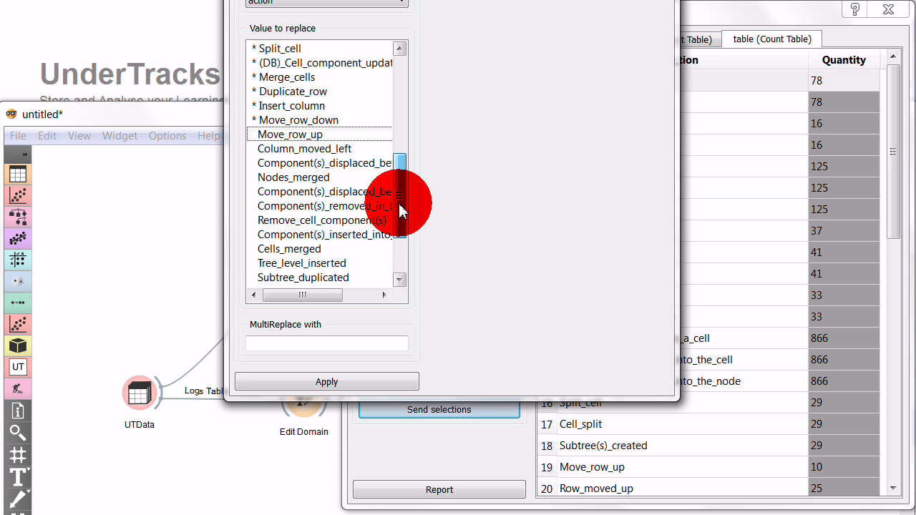
click(276, 136)
click(276, 148)
click(277, 165)
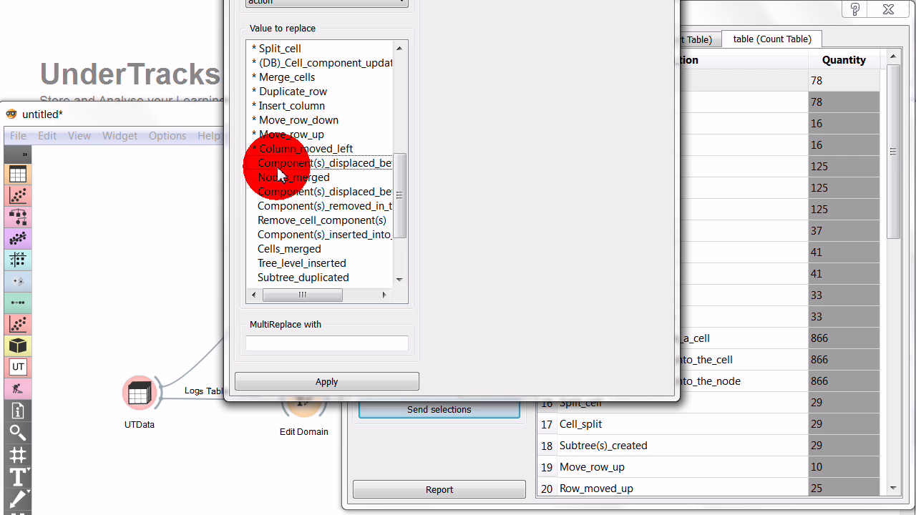
click(278, 179)
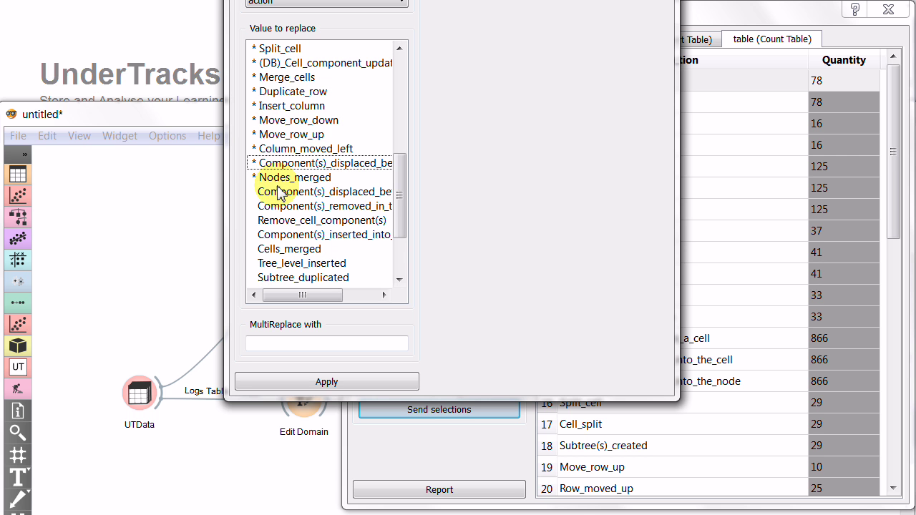
click(279, 192)
click(280, 207)
click(279, 221)
click(279, 235)
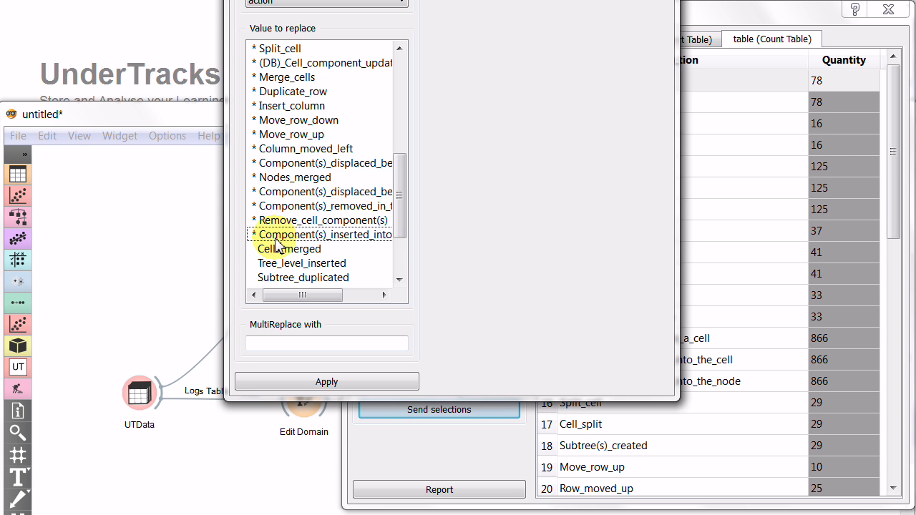
click(279, 249)
click(276, 264)
click(276, 278)
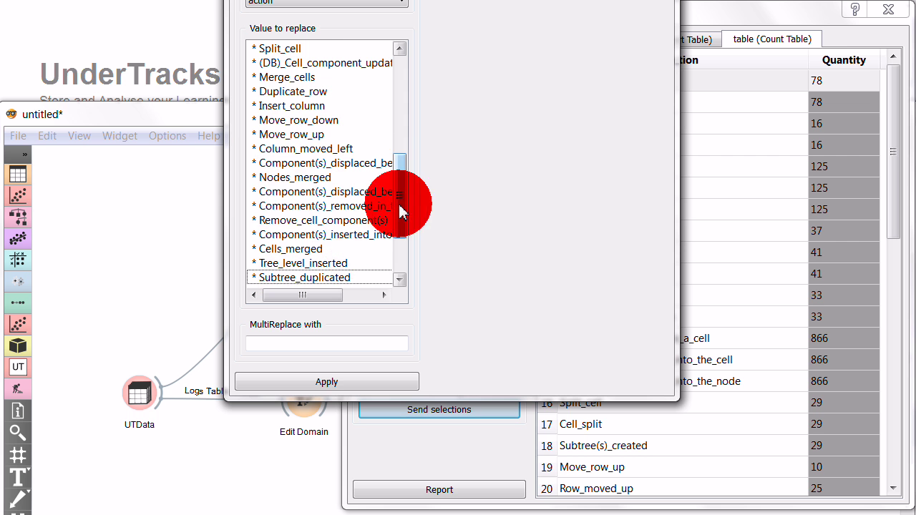
drag(399, 205, 392, 259)
click(282, 192)
click(283, 206)
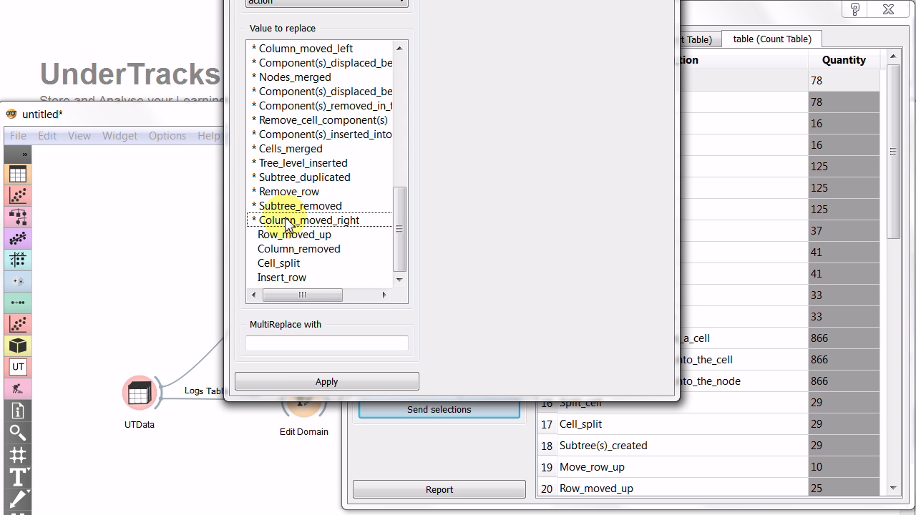
click(279, 223)
click(279, 235)
click(264, 249)
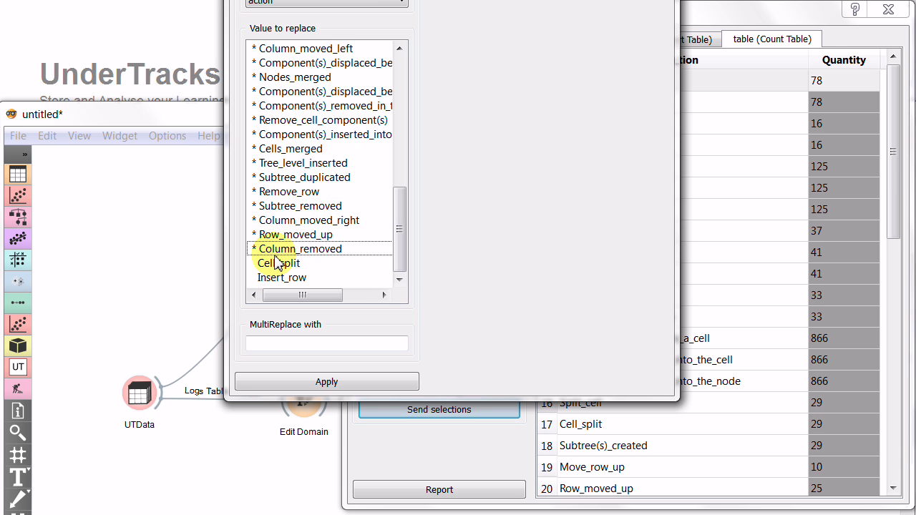
click(263, 264)
click(266, 277)
- Set AutreAction as the replacement for the marked actions and apply the UTMultiReplace settings
drag(401, 259, 407, 80)
click(295, 345)
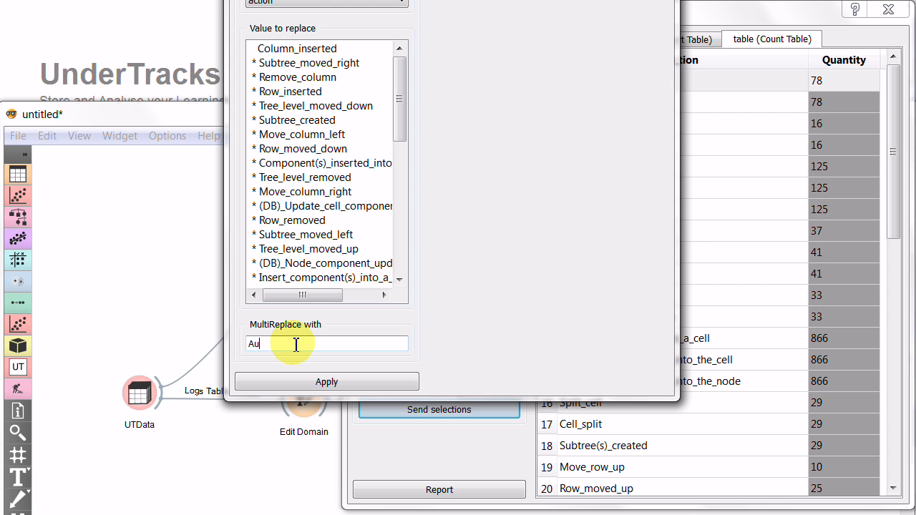
click(322, 383)
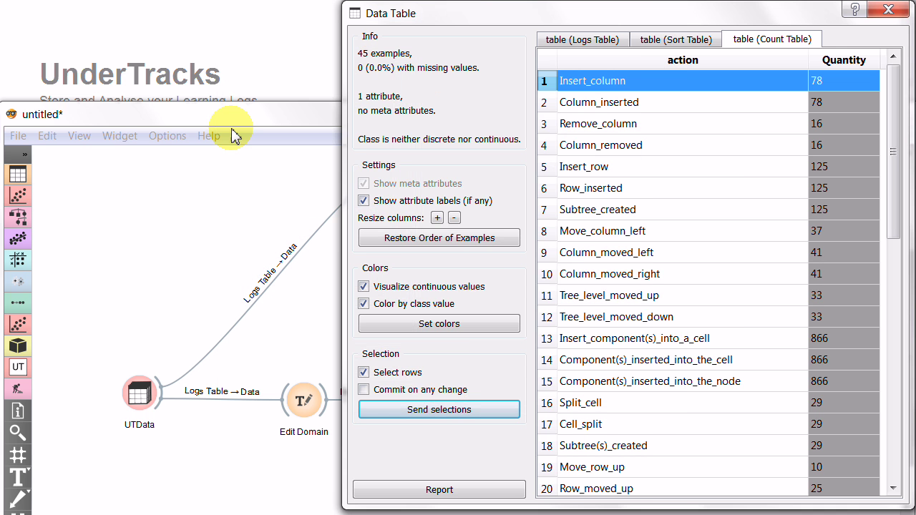
- Connect UTMultiReplace's output to the Data Table widget, and widen the Data Table window to show the MultiReplace Table
click(247, 120)
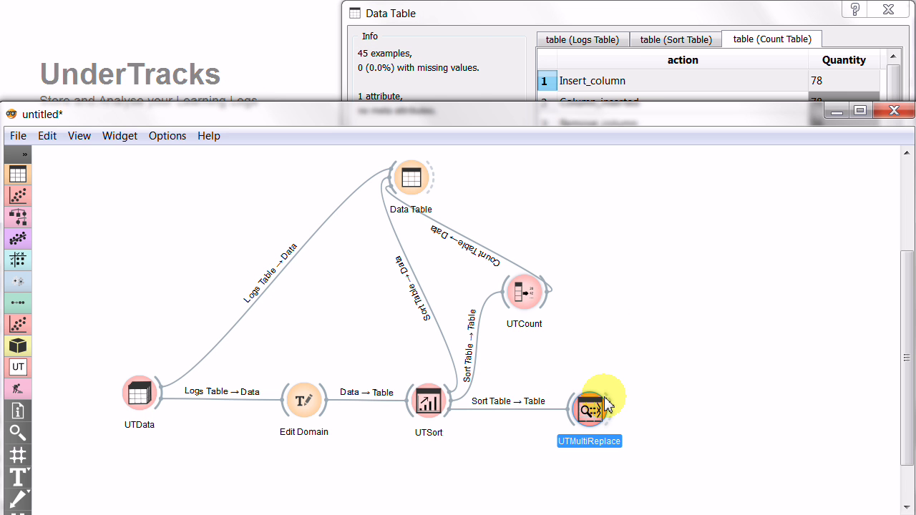
drag(606, 404, 404, 179)
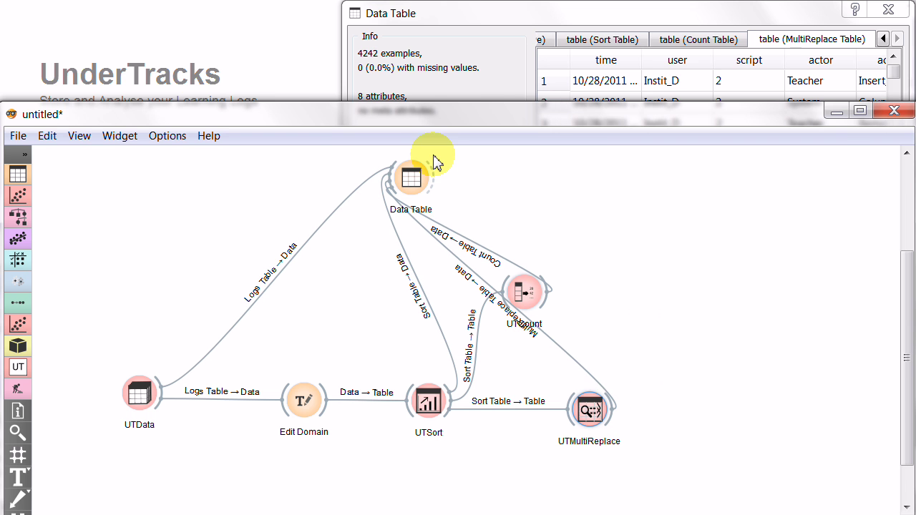
click(740, 11)
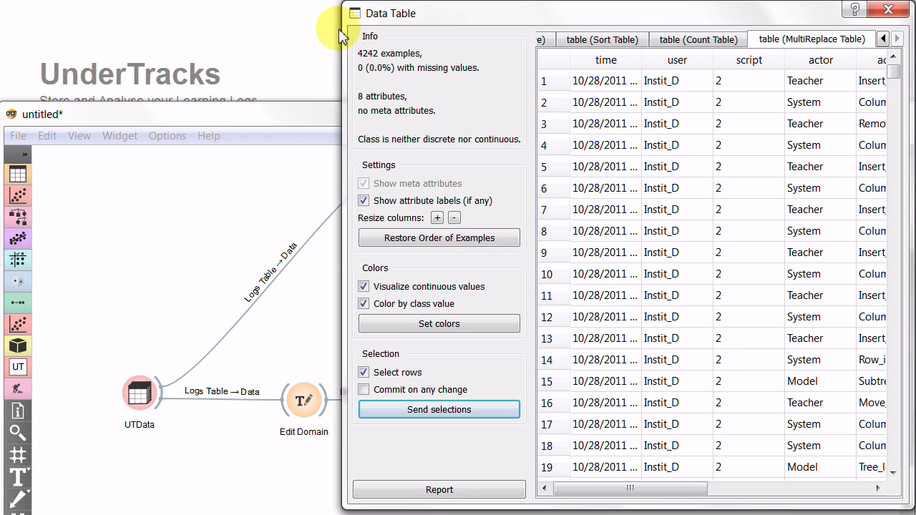
drag(340, 36, 138, 29)
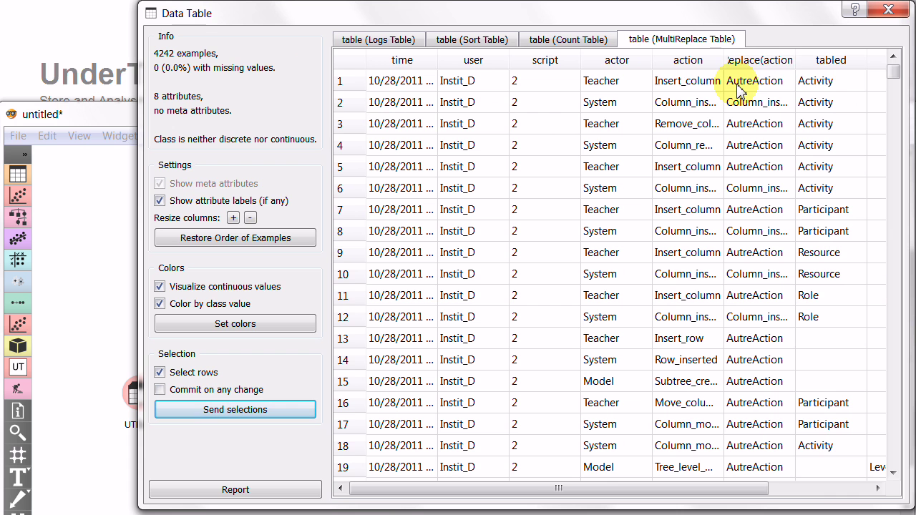
- Widen the Replace(action), time and user columns of the MultiReplace Table to read their contents
drag(795, 60, 859, 60)
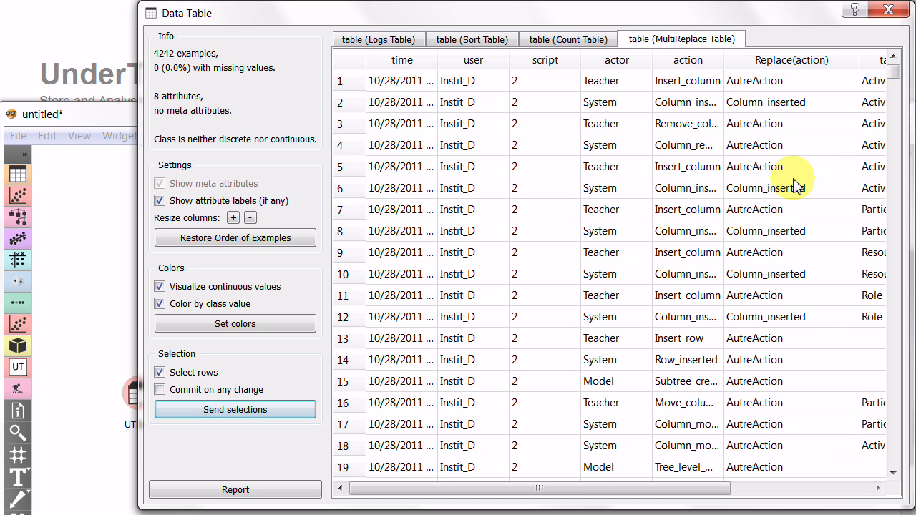
mouse_move(893, 72)
mouse_down()
mouse_move(900, 184)
mouse_move(899, 74)
mouse_up()
drag(438, 59, 520, 61)
drag(591, 61, 641, 61)
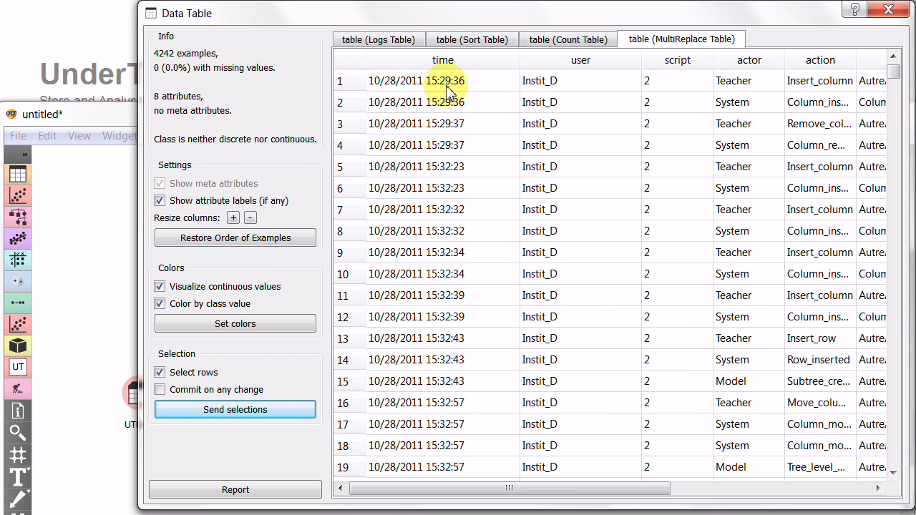
- Add a UTSucc widget below UTData and feed it with UTMultiReplace's output
click(107, 117)
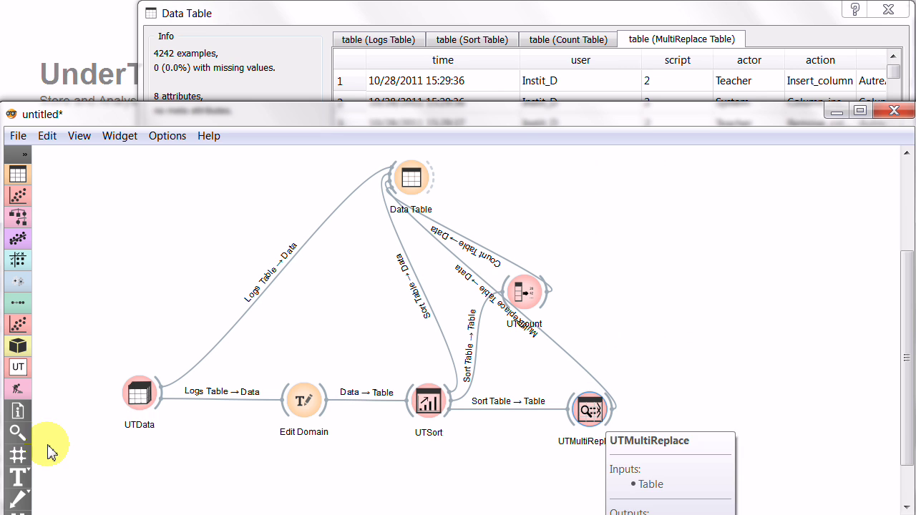
click(18, 368)
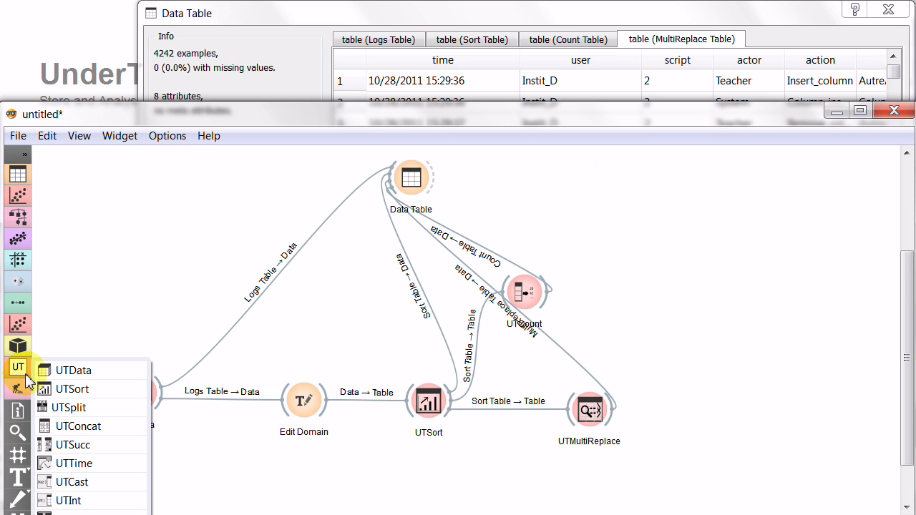
click(73, 445)
drag(695, 409, 159, 469)
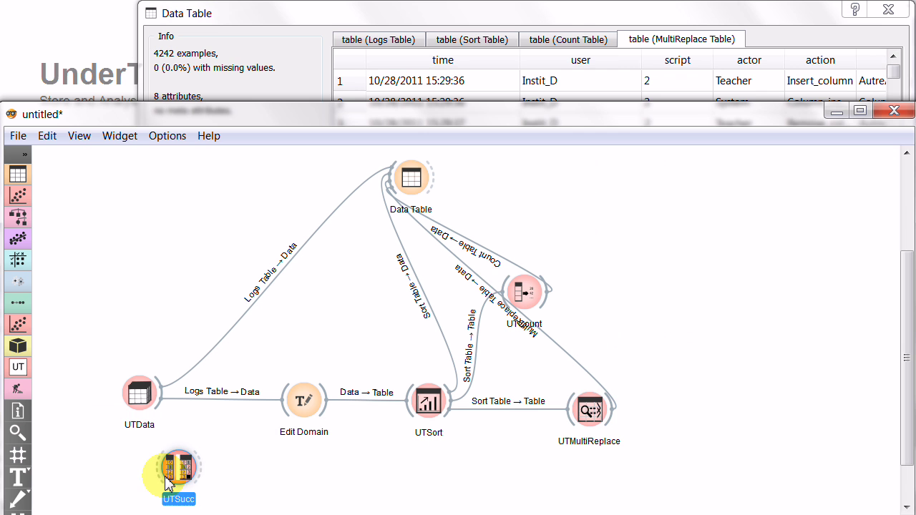
drag(612, 424, 150, 470)
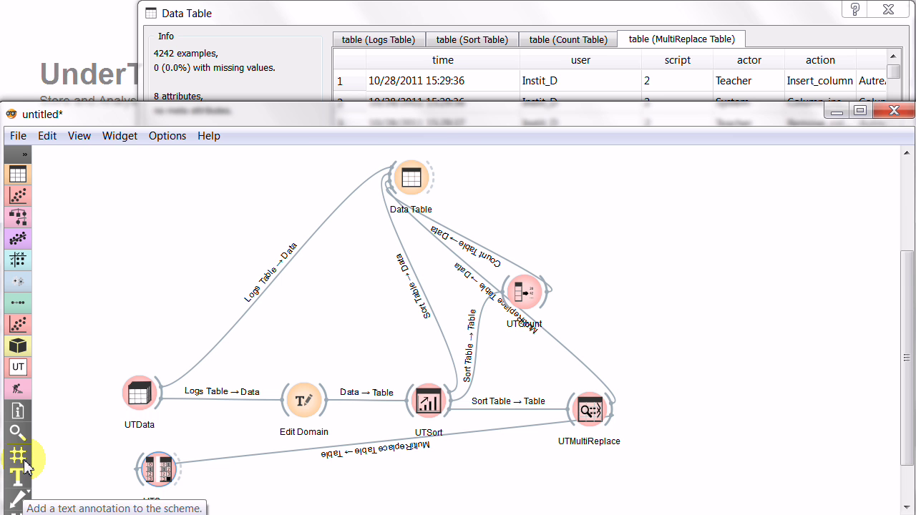
- Examine the UTSucc widget and its incoming link up close, and return the workflow to normal size
click(17, 433)
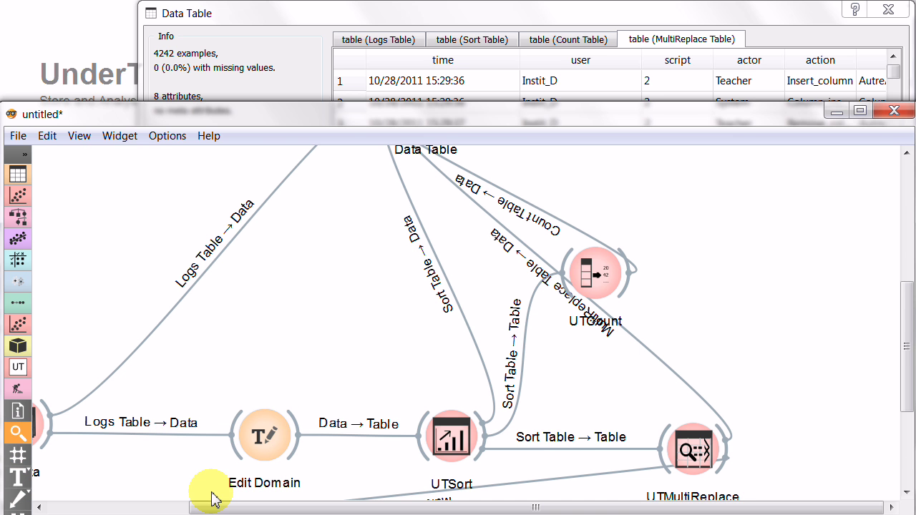
drag(212, 507, 98, 469)
scroll(113, 420, down, 5)
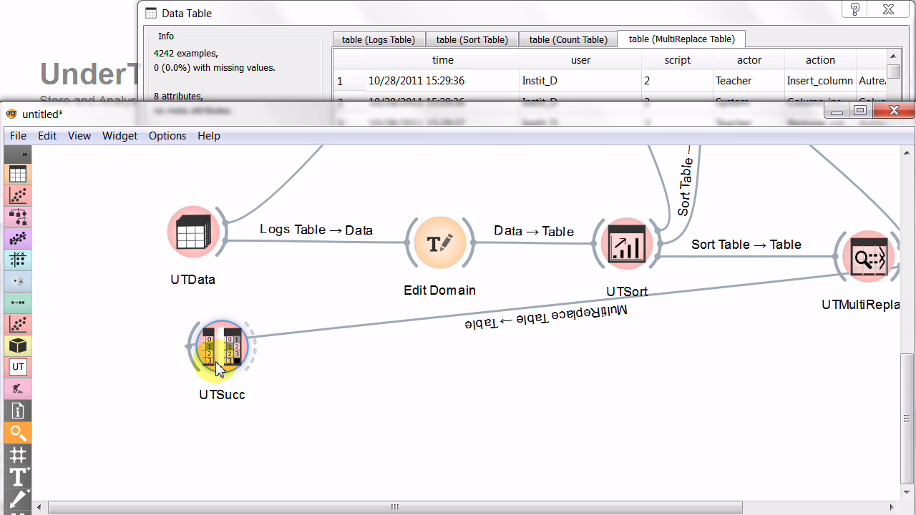
mouse_move(217, 345)
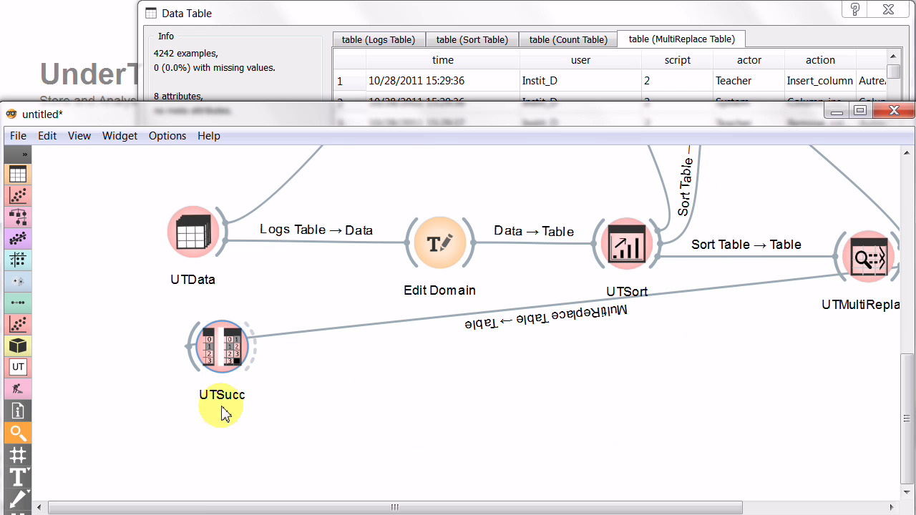
key(ctrl+0)
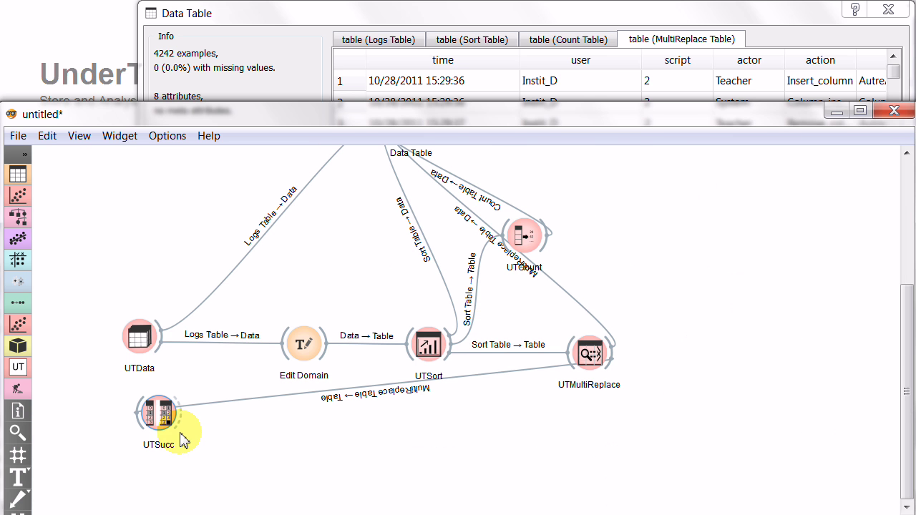
- Connect UTSucc's output to the Data Table widget and open UTSucc's settings
scroll(236, 414, up, 1)
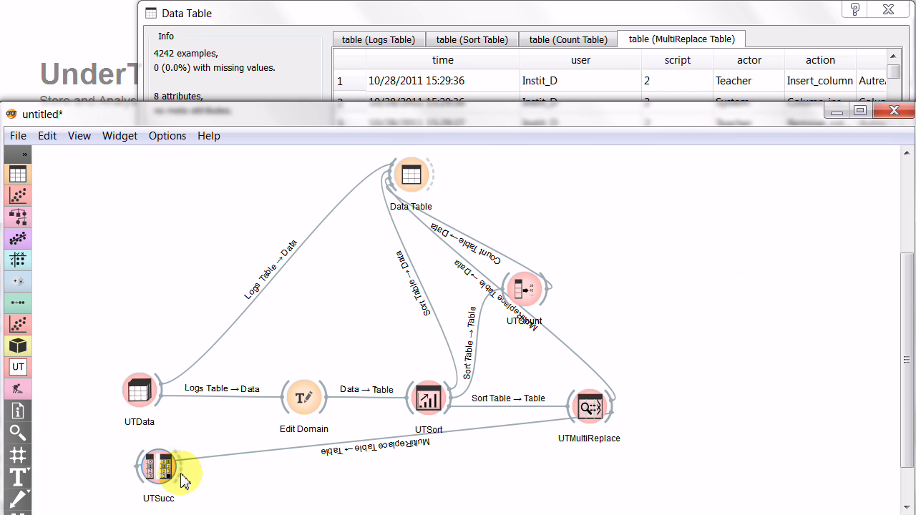
drag(182, 481, 397, 172)
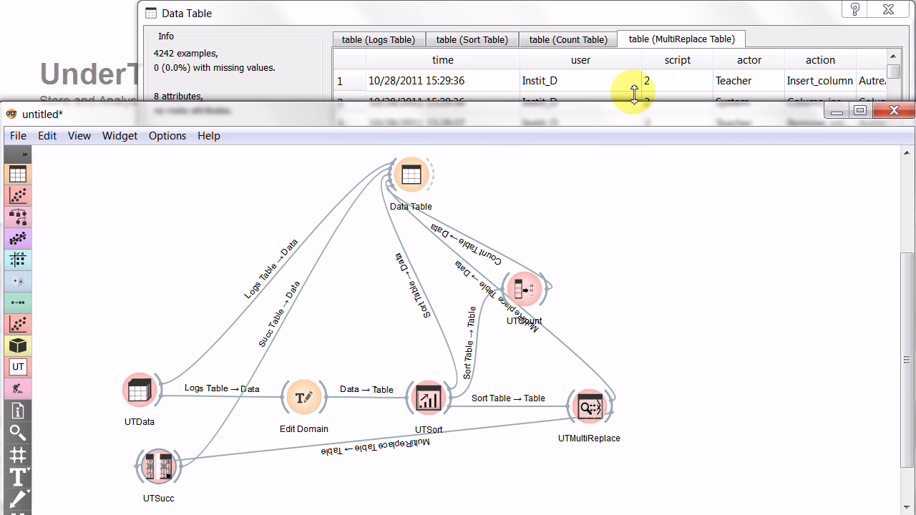
double_click(161, 469)
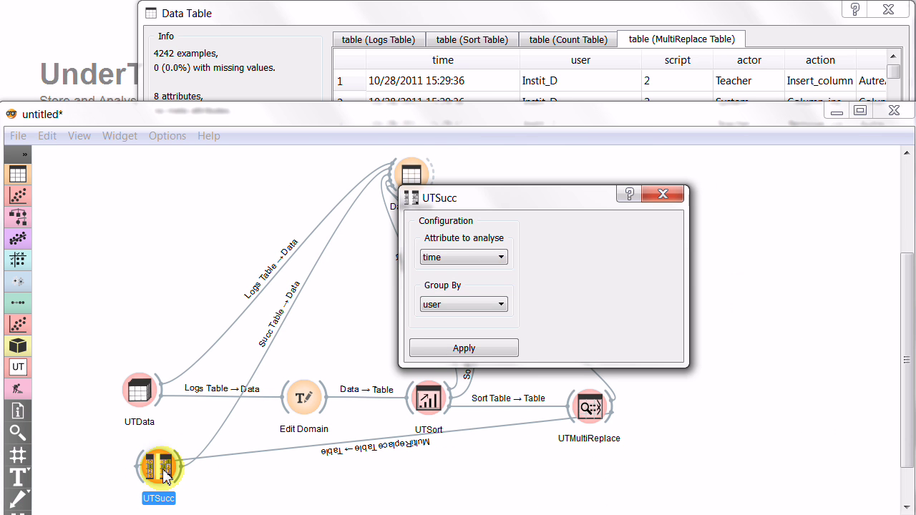
- Configure UTSucc to analyse action grouped by user, apply the settings and close its window
click(503, 259)
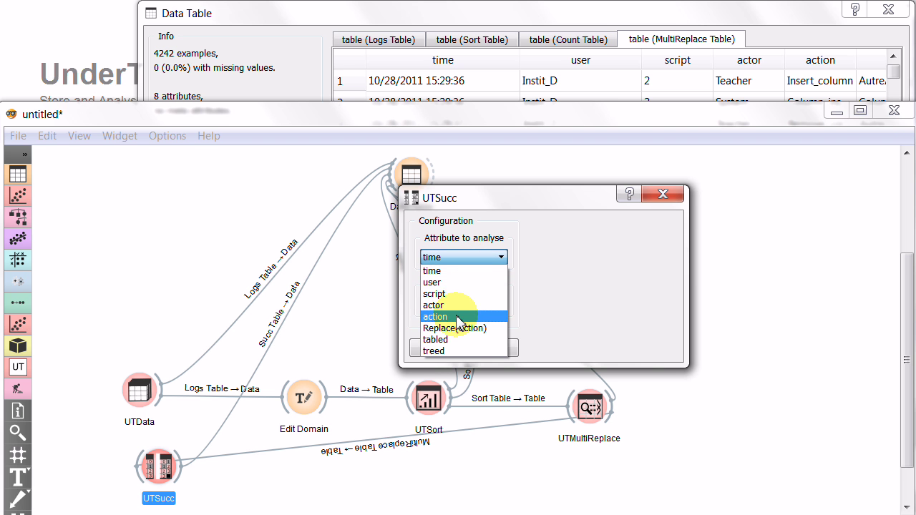
click(459, 319)
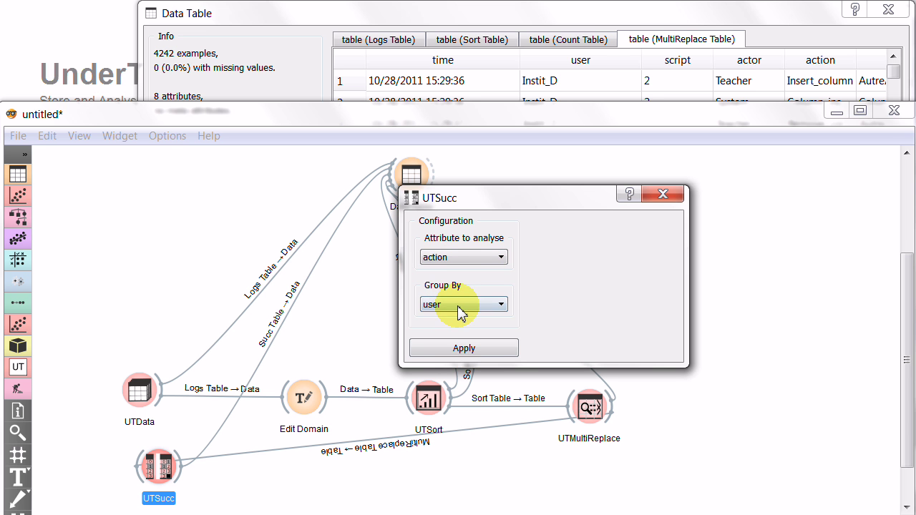
click(458, 351)
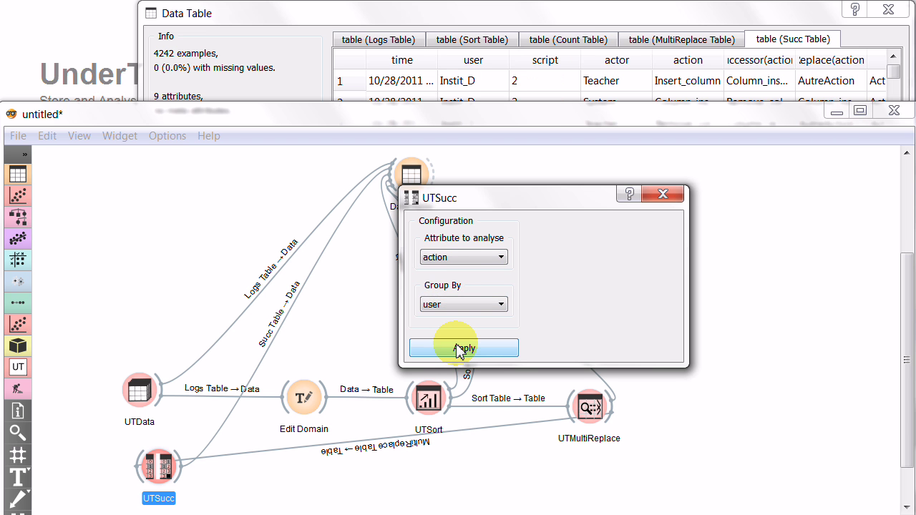
click(665, 195)
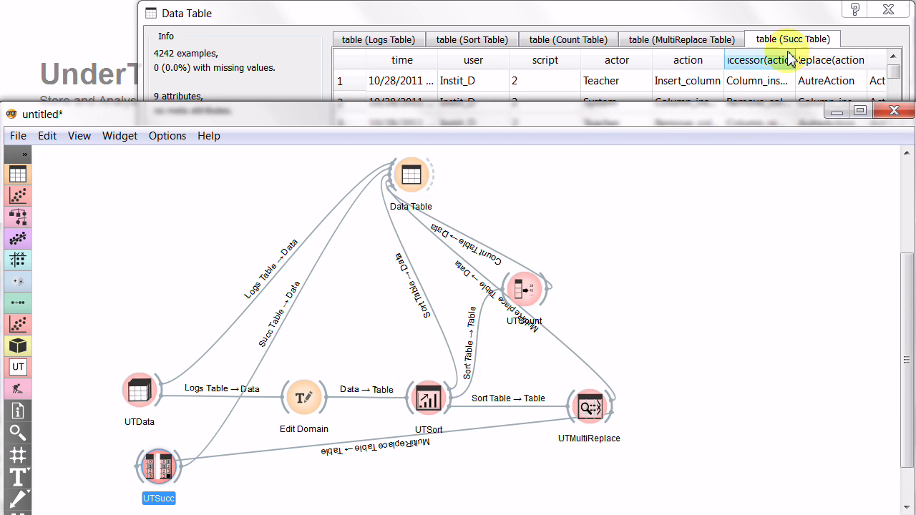
- Examine the Succ Table in the Data Table, widening the Replace(action), successor(action) and action columns to read their contents
click(791, 44)
drag(687, 486, 828, 495)
drag(677, 59, 777, 59)
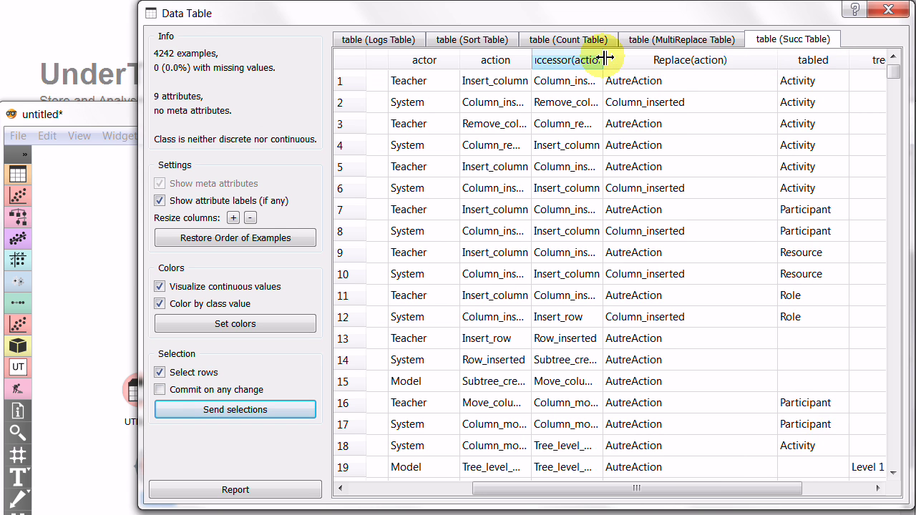
drag(603, 58, 723, 58)
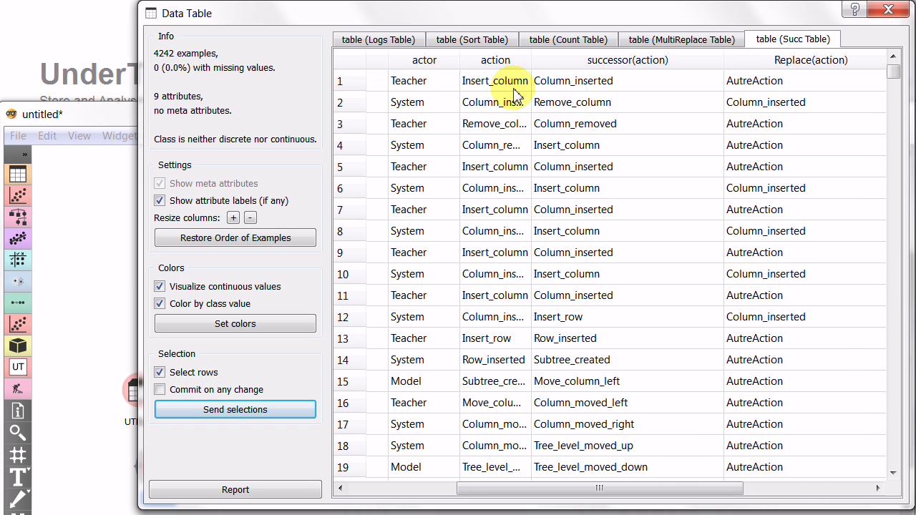
drag(535, 62, 607, 61)
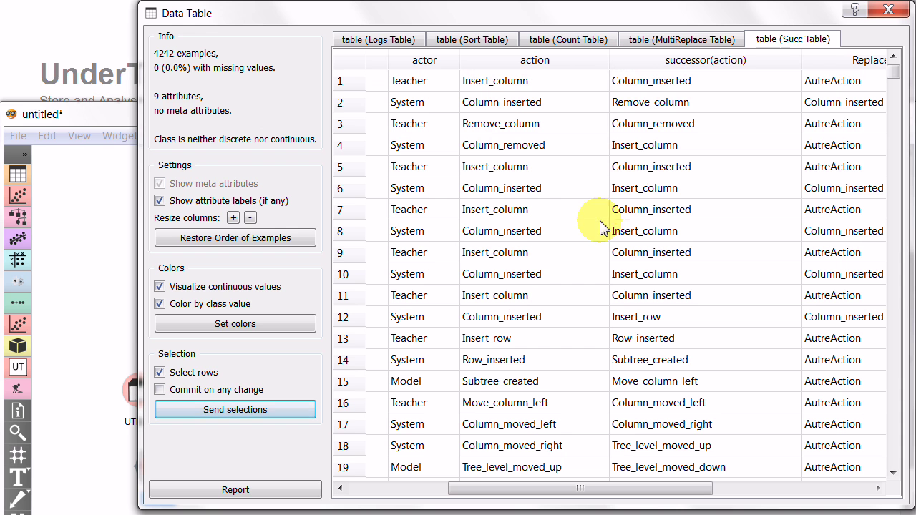
click(104, 116)
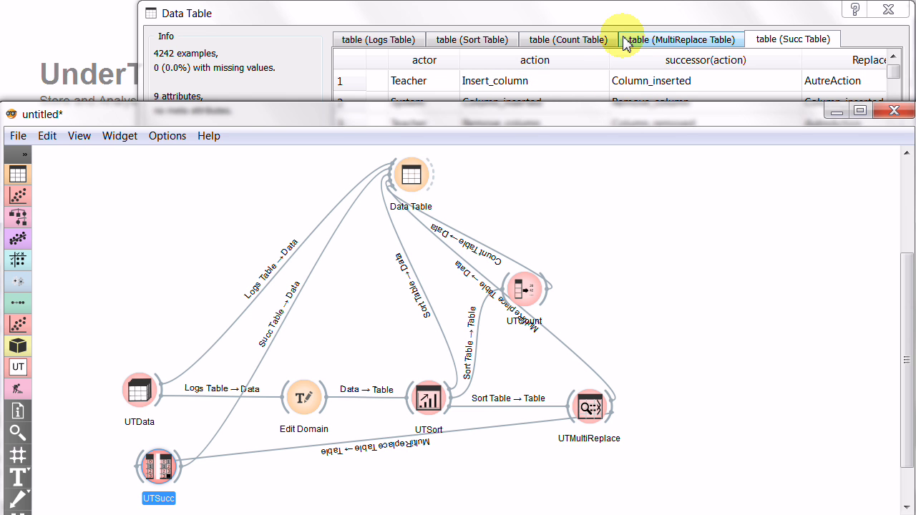
click(610, 13)
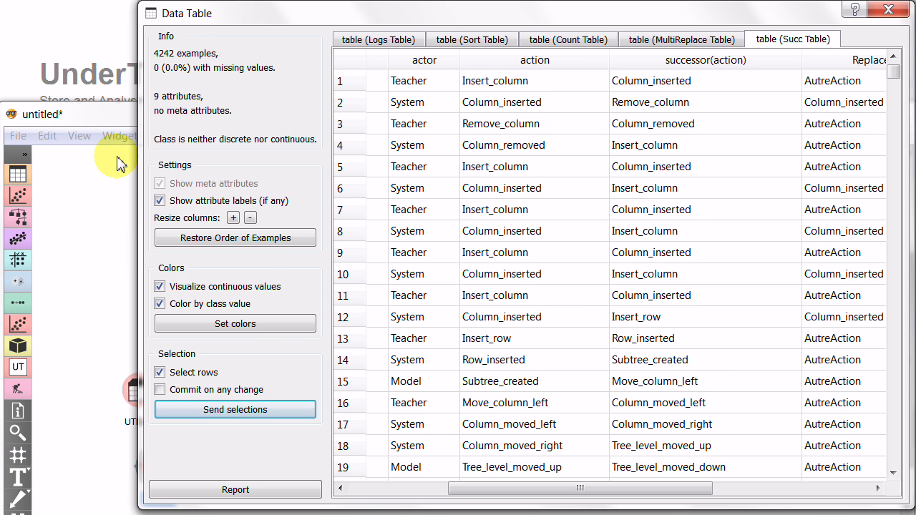
- Chain a second UTSucc widget to UTSucc's output and place it below Edit Domain
click(100, 114)
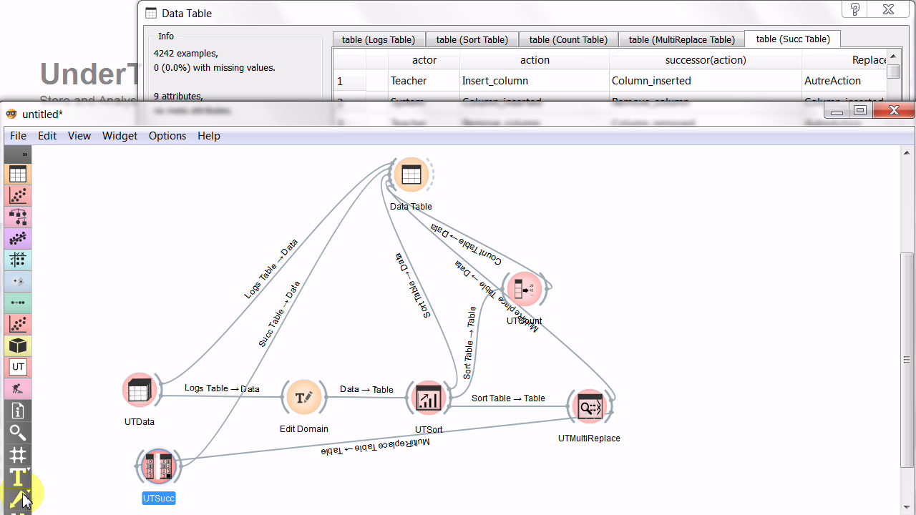
drag(171, 473, 227, 484)
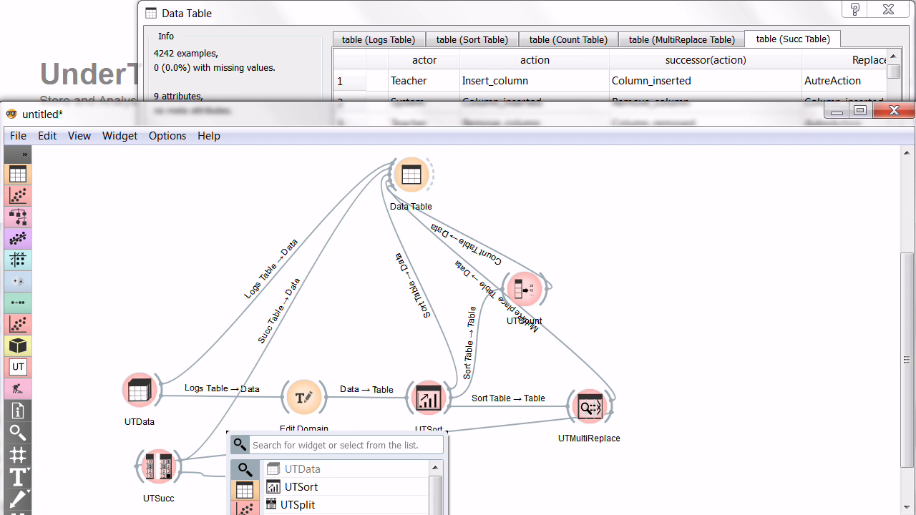
key(Down)
key(Down)
key(Down)
key(Return)
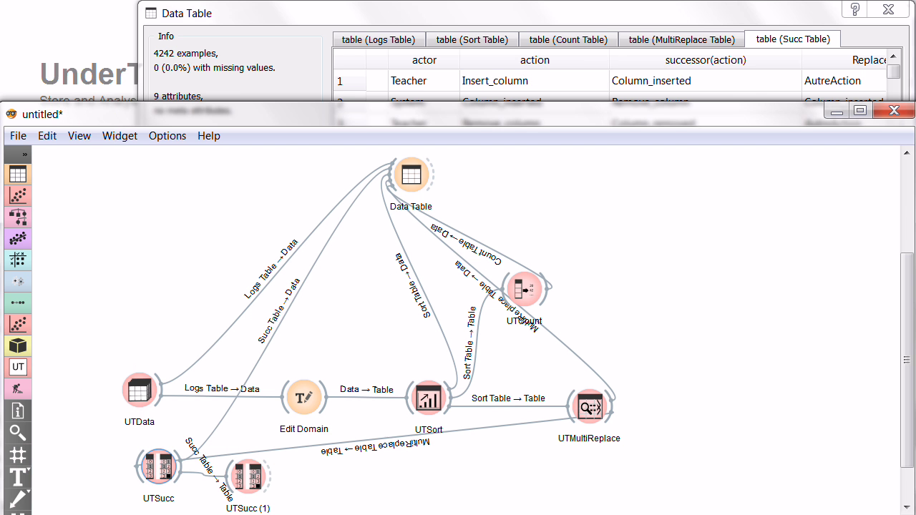
drag(259, 489, 322, 483)
- Configure UTSucc (1) to analyse successor(action) grouped by user, apply the settings and close its window
double_click(315, 484)
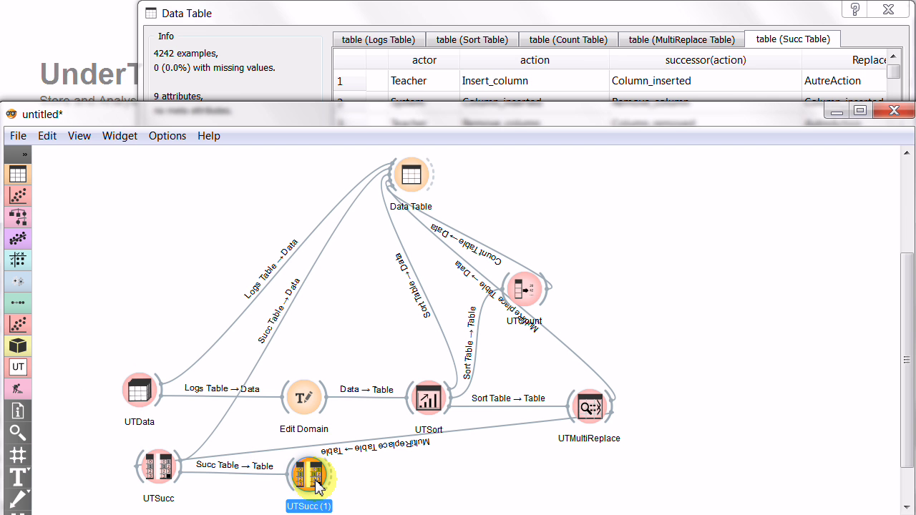
click(487, 258)
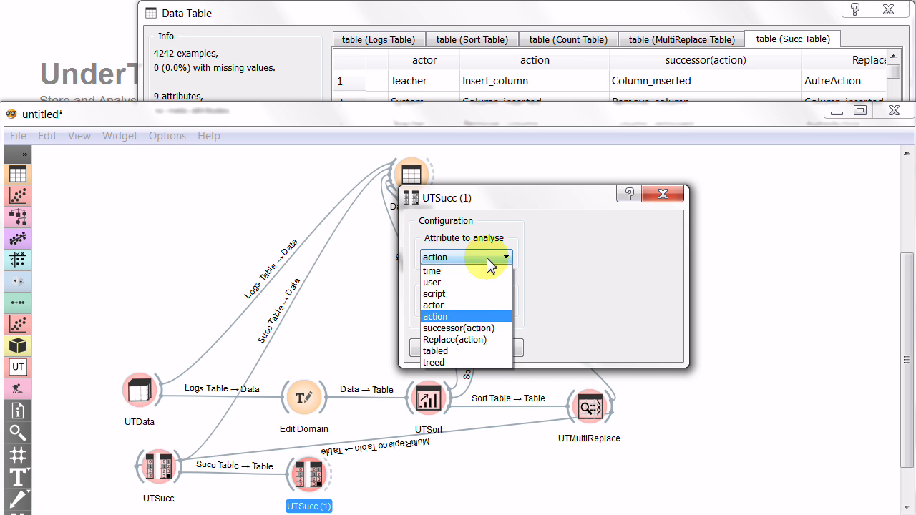
click(477, 328)
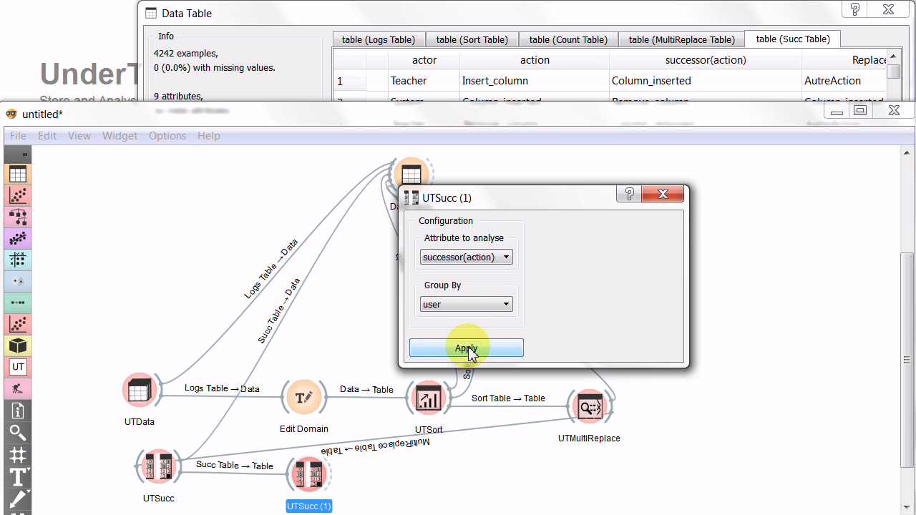
click(666, 194)
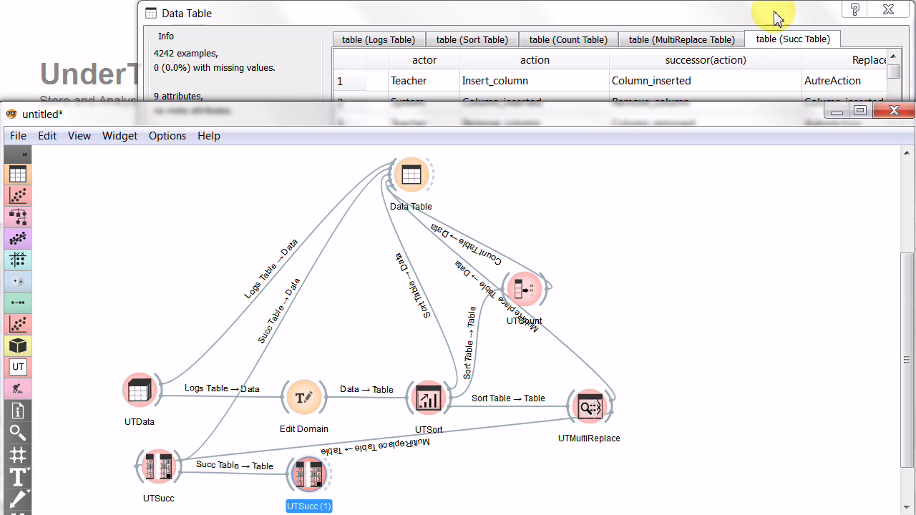
double_click(313, 481)
click(463, 349)
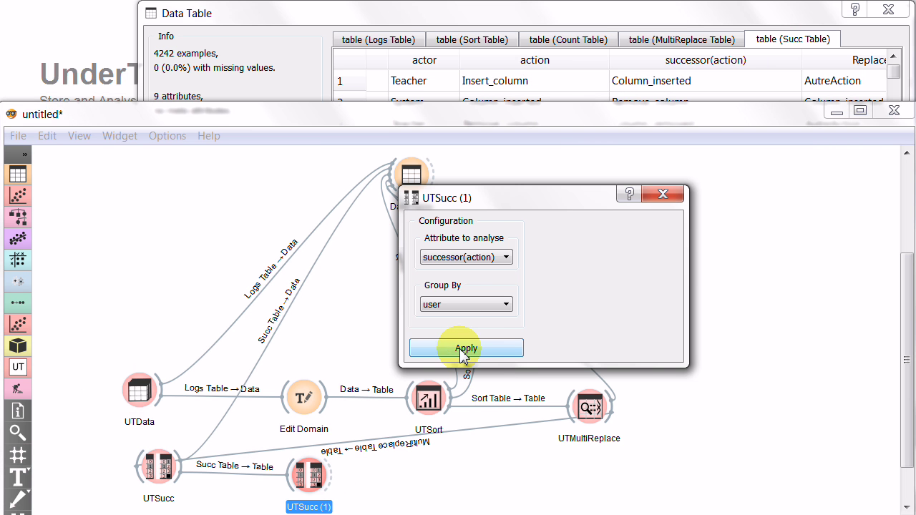
click(502, 304)
click(502, 306)
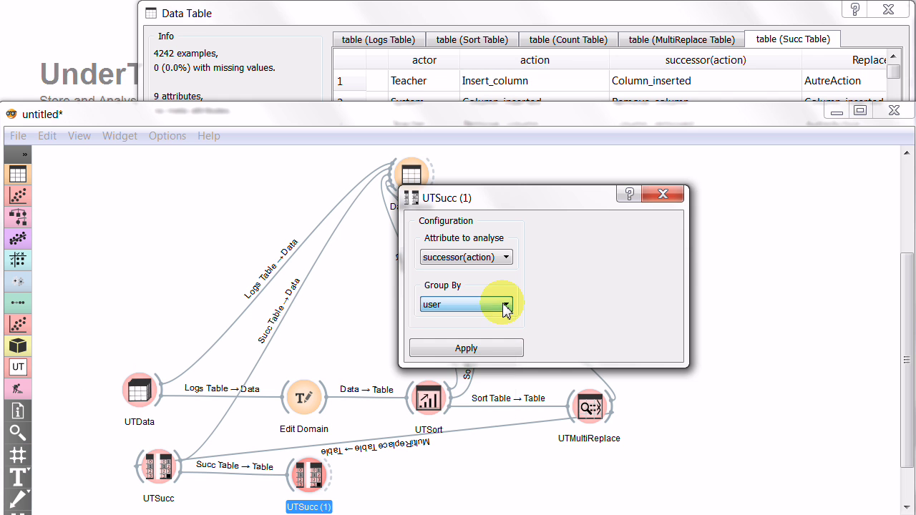
click(663, 193)
- Widen the Data Table window and compare the MultiReplace Table with the Succ Table
click(876, 43)
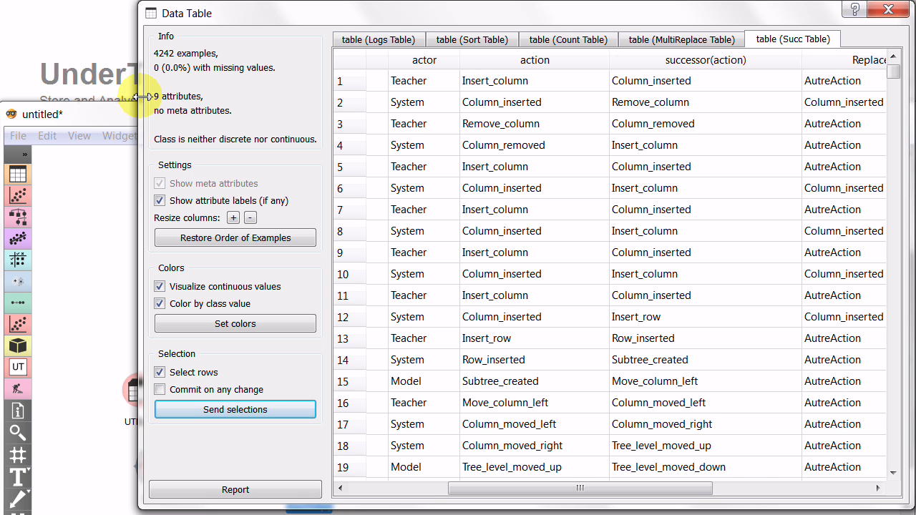
drag(141, 96, 82, 94)
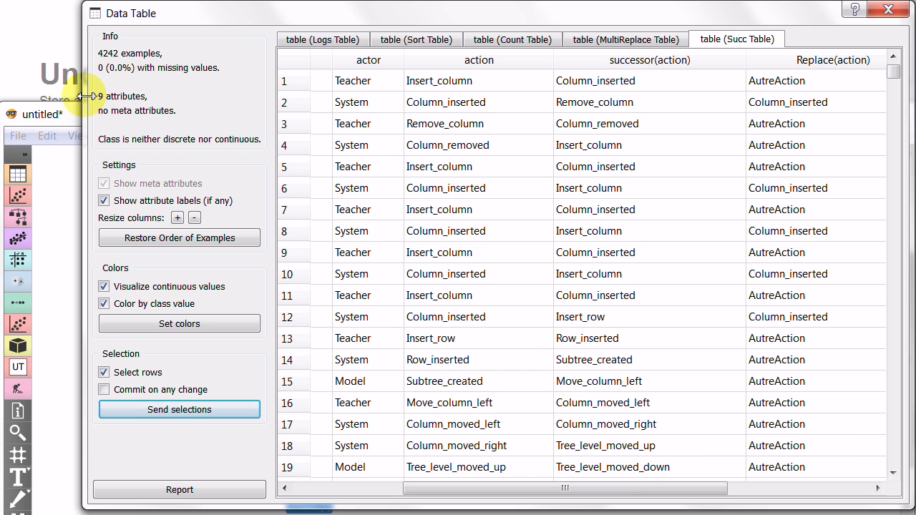
click(632, 44)
click(712, 41)
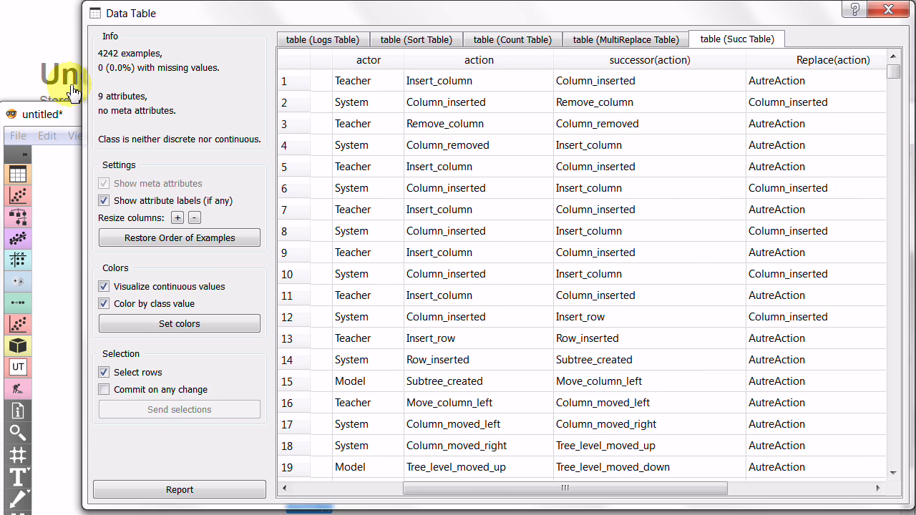
- Reopen UTSucc (1) from the workflow and apply action as its attribute to analyse
click(48, 115)
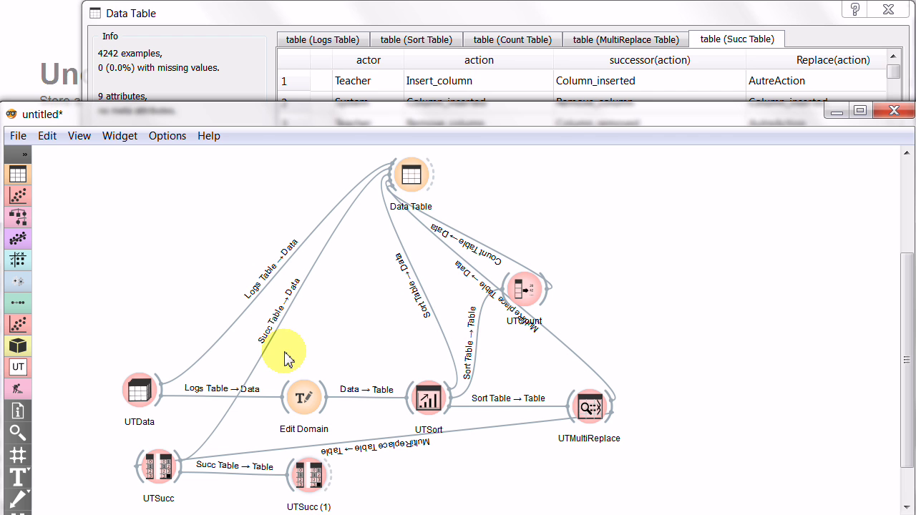
double_click(318, 489)
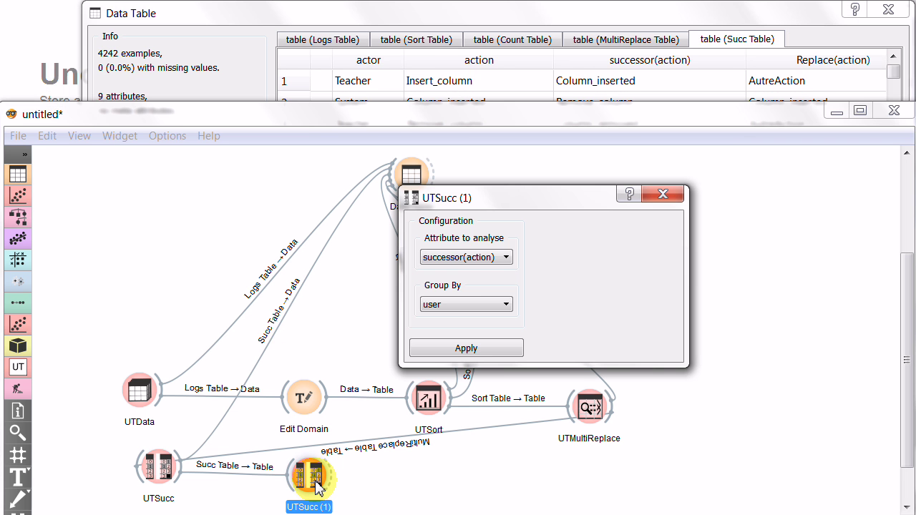
click(501, 262)
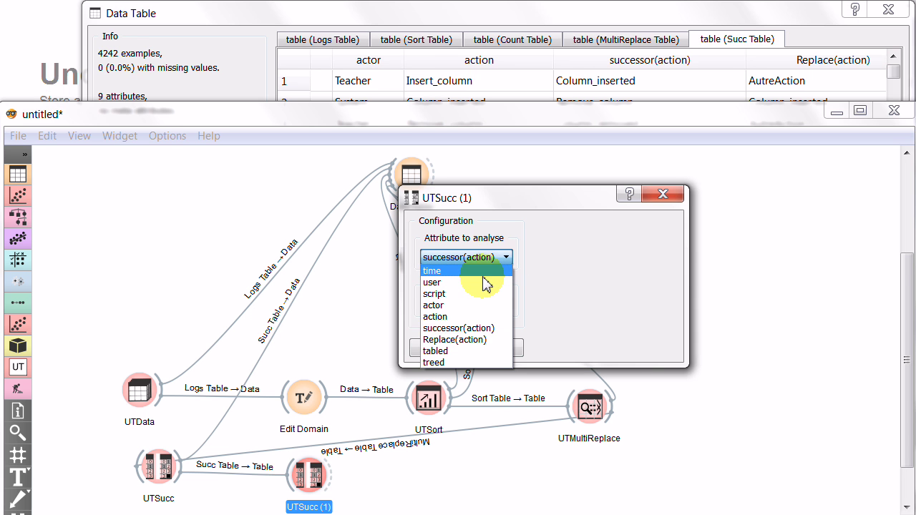
click(442, 318)
click(458, 351)
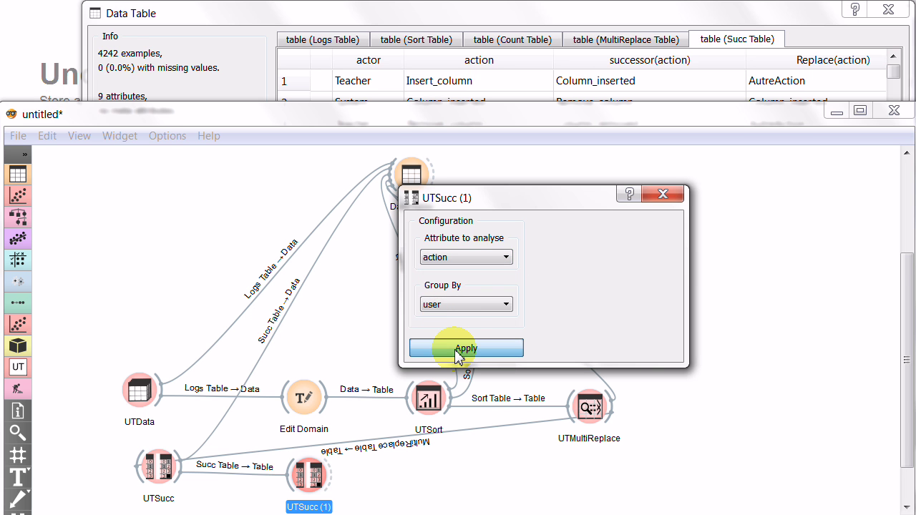
- Apply successor(action) as both the analysed attribute and the grouping in UTSucc (1), and delete that widget from the workflow
click(469, 306)
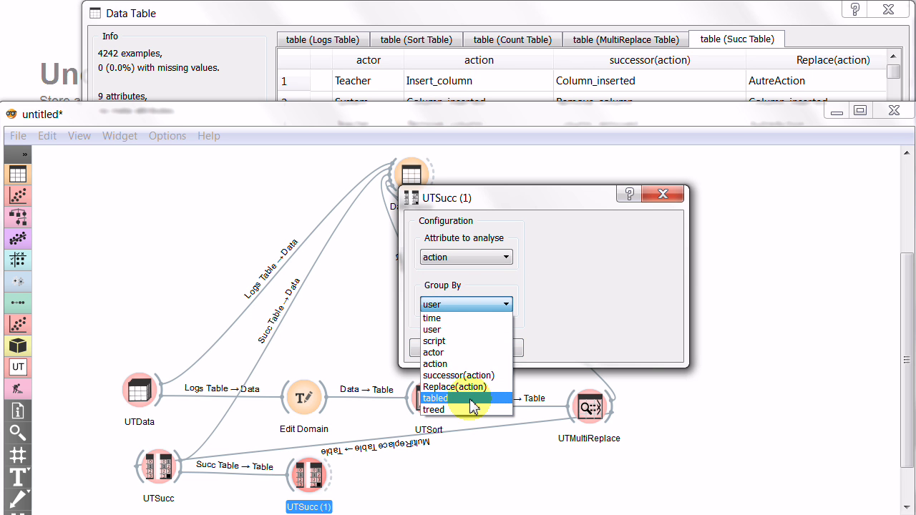
click(483, 376)
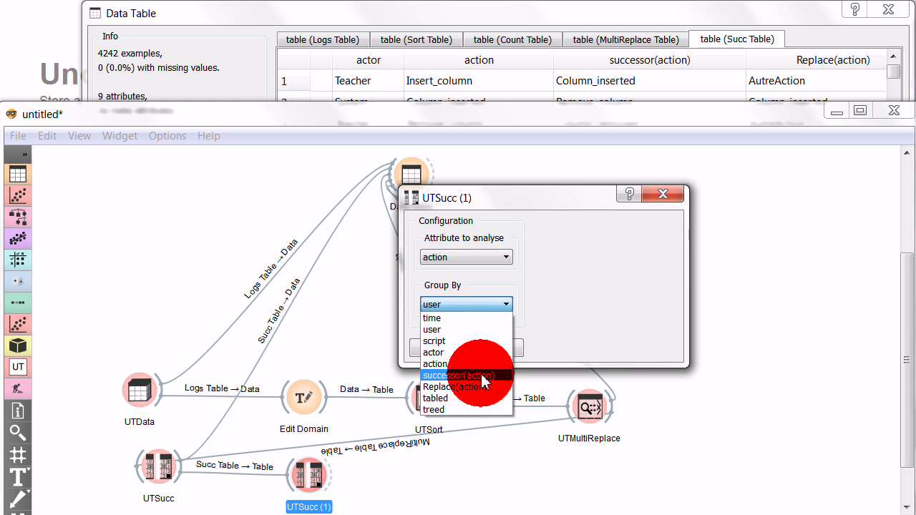
click(467, 259)
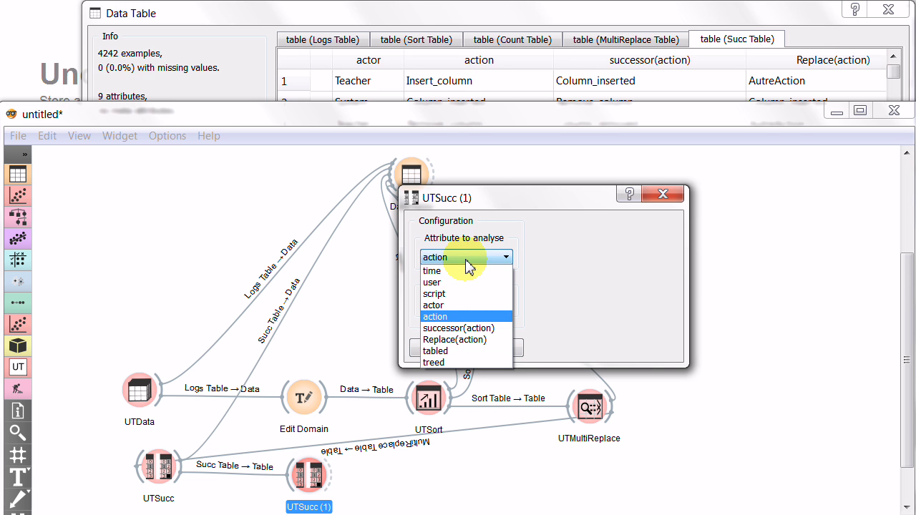
click(462, 328)
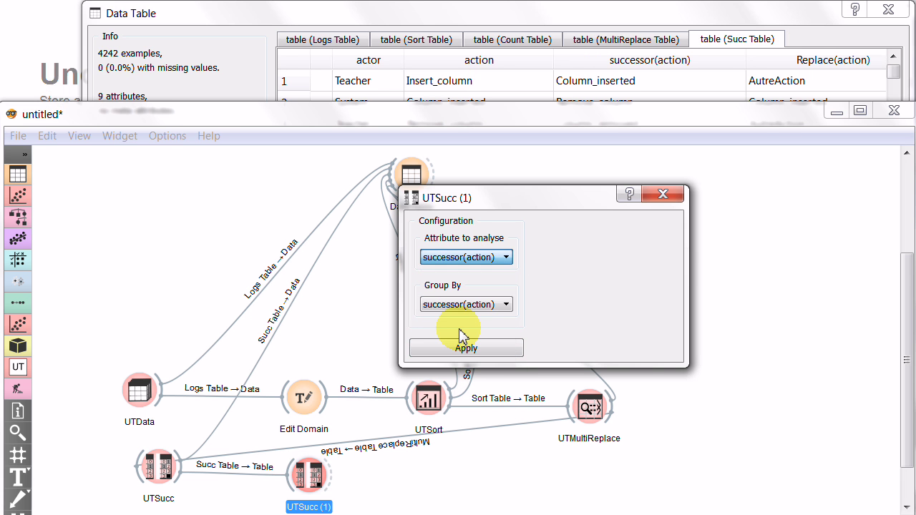
click(462, 349)
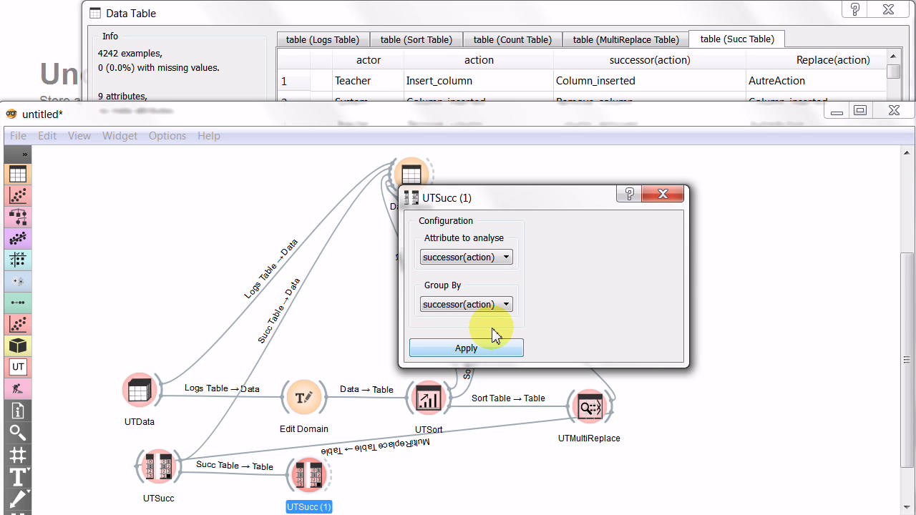
click(661, 195)
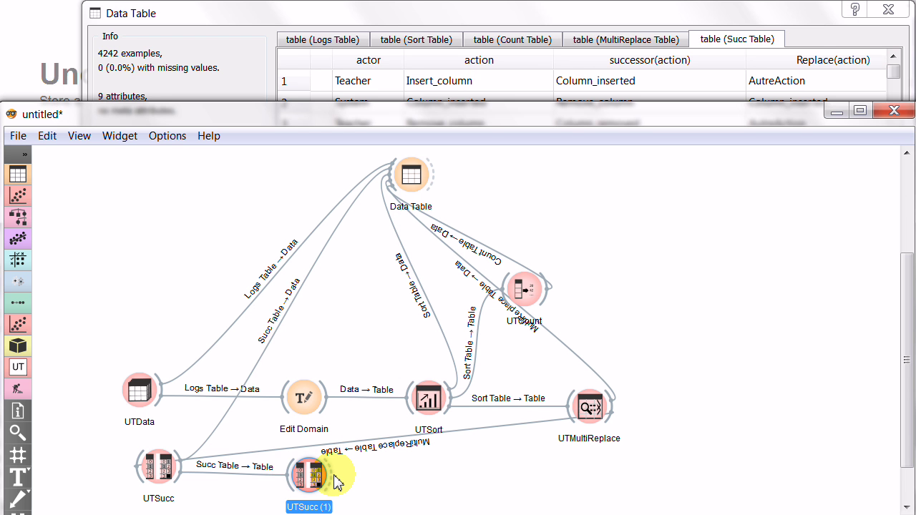
key(Delete)
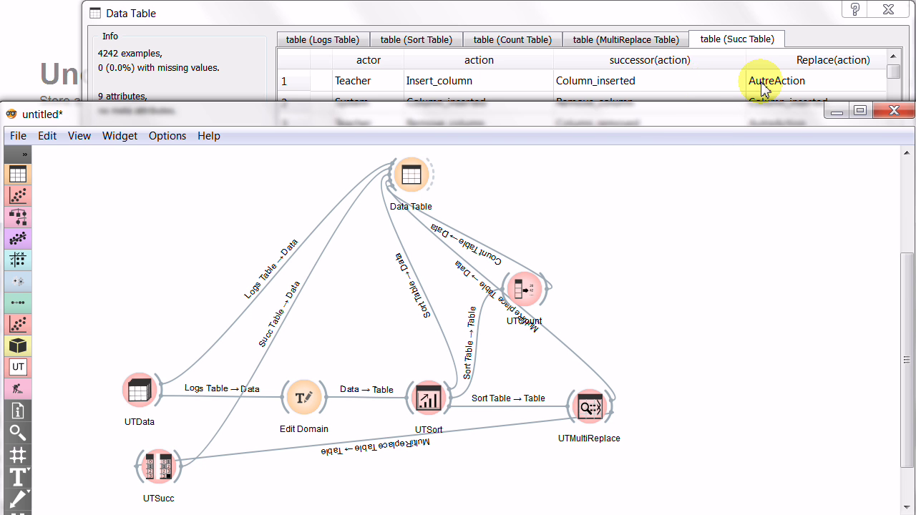
- Add a UTConcat widget beside UTSucc and feed it with UTSucc's output
click(27, 372)
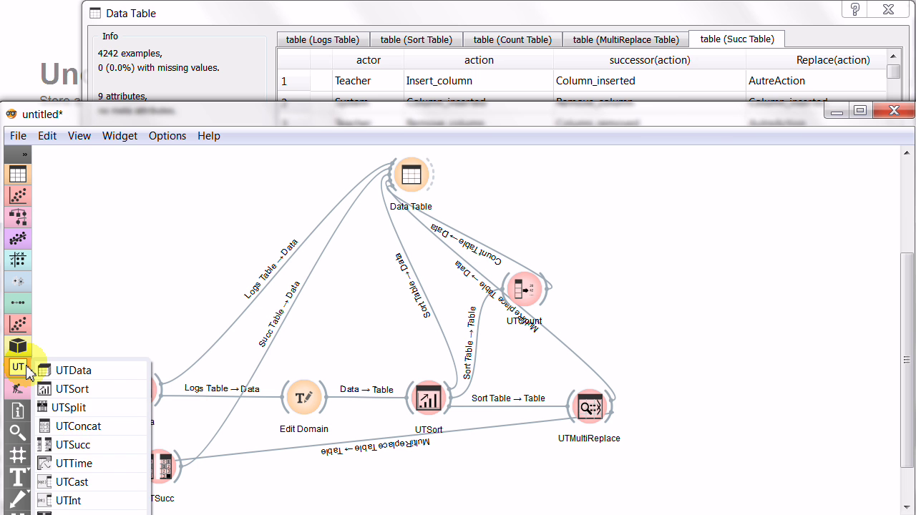
click(79, 425)
drag(180, 478, 320, 477)
click(272, 474)
- Choose action as the first attribute to concat in UTConcat and close its settings without applying them
double_click(272, 474)
click(521, 238)
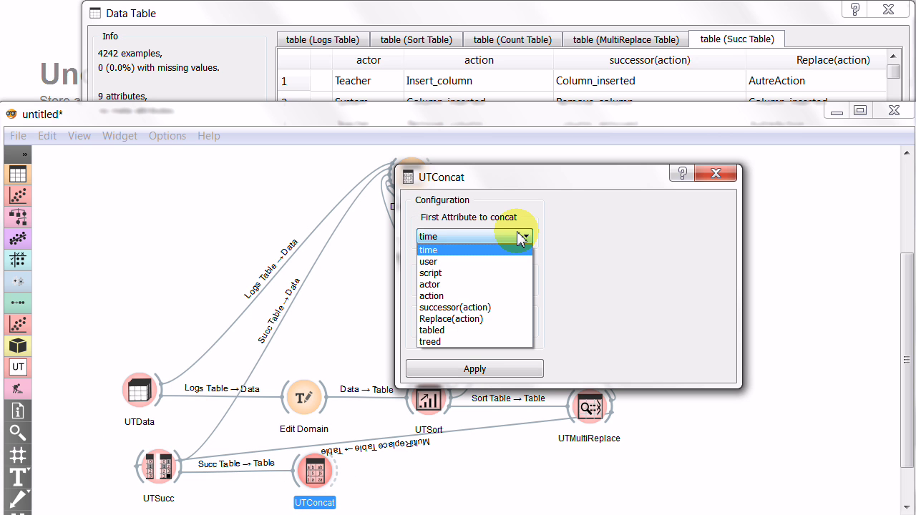
click(465, 296)
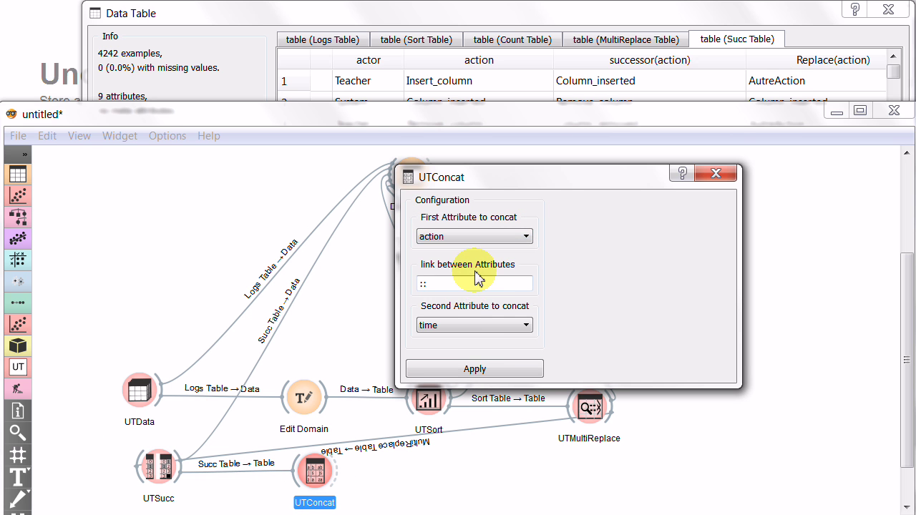
click(499, 244)
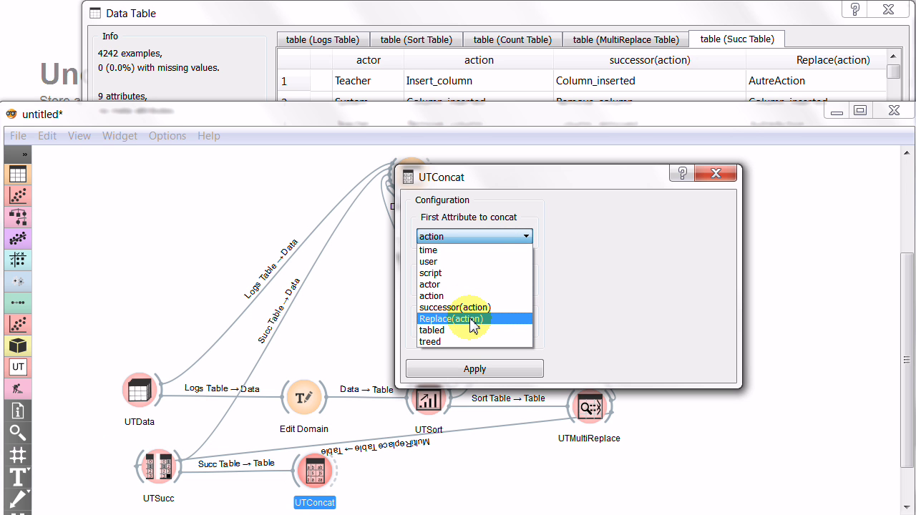
click(713, 175)
click(716, 175)
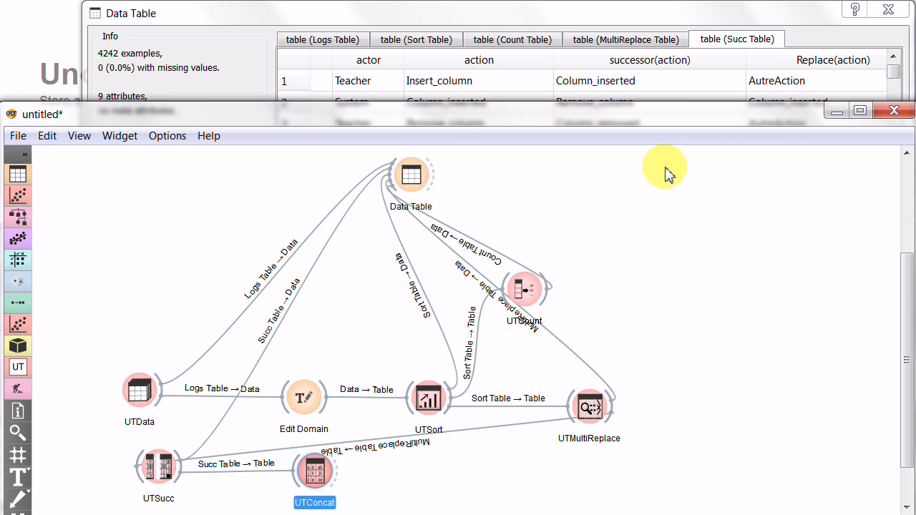
- Check the Succ Table, then apply Replace(action) as UTSucc's attribute to analyse, grouped by user
click(746, 24)
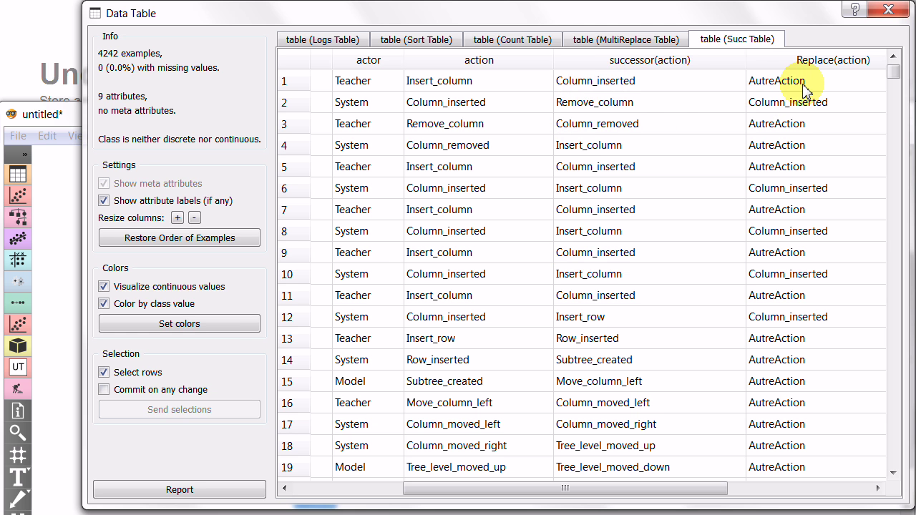
click(76, 107)
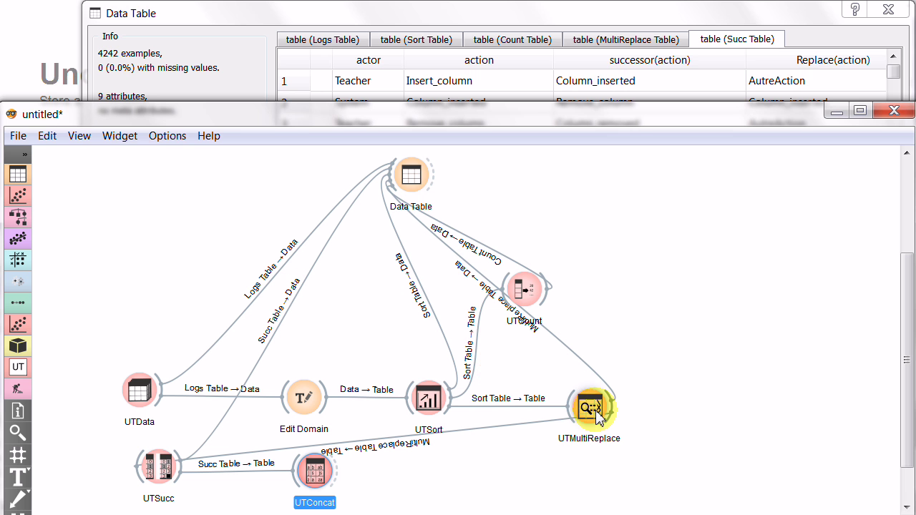
double_click(152, 472)
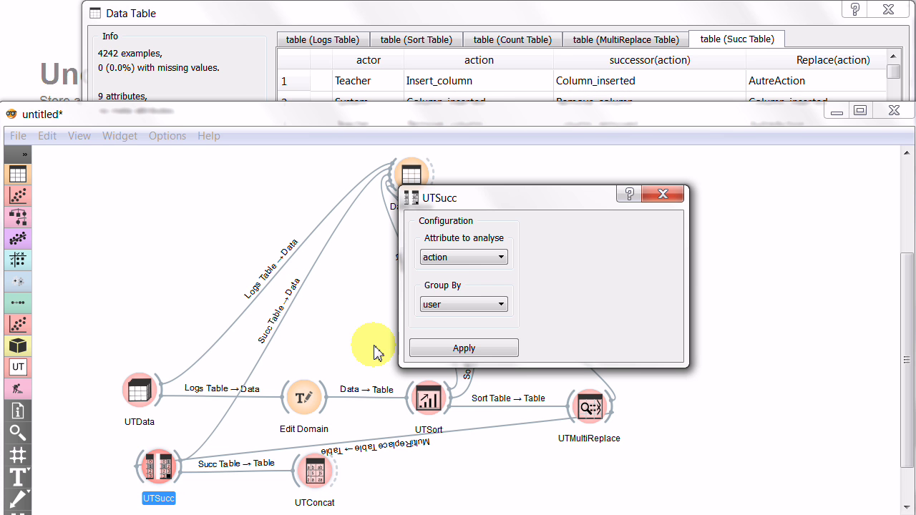
click(496, 259)
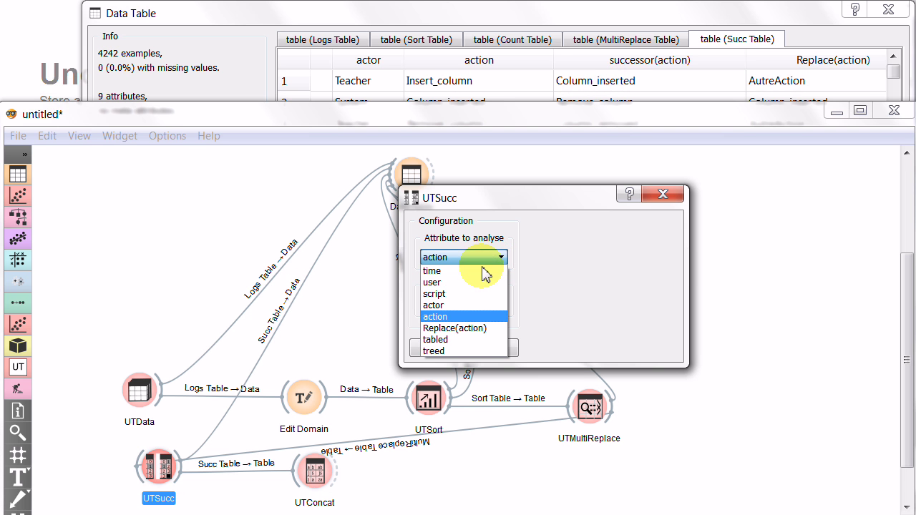
click(444, 329)
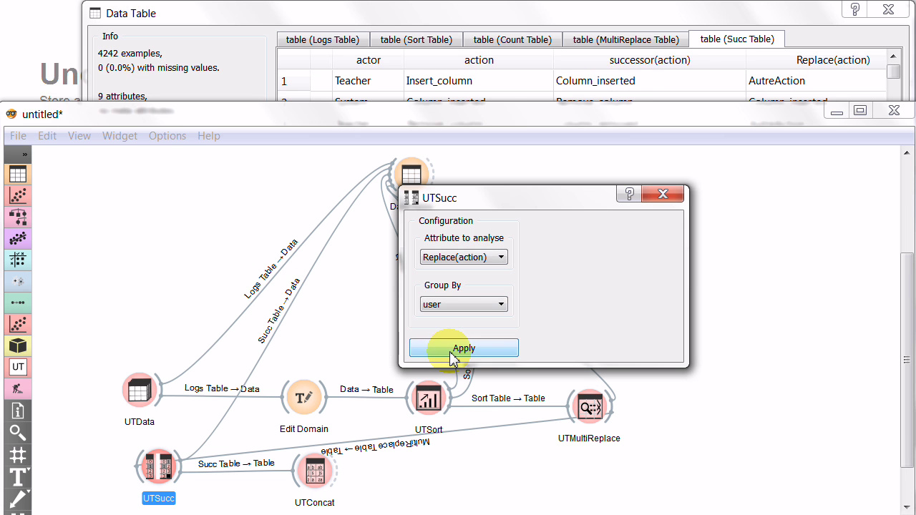
click(451, 351)
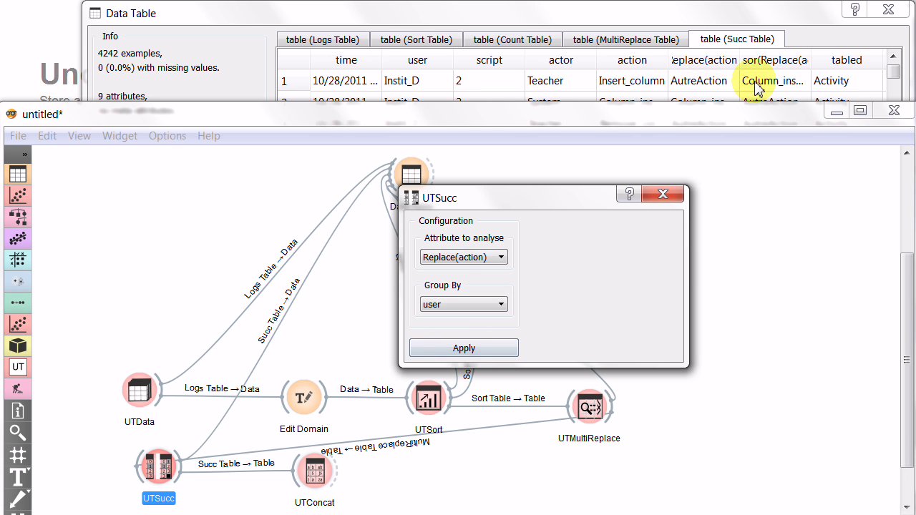
click(664, 195)
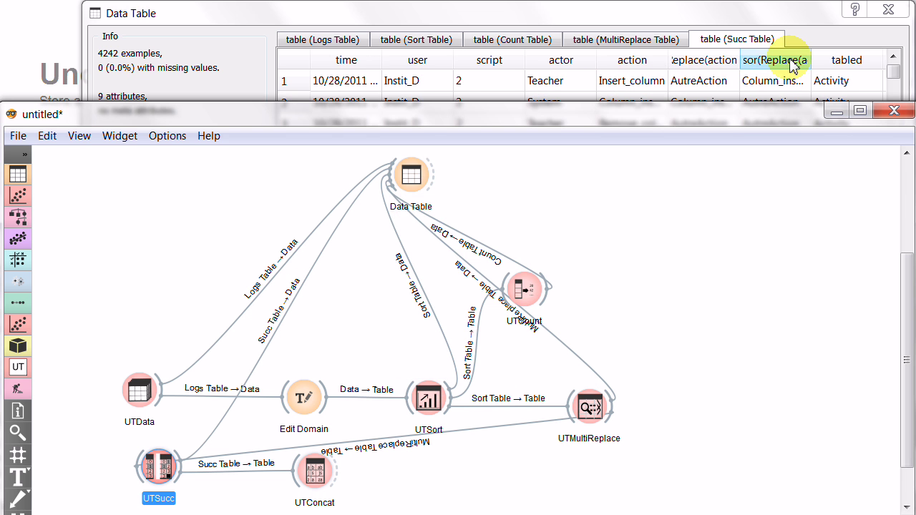
- Sort the Succ Table by successor(Replace(action)), widen the Replace(action) and successor columns, and examine the rows
click(808, 62)
double_click(813, 59)
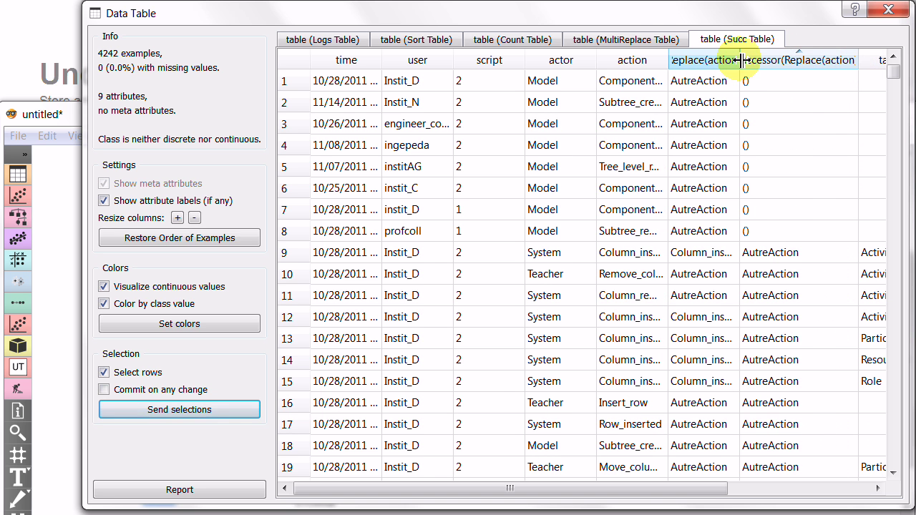
drag(740, 61, 766, 62)
drag(662, 492, 742, 493)
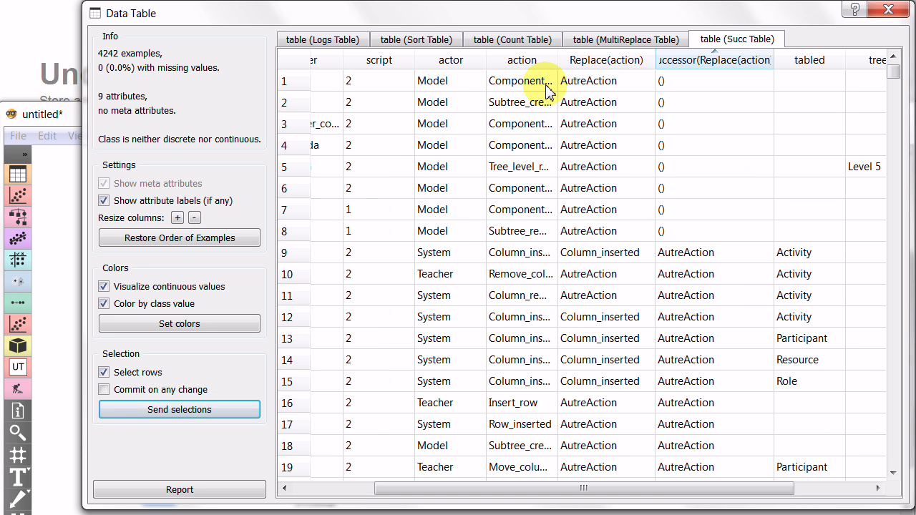
drag(666, 487, 521, 485)
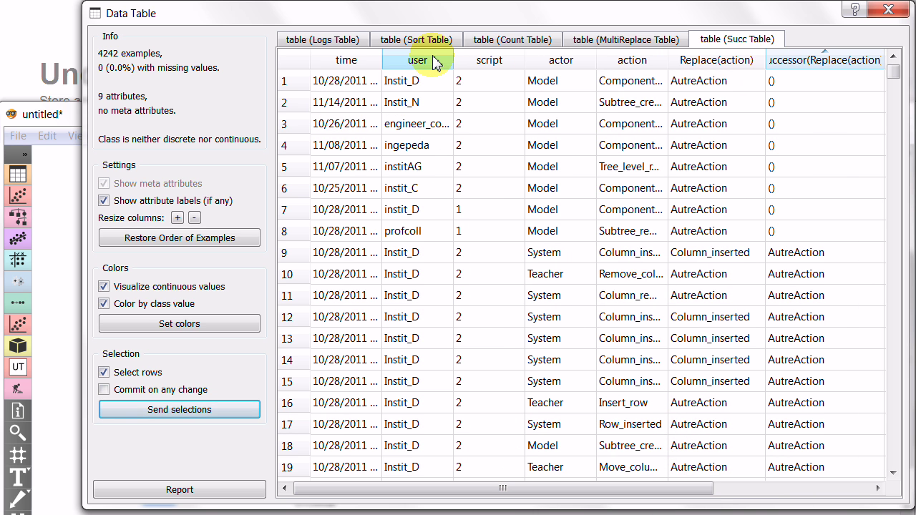
click(59, 115)
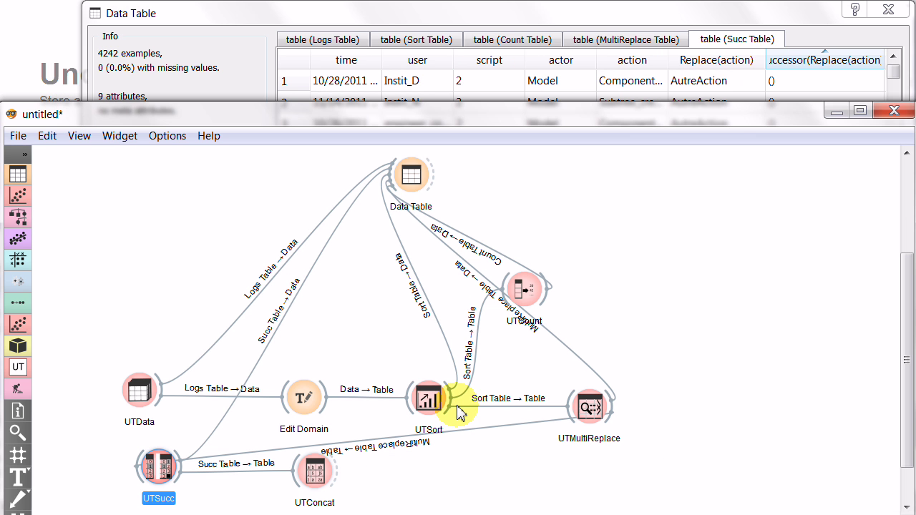
- Widen the time and user columns of the Succ Table to read their full values
click(660, 15)
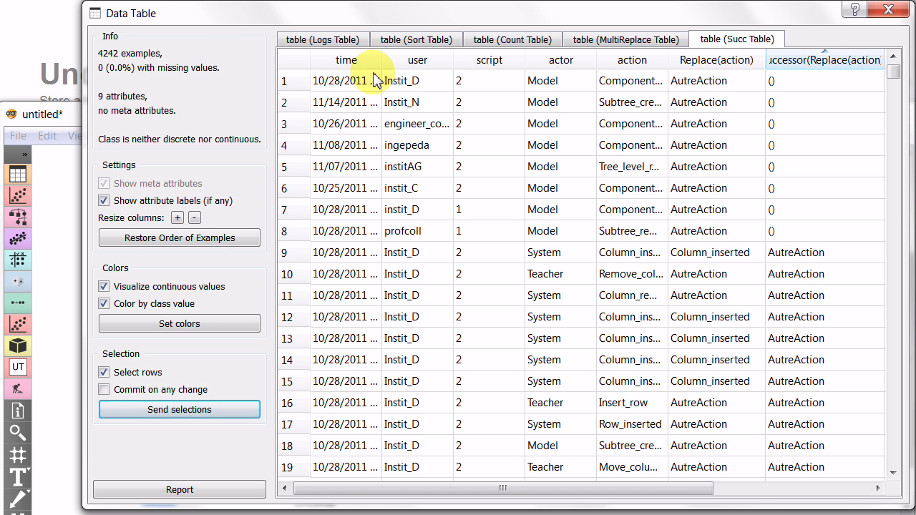
drag(381, 60, 460, 66)
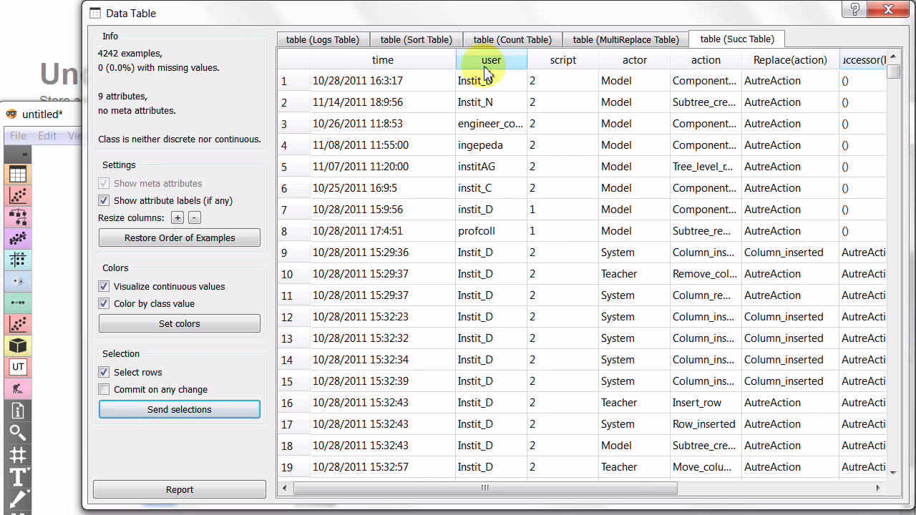
drag(528, 64, 600, 67)
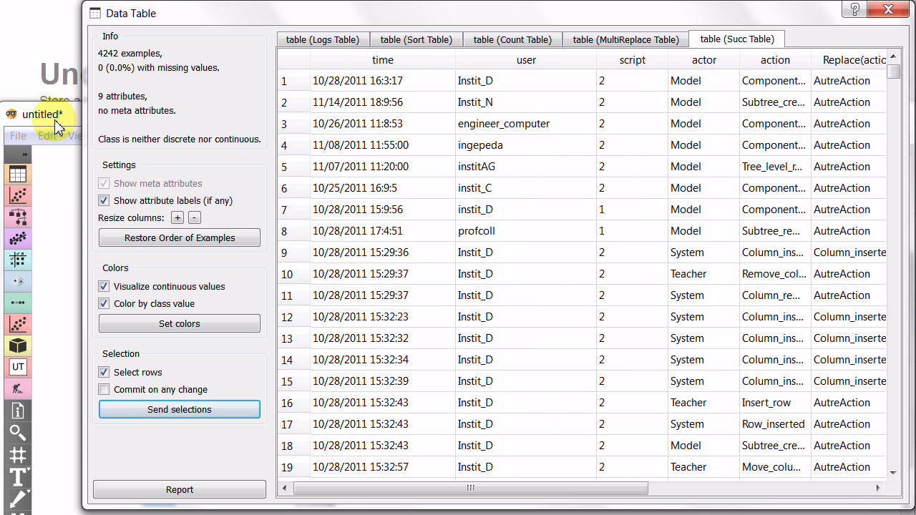
- Reapply UTSort with user and time as keys, and reapply UTMultiReplace with AutreAction as the replacement value
click(32, 116)
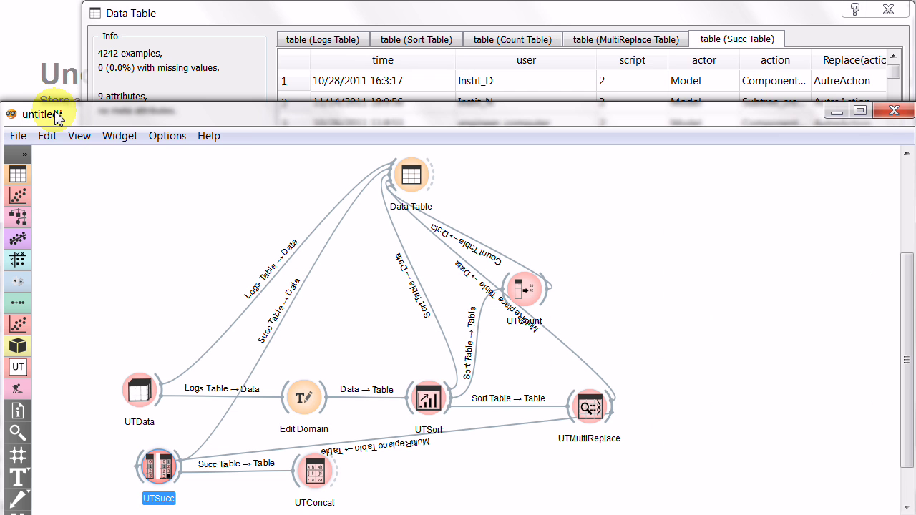
double_click(432, 403)
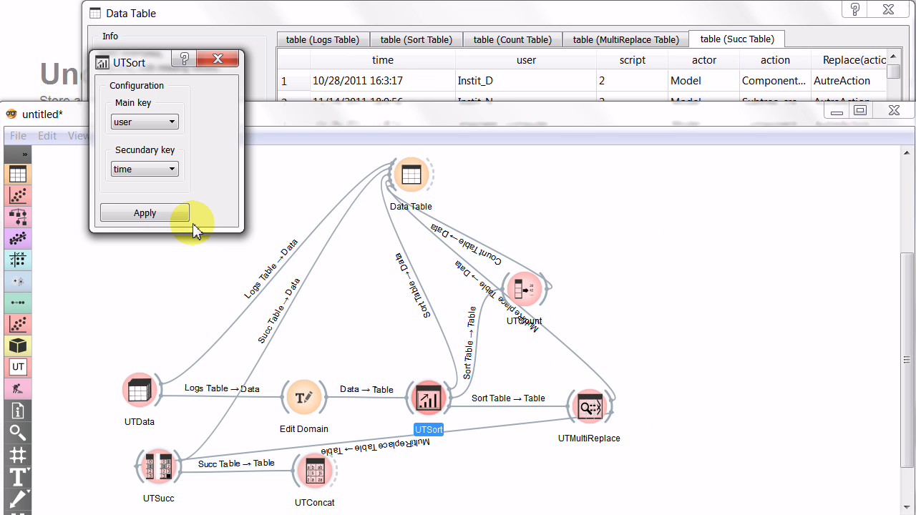
click(169, 213)
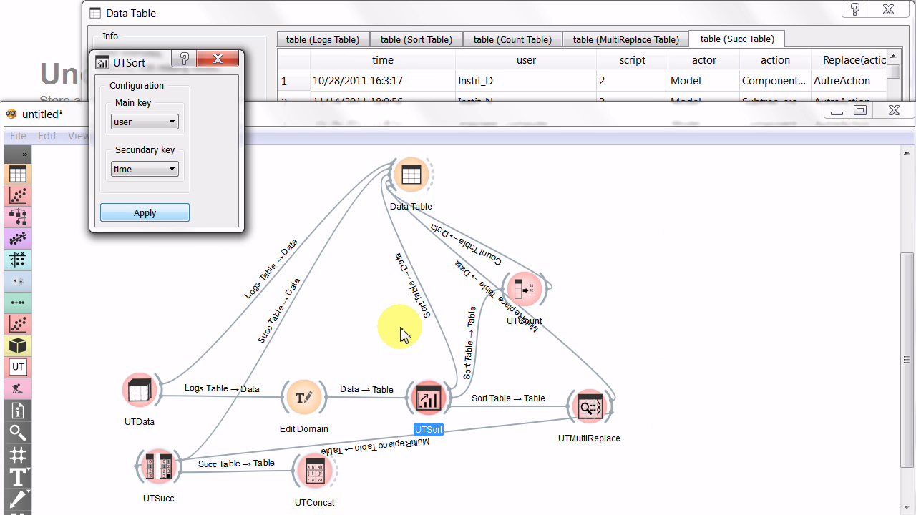
click(587, 409)
double_click(587, 409)
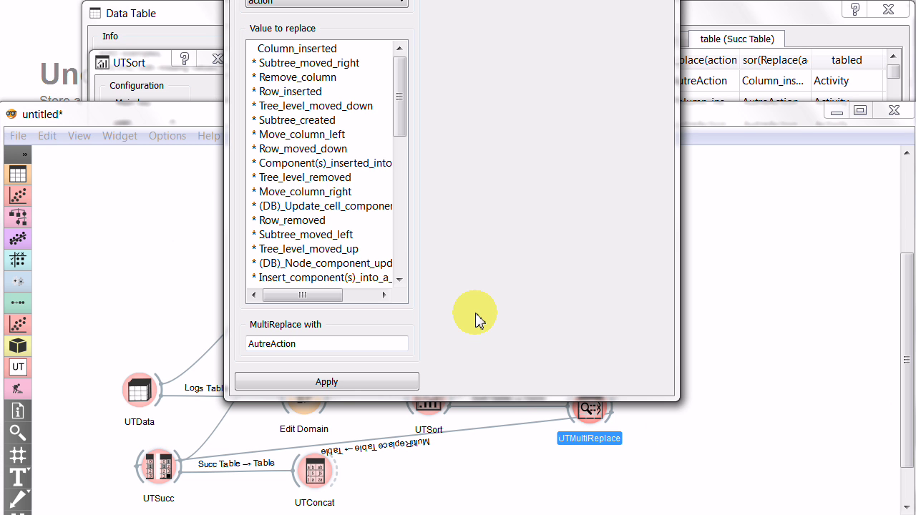
click(403, 125)
drag(403, 126, 394, 239)
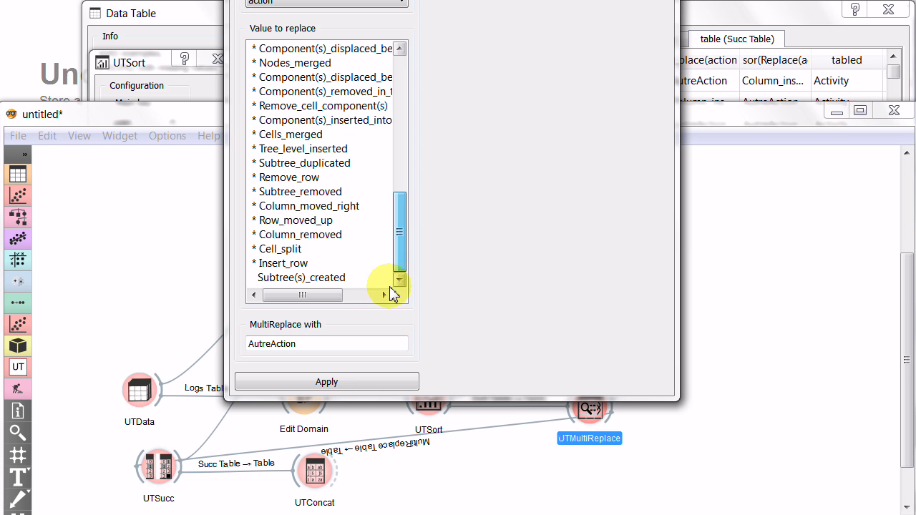
click(366, 377)
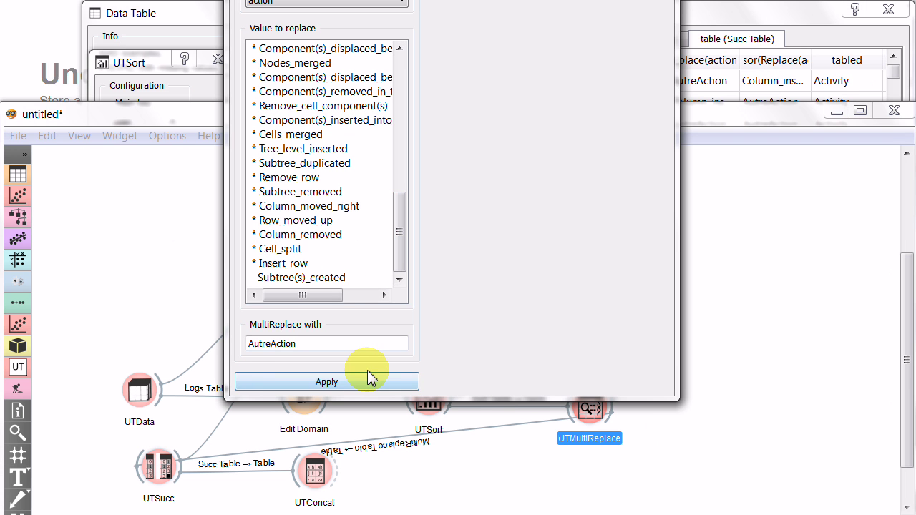
- Reapply UTSucc on Replace(action) grouped by user, and delete the UTConcat widget from the workflow
click(118, 427)
double_click(162, 464)
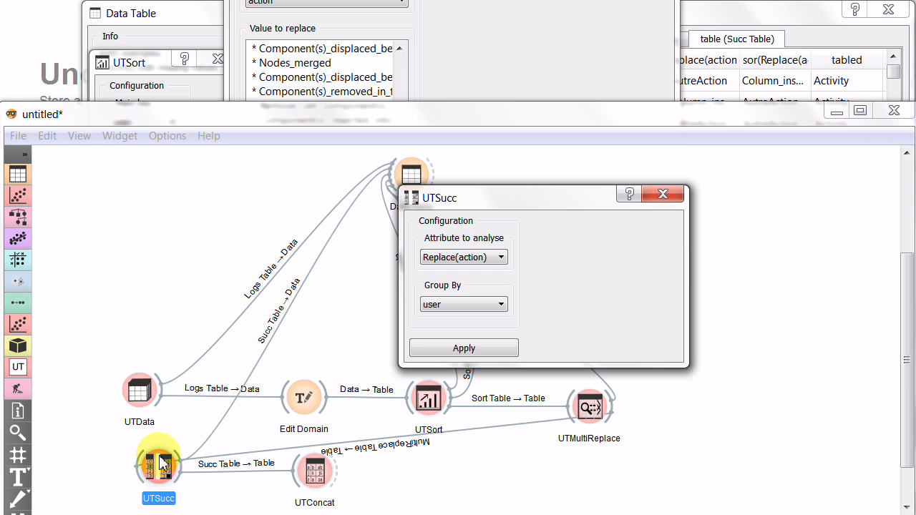
click(466, 355)
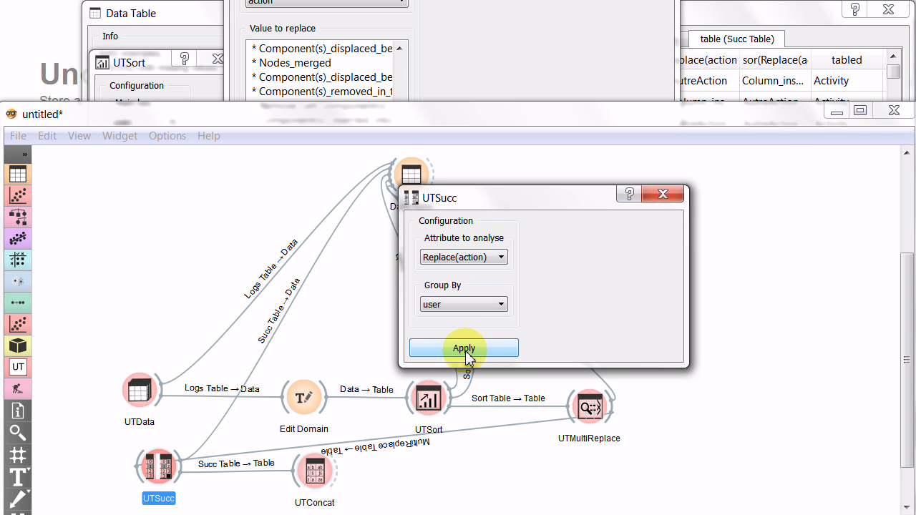
click(316, 473)
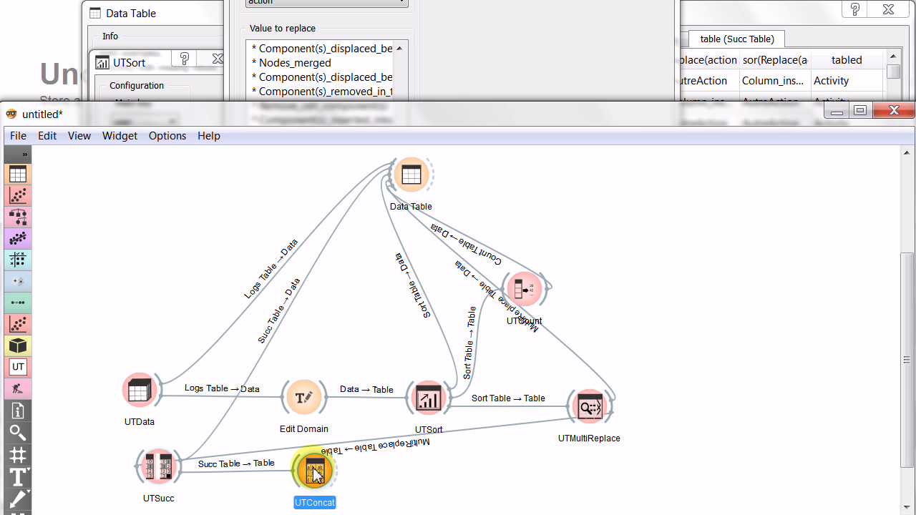
key(Delete)
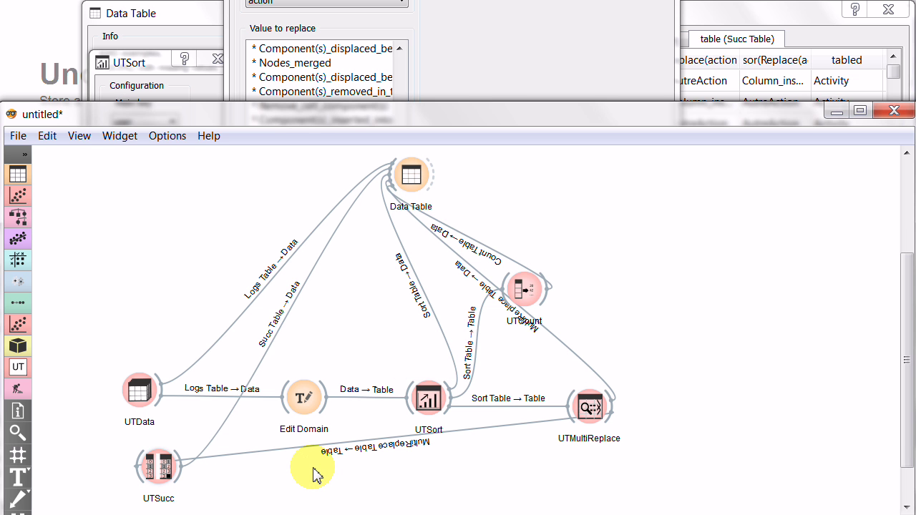
- Enlarge the Data Table window and resize the Succ Table's time, script, action, Replace(action) and successor(Replace(action)) columns to read the rows
click(756, 23)
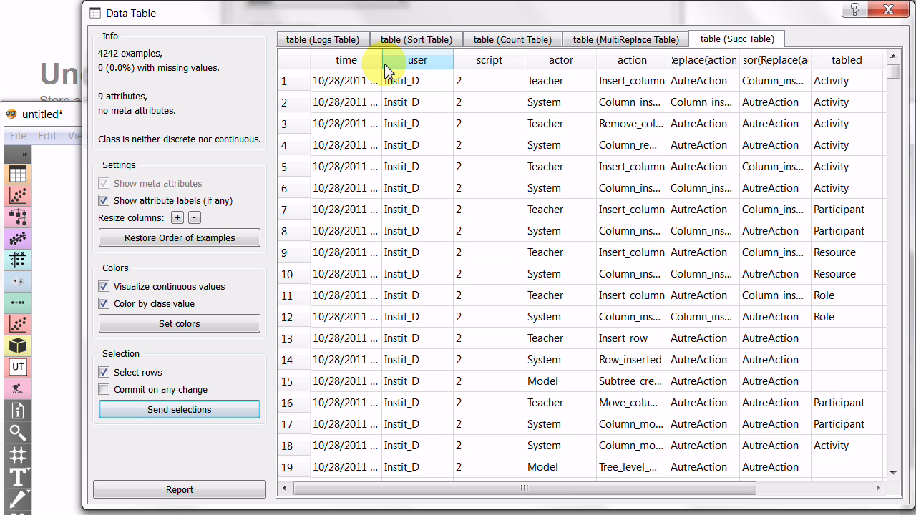
drag(383, 65, 457, 63)
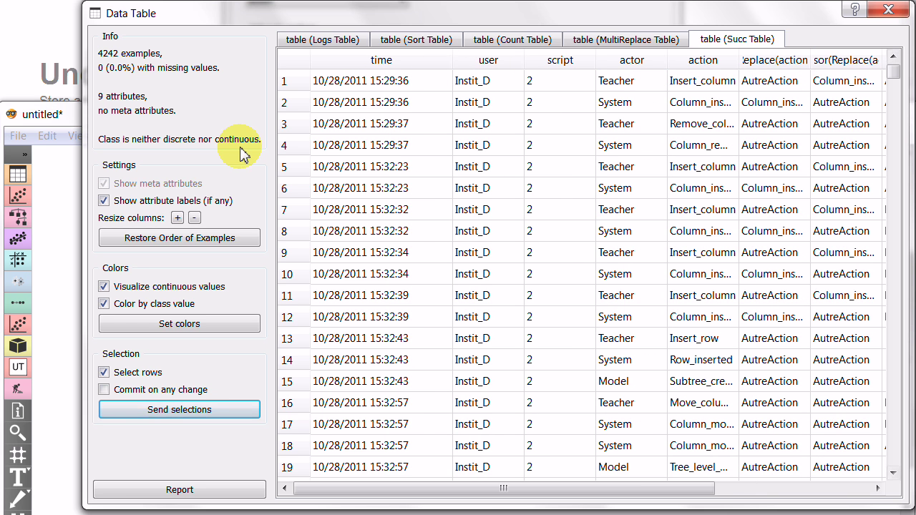
drag(82, 146, 22, 147)
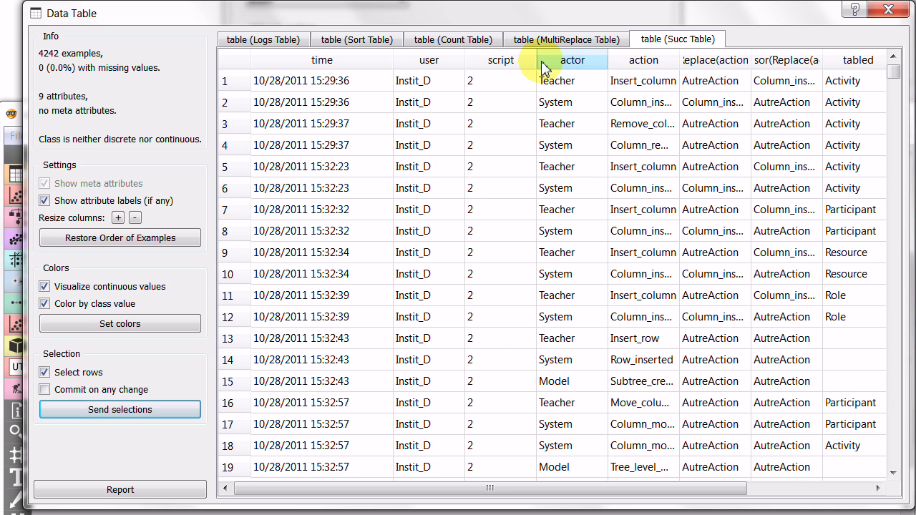
drag(540, 61, 491, 62)
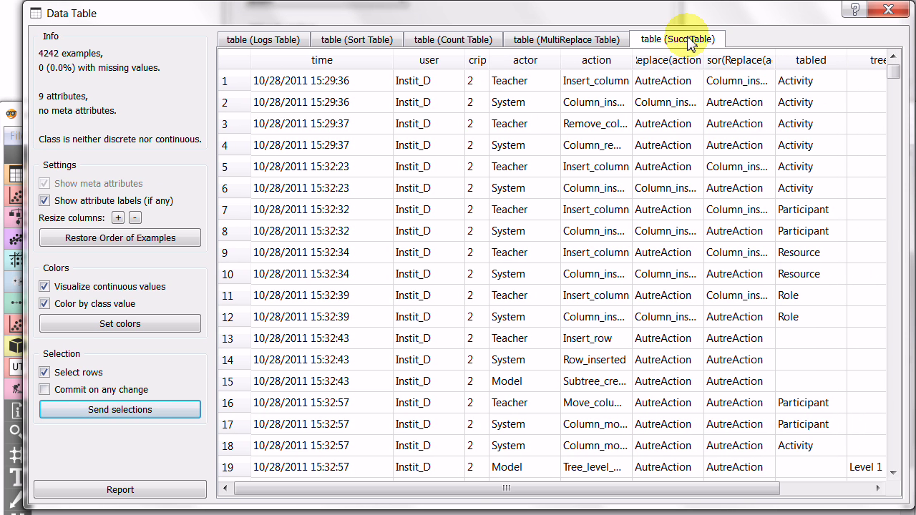
drag(775, 60, 843, 61)
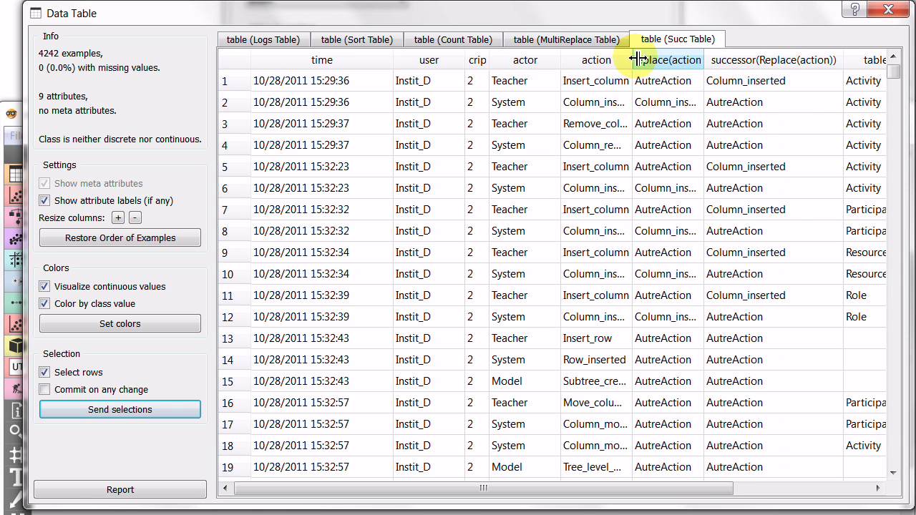
drag(633, 60, 655, 60)
drag(726, 60, 760, 60)
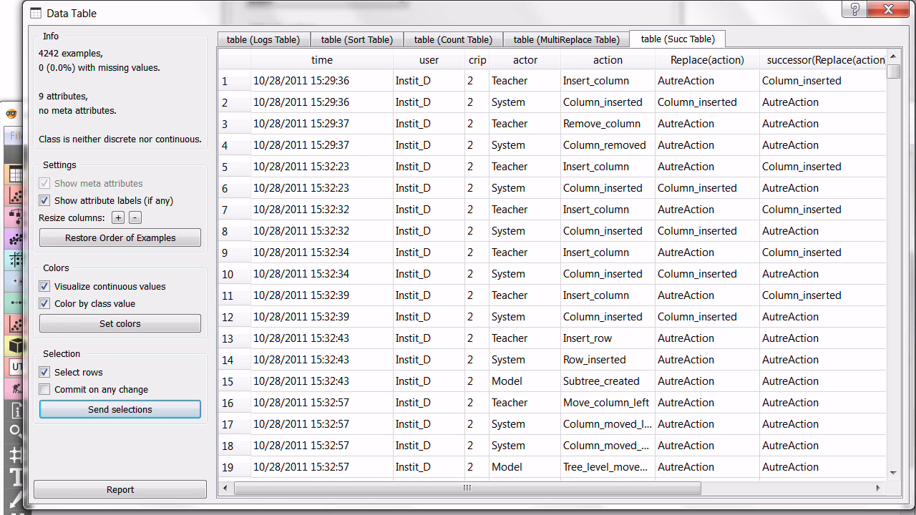
click(235, 10)
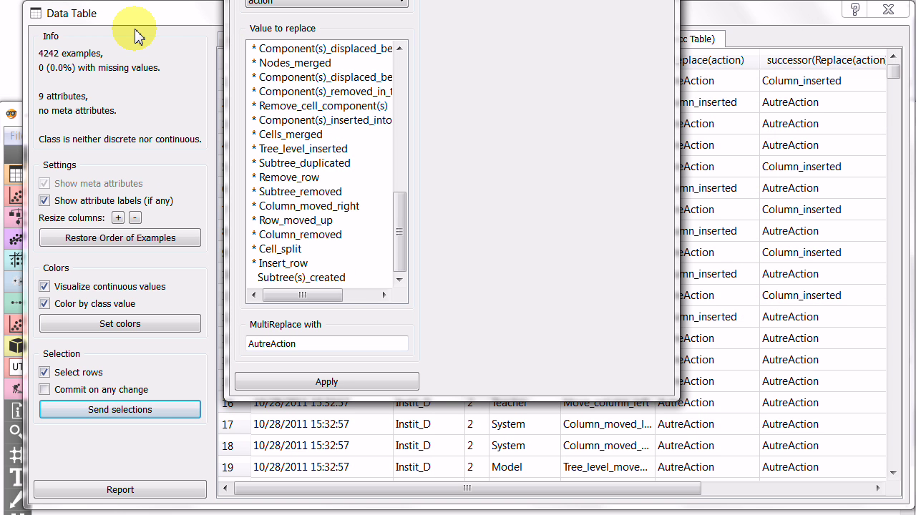
- Add a second UTSucc widget to the workflow and link the first UTSucc's Succ Table output to it
click(11, 113)
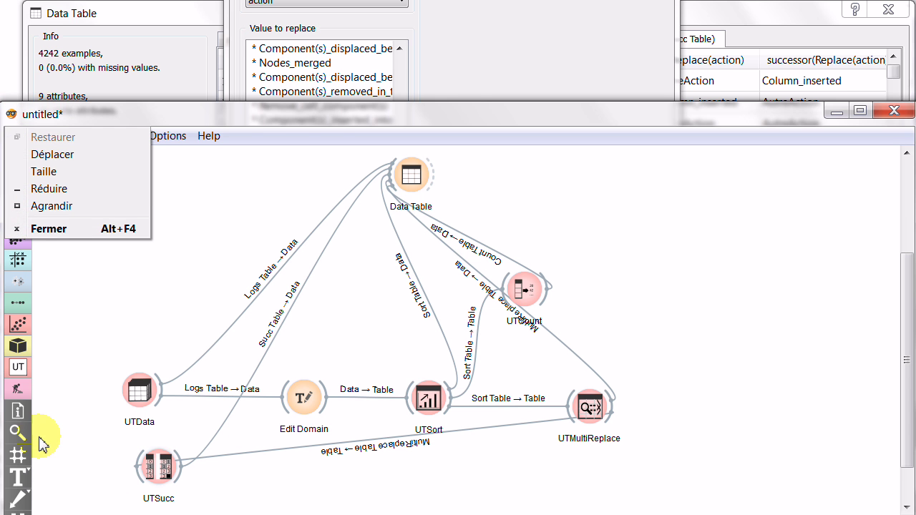
click(17, 368)
click(43, 442)
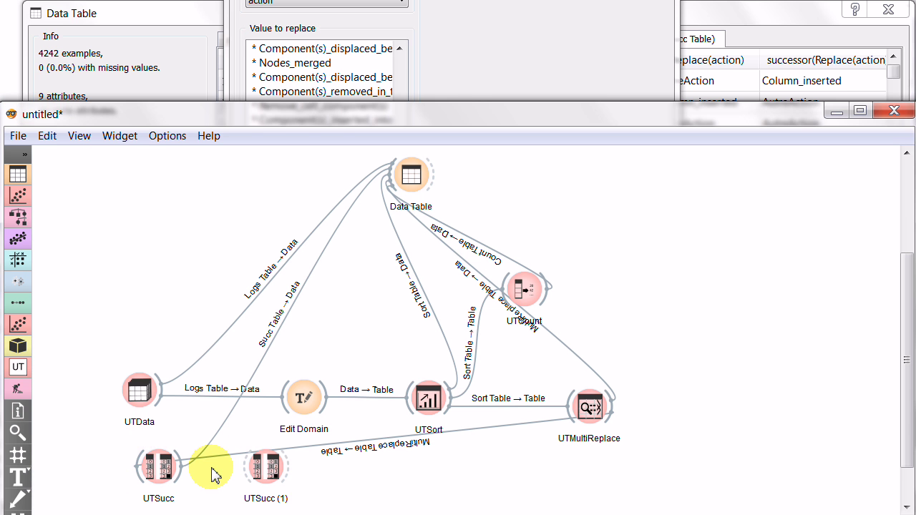
drag(181, 484, 276, 478)
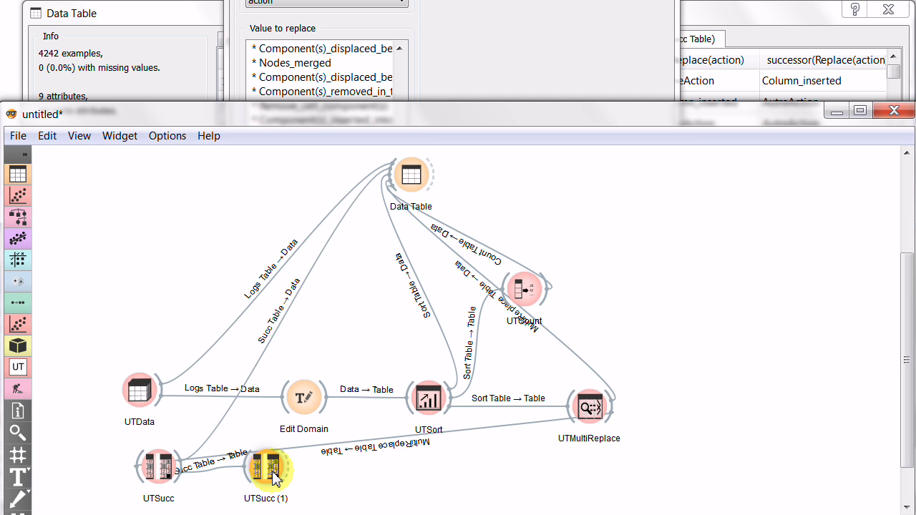
- Apply the second UTSucc widget to successor(Replace(action)) grouped by user, and delete that widget from the workflow
double_click(276, 478)
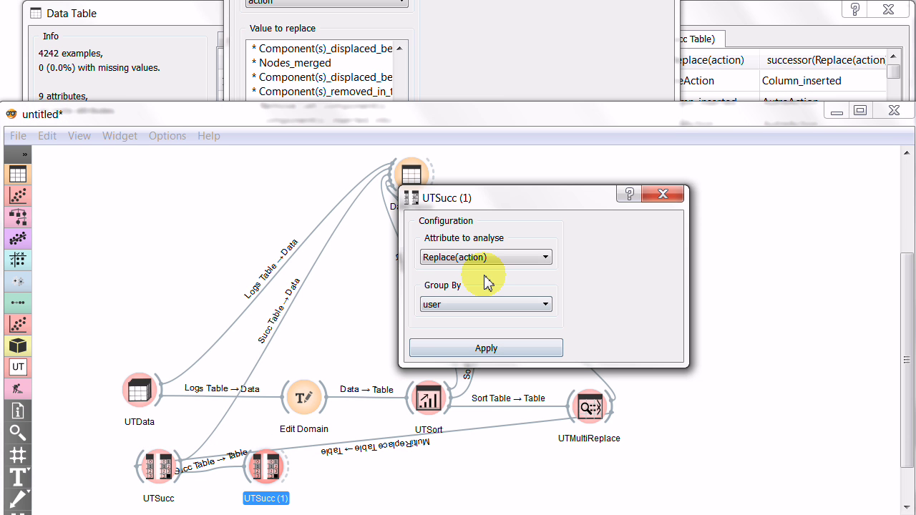
click(486, 259)
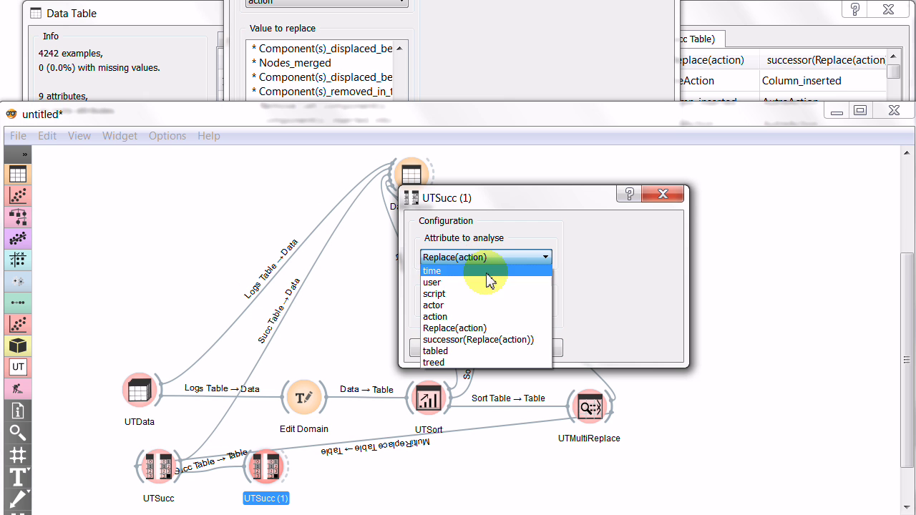
click(486, 341)
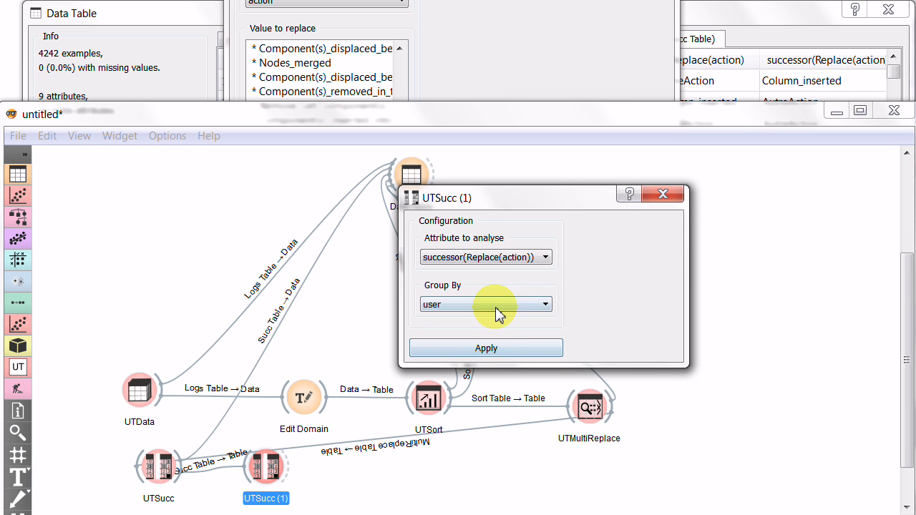
click(486, 351)
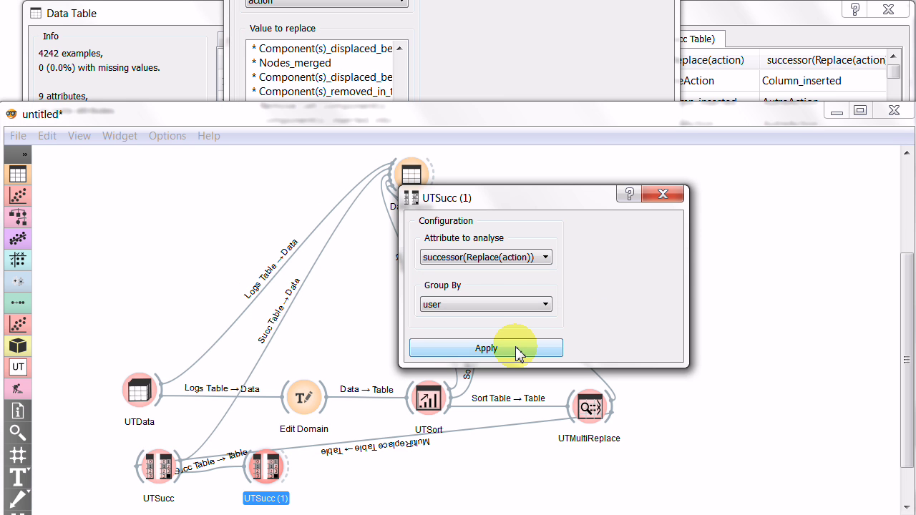
click(517, 351)
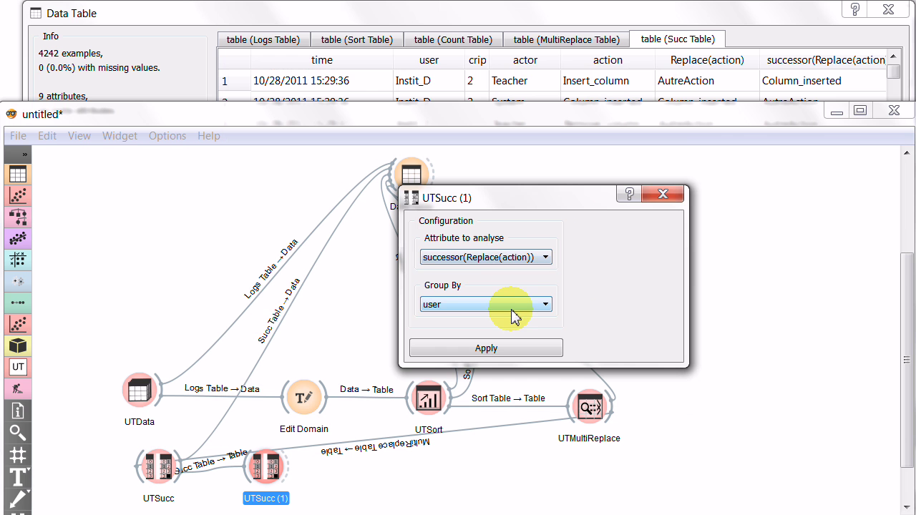
click(665, 196)
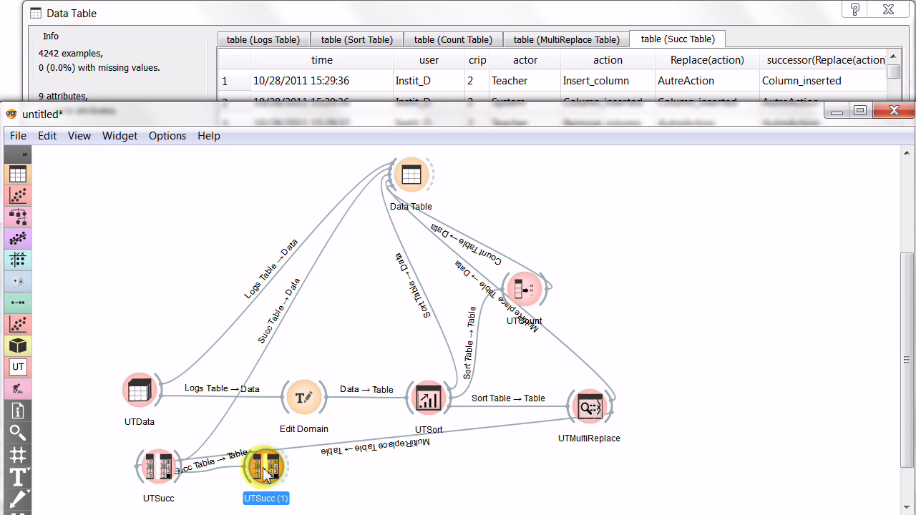
key(Delete)
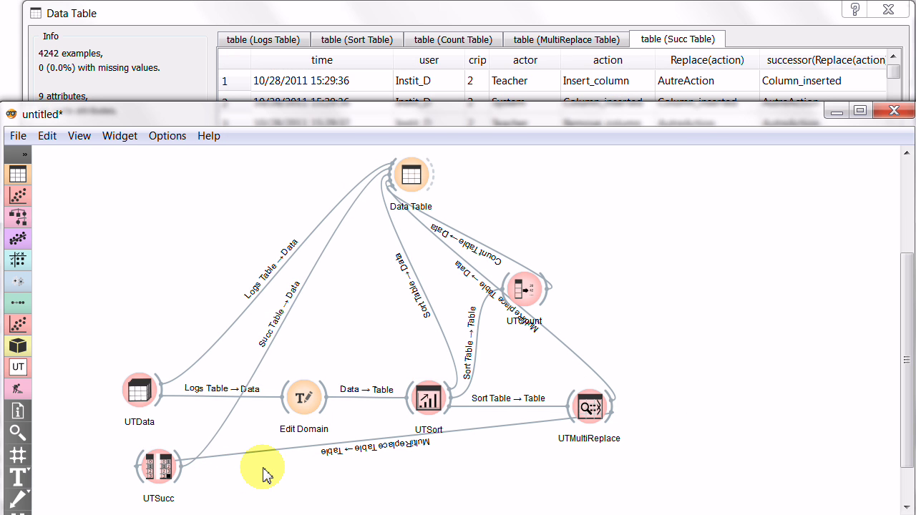
- Add a UTConcat widget to the workflow and link UTSucc's Succ Table output to it
click(18, 367)
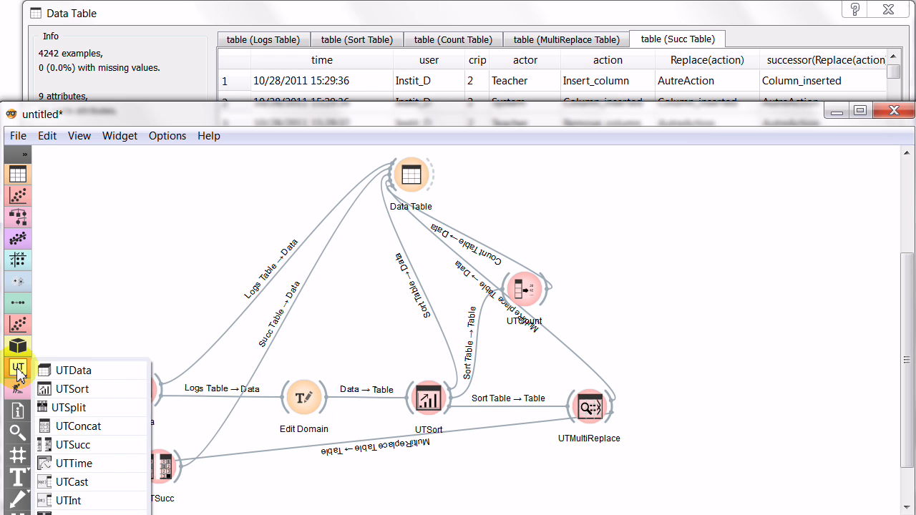
click(79, 424)
drag(180, 489, 264, 469)
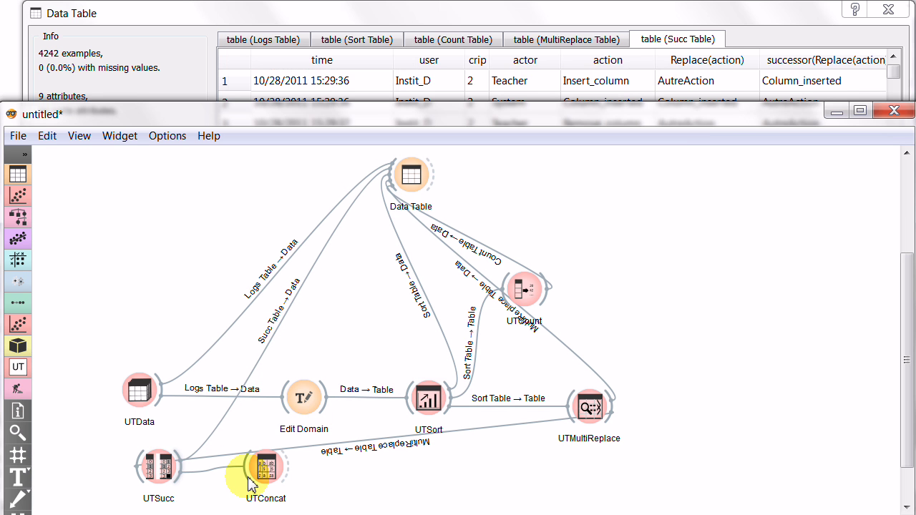
- Open UTConcat's configuration and the choices for its first attribute to concatenate
double_click(271, 476)
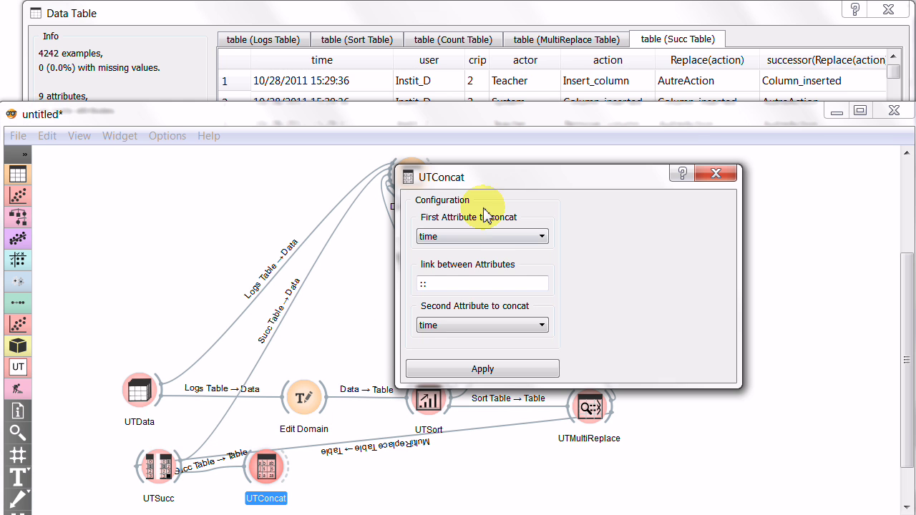
click(481, 237)
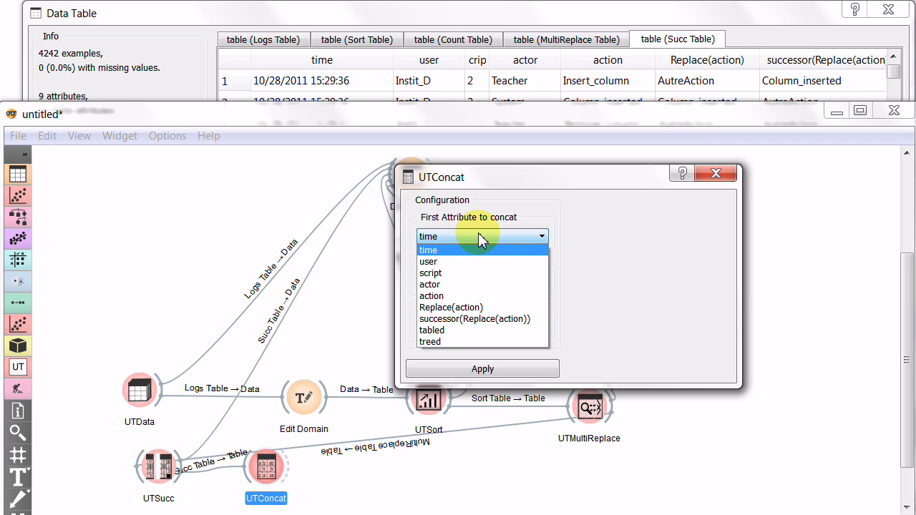
- Configure UTConcat to join Replace(action) with successor(Replace(action)) using "-" as the link, and apply it
click(458, 309)
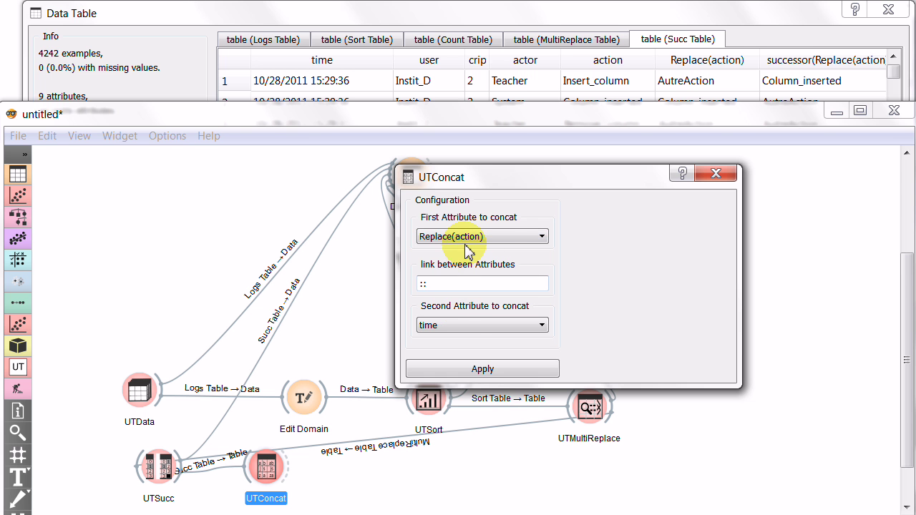
click(475, 326)
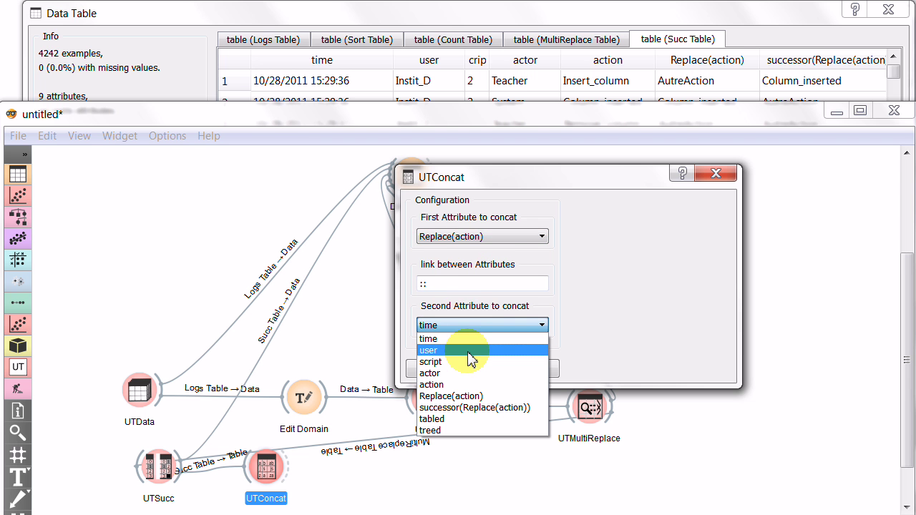
click(475, 407)
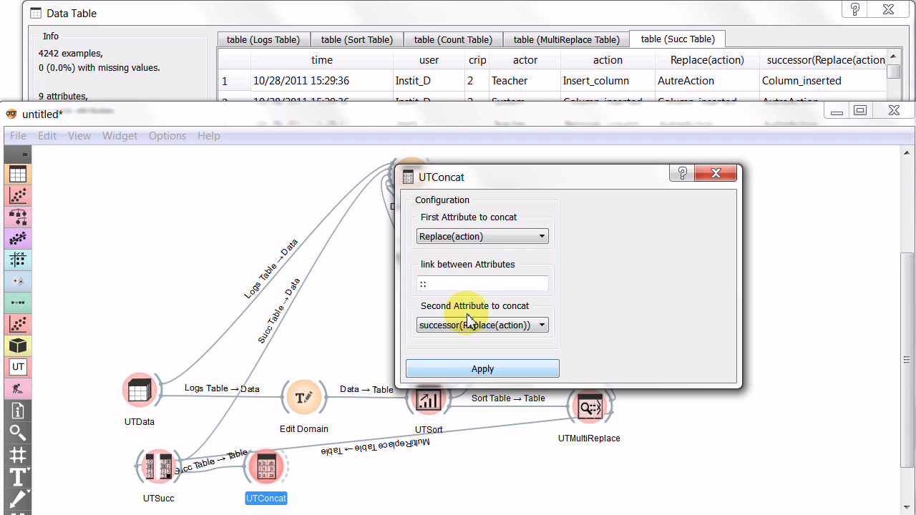
drag(458, 278, 413, 297)
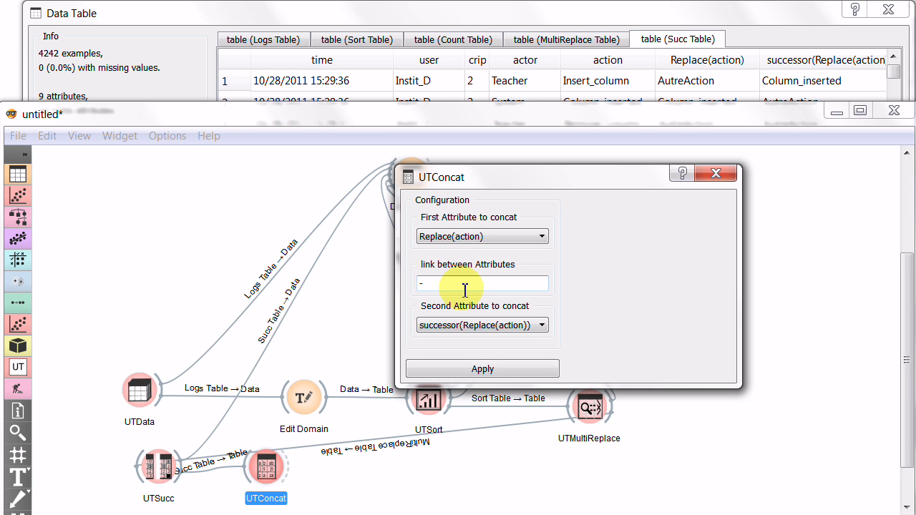
click(506, 375)
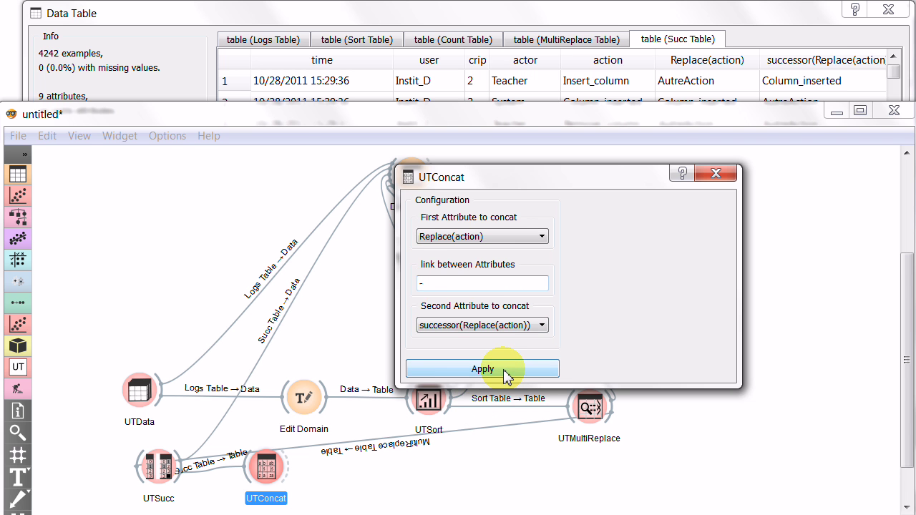
- Set UTConcat's link between attributes to "__", apply the setting and close its configuration
click(457, 284)
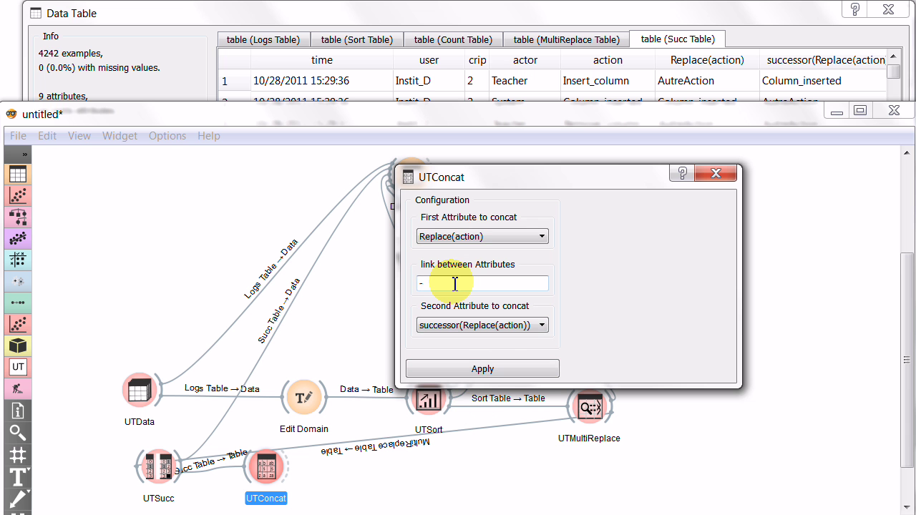
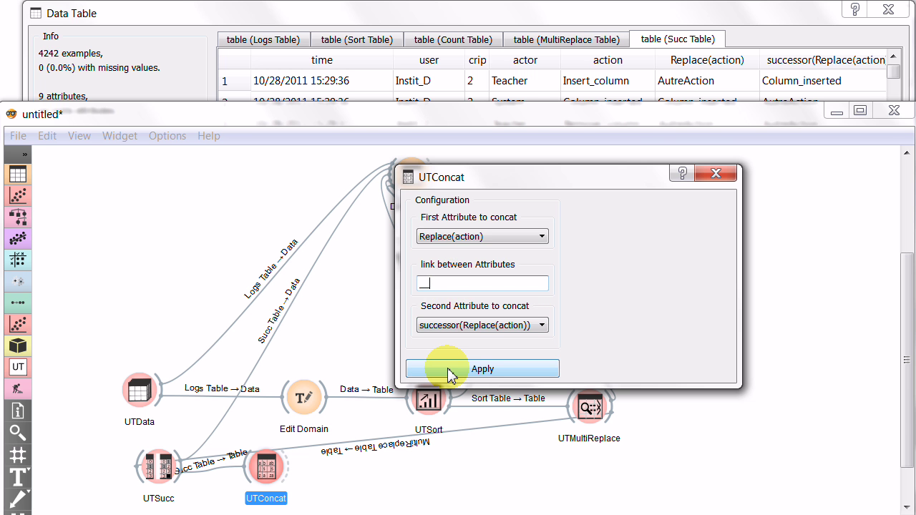
click(450, 370)
click(715, 177)
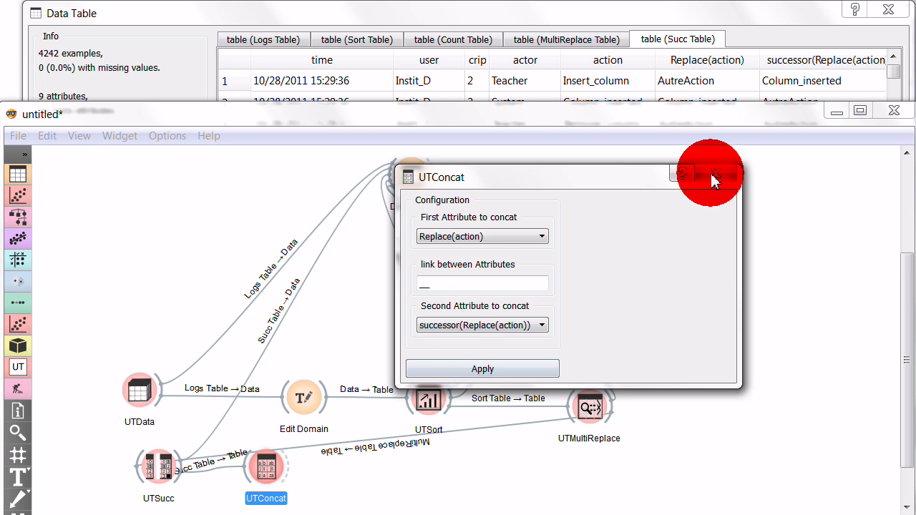
- Examine the Succ Table's successor column and remaining attributes in the Data Table, sorting by actor and comparing with the MultiReplace Table
click(779, 27)
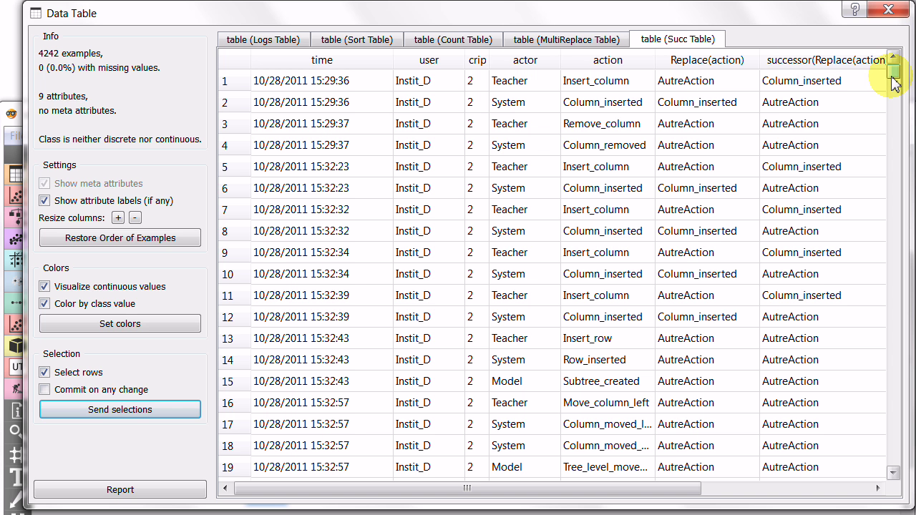
mouse_move(894, 83)
mouse_down()
mouse_move(907, 474)
mouse_move(900, 72)
mouse_up()
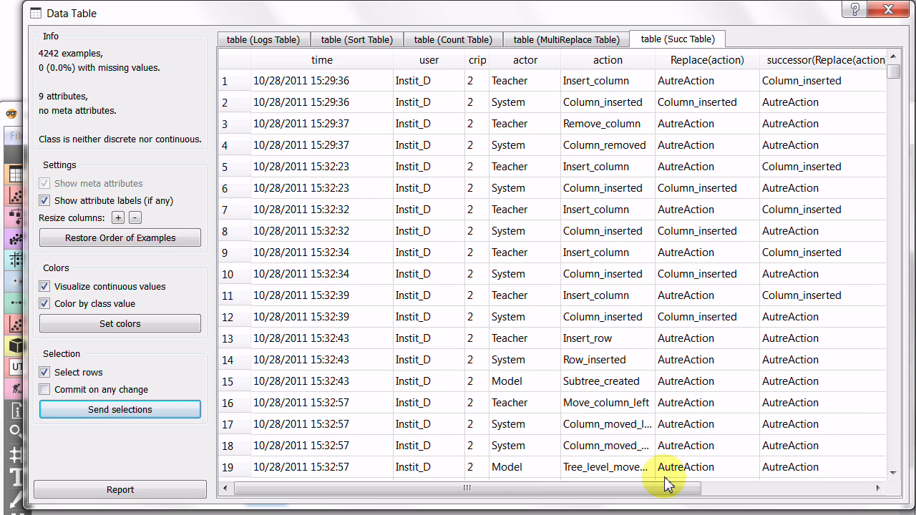
drag(666, 488, 844, 494)
click(239, 63)
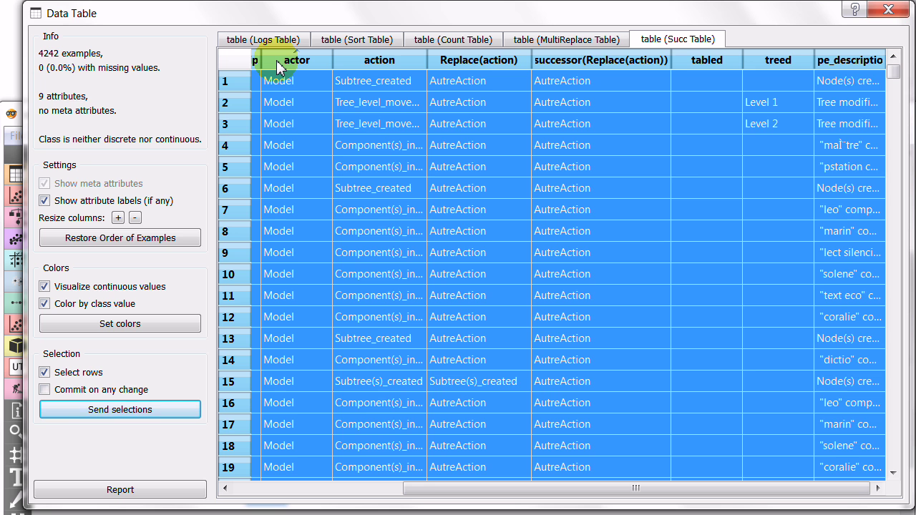
click(279, 63)
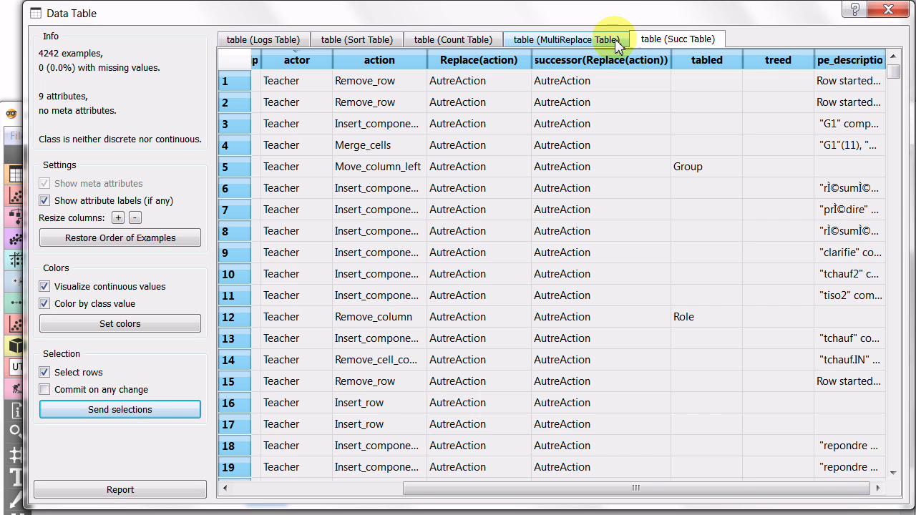
click(614, 39)
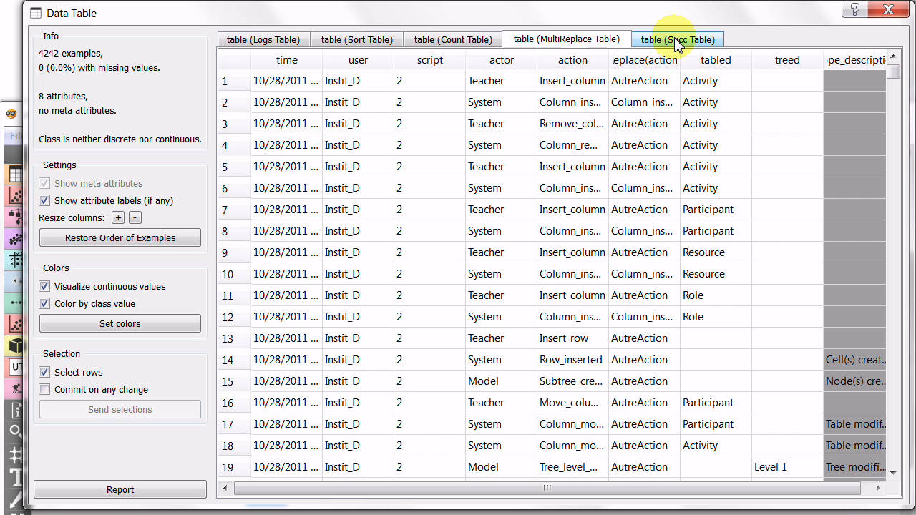
click(665, 39)
drag(622, 490, 411, 485)
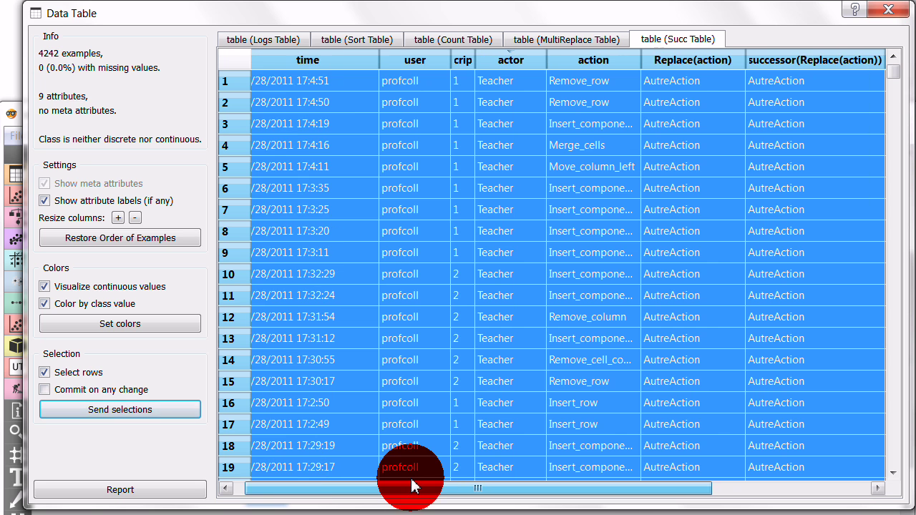
click(239, 59)
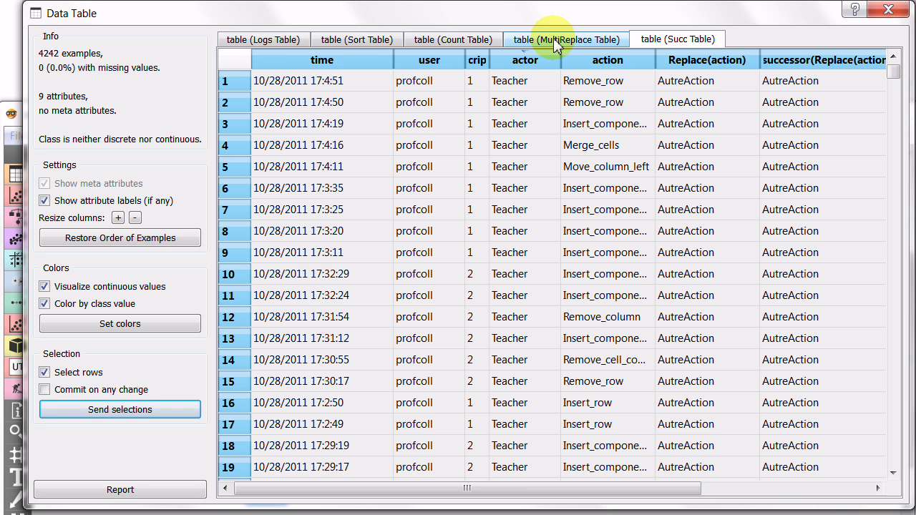
- Look through the Logs, Sort and Count tables in the Data Table
click(262, 41)
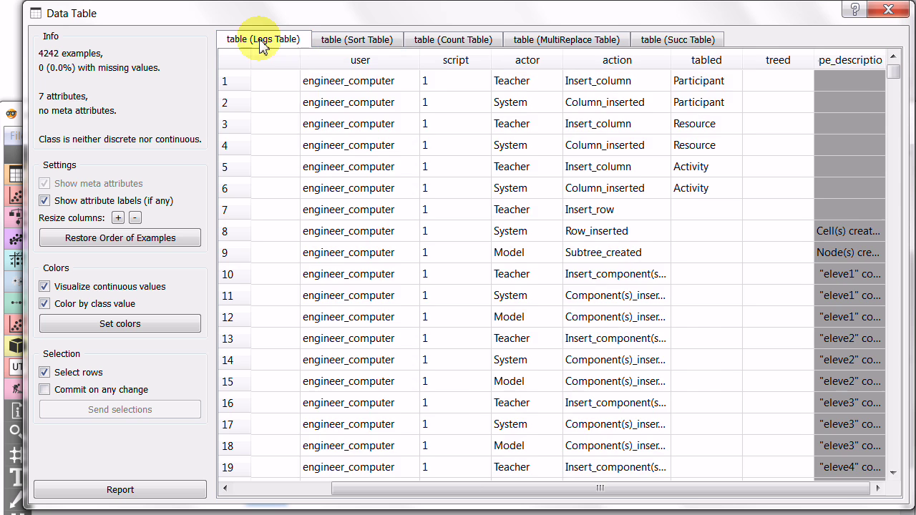
click(342, 41)
click(434, 44)
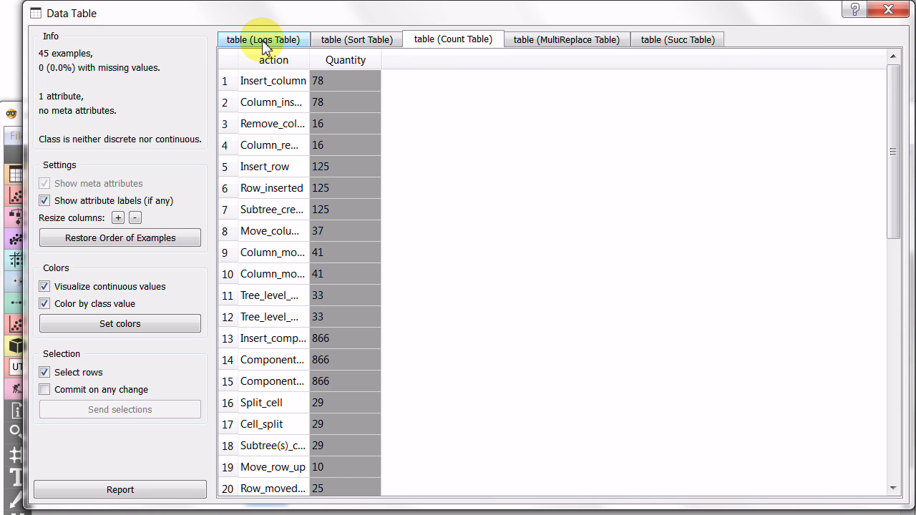
- On the workflow canvas, replace the UTConcat widget with a second UTSucc widget fed by the first UTSucc's output
click(22, 121)
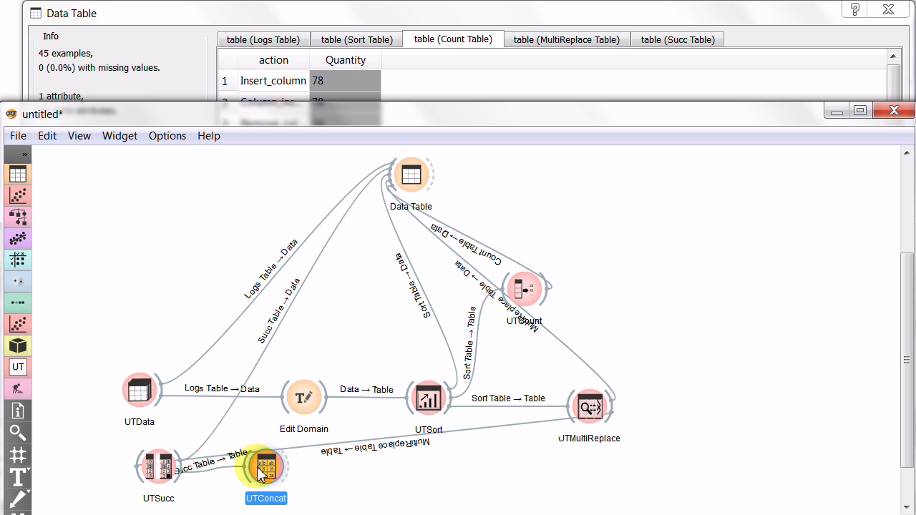
key(Delete)
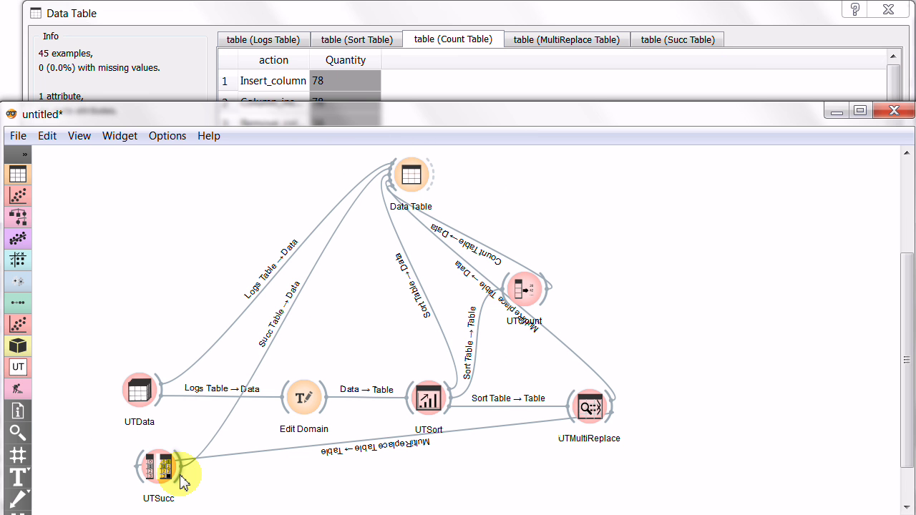
drag(183, 482, 234, 481)
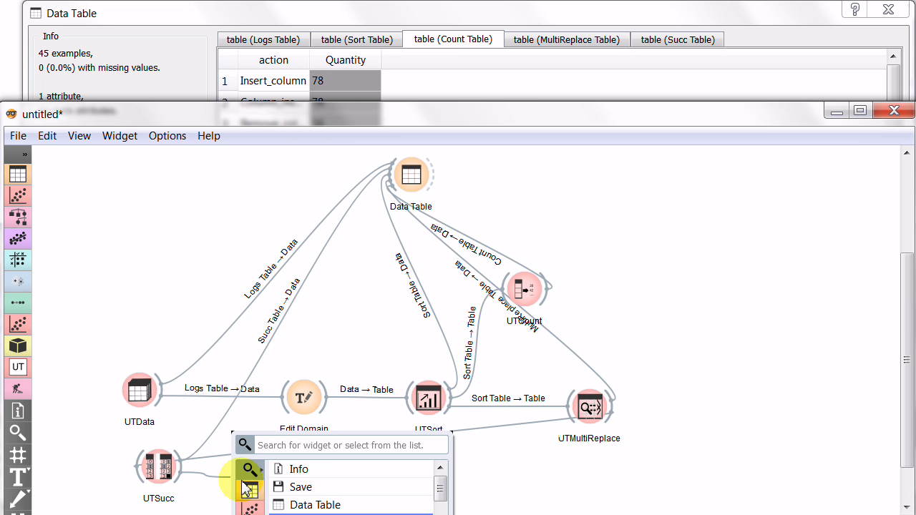
scroll(243, 476, down, 10)
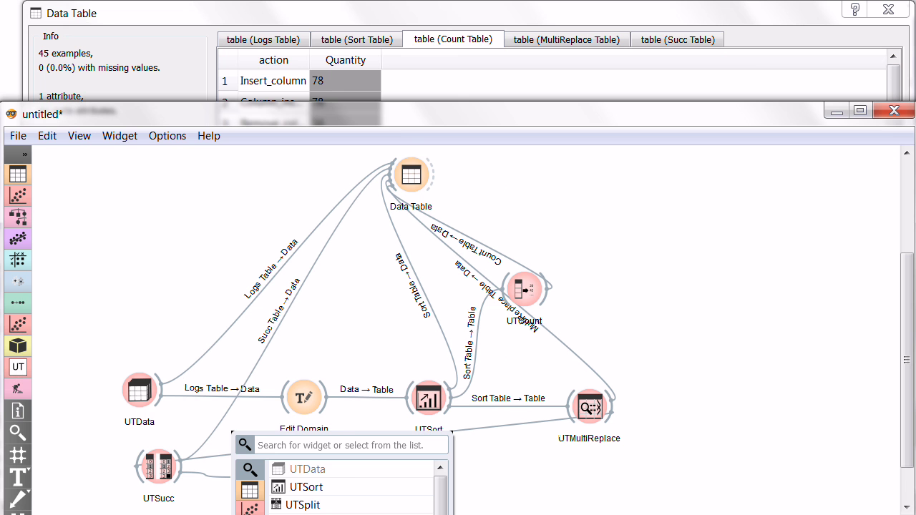
click(286, 514)
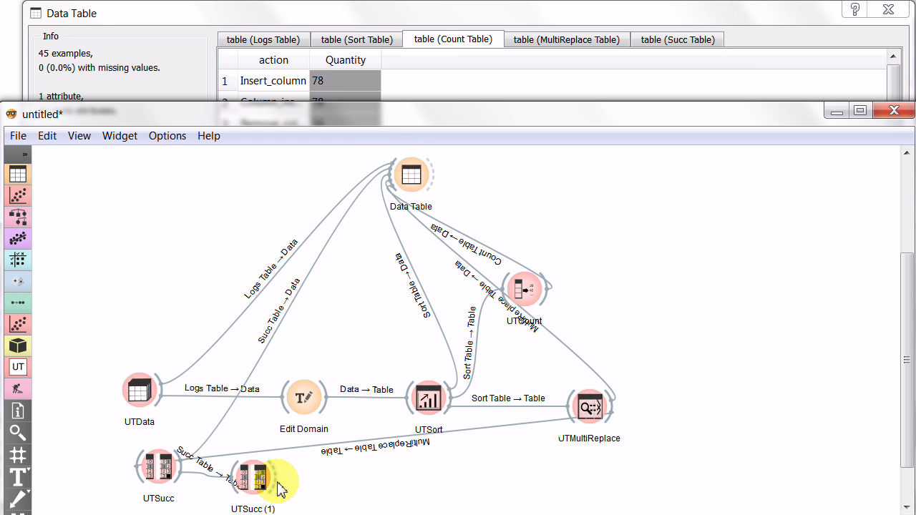
- Connect UTSucc (1) to the Data Table and check its attribute and grouping configuration
drag(278, 490, 401, 169)
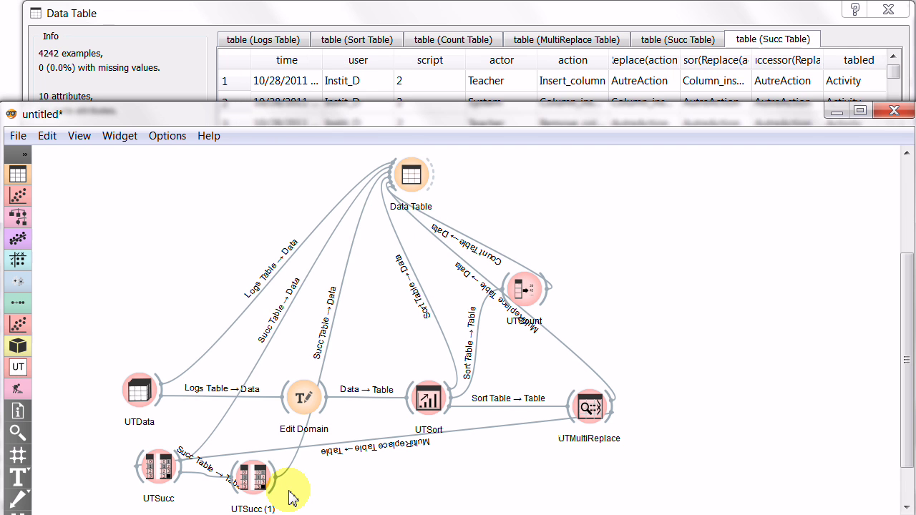
double_click(259, 487)
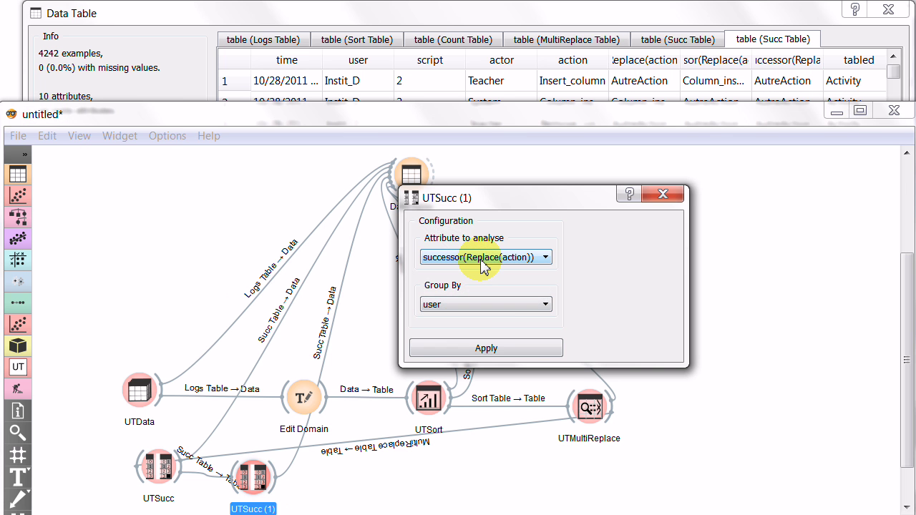
click(665, 195)
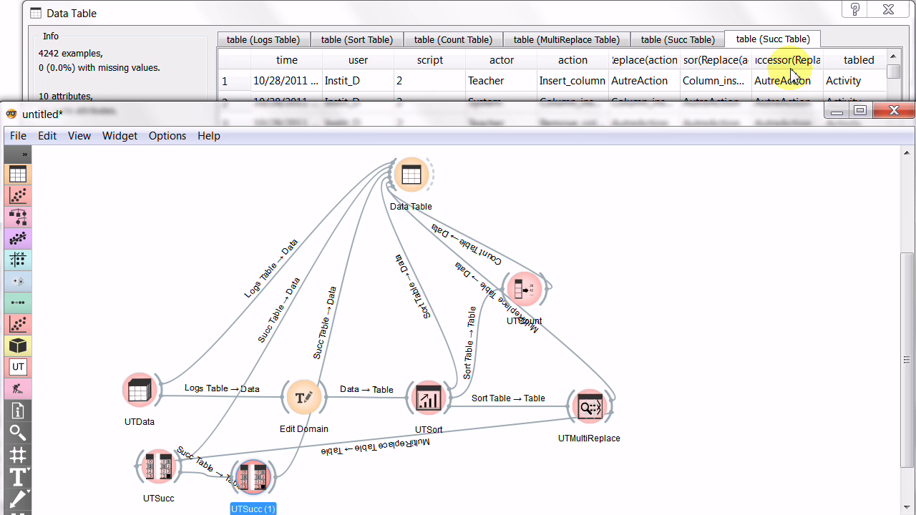
- Widen the Replace(action) and both successor columns in the newest Succ Table to examine the successive actions, and close the Data Table
click(790, 50)
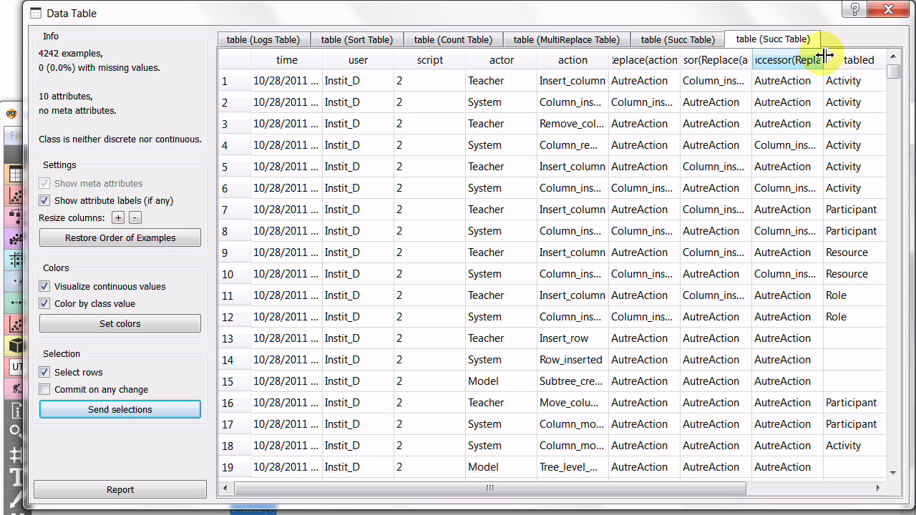
drag(825, 56, 888, 59)
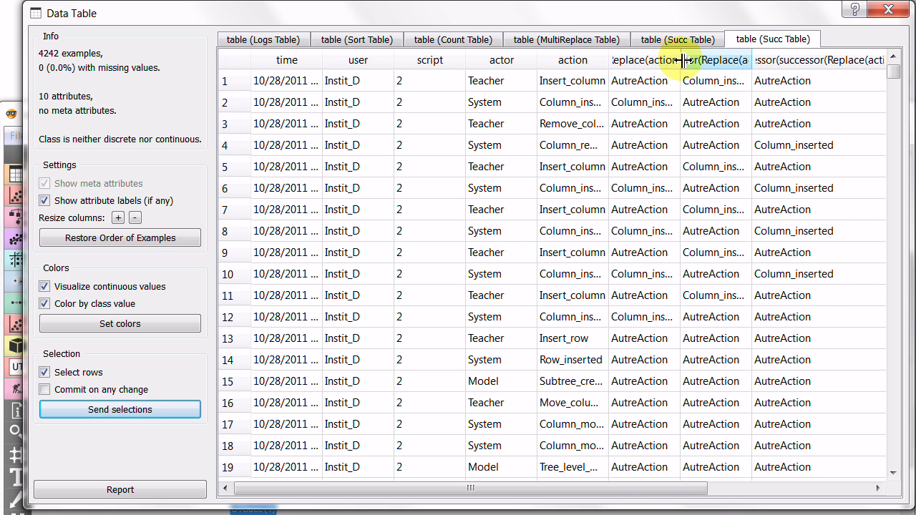
drag(680, 62, 726, 61)
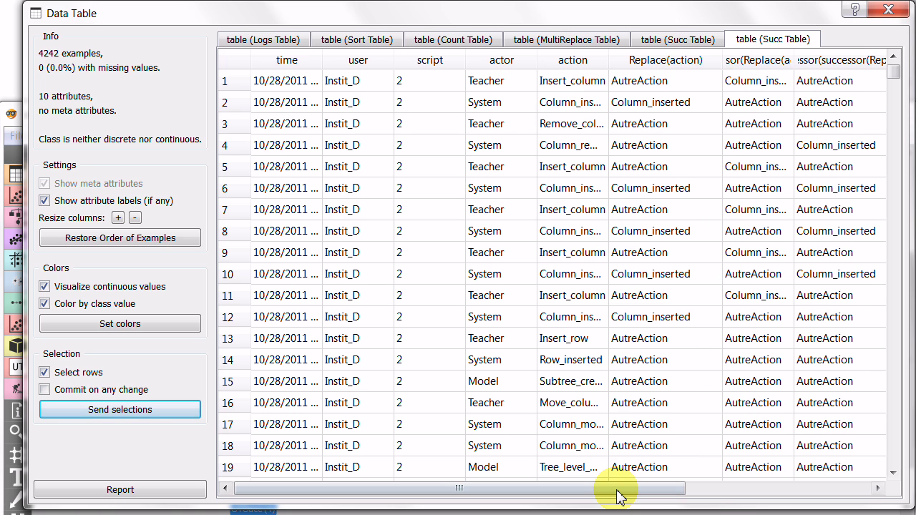
drag(620, 489, 770, 505)
drag(592, 63, 661, 63)
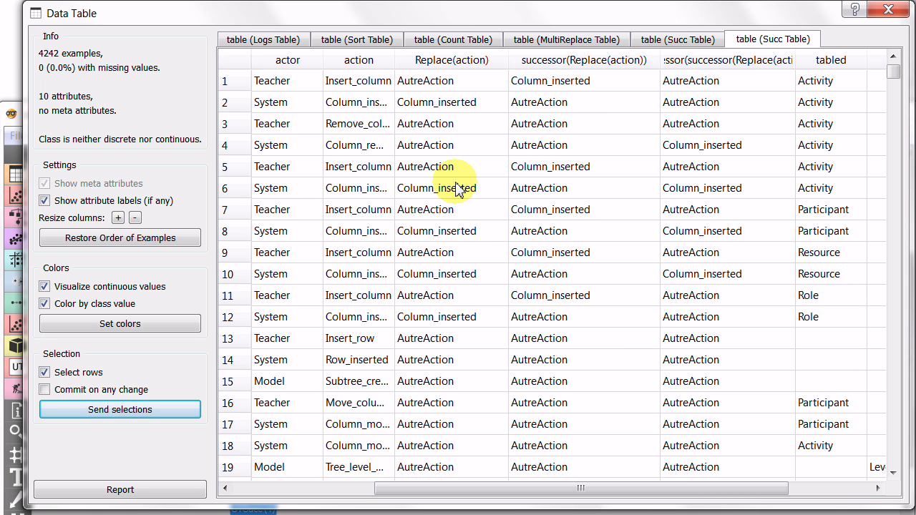
click(888, 10)
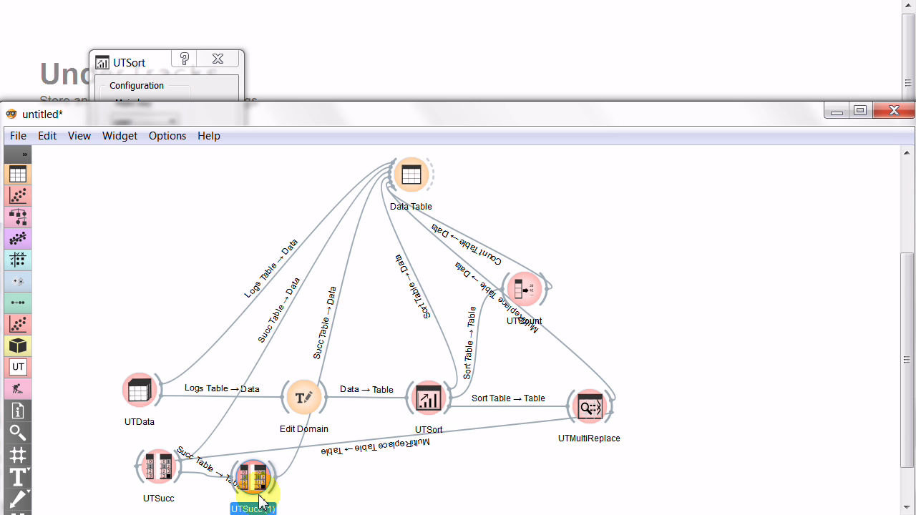
- Move UTSucc (1) farther from UTSucc on the canvas and review the newest Succ Table in the Data Table again
drag(259, 487, 312, 481)
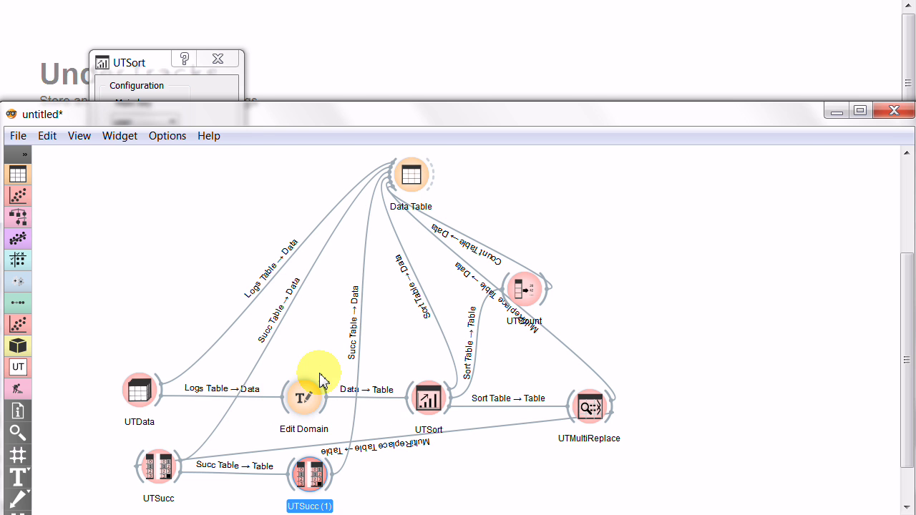
double_click(411, 174)
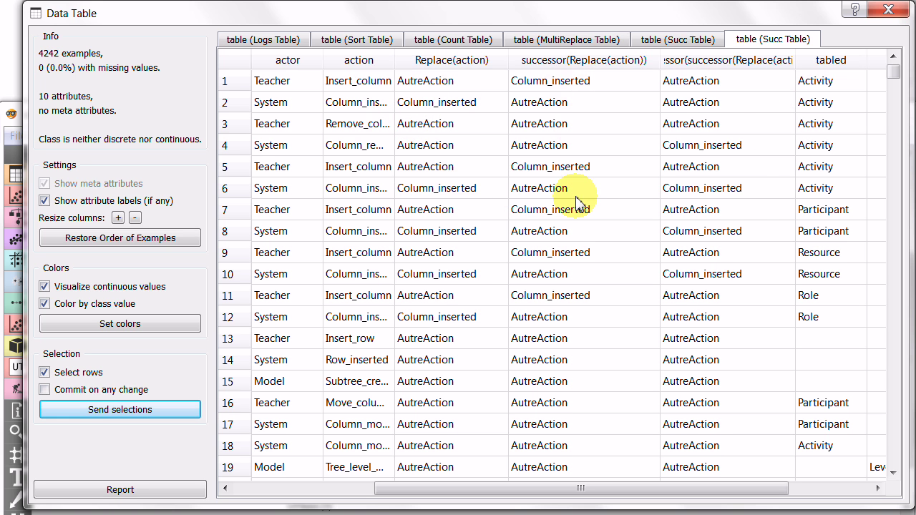
click(888, 10)
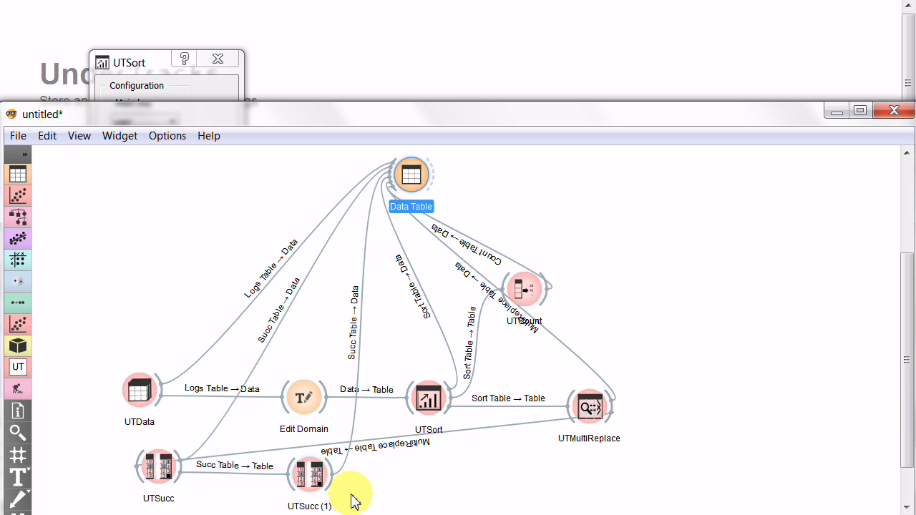
- Add a UTConcat widget fed by UTSucc (1)'s Succ Table, and chain a second UTConcat to its output
drag(330, 492, 412, 487)
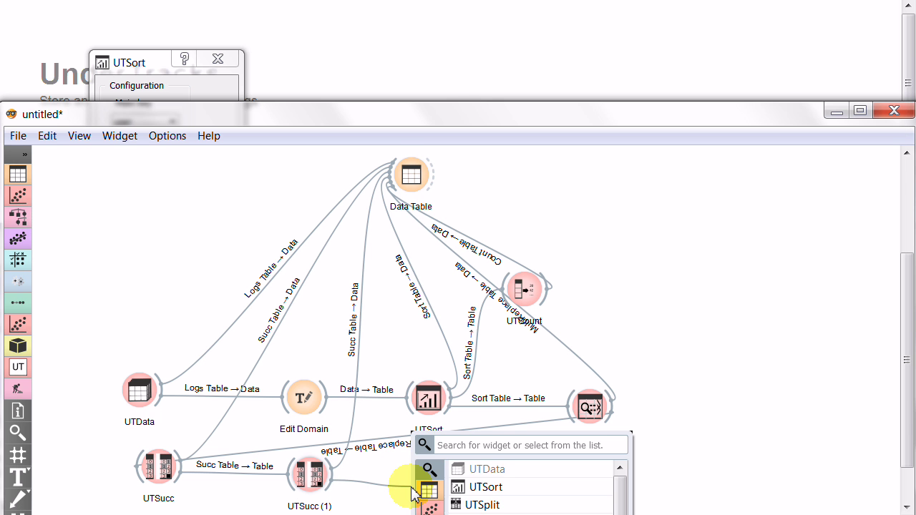
scroll(529, 494, down, 10)
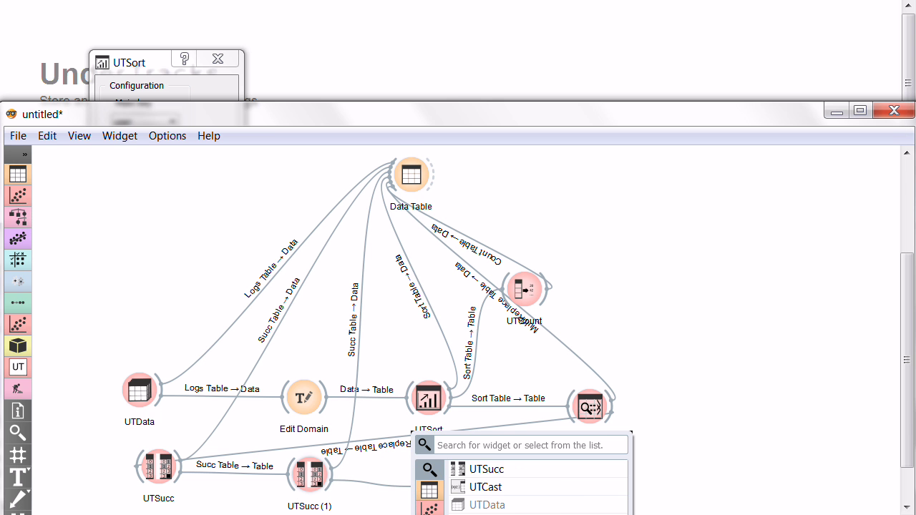
click(486, 507)
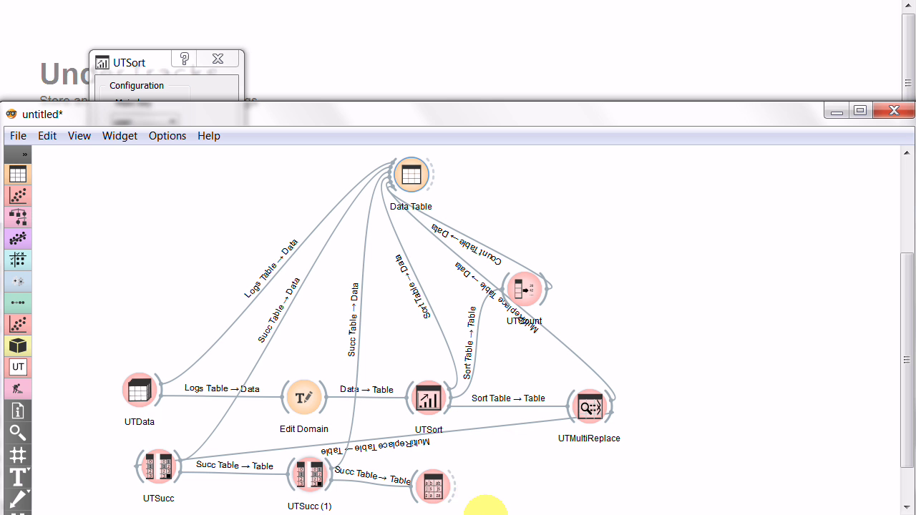
drag(456, 495, 547, 499)
scroll(665, 501, down, 5)
scroll(666, 501, up, 5)
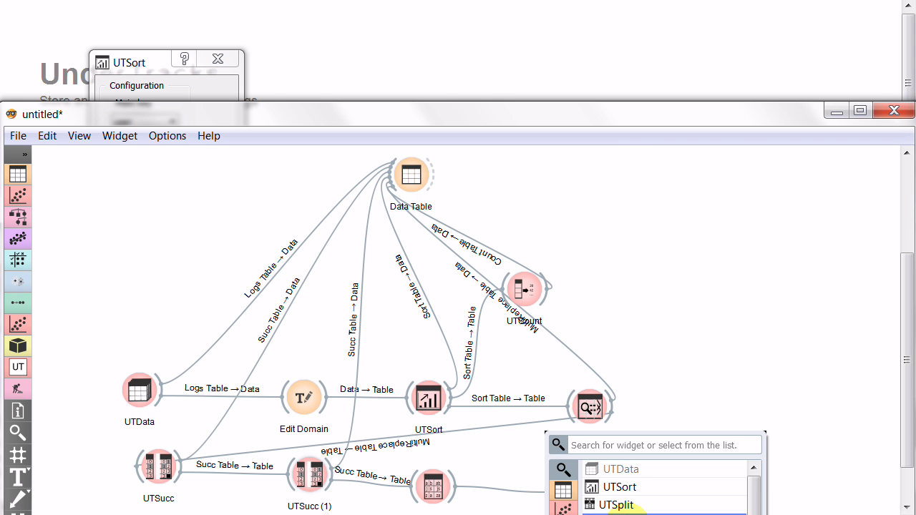
click(628, 514)
- Apply the first UTConcat's configuration joining Replace(action) and successor(Replace(action)) with the "__" link, and close it
double_click(430, 485)
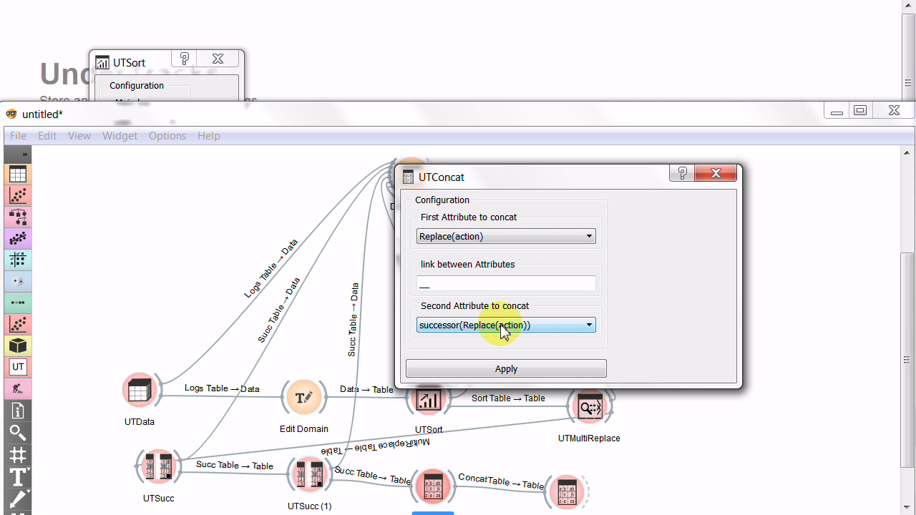
click(500, 378)
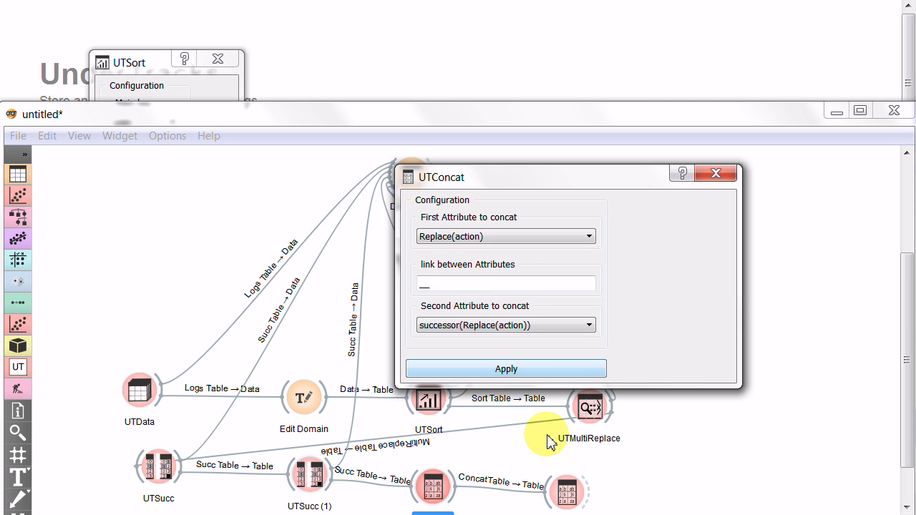
click(716, 173)
- Configure UTConcat (1) to join Replace(action)__successor(Replace(action)) with successor(successor(Replace(action))) using "__", and apply it
double_click(566, 491)
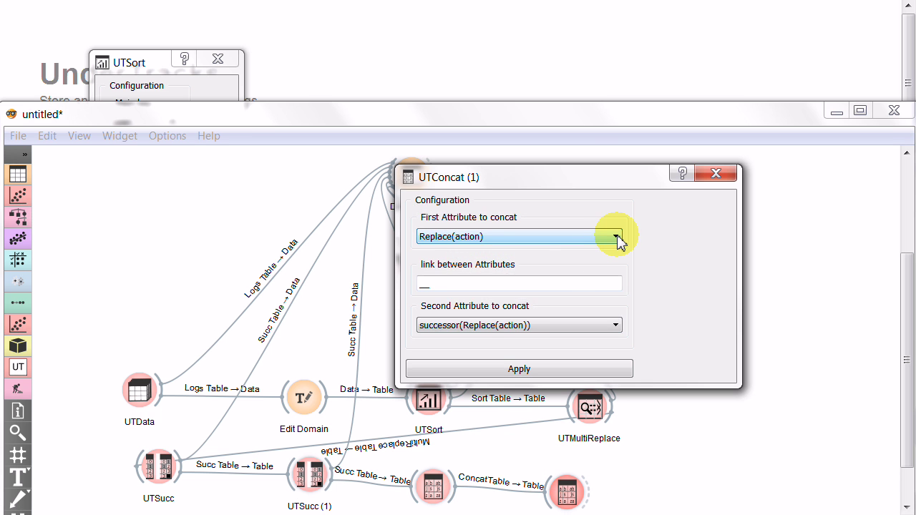
click(617, 239)
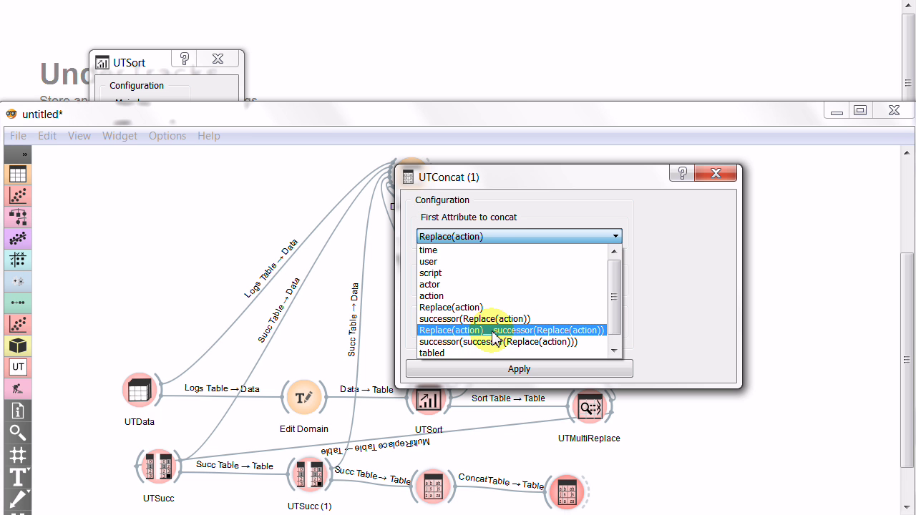
click(493, 332)
click(506, 327)
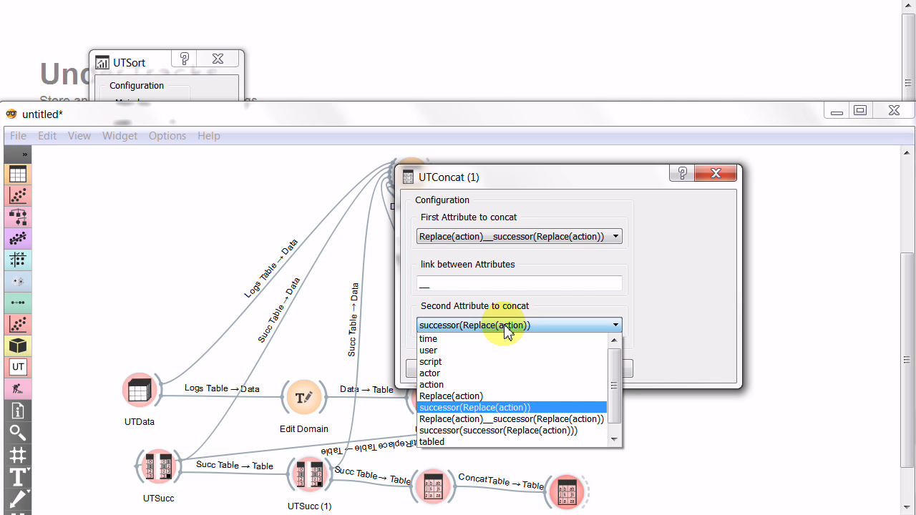
click(533, 433)
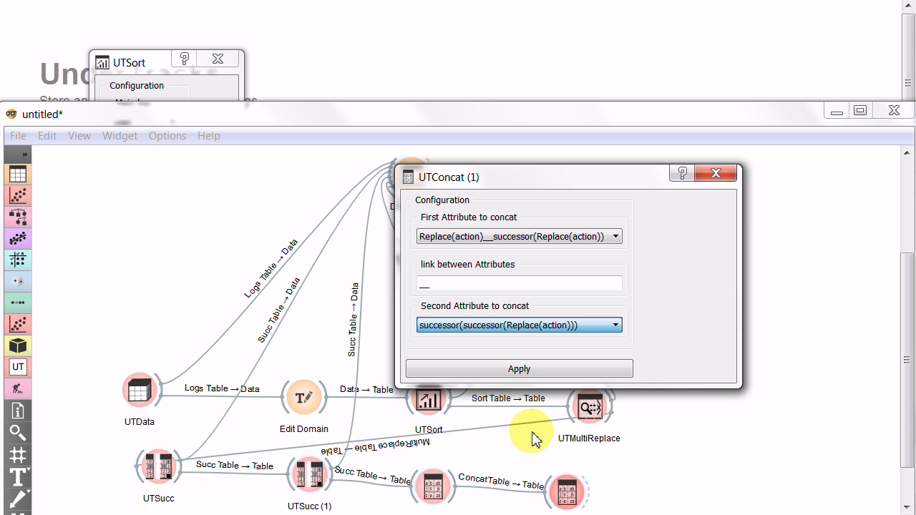
click(487, 371)
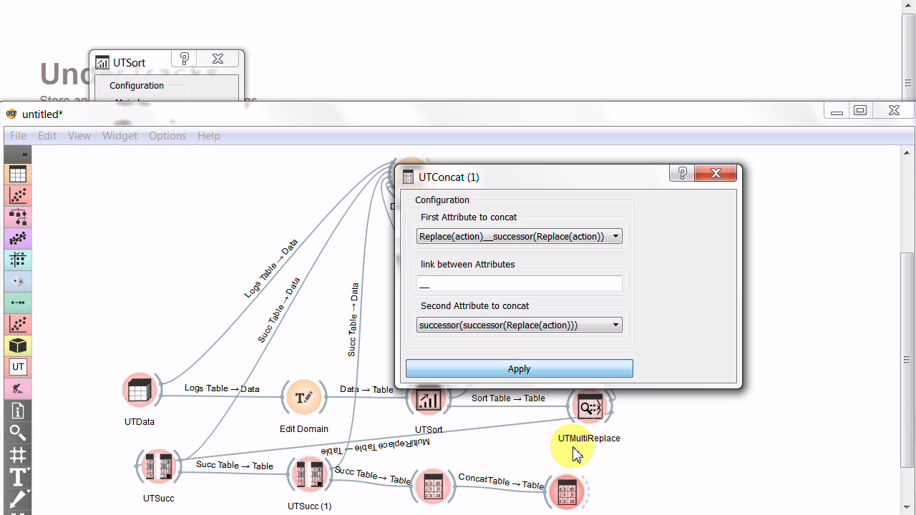
click(716, 175)
- Connect UTConcat (1) to the Data Table and space the two UTConcat widgets farther apart on the canvas
drag(598, 484, 405, 183)
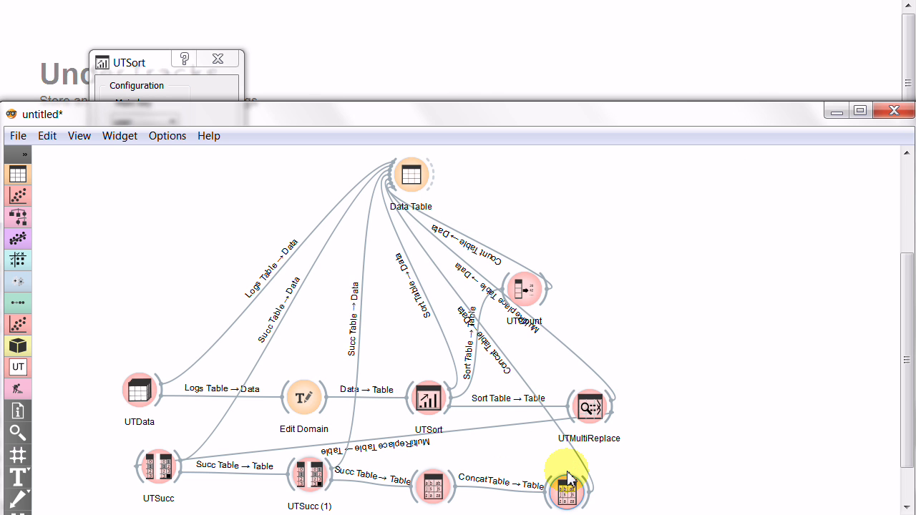
mouse_move(570, 484)
mouse_down()
mouse_move(584, 492)
mouse_move(603, 484)
mouse_move(585, 490)
mouse_up()
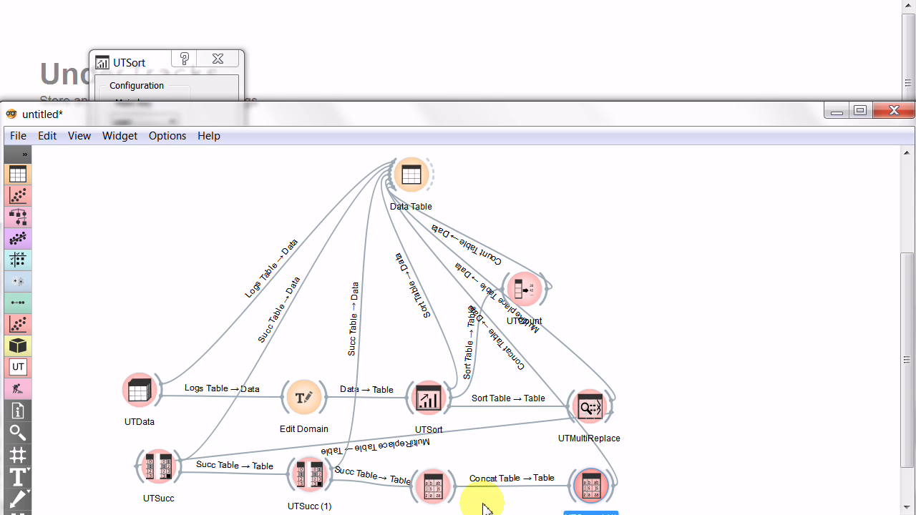
drag(434, 488, 464, 488)
drag(591, 488, 600, 487)
- Widen the final concatenated column in the Data Table's Concat Table to examine the three-action sequences, and close the Data Table
click(425, 190)
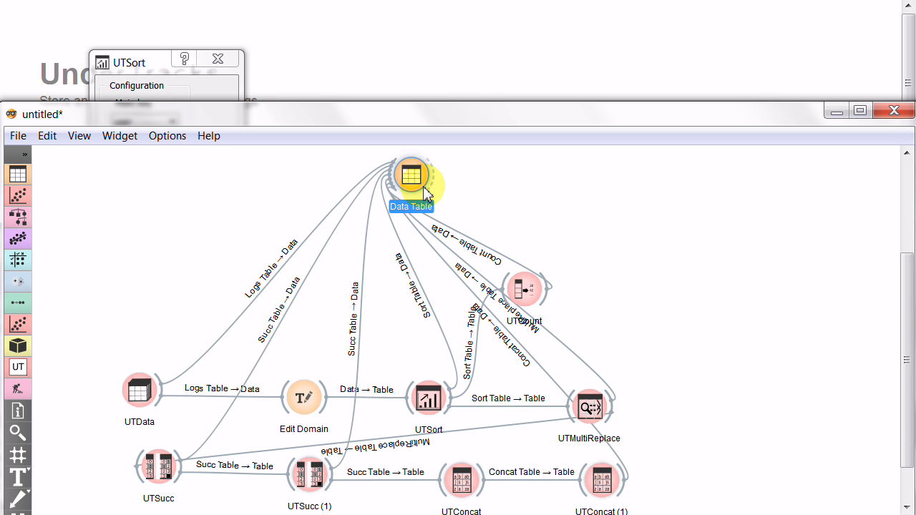
double_click(425, 191)
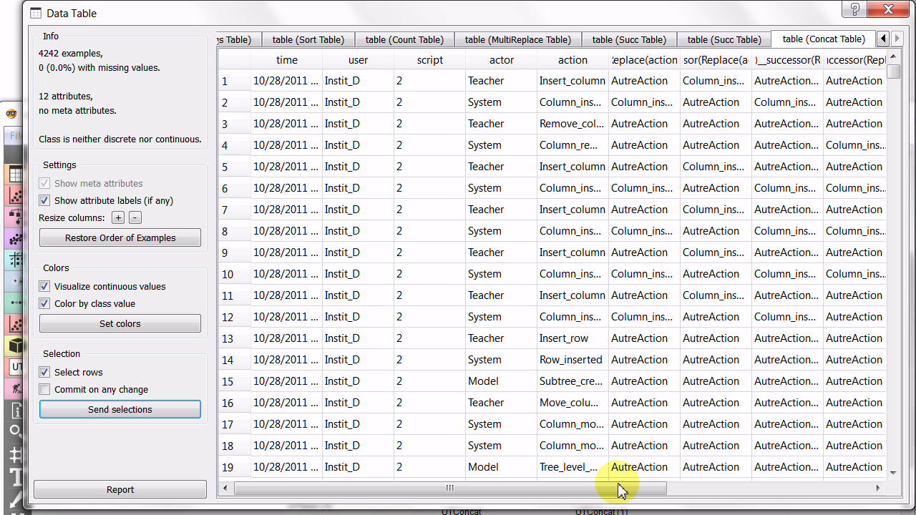
drag(614, 488, 834, 502)
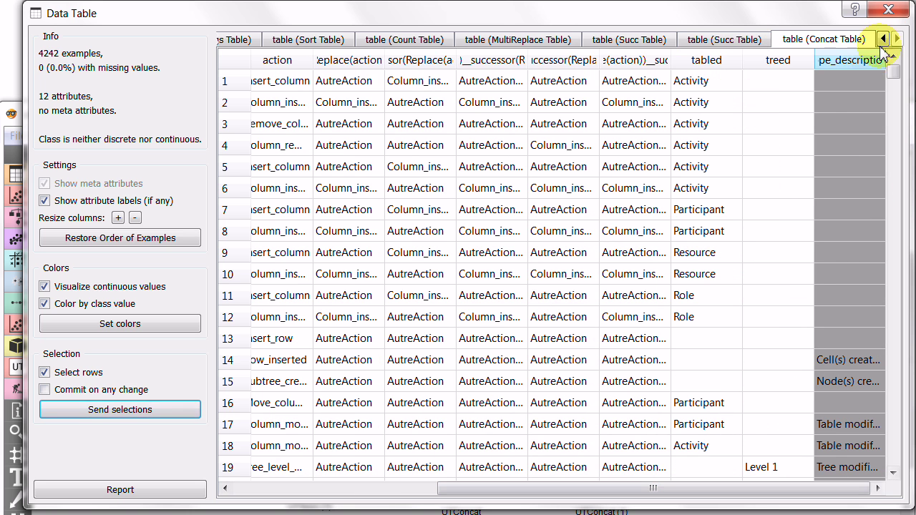
click(883, 40)
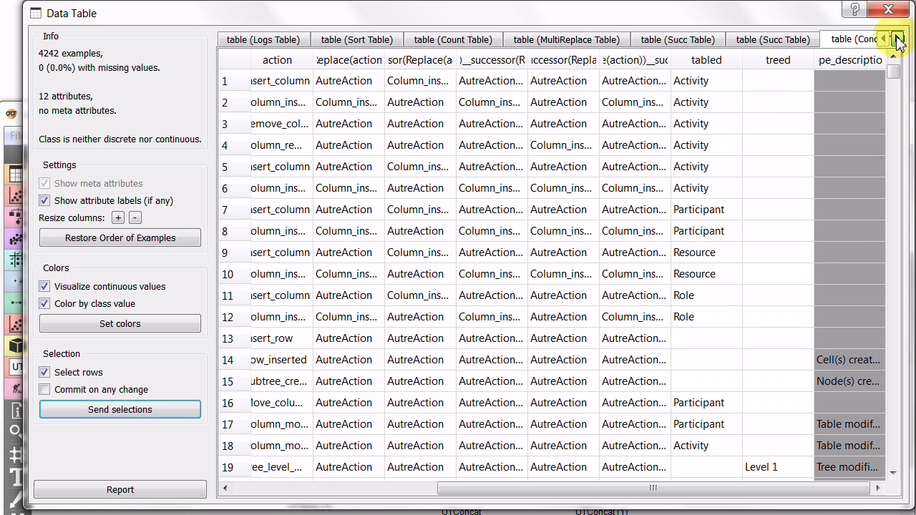
click(897, 39)
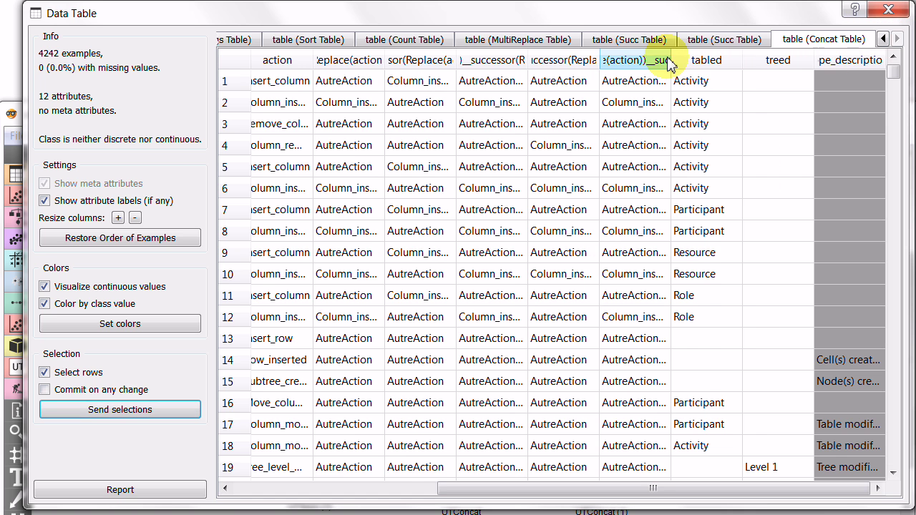
drag(674, 60, 878, 62)
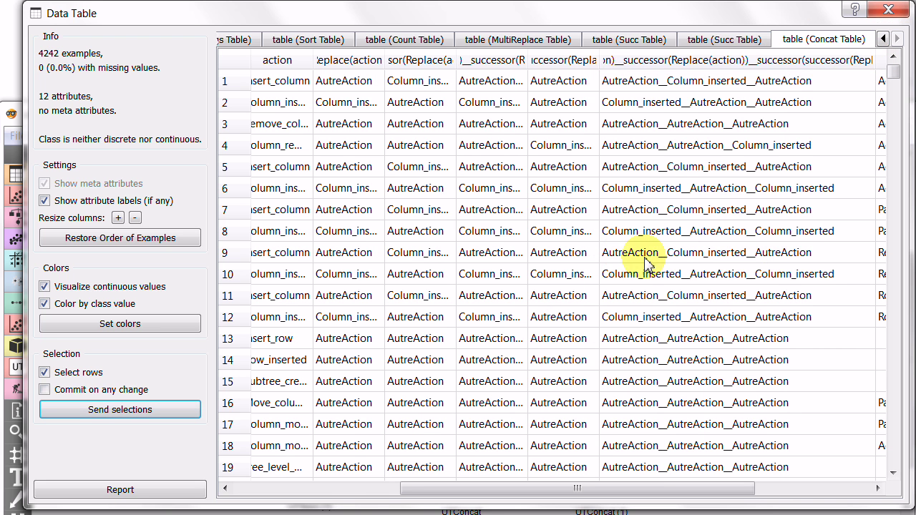
click(889, 11)
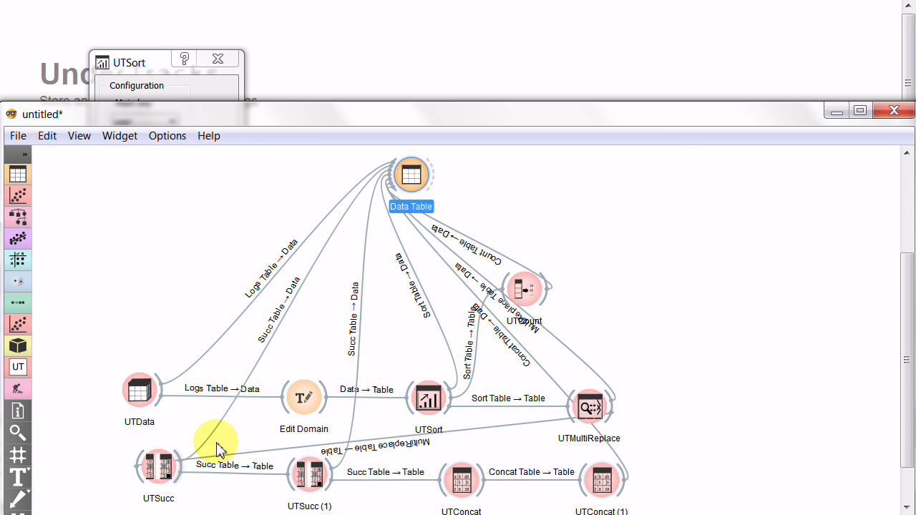
- Reapply the AutreAction replacement in UTMultiReplace, examine its list of action values from the start, and move its window clear of the Data Table widget
click(596, 410)
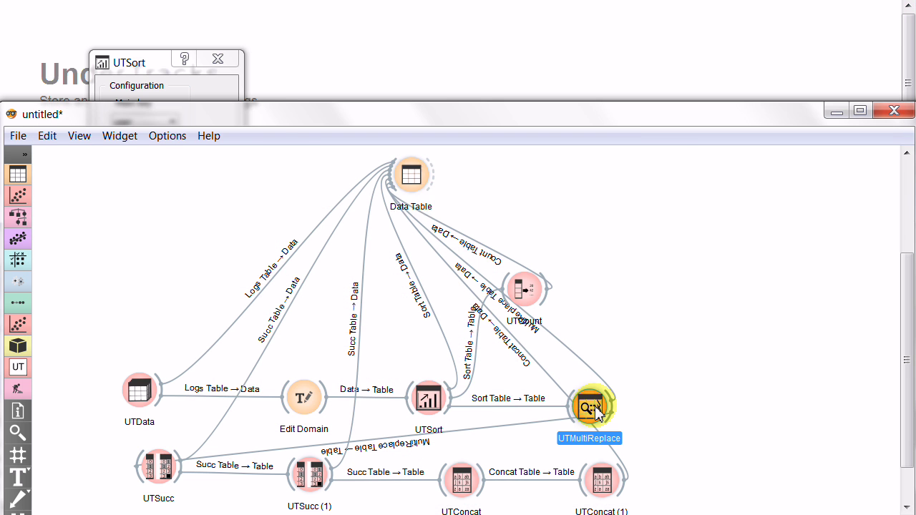
double_click(596, 411)
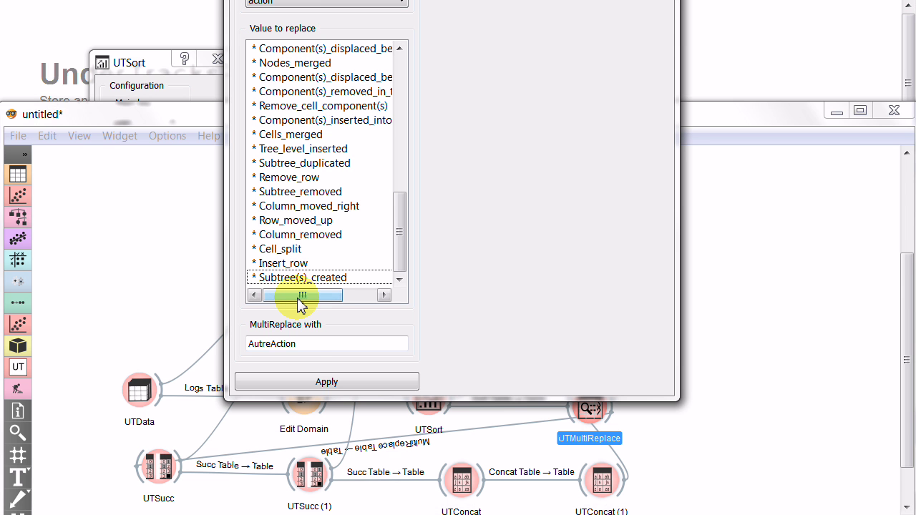
click(315, 381)
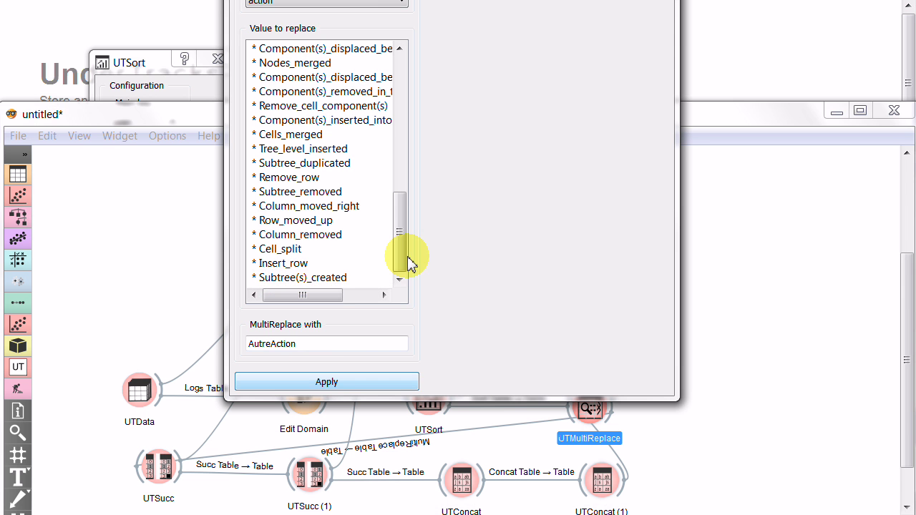
drag(395, 231, 399, 70)
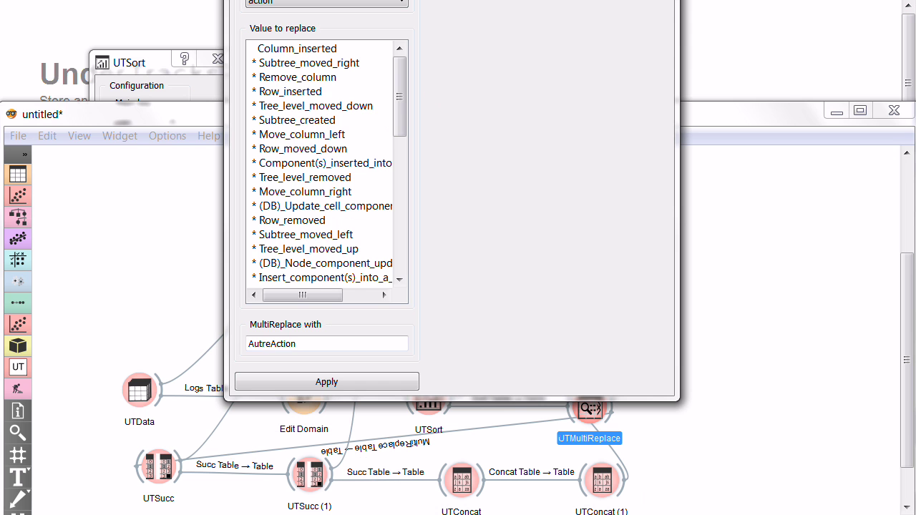
drag(451, 0, 289, 13)
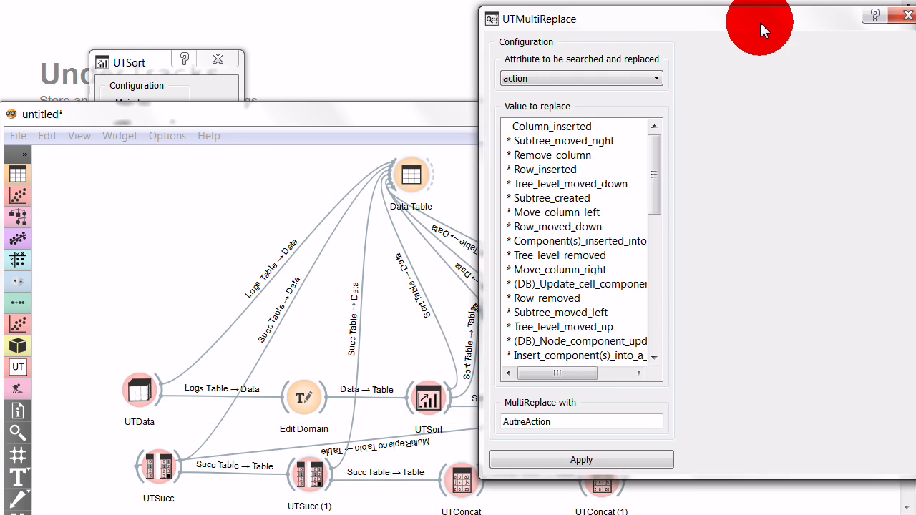
drag(756, 29, 715, 24)
- Reopen the Data Table below the UTMultiReplace window and check the action quantities in the Count Table before returning to the Concat Table
double_click(409, 178)
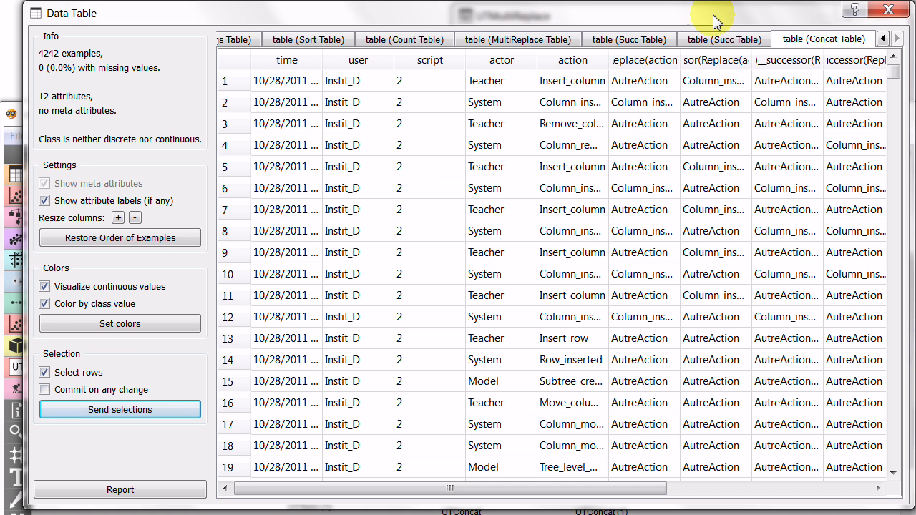
drag(712, 7, 714, 28)
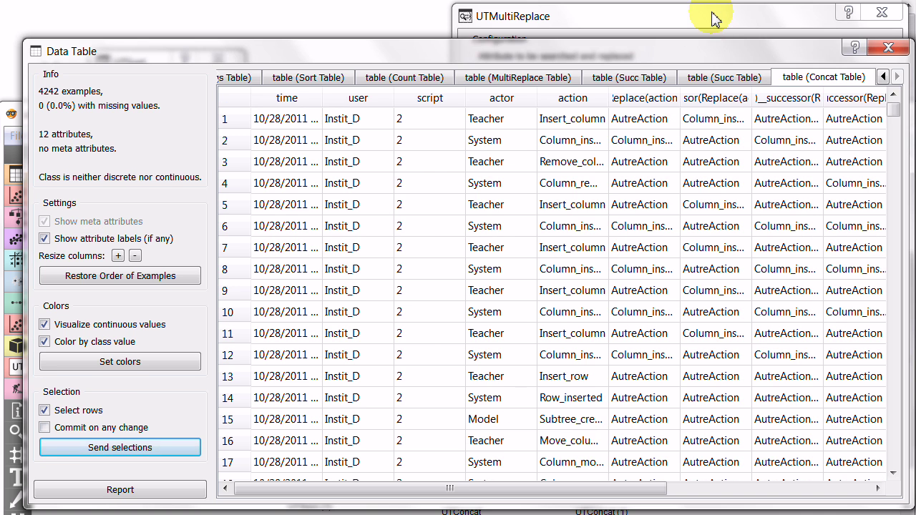
click(702, 20)
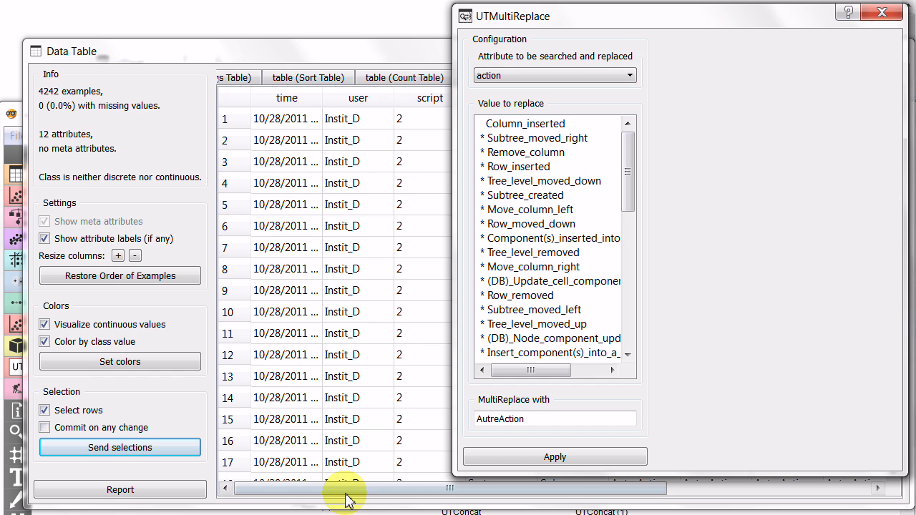
click(402, 77)
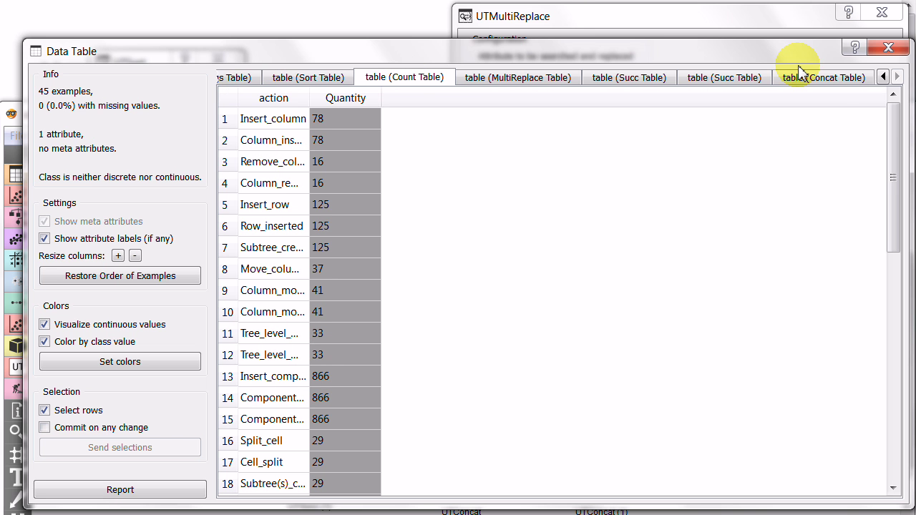
click(834, 77)
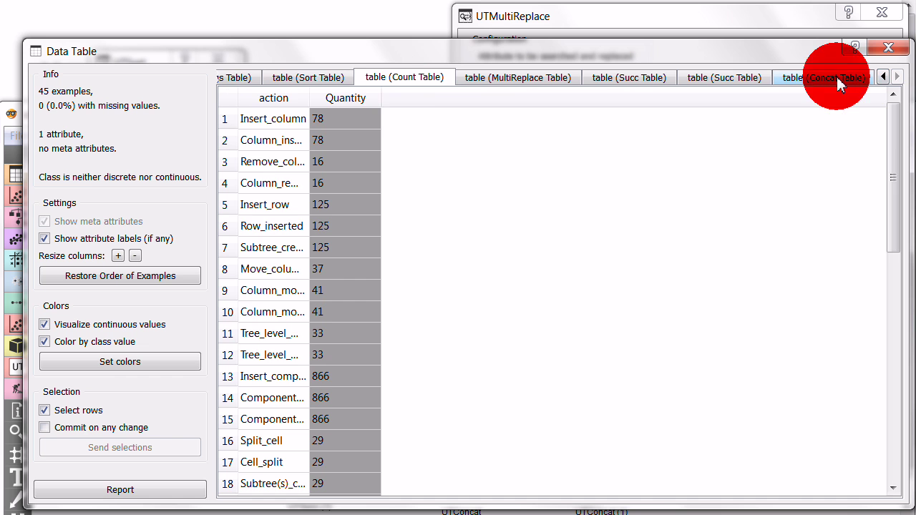
- Adjust the widths of the successor and concatenated columns in the Concat Table to read the three-action sequences
drag(594, 491, 849, 498)
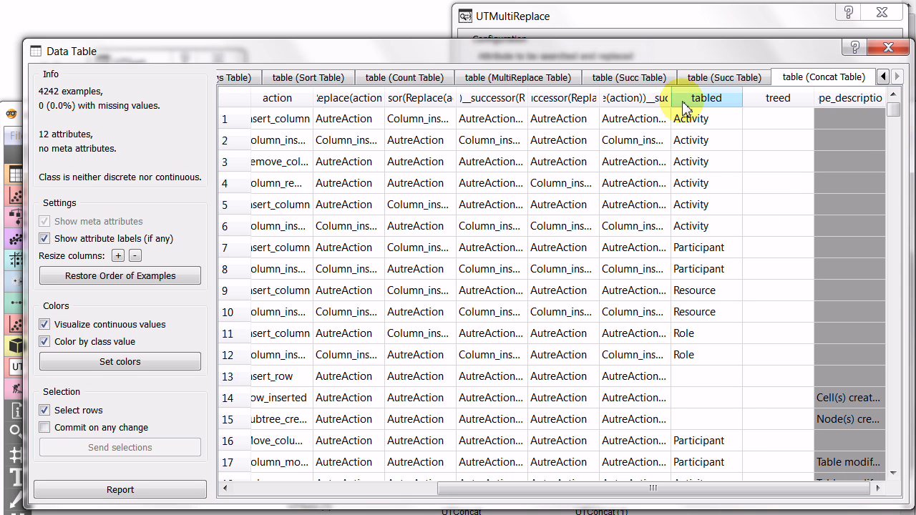
drag(674, 100, 842, 102)
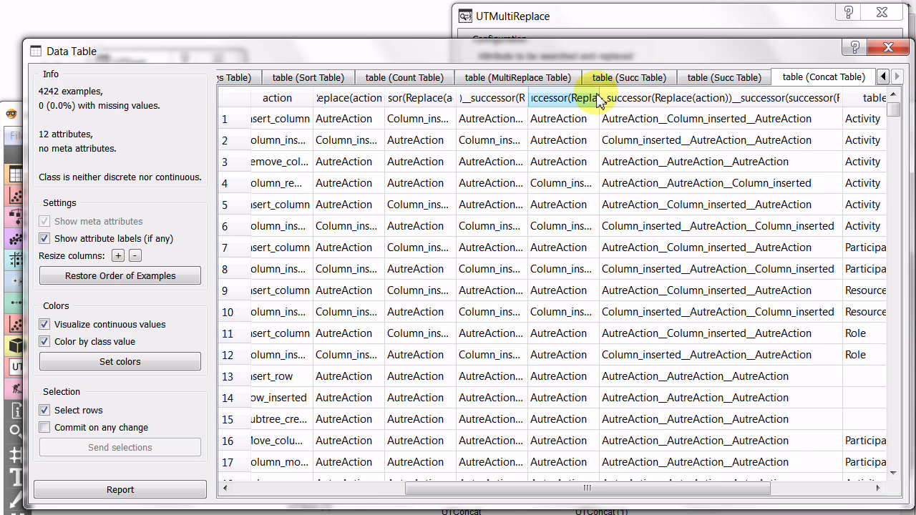
drag(600, 95, 698, 98)
mouse_move(530, 98)
mouse_down()
mouse_move(703, 98)
mouse_move(547, 96)
mouse_up()
drag(719, 96, 607, 95)
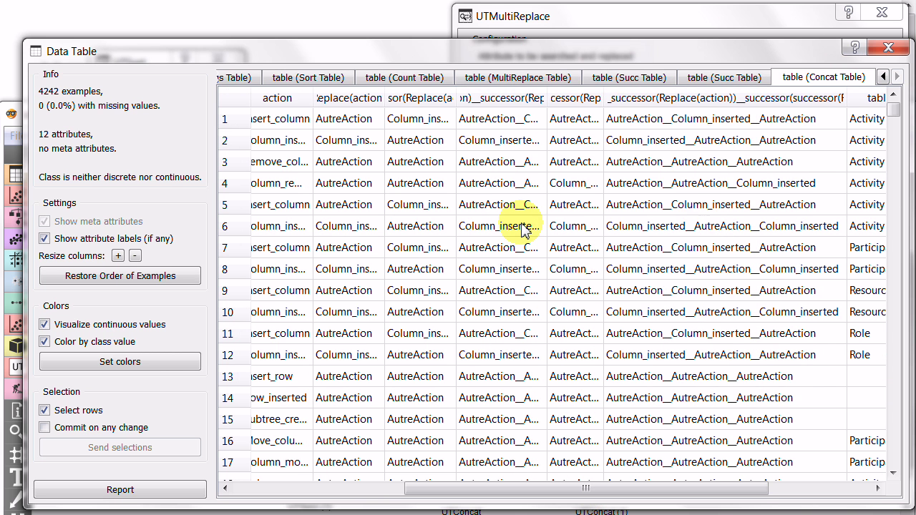
- Compare UTMultiReplace's list of replaced actions with the sequences in the Concat Table, and bring the Data Table back to the front
drag(665, 21, 422, 25)
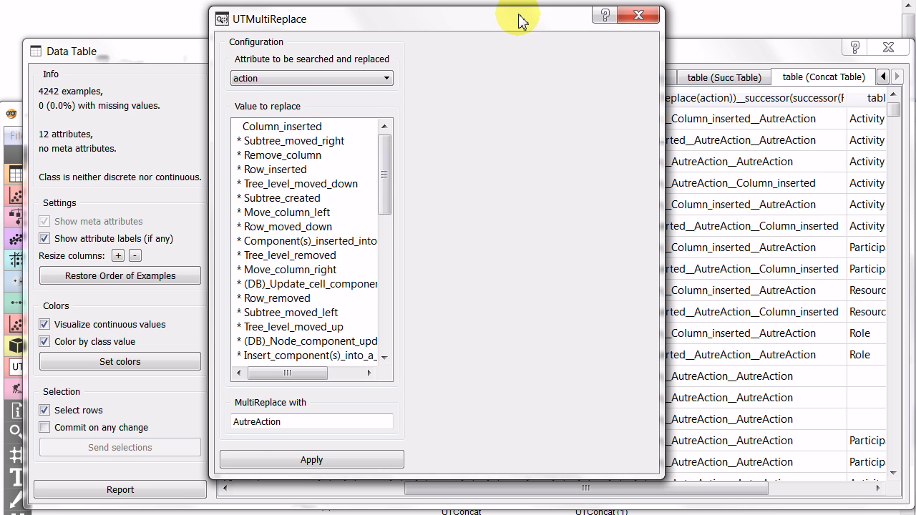
drag(517, 21, 716, 21)
click(297, 51)
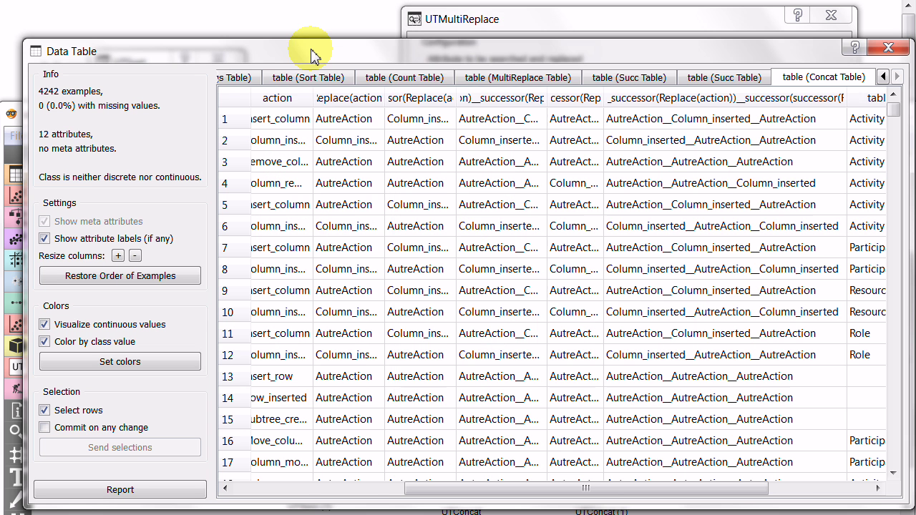
- Check the action quantities in the Count Table, then move the UTMultiReplace window over the Data Table and return to the Concat Table
click(421, 80)
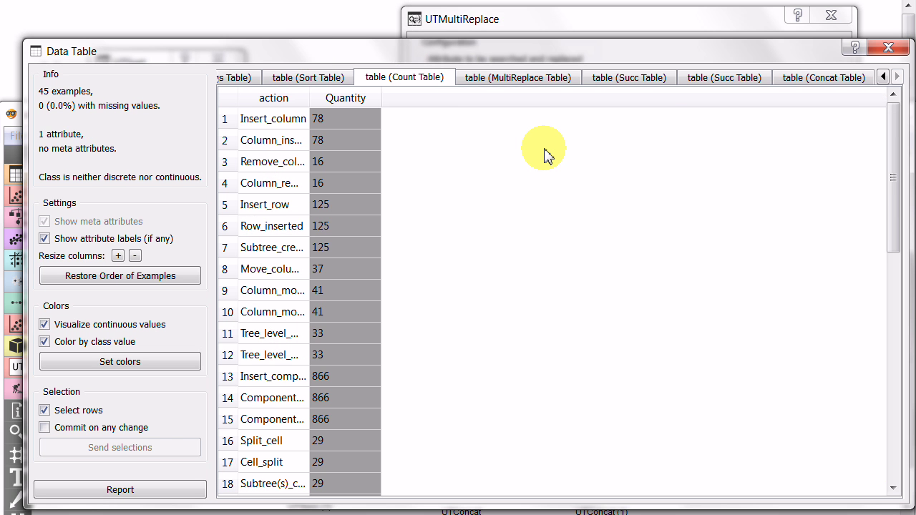
click(599, 21)
drag(599, 20, 387, 16)
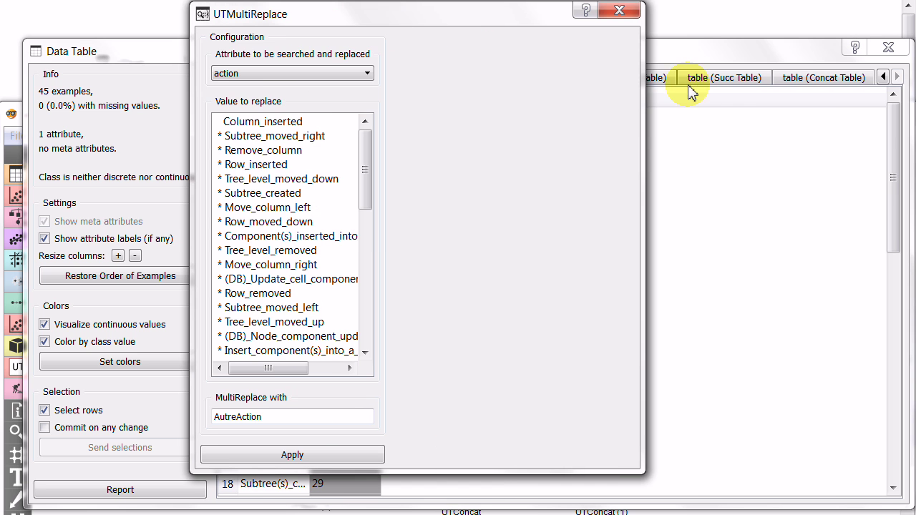
click(807, 85)
- Exclude Component(s)_inserted_into_the_cell from the values replaced with AutreAction in UTMultiReplace and apply
click(426, 15)
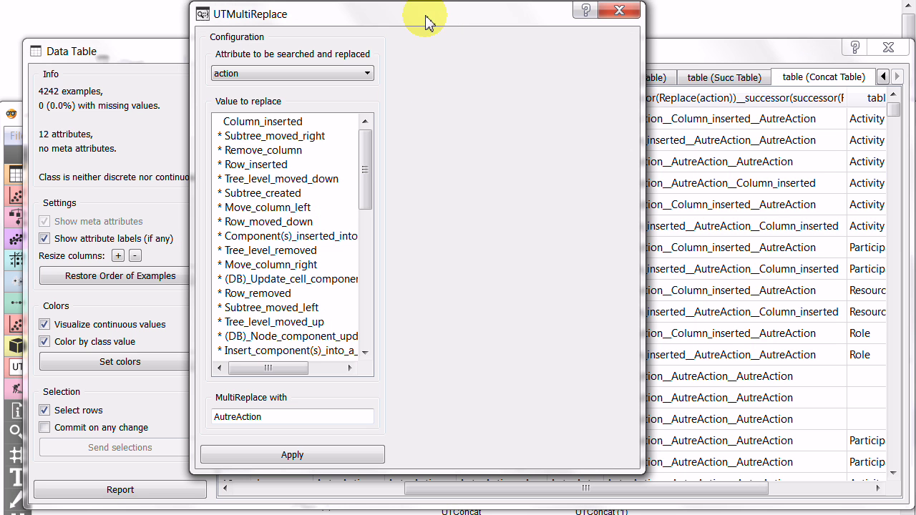
click(281, 236)
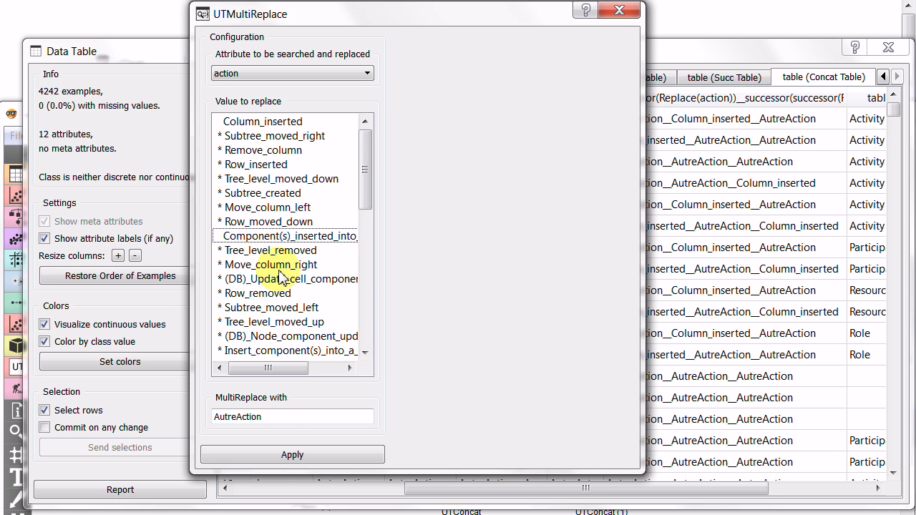
click(280, 456)
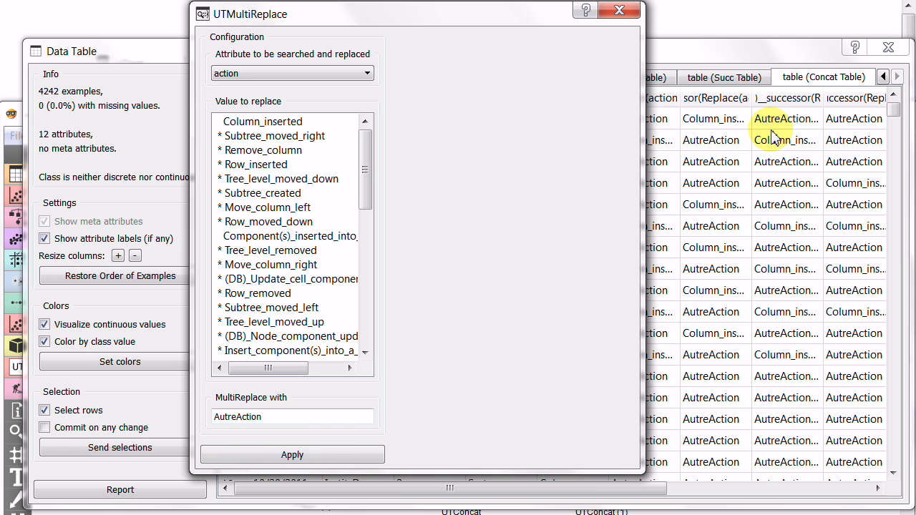
- Bring the Data Table forward and resize the Concat Table's two- and three-action sequence columns so their full values can be read
click(788, 69)
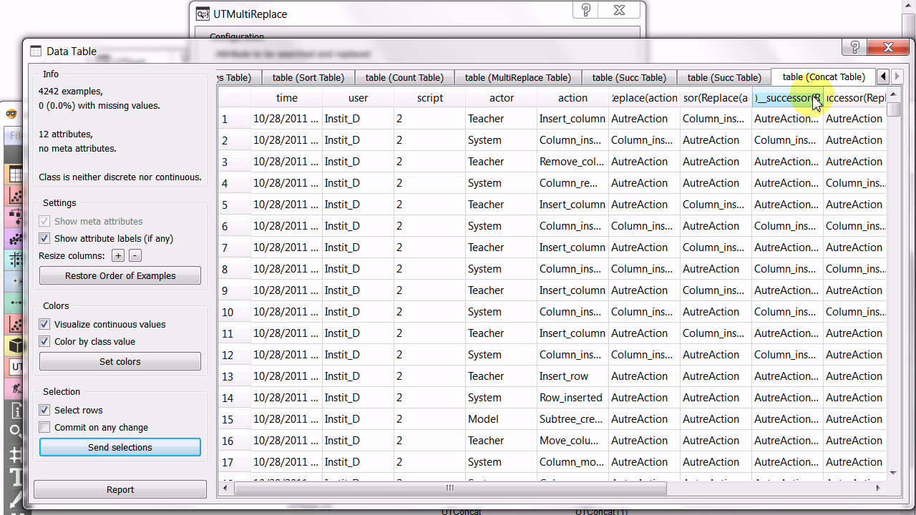
drag(821, 95, 757, 96)
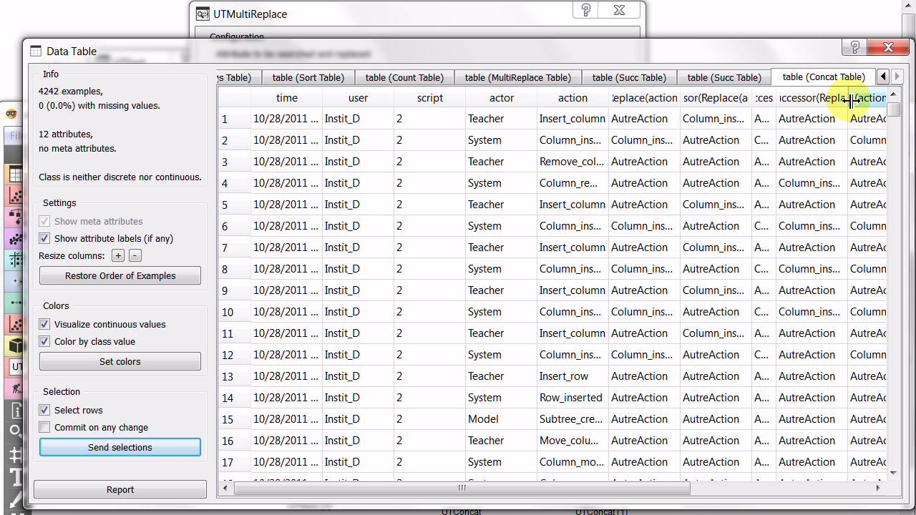
drag(850, 101, 902, 40)
double_click(782, 96)
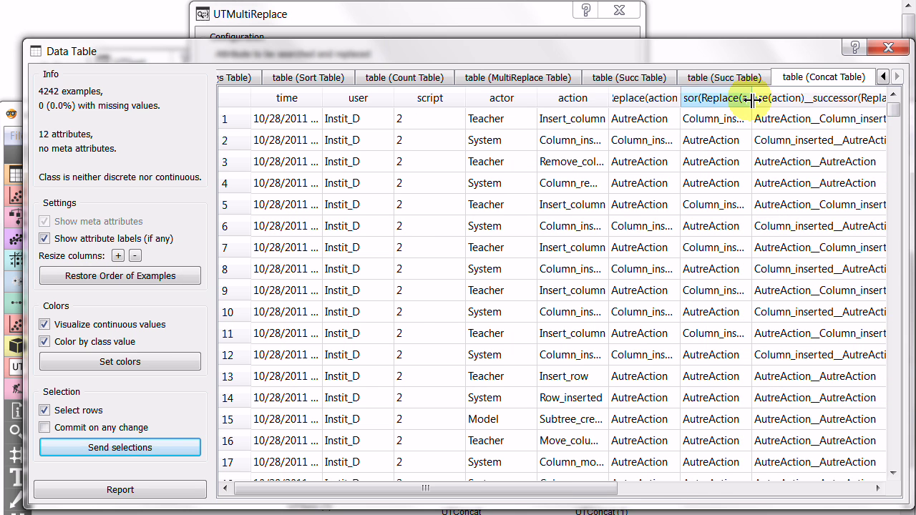
drag(569, 485, 731, 484)
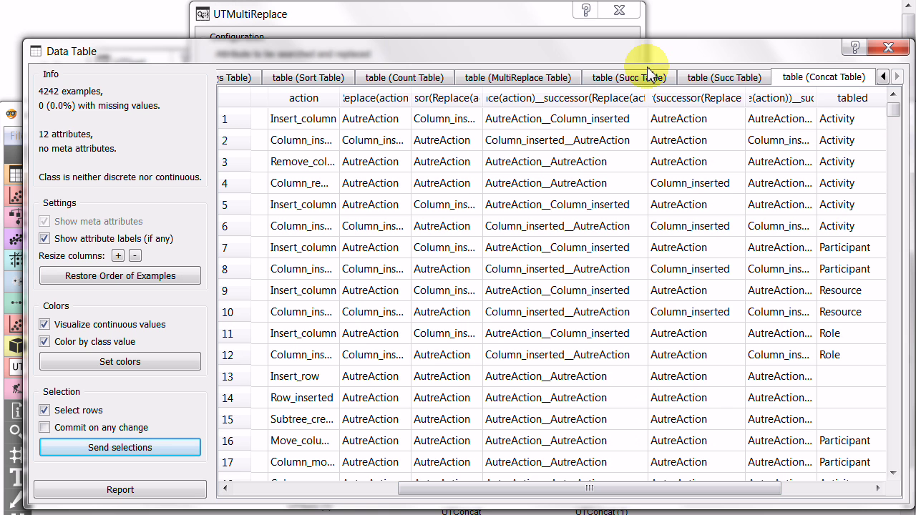
drag(817, 97, 879, 97)
drag(675, 490, 789, 489)
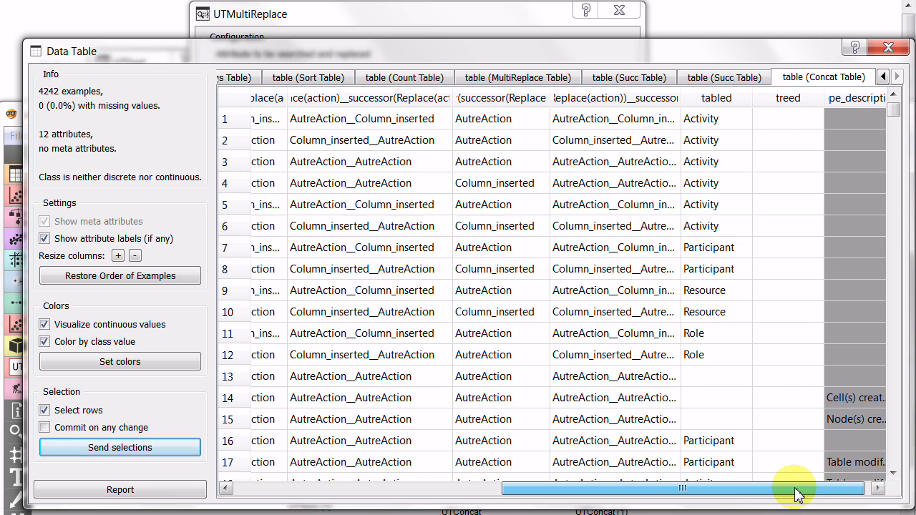
drag(680, 97, 799, 97)
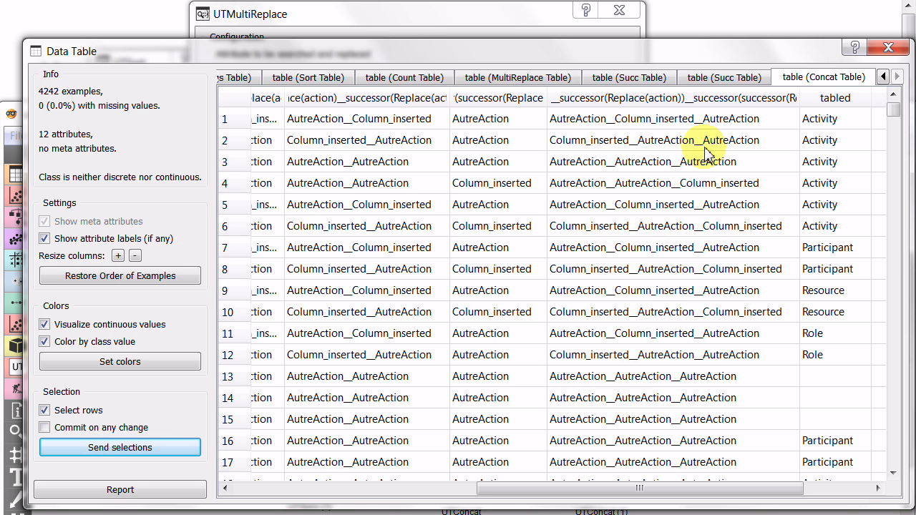
- Compare UTMultiReplace's value list with sequences further down the Concat Table, then close the UTMultiReplace and Data Table windows
click(405, 18)
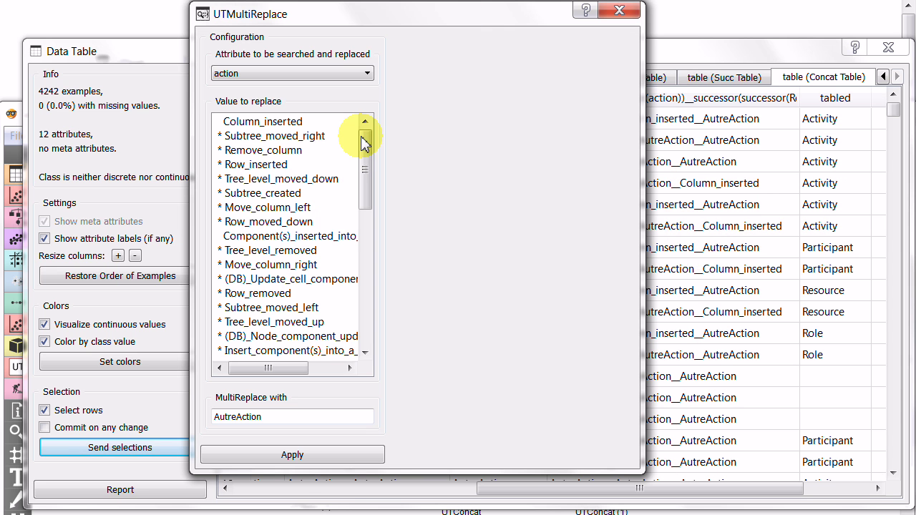
click(706, 54)
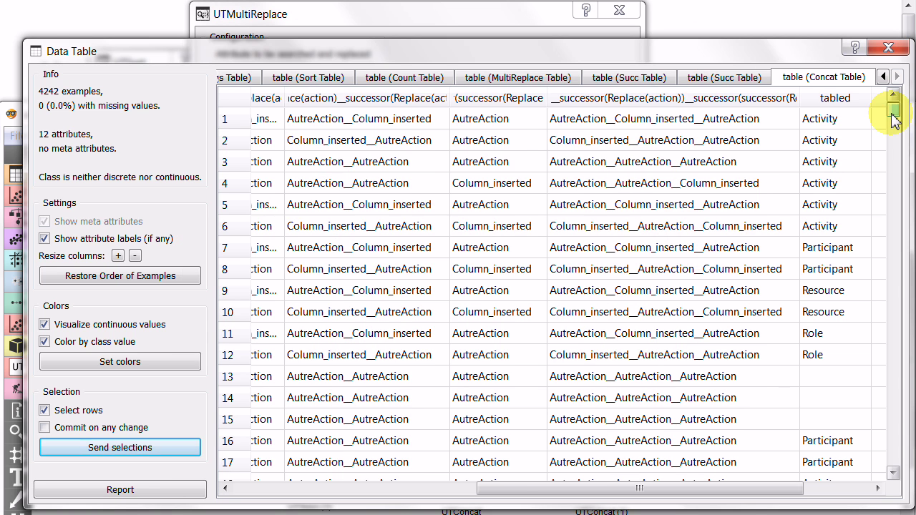
drag(894, 119, 895, 125)
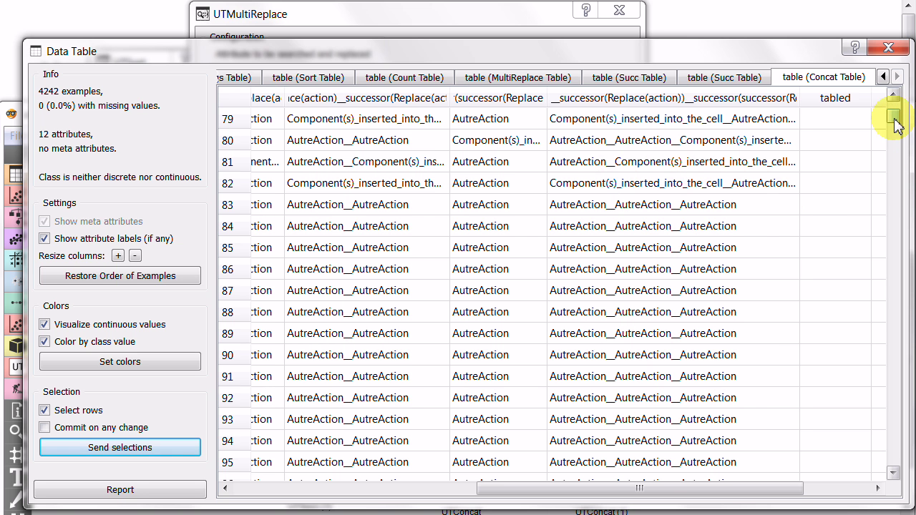
drag(894, 117, 893, 93)
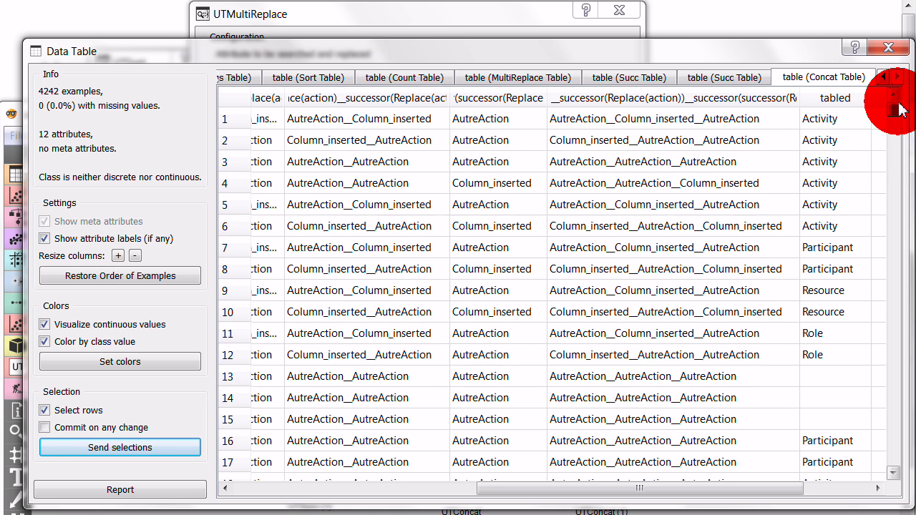
click(450, 22)
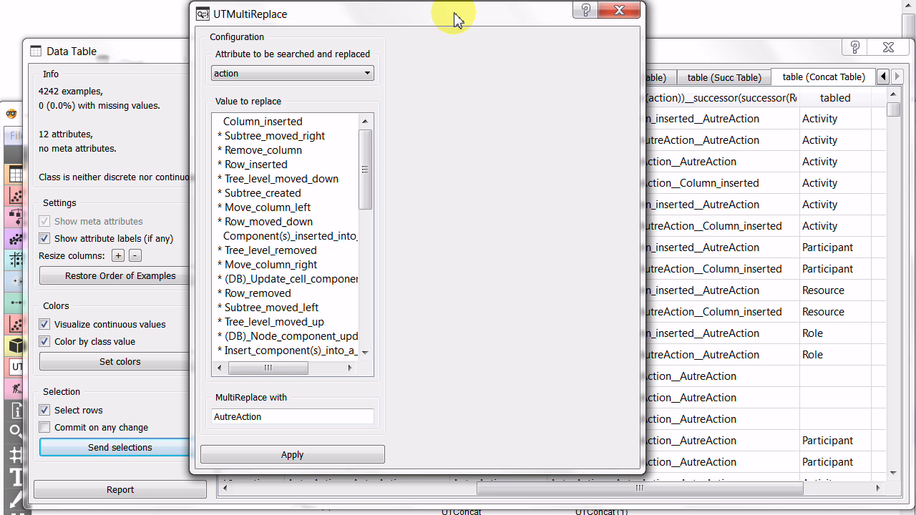
click(621, 11)
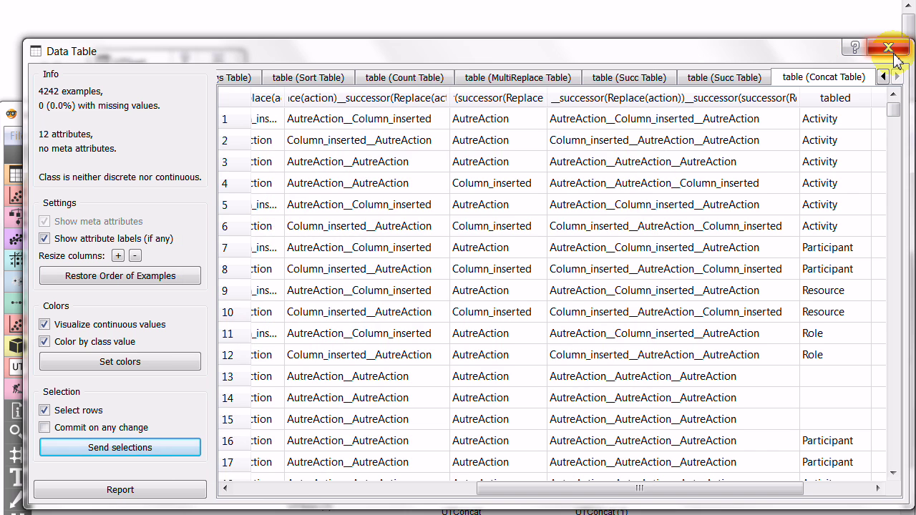
click(889, 48)
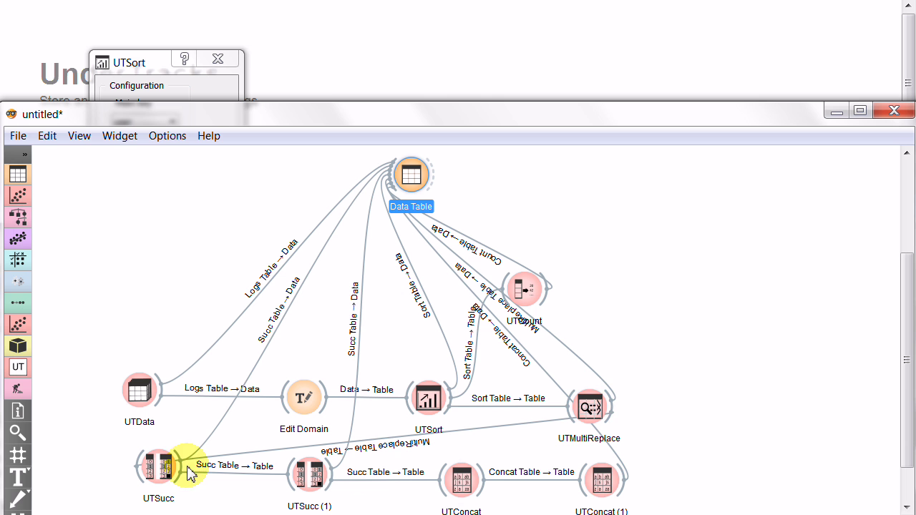
- Reopen UTMultiReplace, include Component(s)_inserted_into_the_cell among the values replaced with AutreAction, and apply
double_click(586, 407)
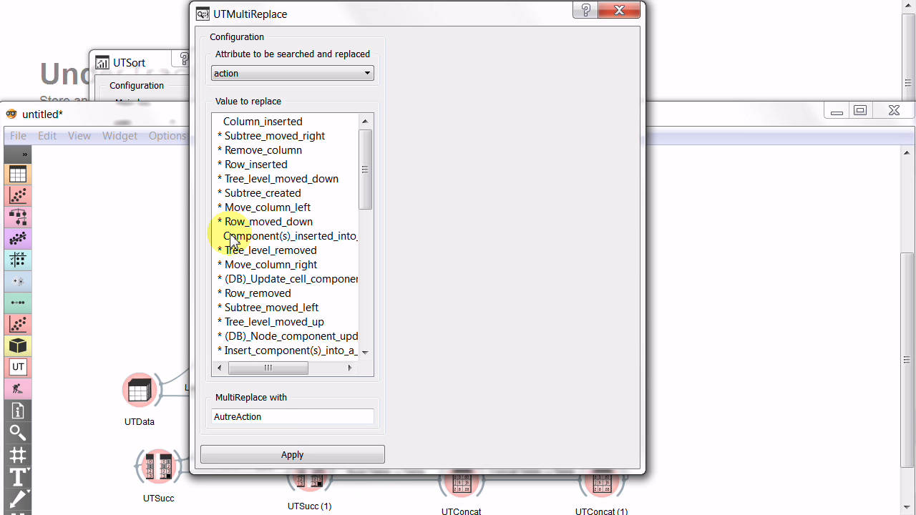
click(231, 237)
click(268, 456)
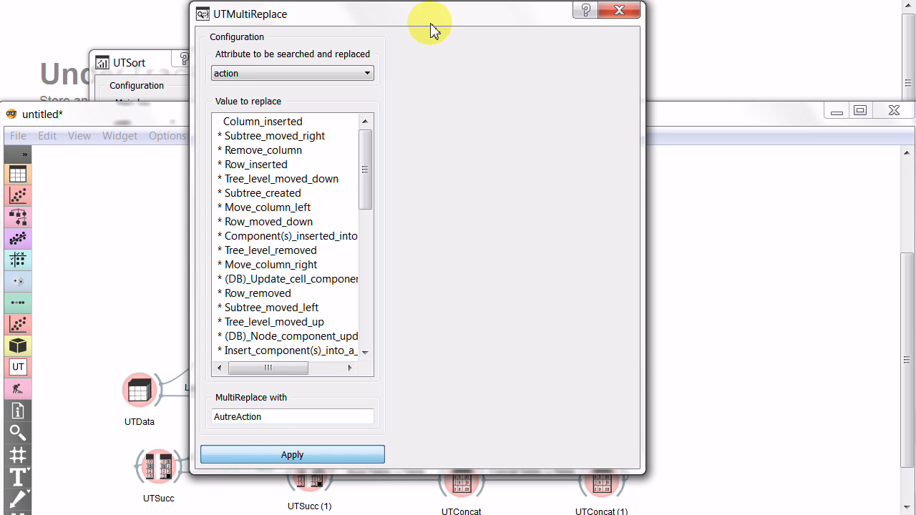
- Close the UTSort window and move the UTMultiReplace window aside to uncover more of the workflow canvas
click(129, 62)
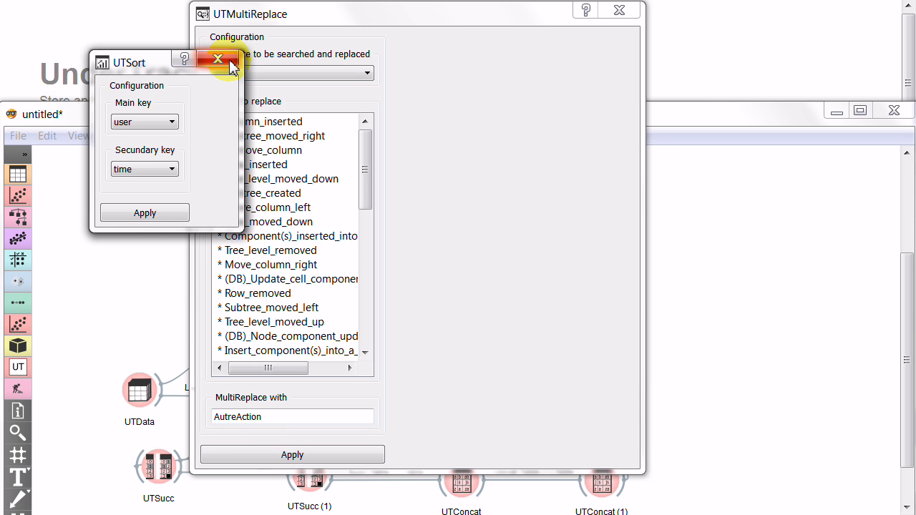
click(231, 65)
drag(403, 25, 265, 24)
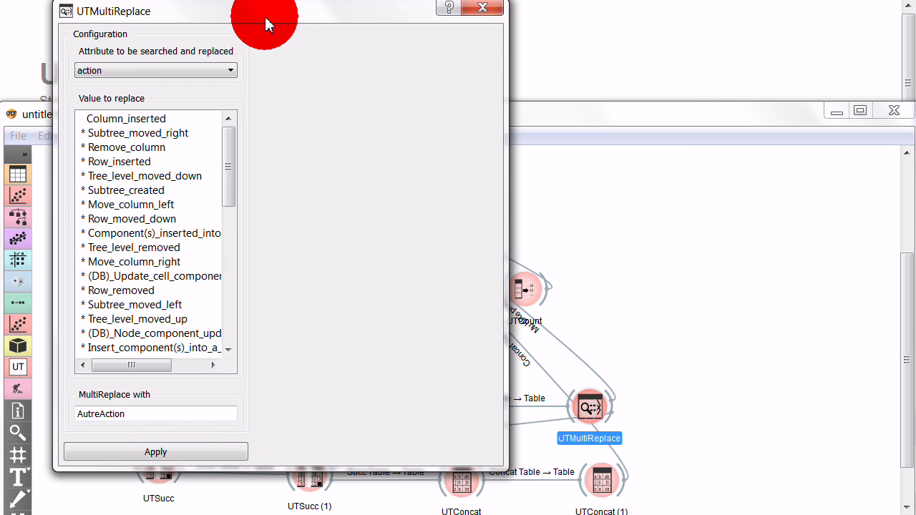
- Add a UTPatternTimeLine widget connected to the output of UTConcat (1)
drag(622, 483, 715, 433)
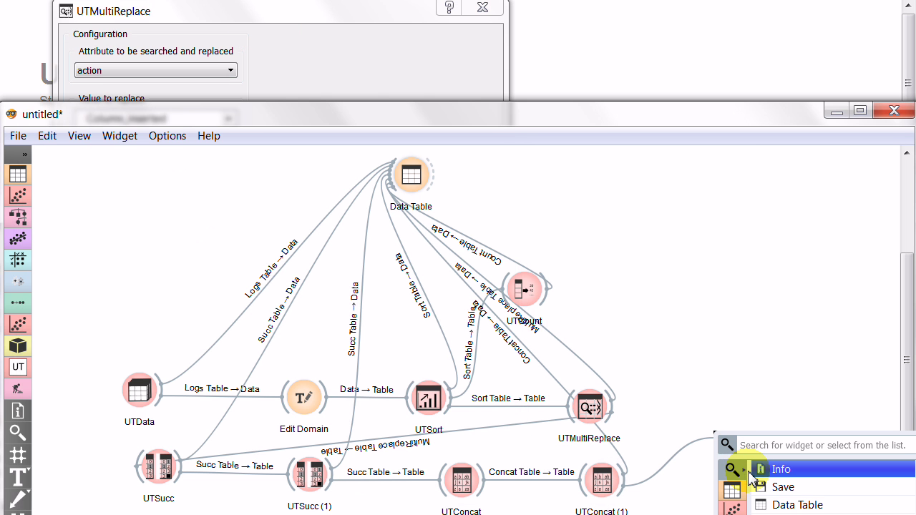
click(748, 477)
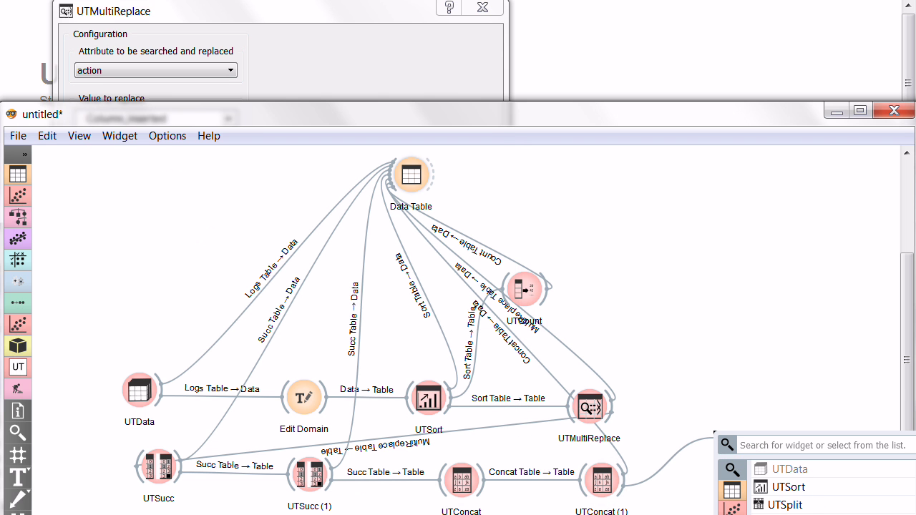
scroll(816, 487, down, 1)
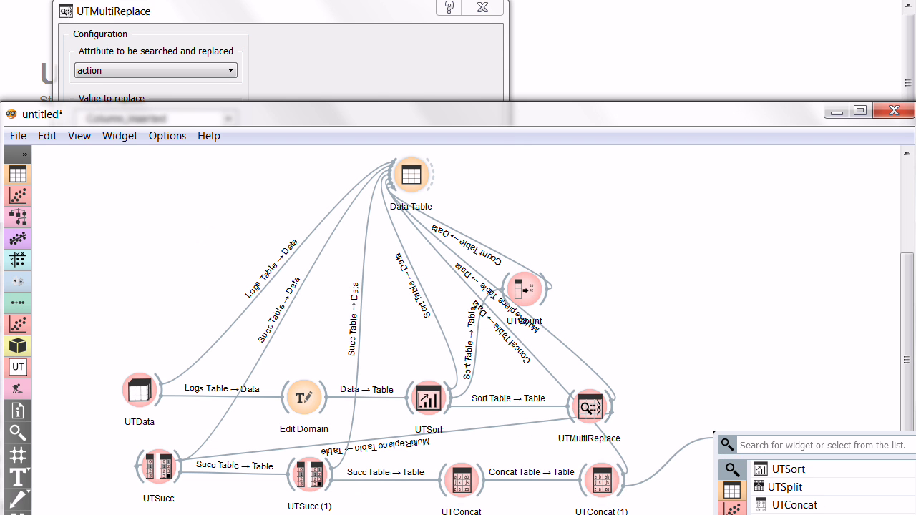
key(Return)
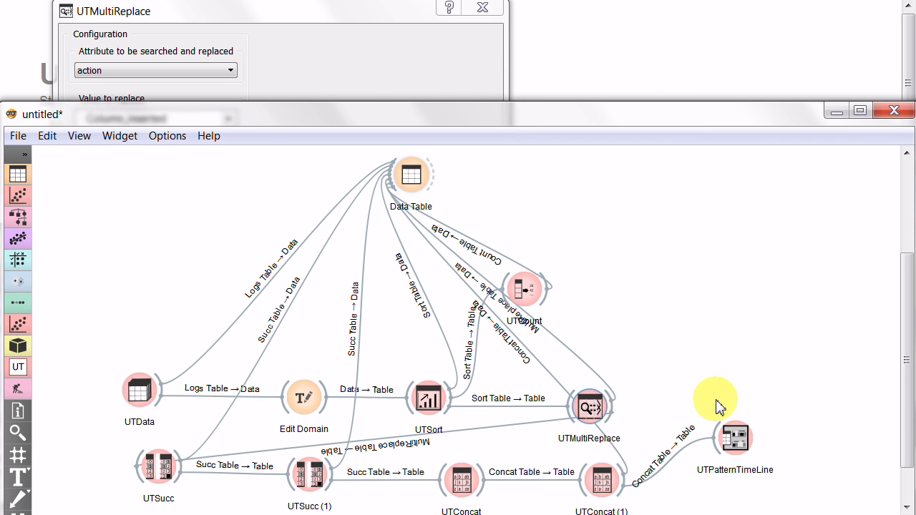
- Configure UTPatternTimeLine with Replace(action)__successor(Replace(action))__successor(successor(Replace(action))) as the pattern and script as the duration attribute, and apply
double_click(749, 446)
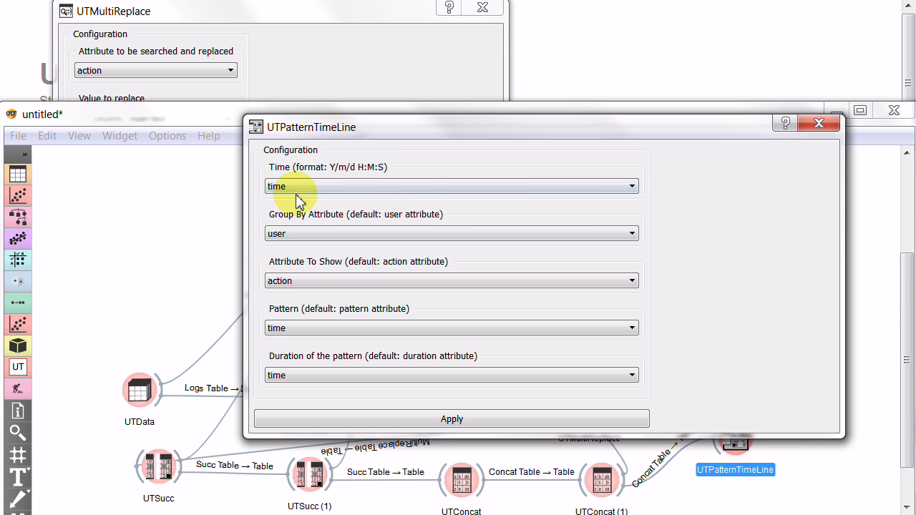
click(320, 329)
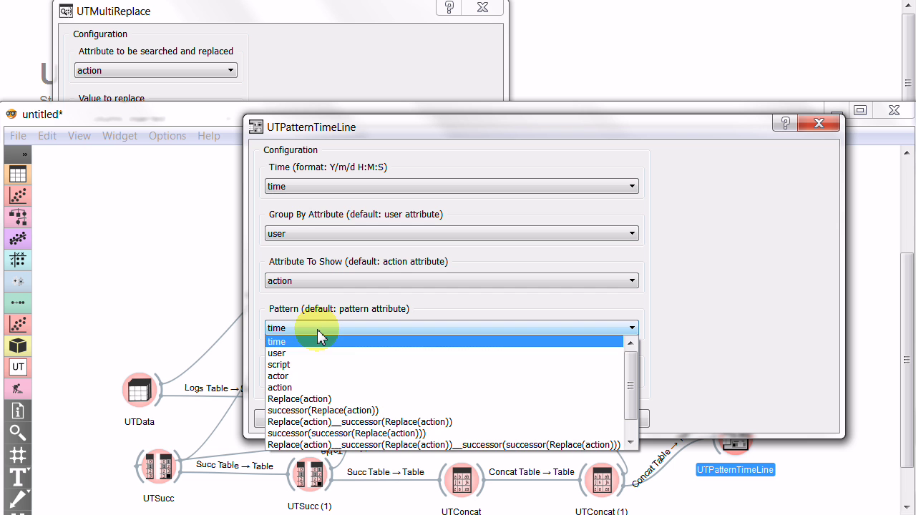
click(358, 445)
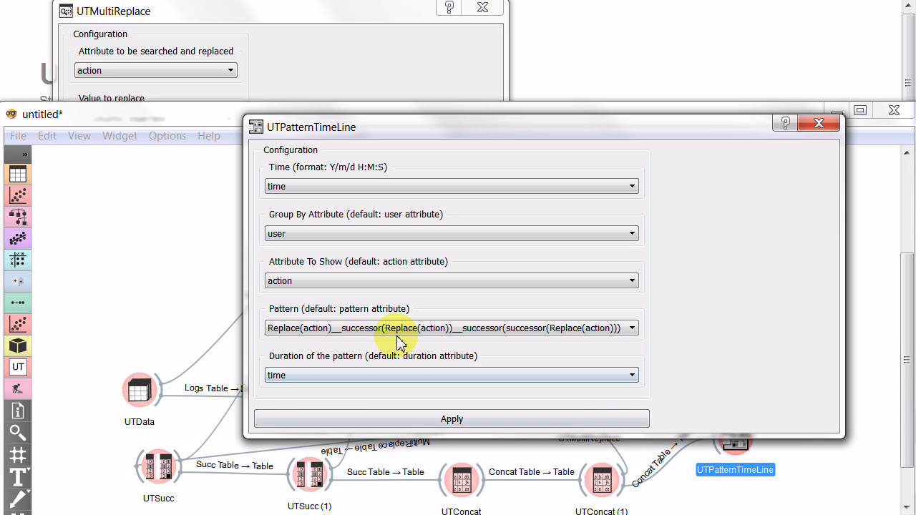
click(391, 372)
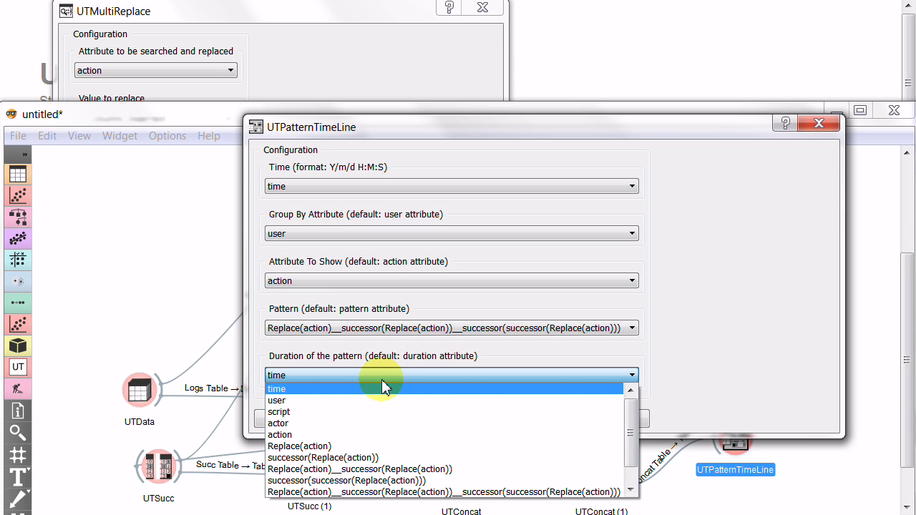
click(350, 414)
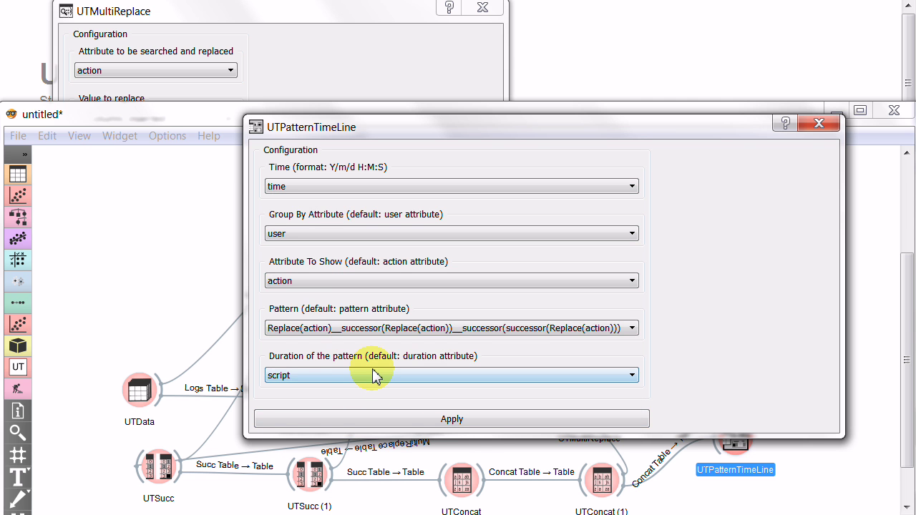
click(450, 421)
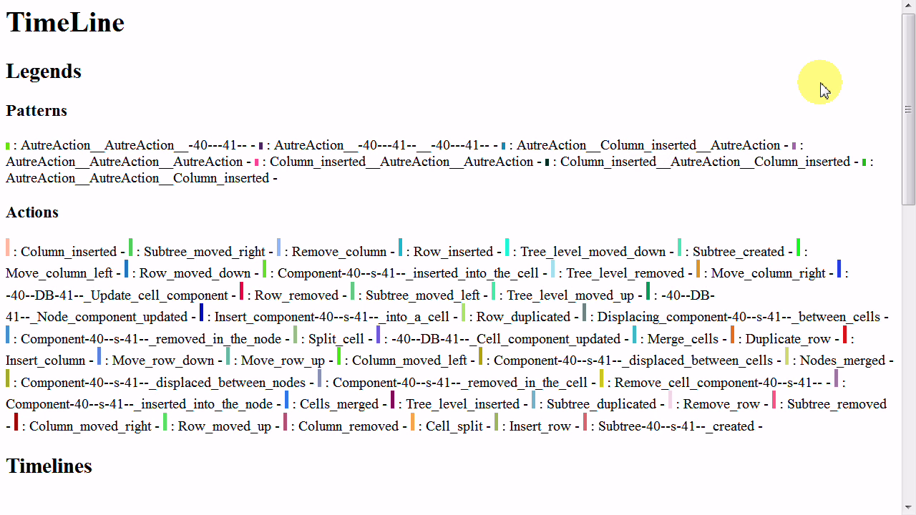
- Examine the per-user timelines of patterns and actions below the legends on the generated TimeLine page
drag(907, 44, 902, 251)
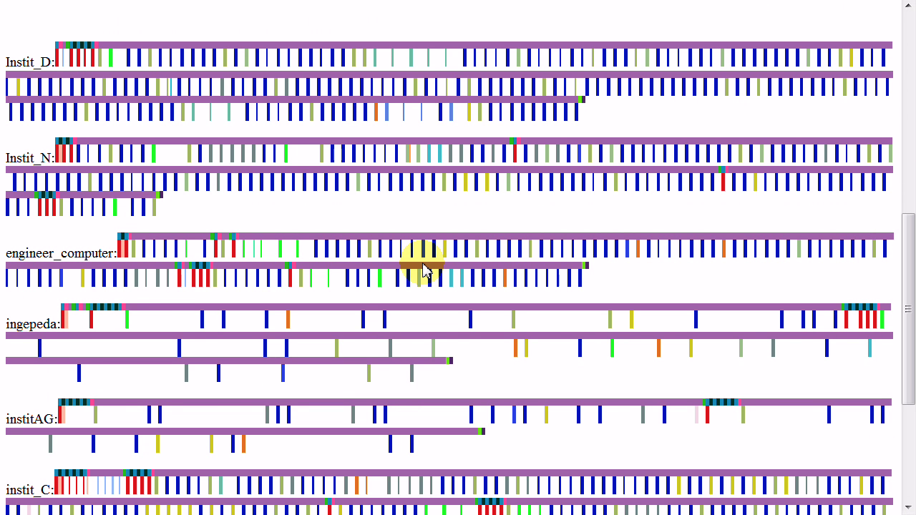
mouse_move(428, 260)
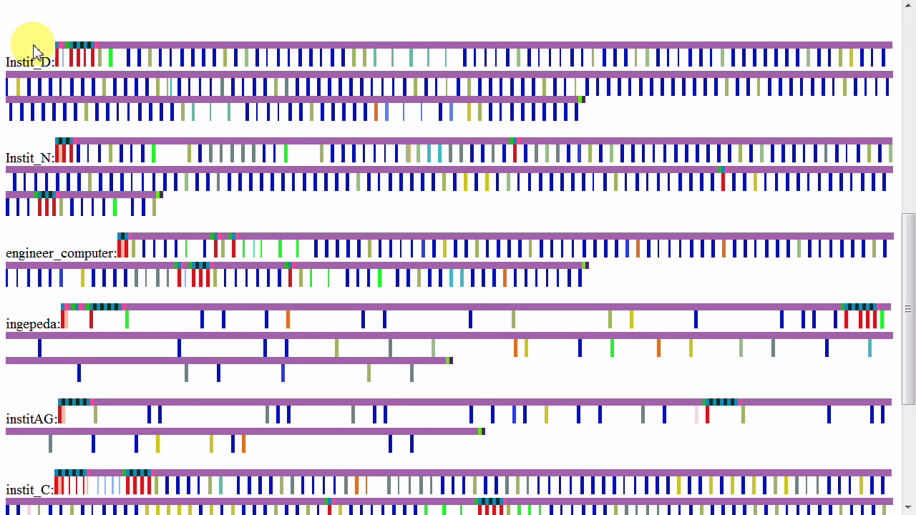
scroll(122, 143, up, 6)
scroll(122, 313, down, 6)
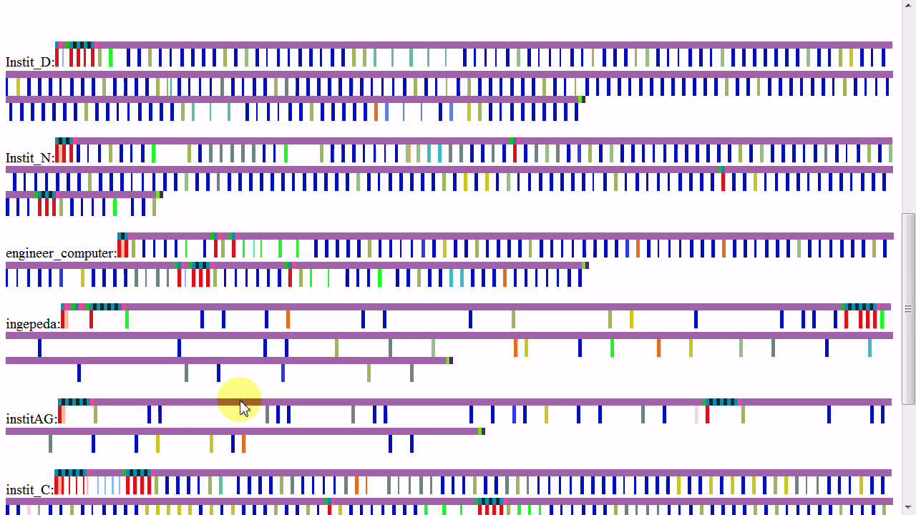
- Compare the coloured bars of the user timelines with the pattern and action legends on the TimeLine page
mouse_move(244, 408)
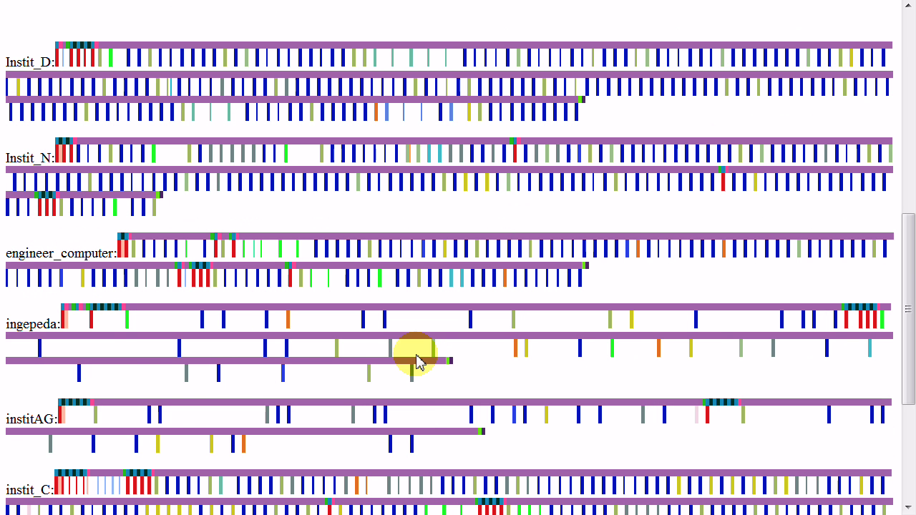
key(Home)
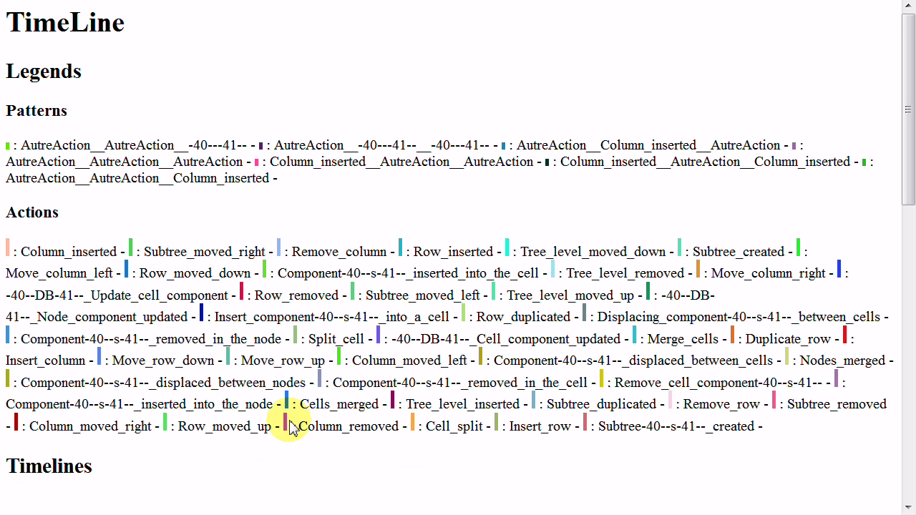
scroll(297, 419, down, 3)
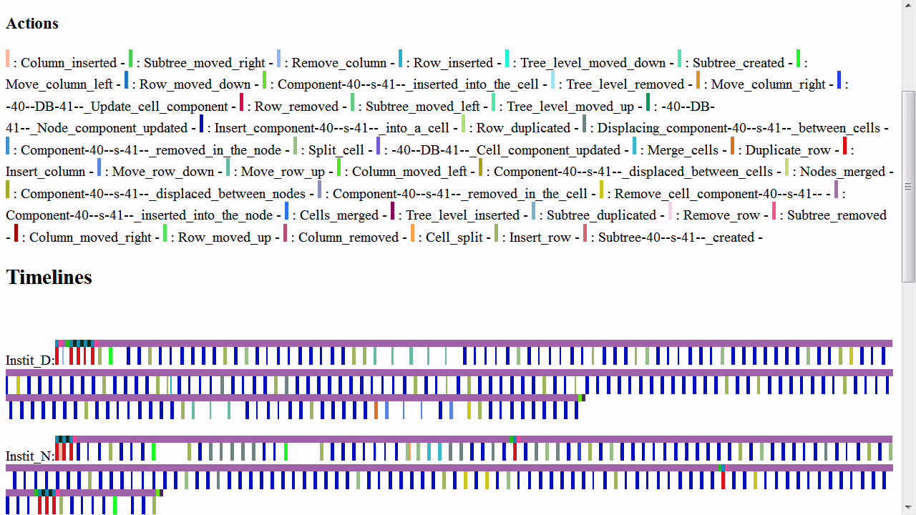
- Move the UTPatternTimeLine widget farther away from UTConcat (1) on the workflow canvas, and return to the TimeLine page
key(alt+Tab)
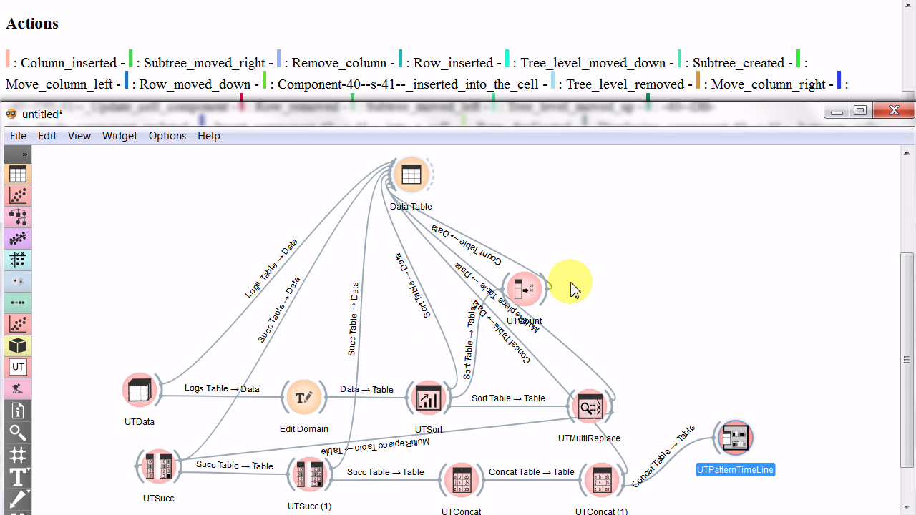
drag(719, 458, 772, 455)
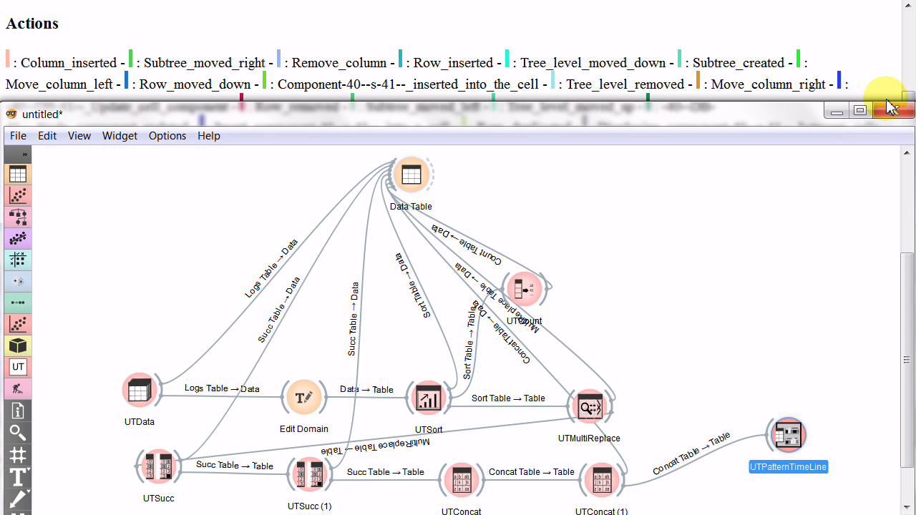
click(706, 66)
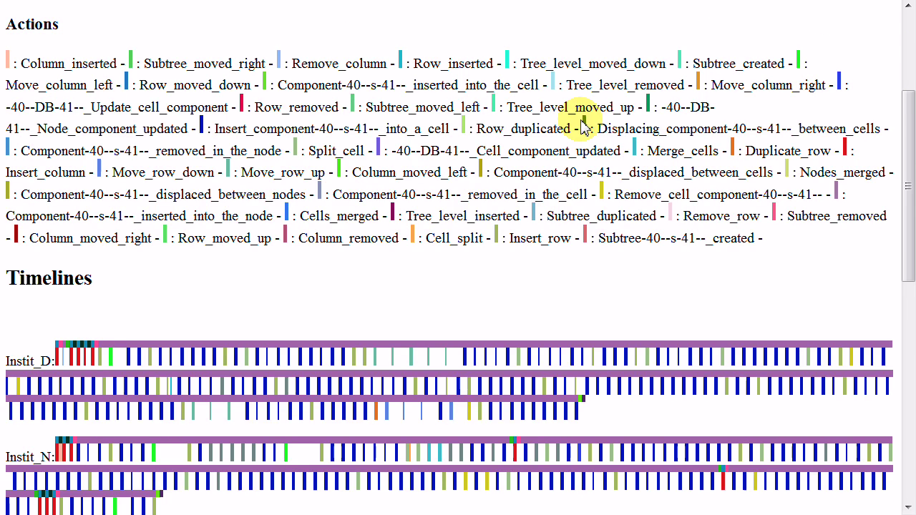
- Examine how the legend patterns occur in the Instit_D, Instit_N and engineer_computer timelines, checking against the workflow canvas
scroll(180, 205, up, 2)
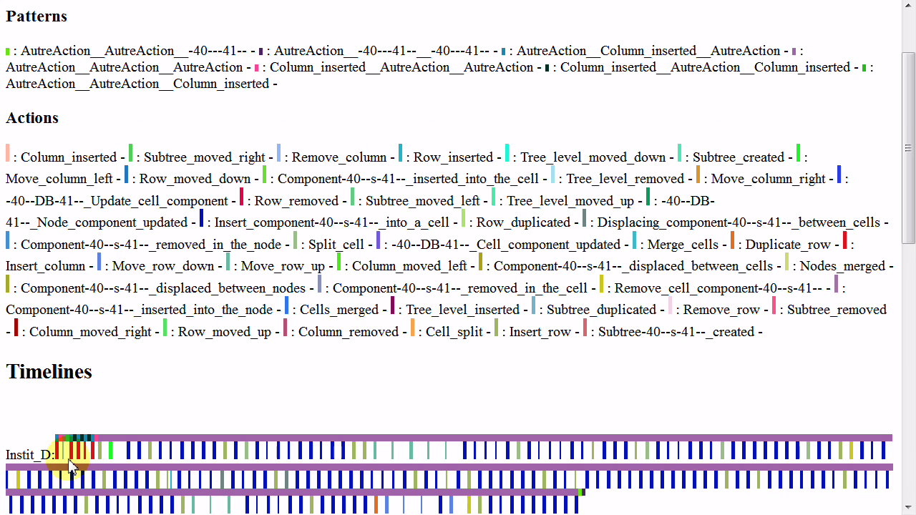
scroll(40, 447, down, 4)
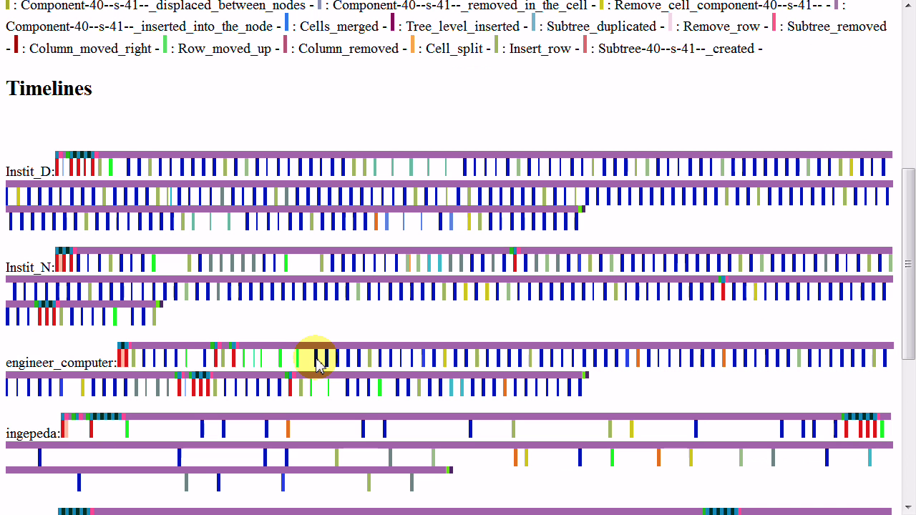
mouse_move(317, 360)
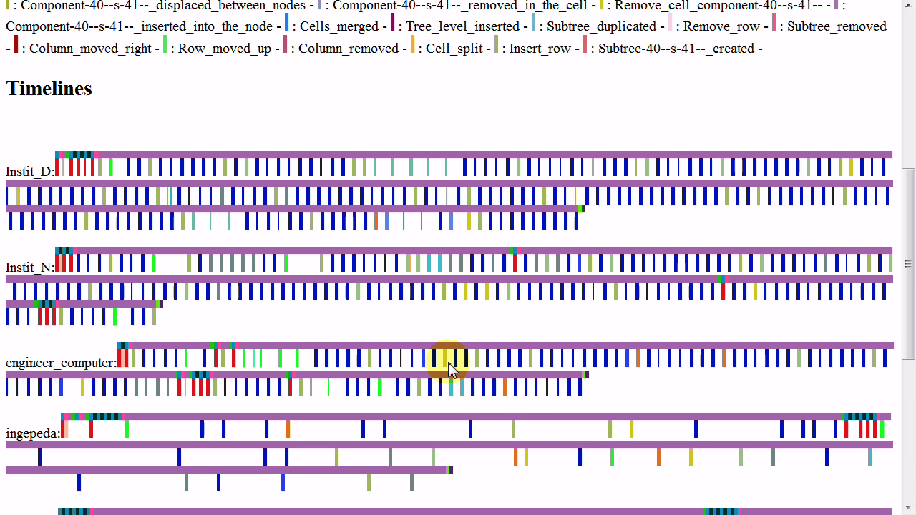
mouse_move(445, 364)
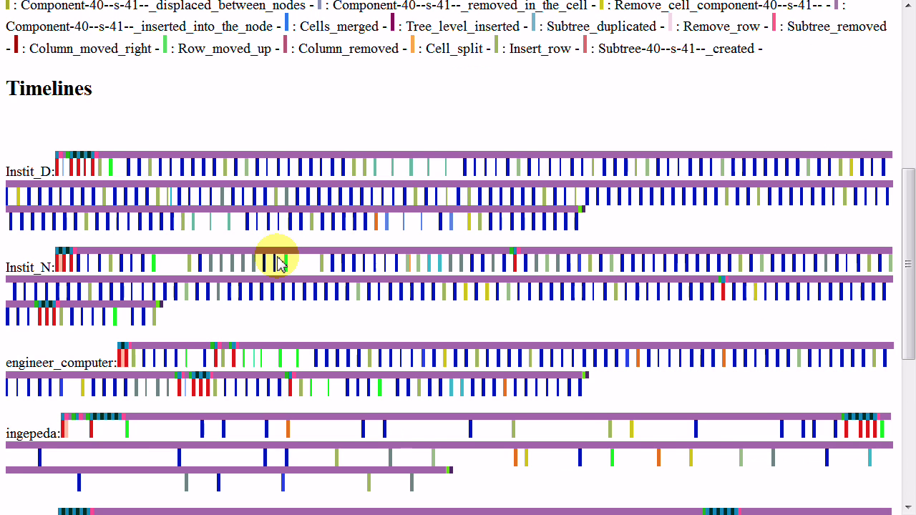
key(alt+Tab)
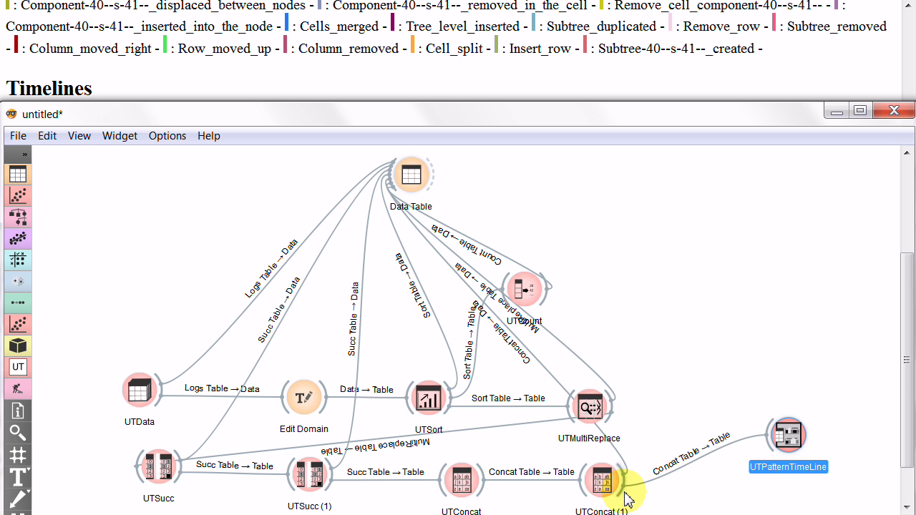
drag(908, 265, 899, 286)
click(894, 110)
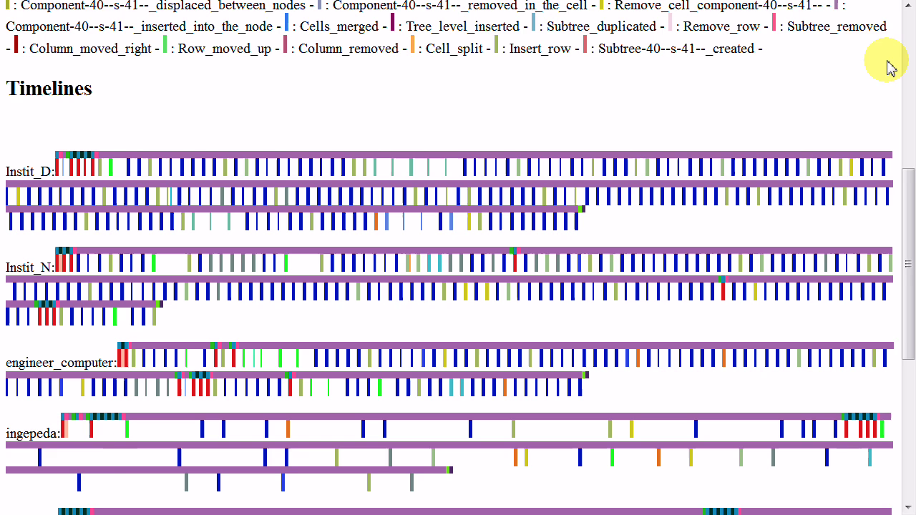
drag(911, 190, 910, 21)
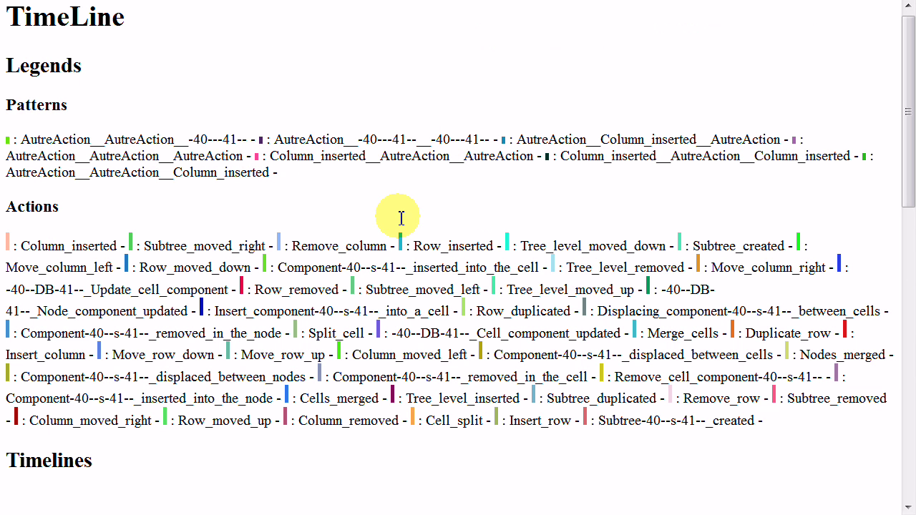
- Insert a second UTMultiReplace widget between UTConcat (1) and UTPatternTimeLine, and reposition the timeline widget clear of it
key(alt+Tab)
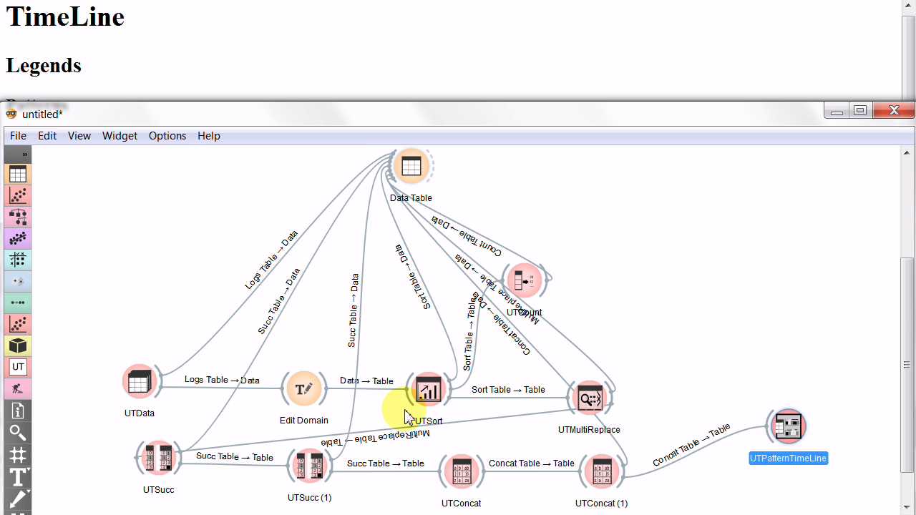
click(18, 367)
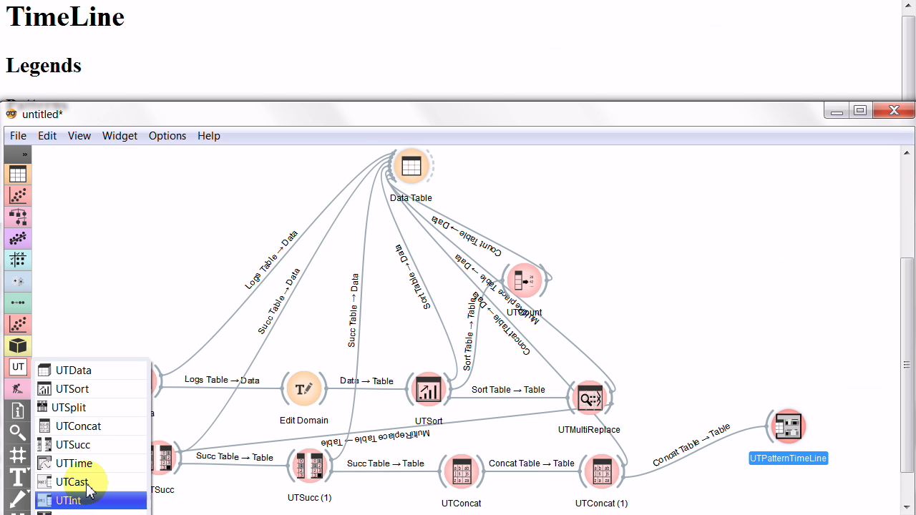
click(72, 511)
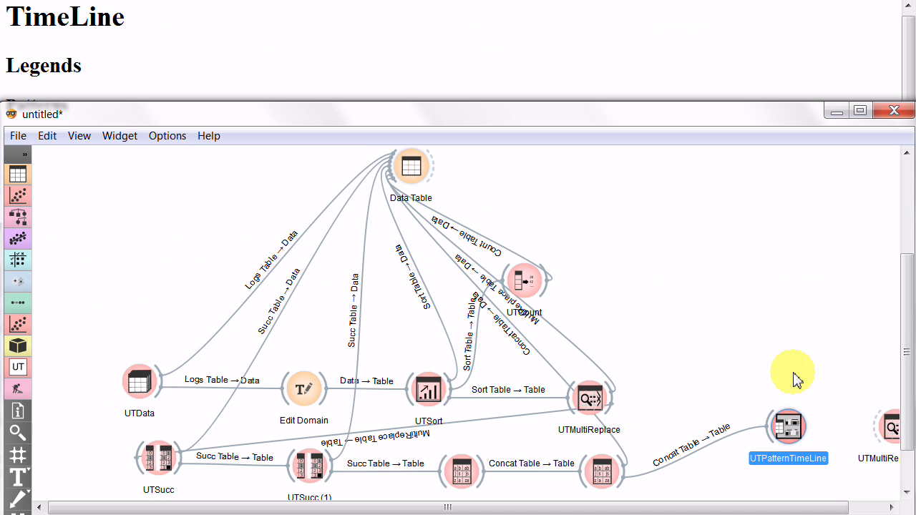
drag(887, 427, 737, 377)
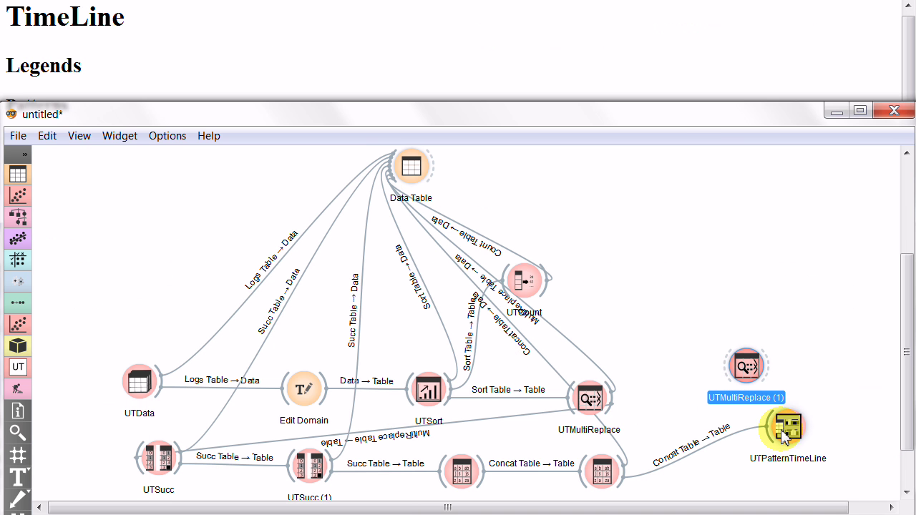
click(648, 457)
drag(648, 456, 788, 421)
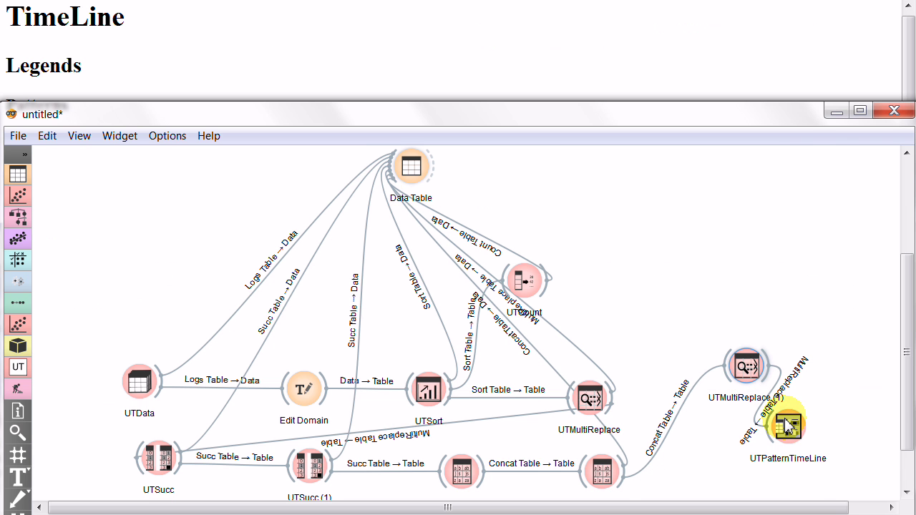
click(828, 454)
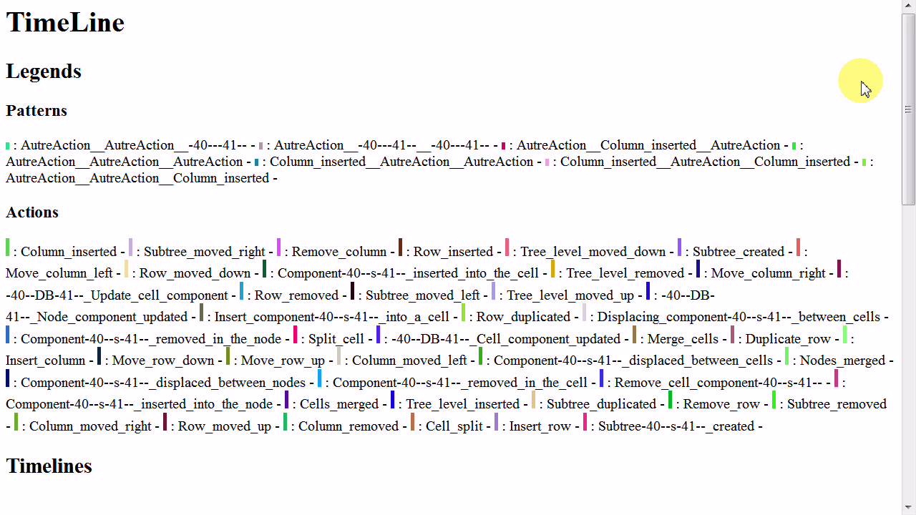
- Review the regenerated timelines and check the attribute settings of the UTPatternTimeLine widget
drag(909, 63, 909, 215)
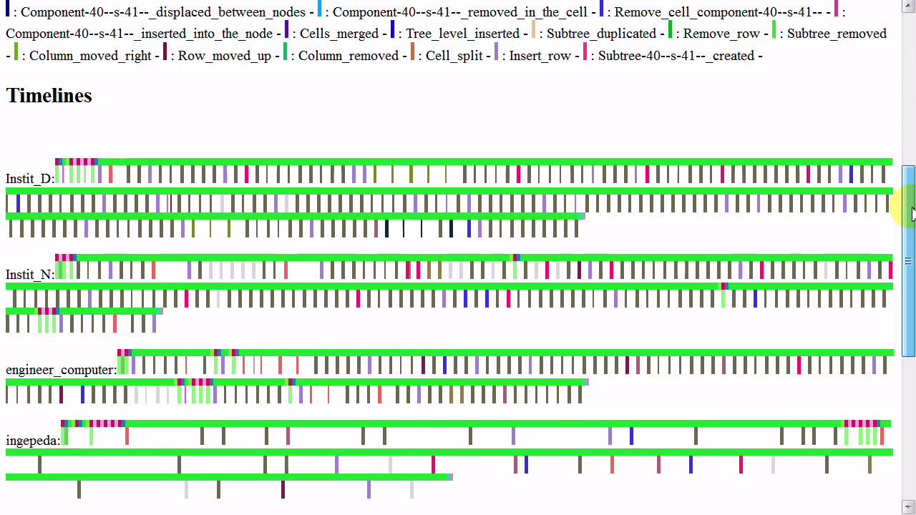
key(alt+Tab)
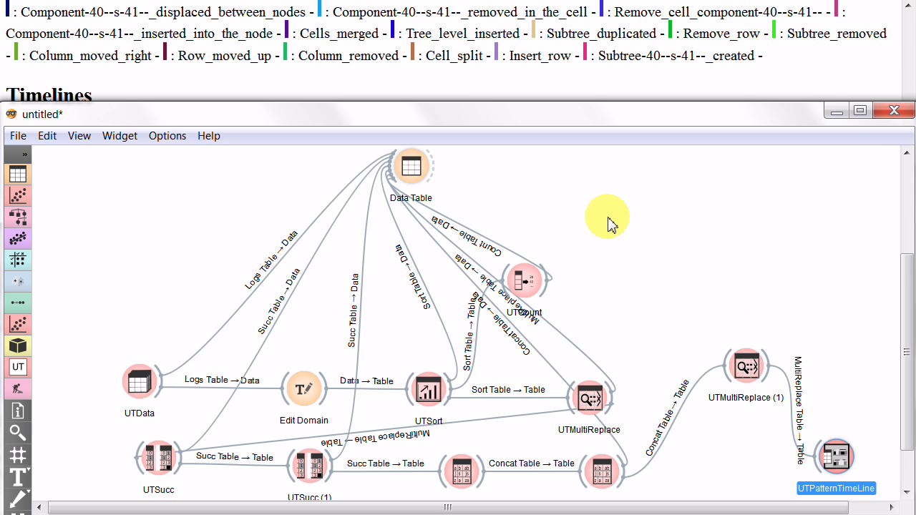
click(834, 455)
double_click(835, 454)
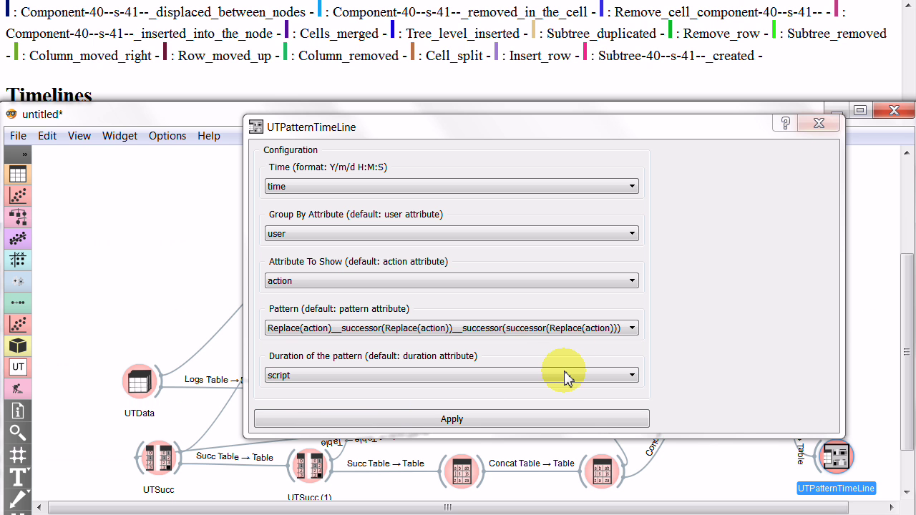
click(819, 125)
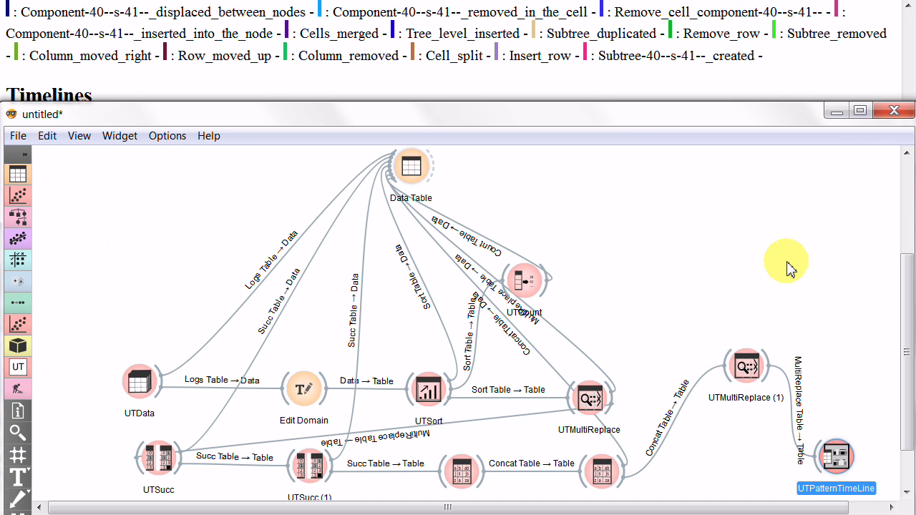
- In UTMultiReplace (1), clear the replacement text and choose Replace(action)__successor(Replace(action))__successor(successor(Replace(action))) as the attribute to search
double_click(746, 367)
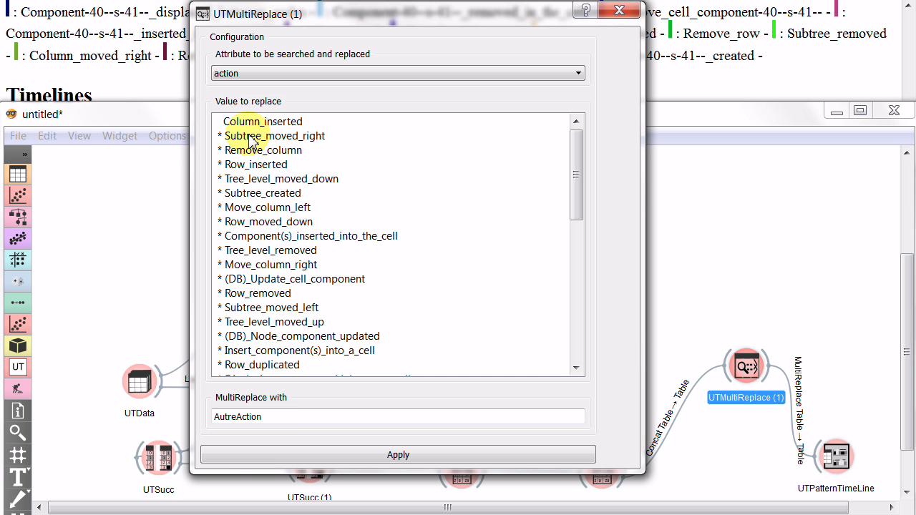
click(290, 422)
drag(290, 422, 143, 413)
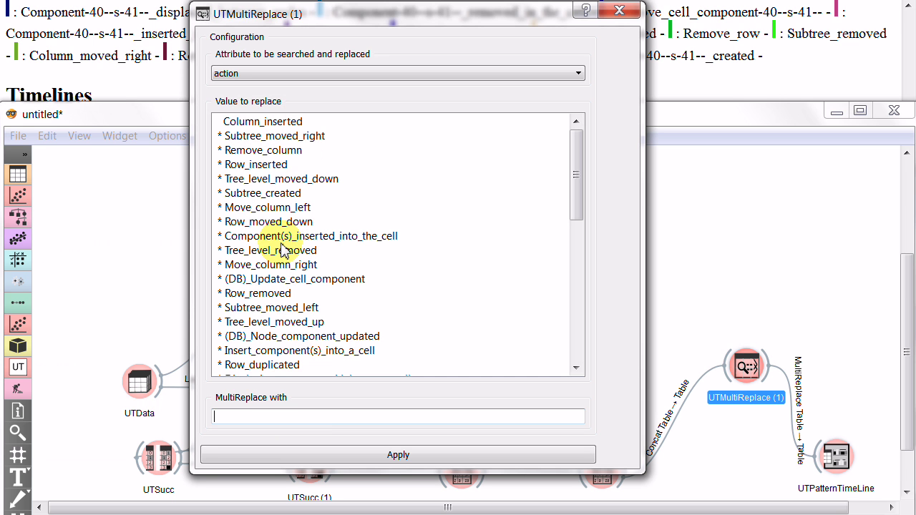
click(408, 74)
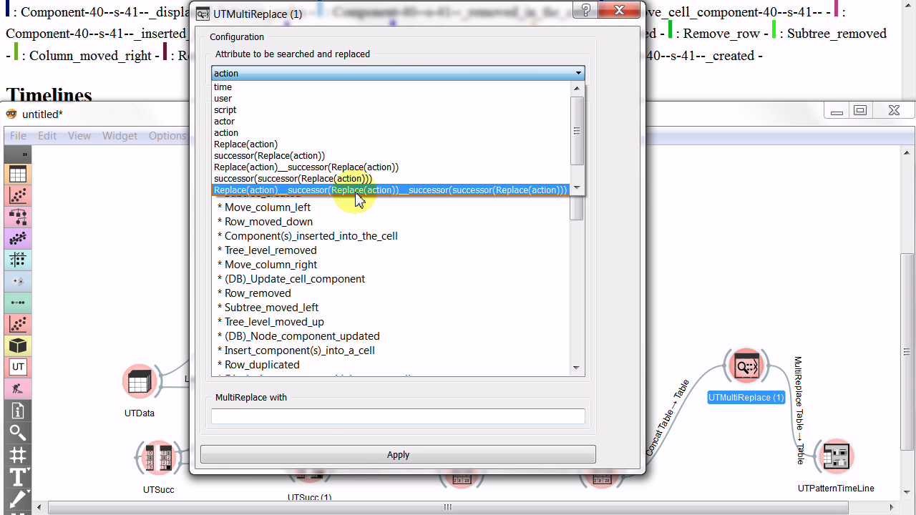
drag(573, 135, 574, 180)
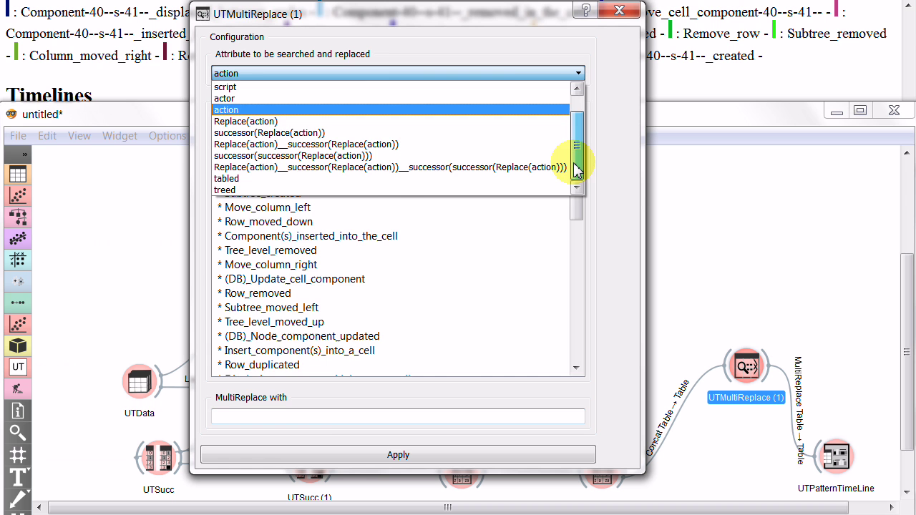
click(420, 167)
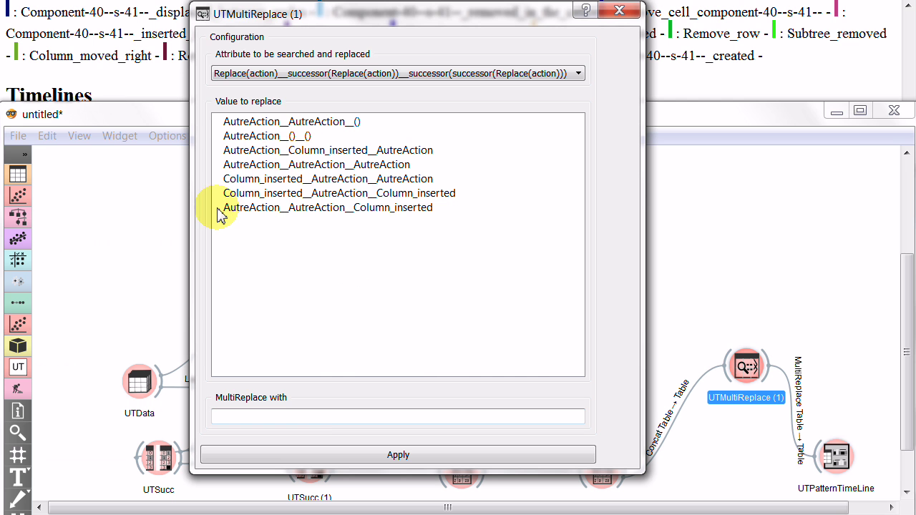
- Mark all seven three-action pattern values for replacement, from AutreAction__AutreAction__() to AutreAction__AutreAction__Column_inserted
click(226, 126)
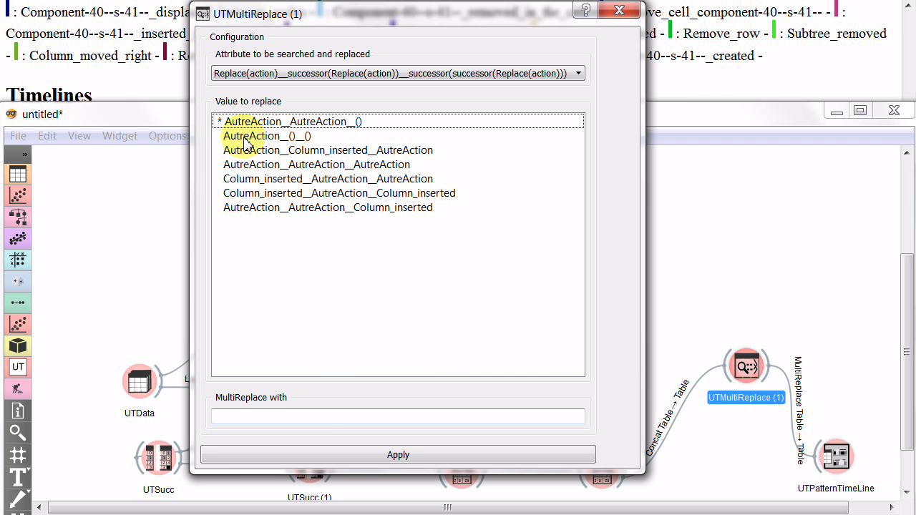
click(246, 142)
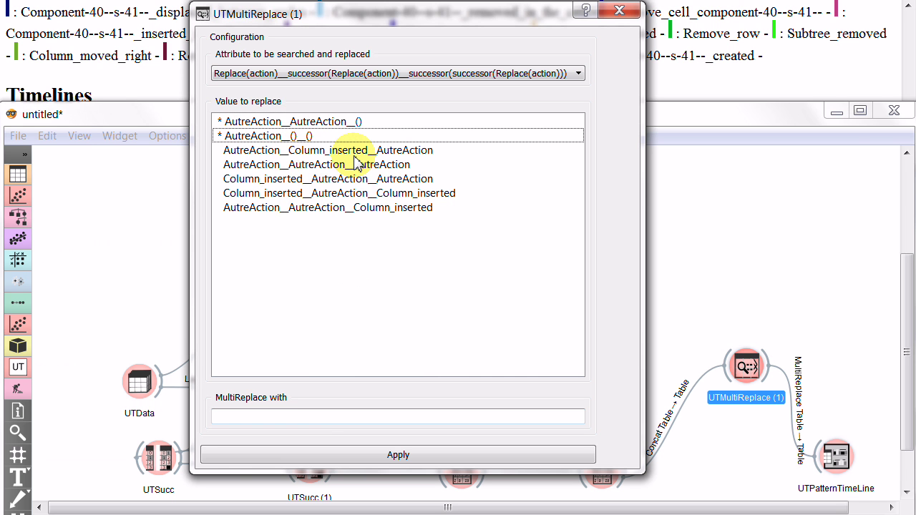
click(278, 169)
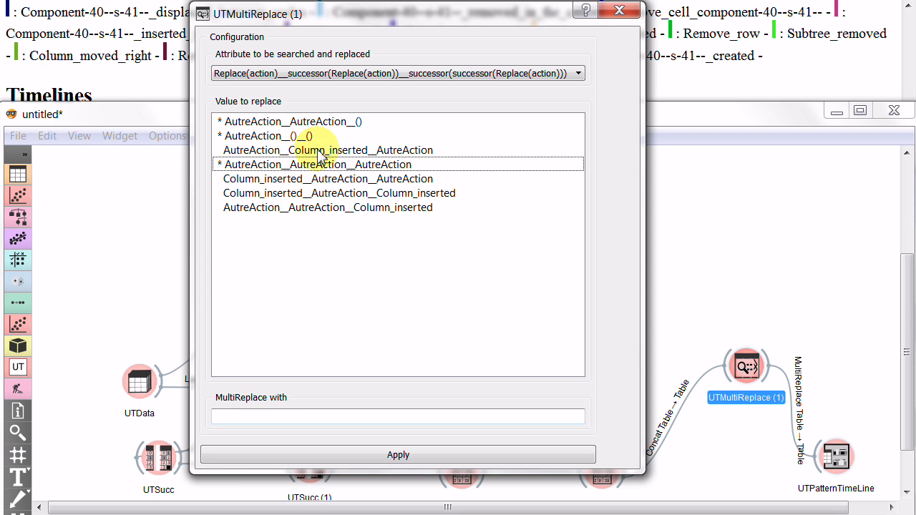
click(309, 180)
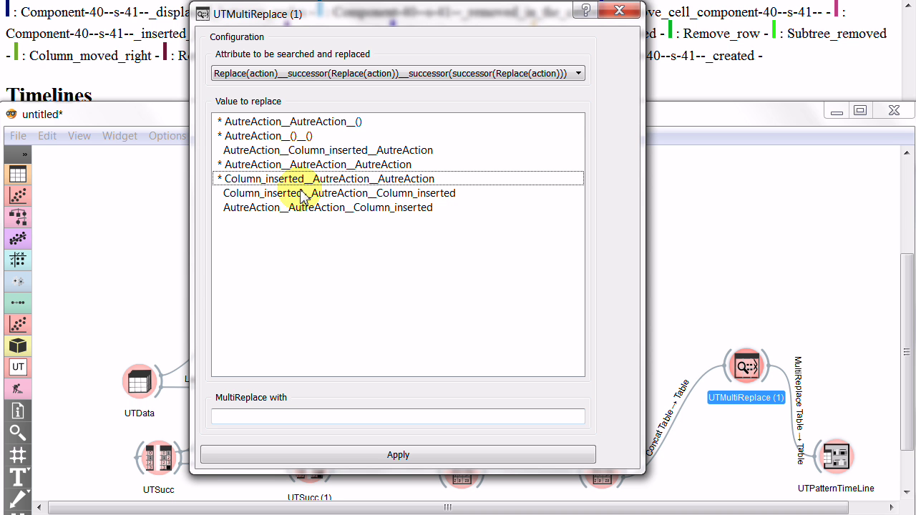
click(295, 207)
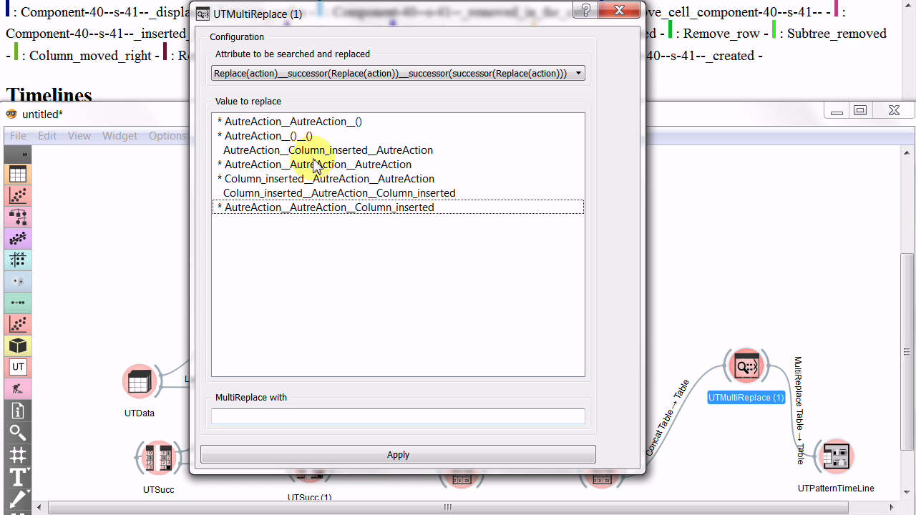
click(250, 192)
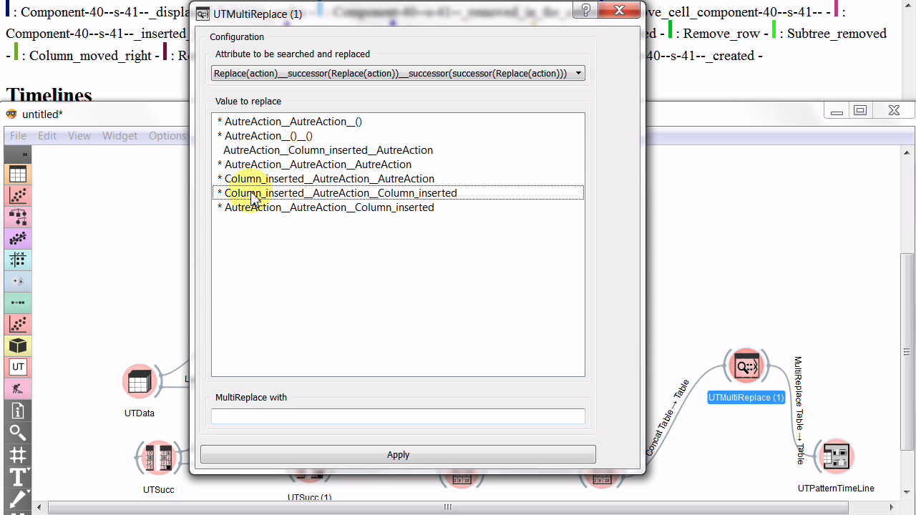
click(262, 149)
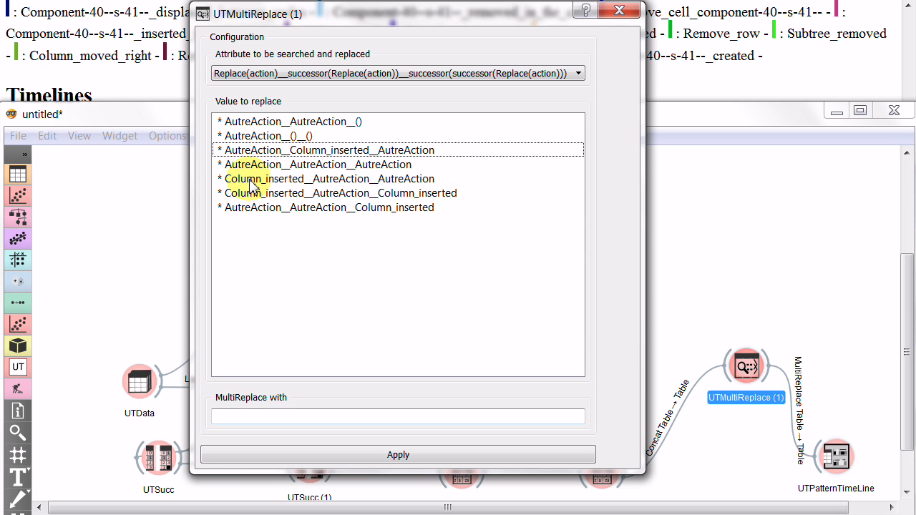
- Unmark Column_inserted__AutreAction__AutreAction and Column_inserted__AutreAction__Column_inserted, and apply the replacement of the other patterns with empty text
click(251, 180)
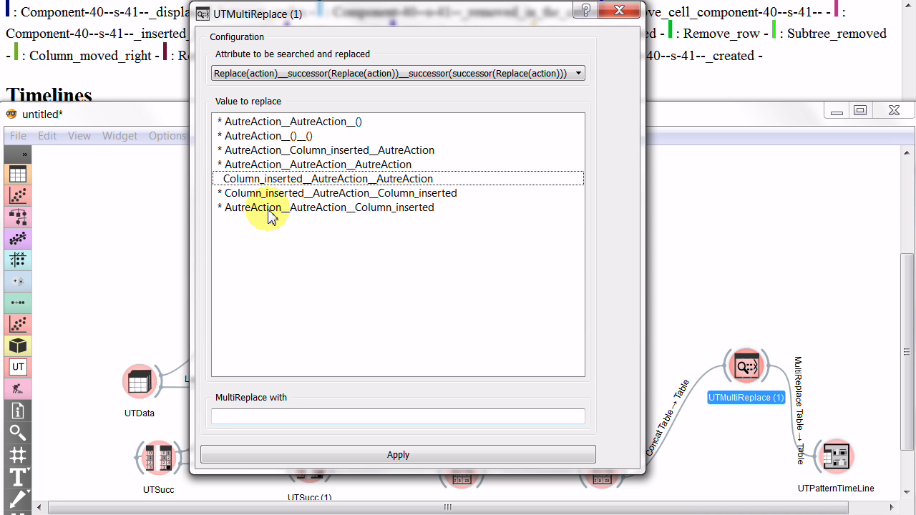
click(254, 193)
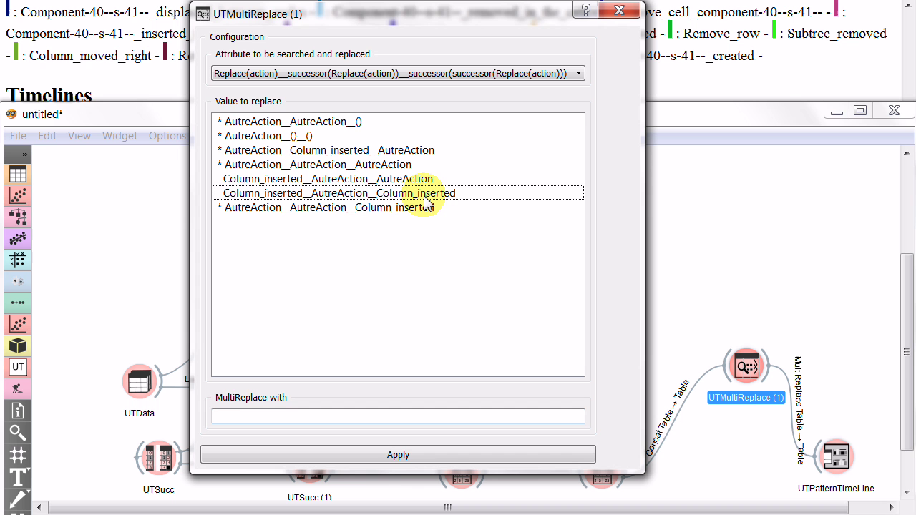
click(396, 455)
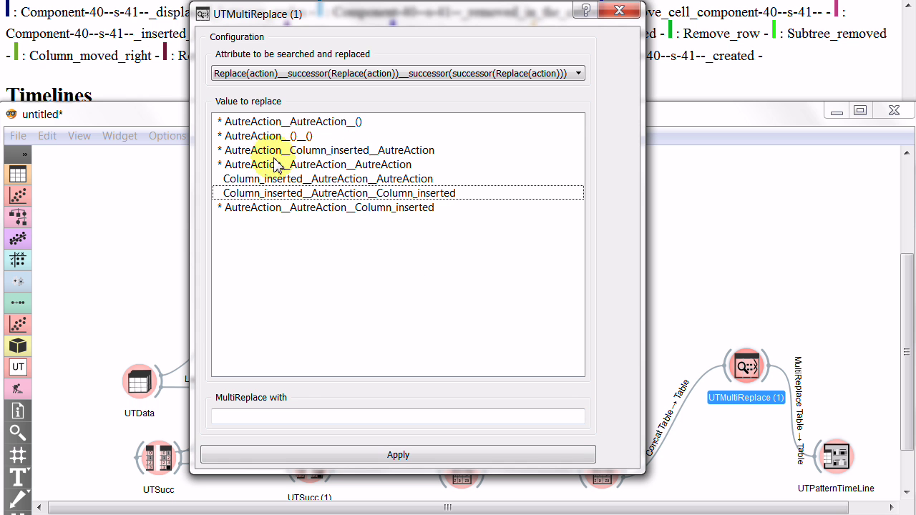
click(242, 419)
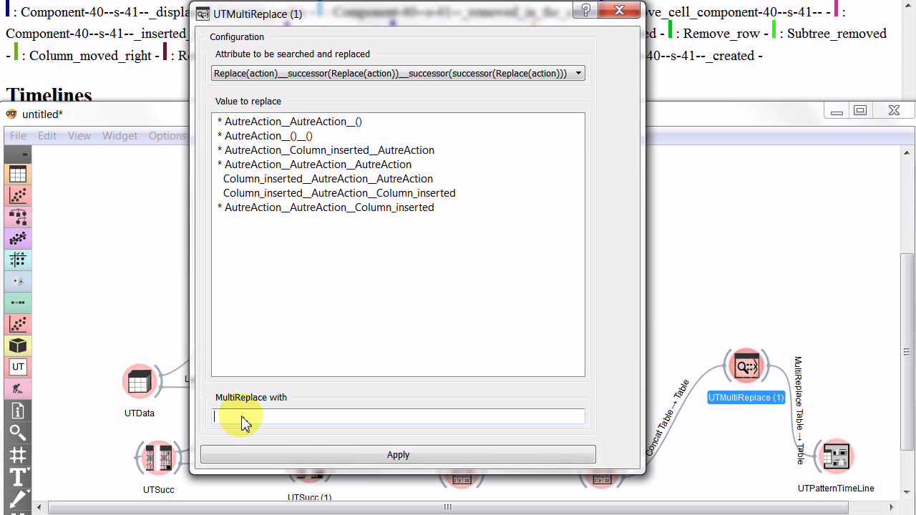
click(318, 465)
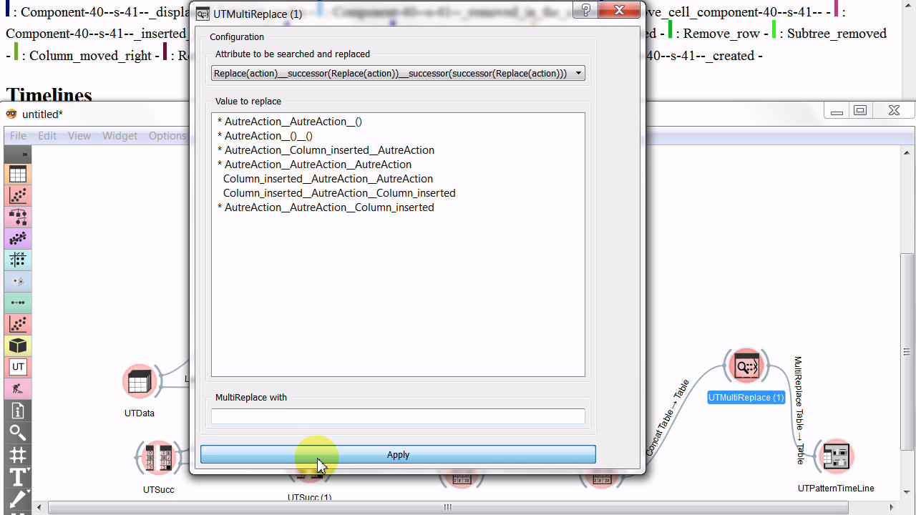
click(318, 455)
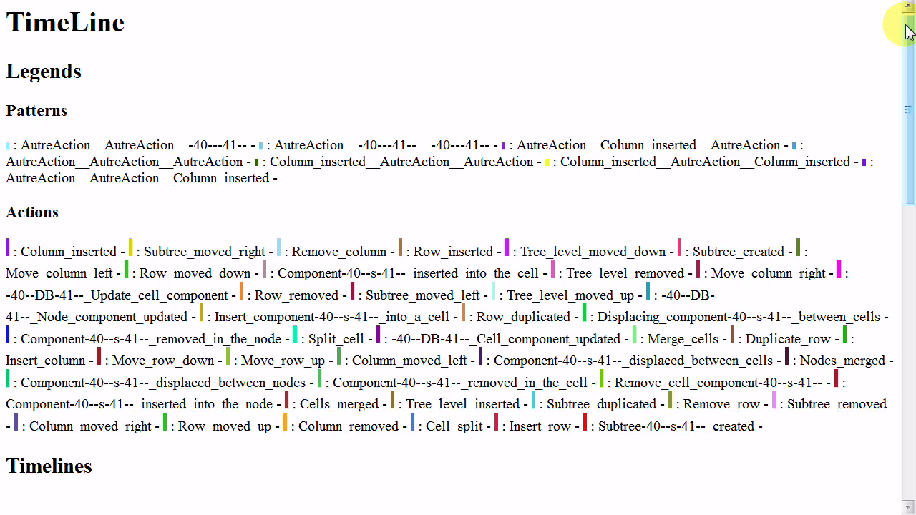
drag(909, 32, 845, 15)
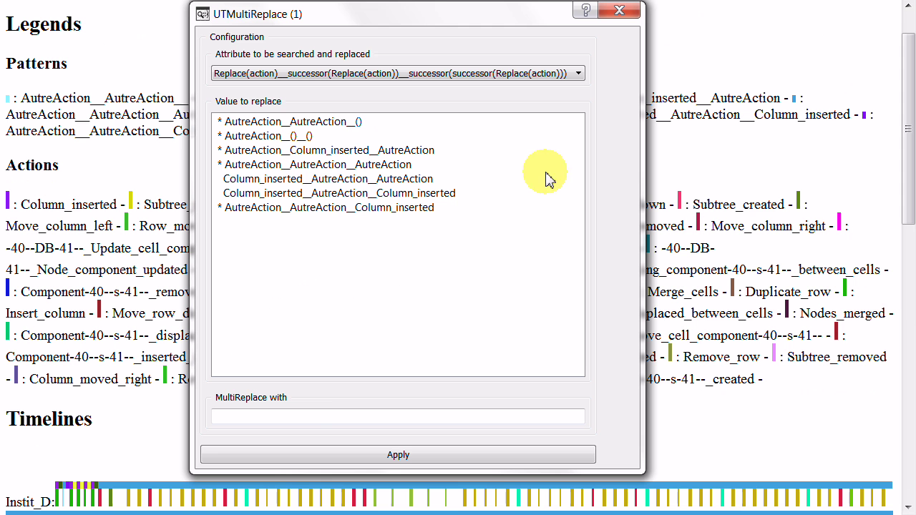
click(315, 417)
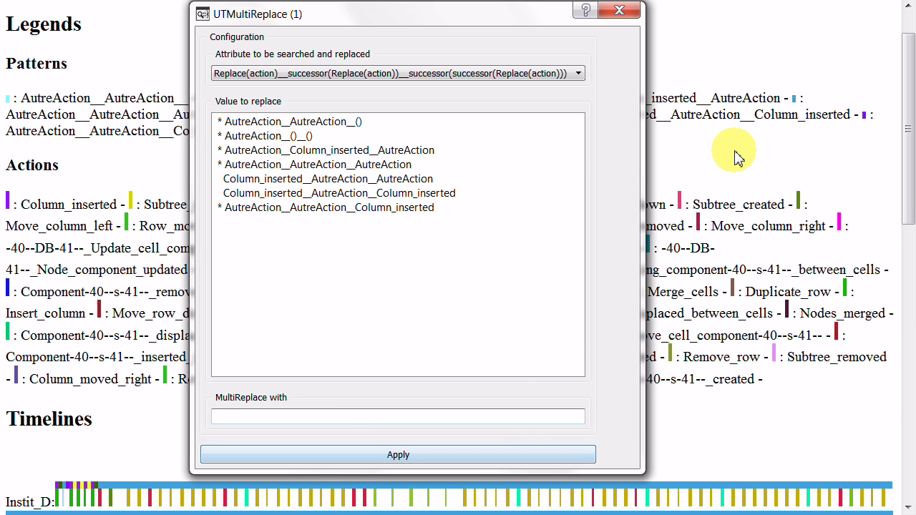
- Set UTPatternTimeLine's pattern attribute to Replace(Replace(action)__successor(Replace(action))__successor(successor(Replace(action)))) and regenerate the timelines
key(alt+Tab)
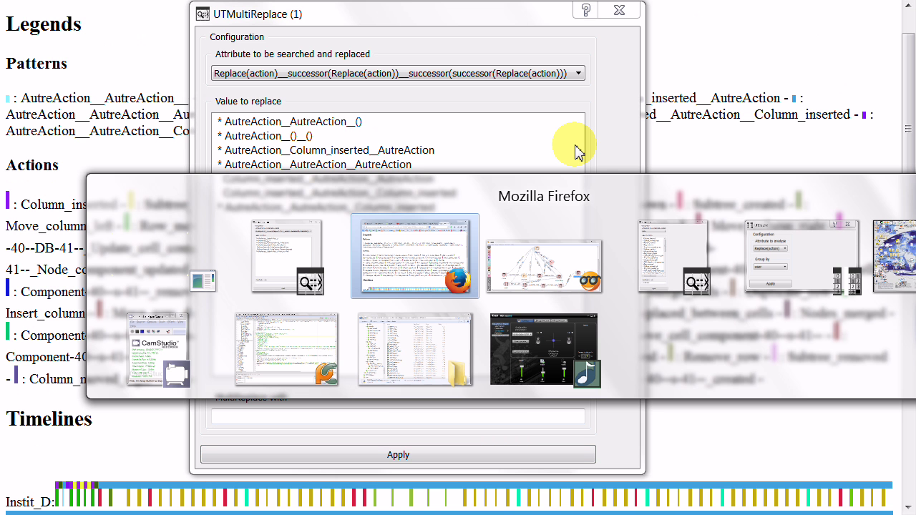
key(alt+Tab)
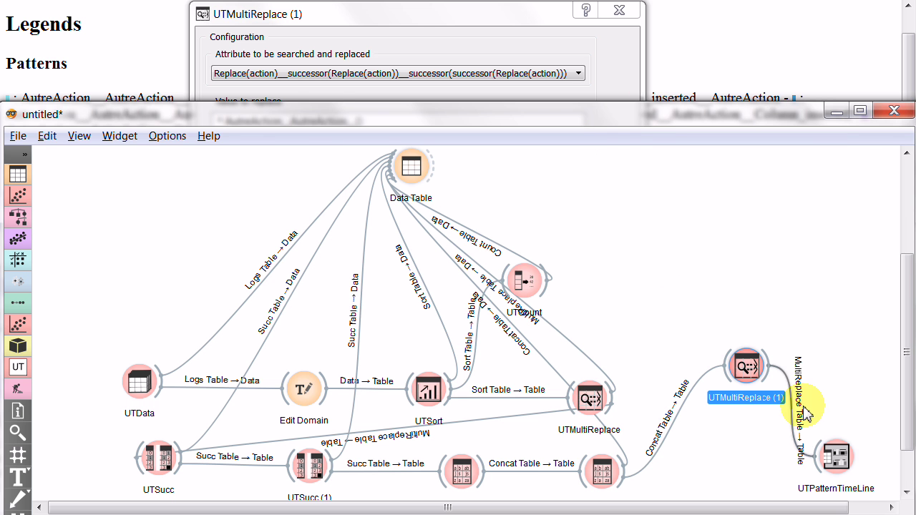
double_click(835, 457)
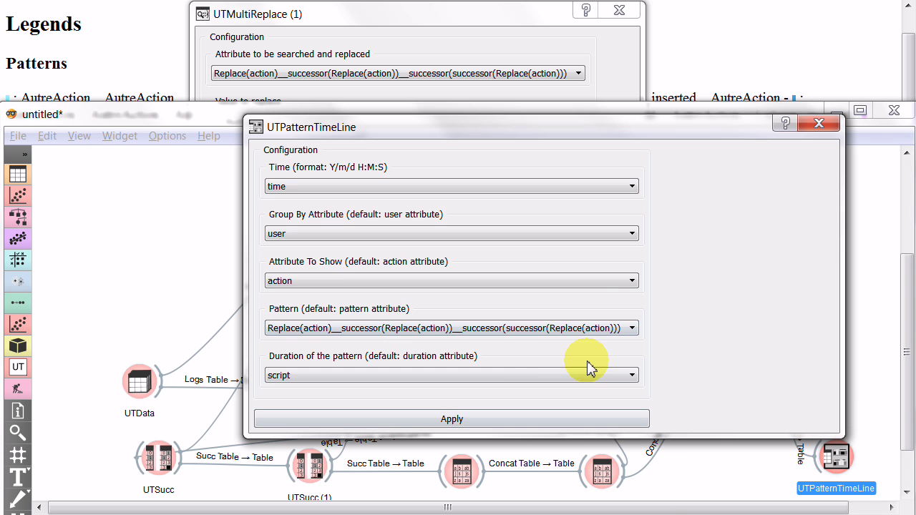
click(601, 328)
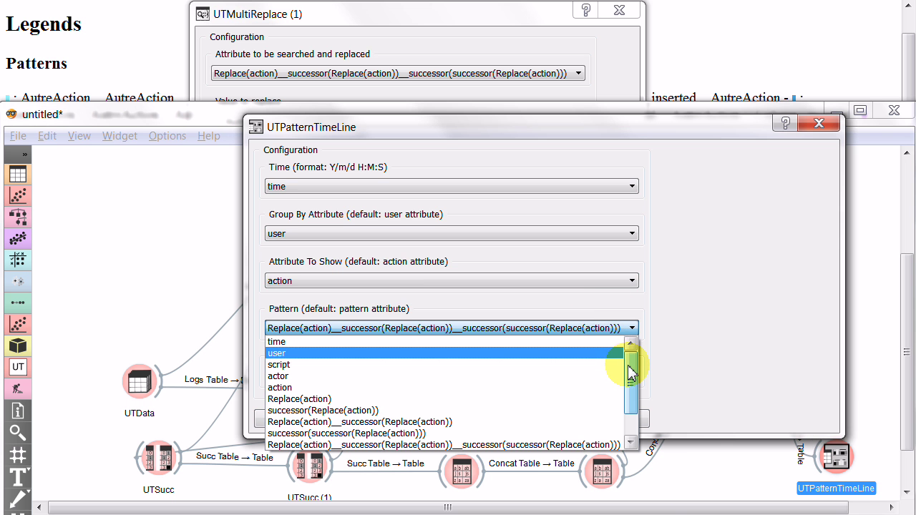
drag(630, 371, 630, 392)
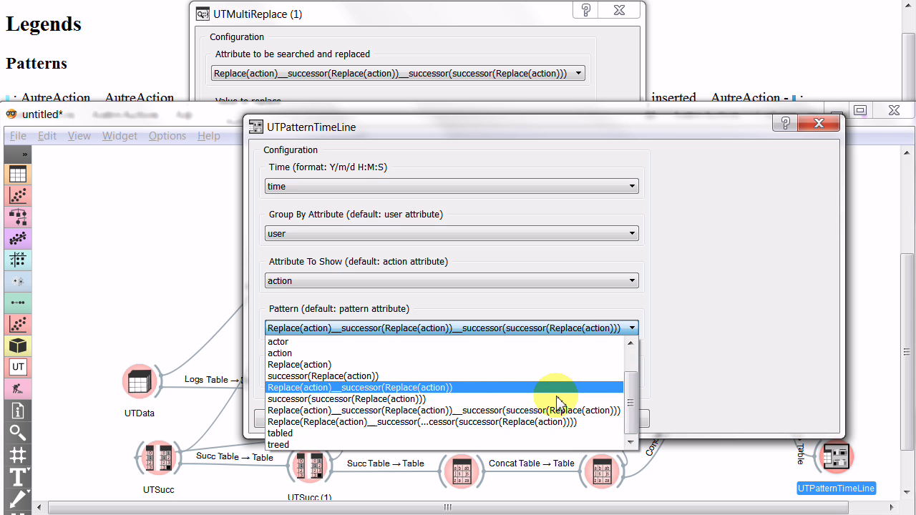
click(551, 423)
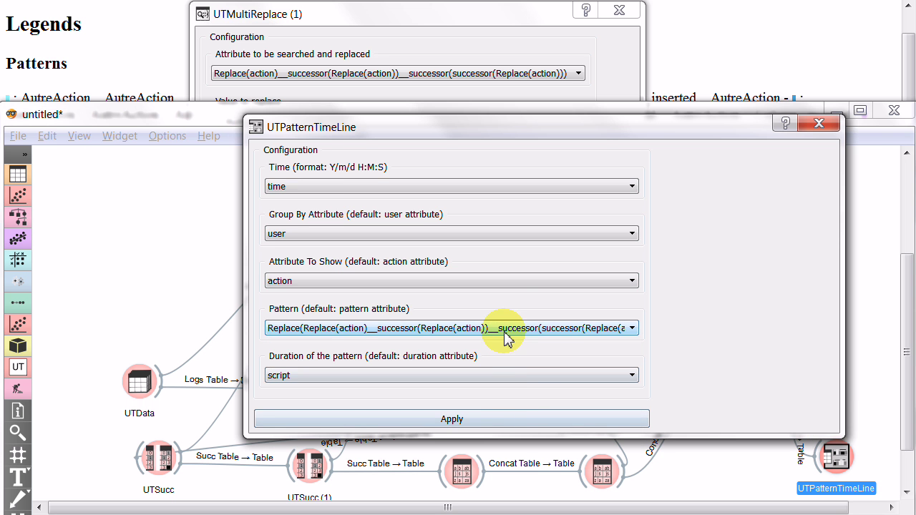
click(507, 420)
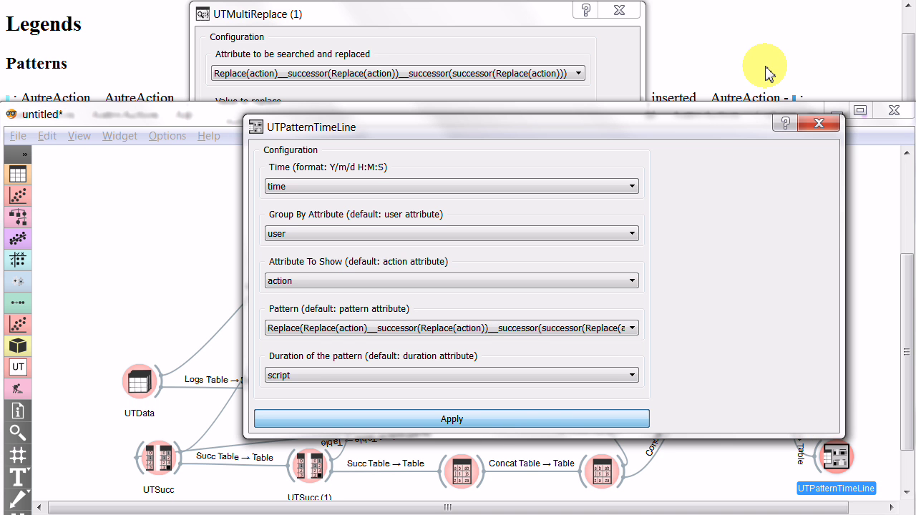
click(595, 422)
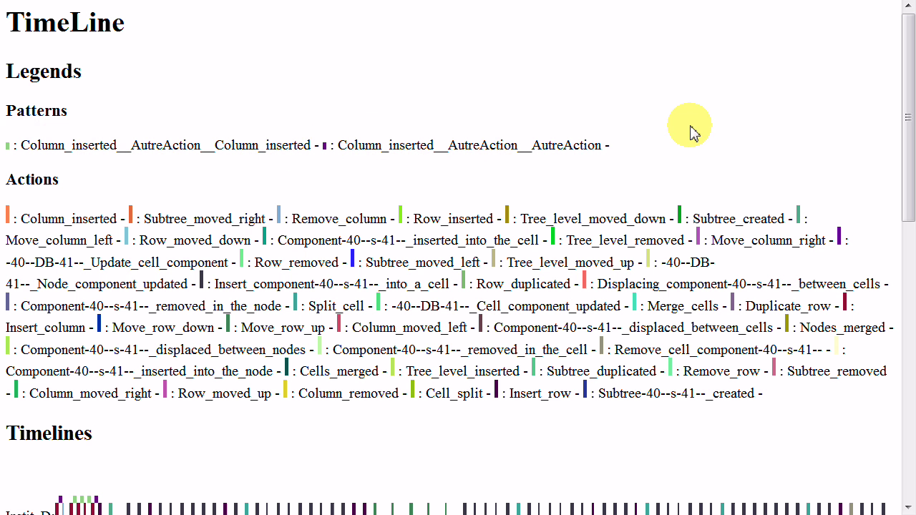
- Survey the regenerated timelines and legends at several page scales to get an overview of all users
click(907, 52)
drag(907, 52, 894, 219)
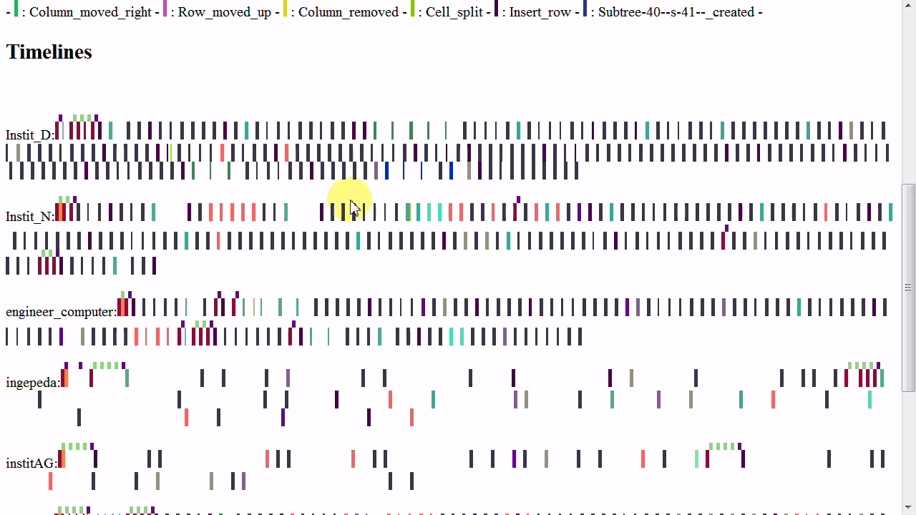
key(ctrl+minus)
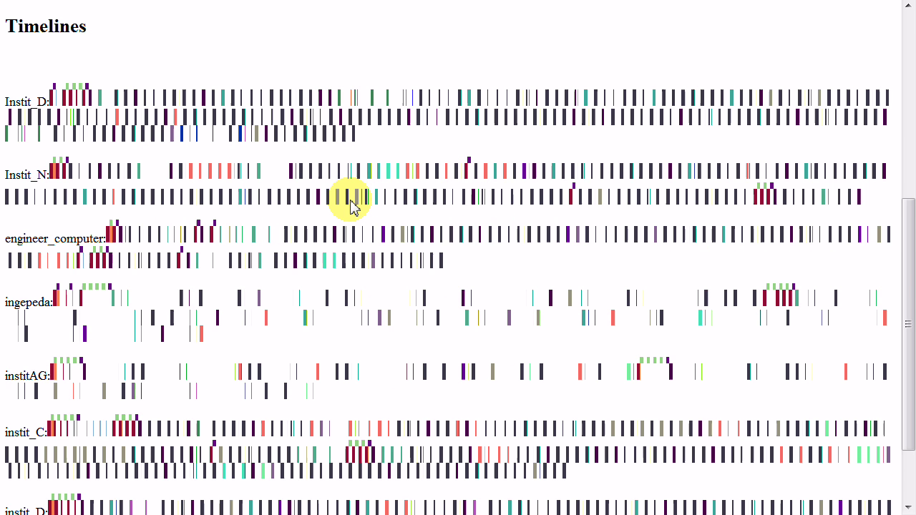
key(ctrl+minus)
key(ctrl+minus)
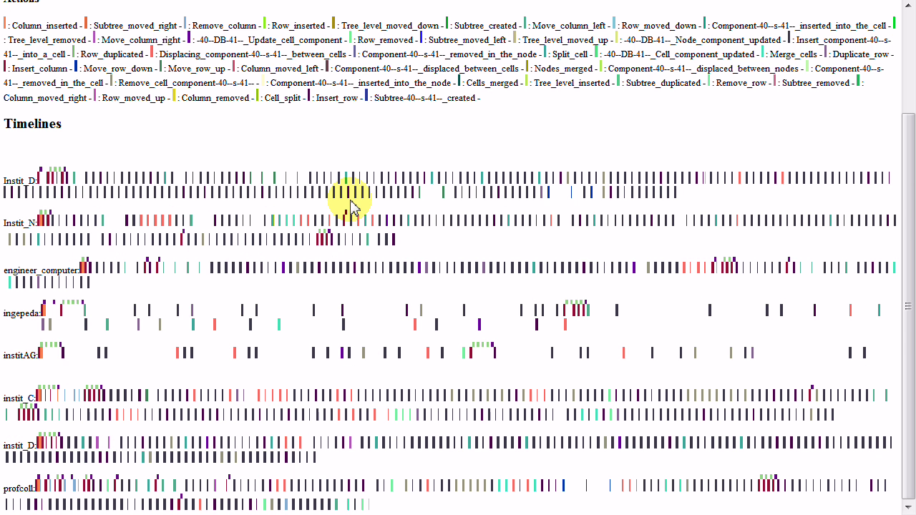
key(ctrl+minus)
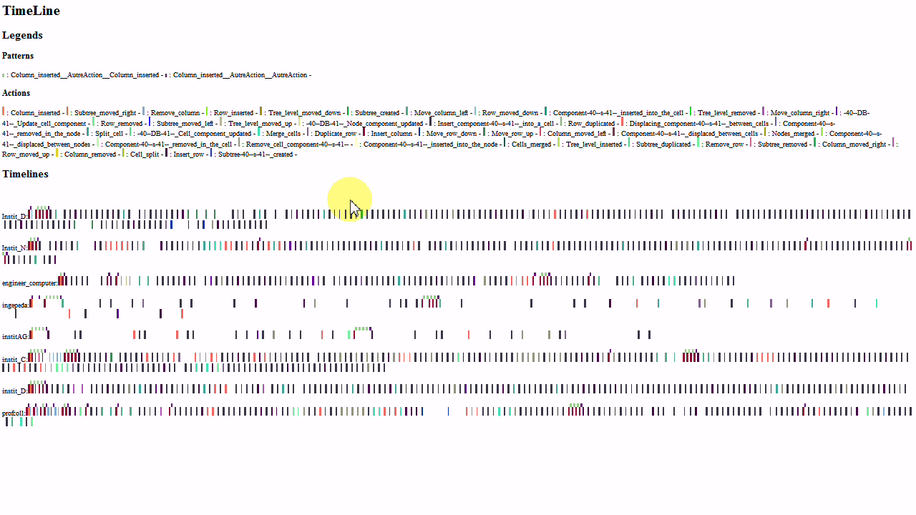
key(ctrl+plus)
key(ctrl+plus)
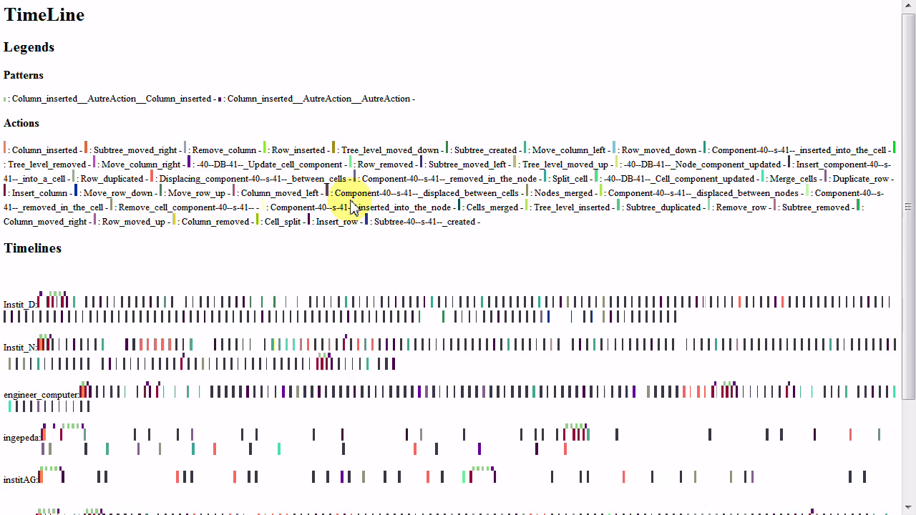
key(ctrl+plus)
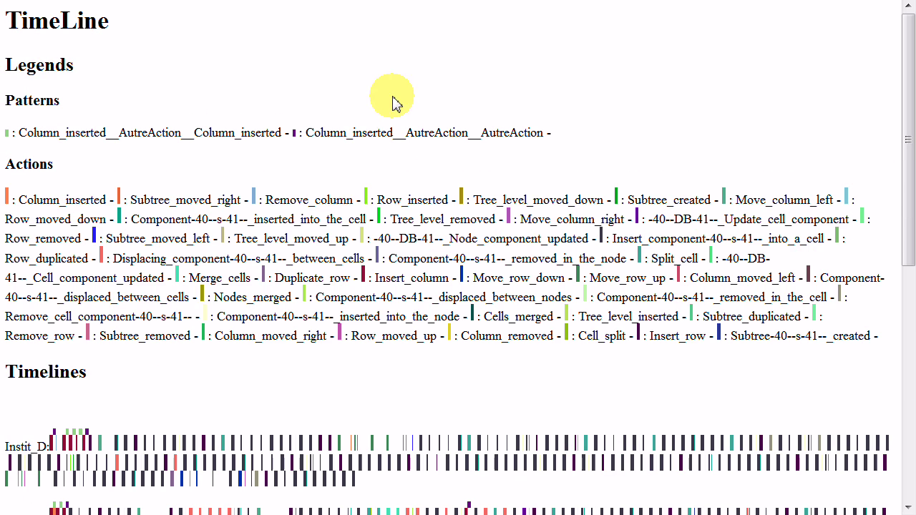
- Compare the Column_inserted patterns in the legend with their occurrences in each user's timeline, from Instit_D down to profcoll
drag(906, 62, 906, 211)
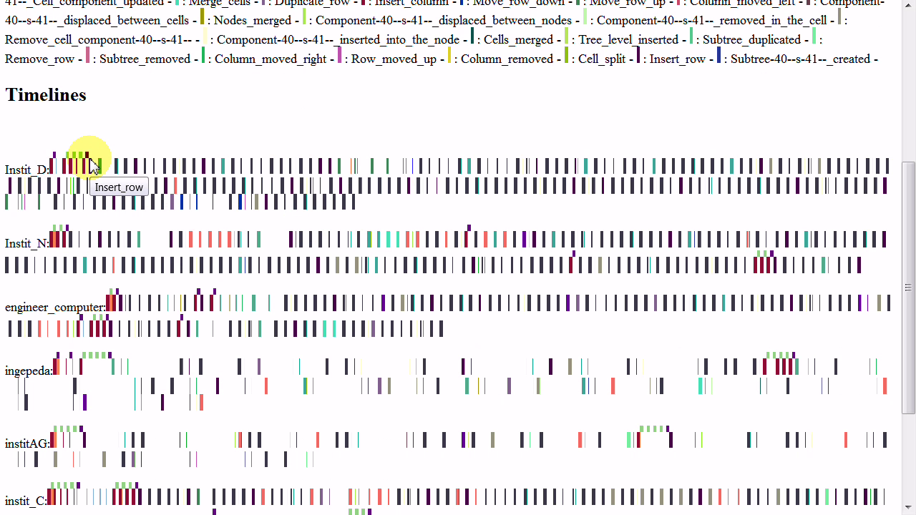
scroll(89, 161, up, 3)
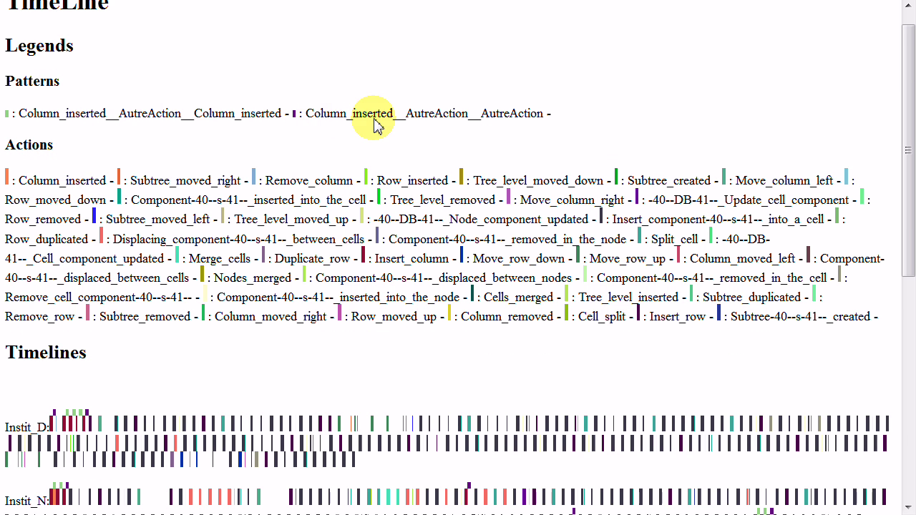
scroll(111, 225, down, 1)
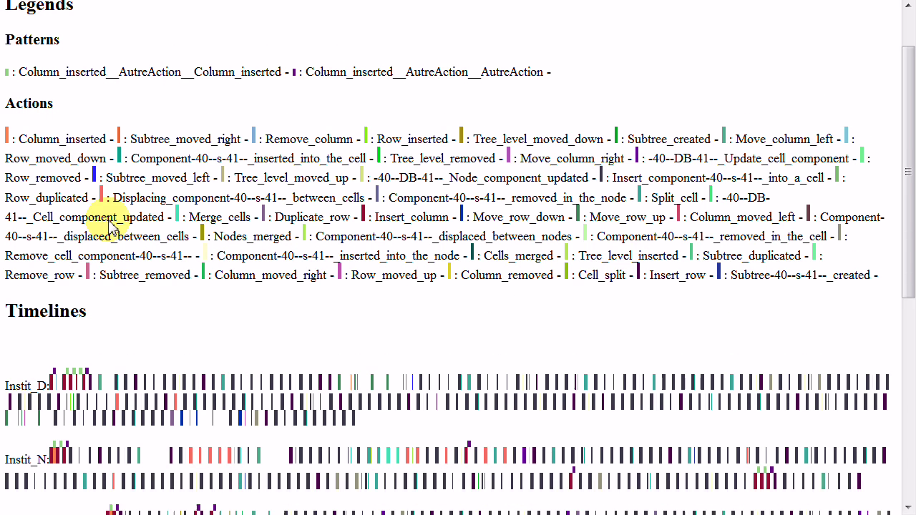
scroll(111, 226, down, 2)
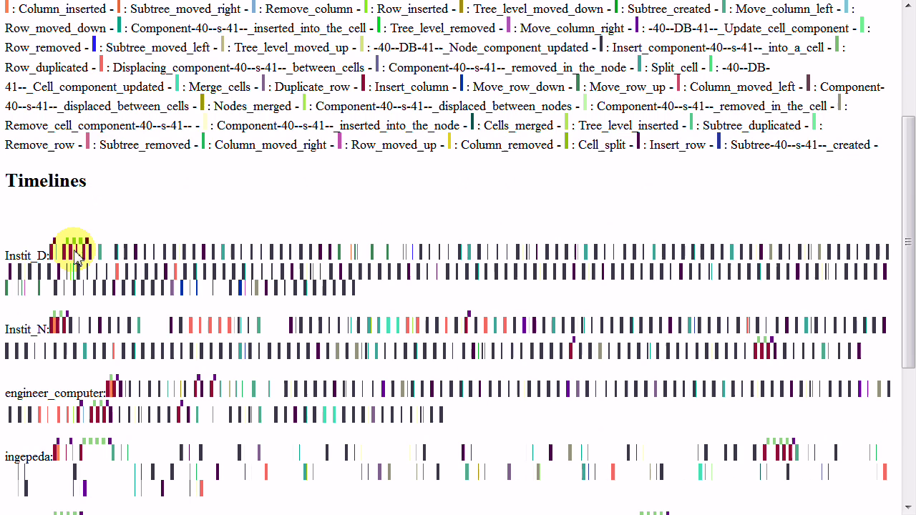
scroll(95, 207, up, 1)
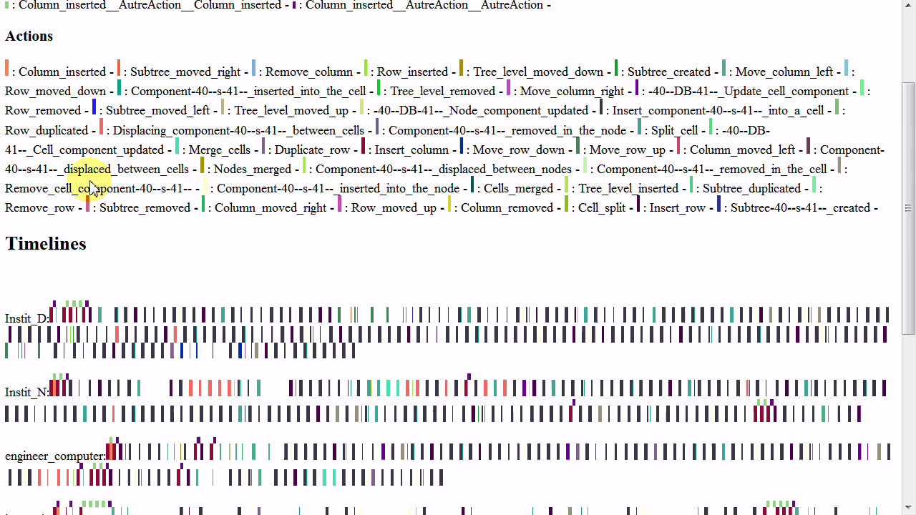
scroll(91, 187, up, 2)
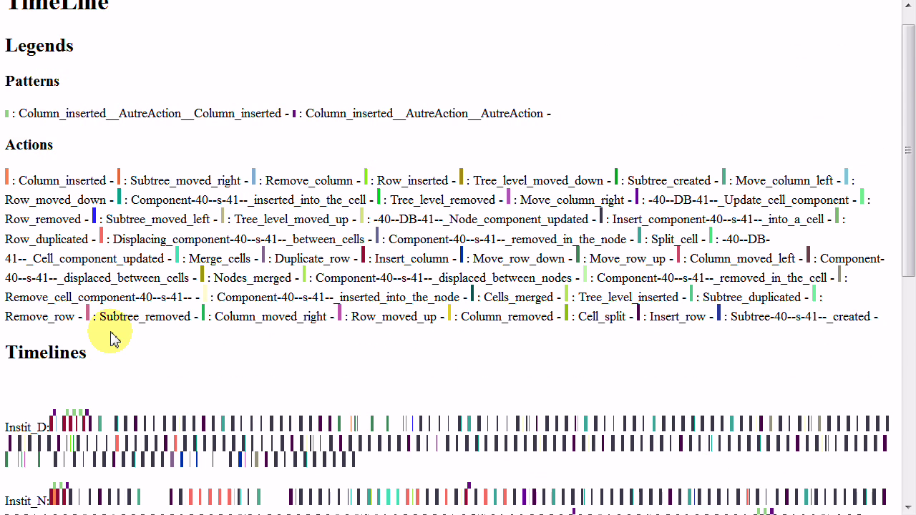
scroll(108, 335, down, 3)
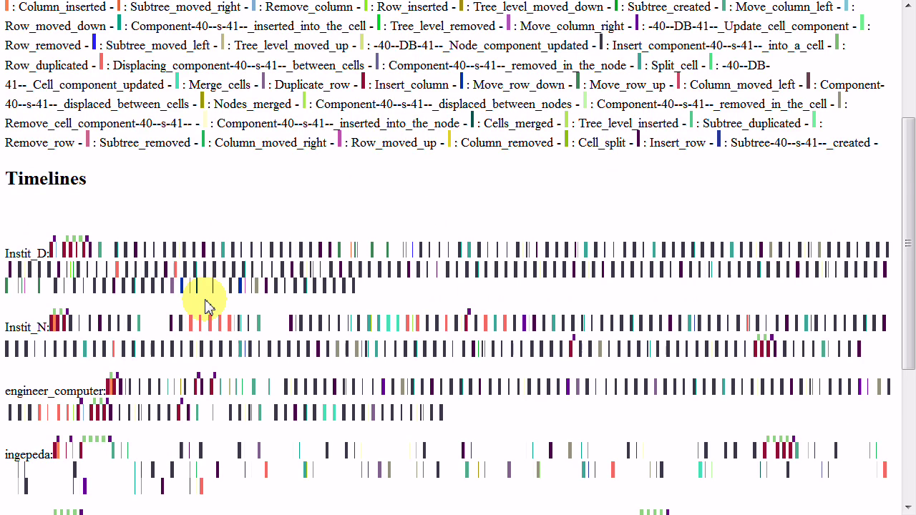
scroll(161, 346, down, 2)
scroll(161, 346, down, 1)
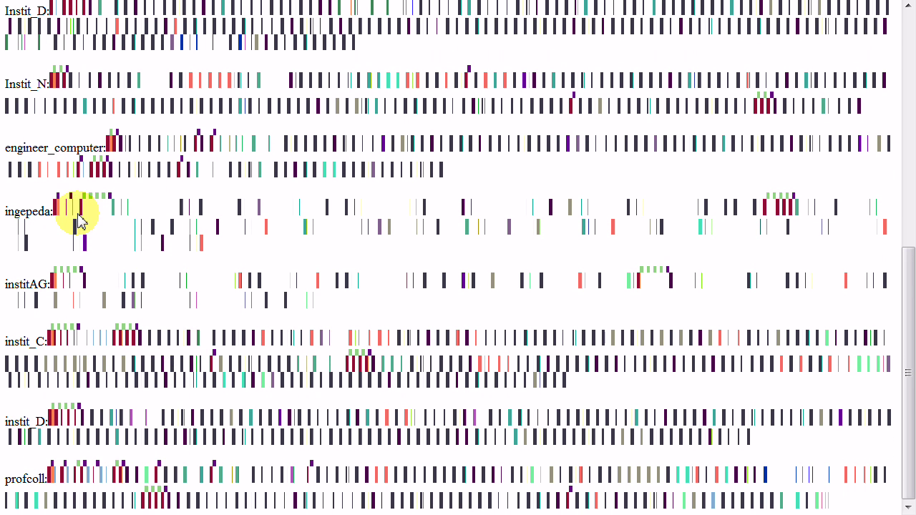
scroll(123, 188, up, 2)
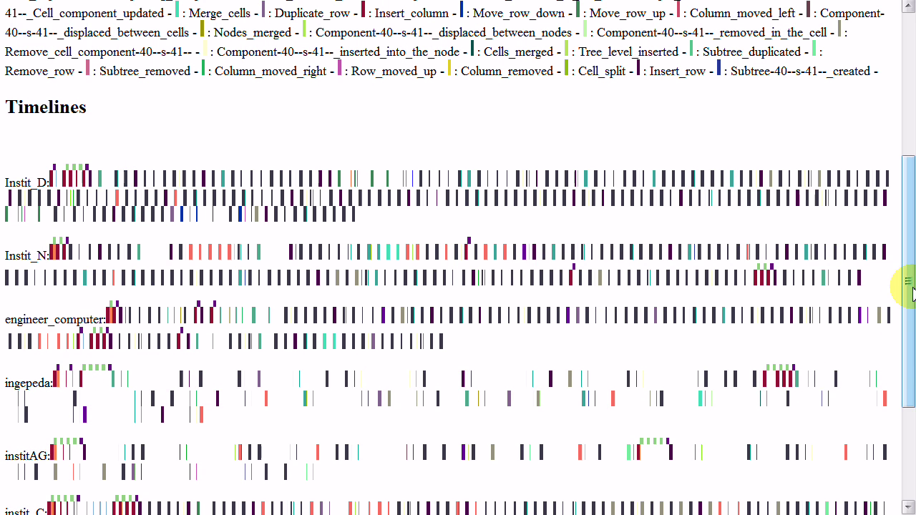
drag(906, 315, 902, 399)
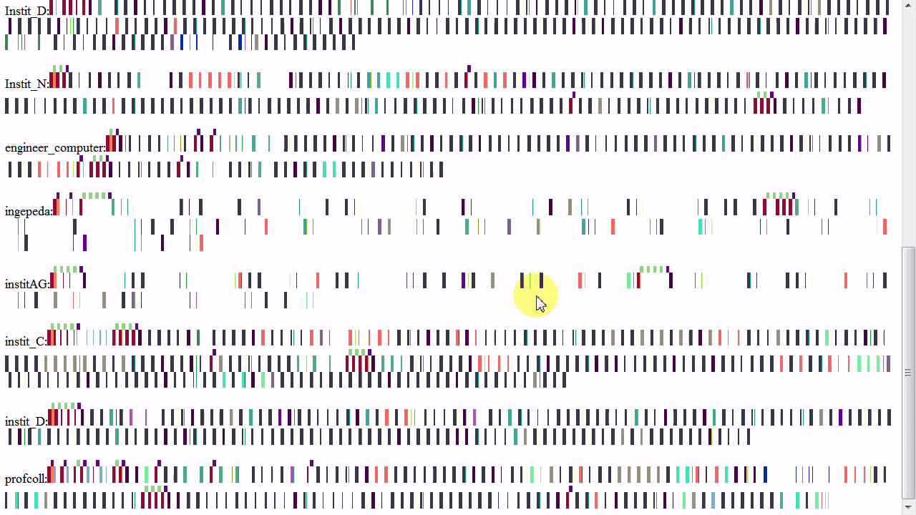
drag(907, 323, 906, 147)
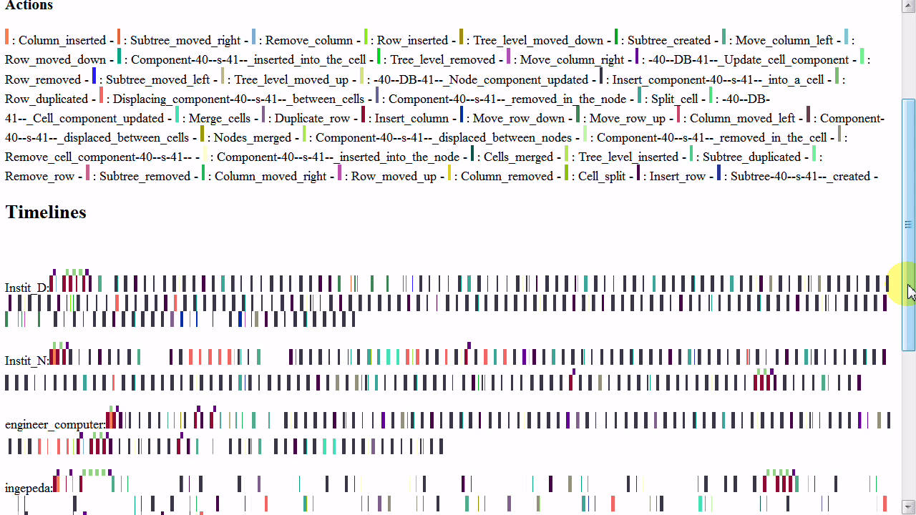
drag(907, 313, 909, 446)
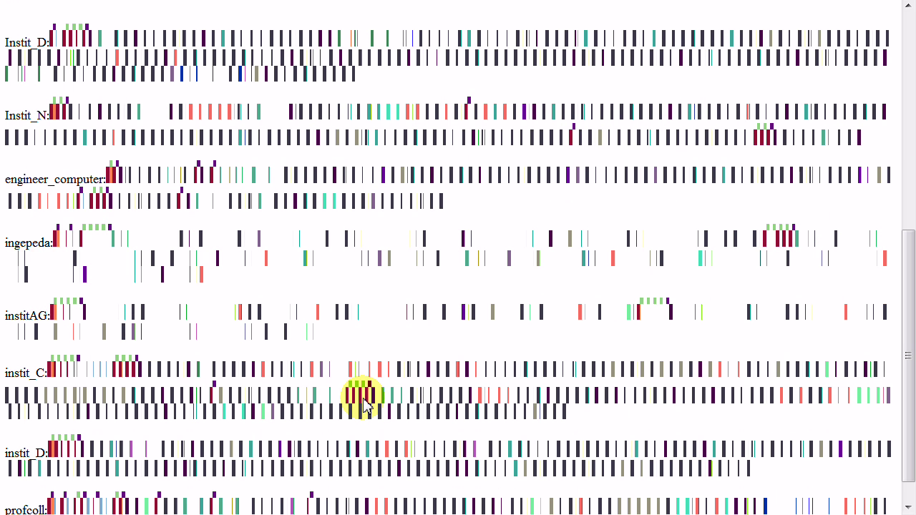
drag(905, 329, 906, 411)
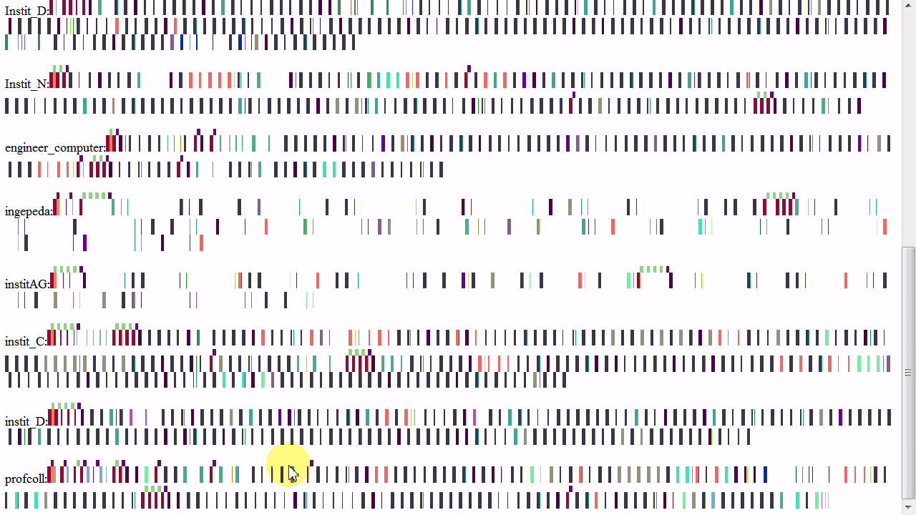
- Recheck the pattern marks above the users' timelines against the two entries in the pattern legend
drag(906, 329, 856, 218)
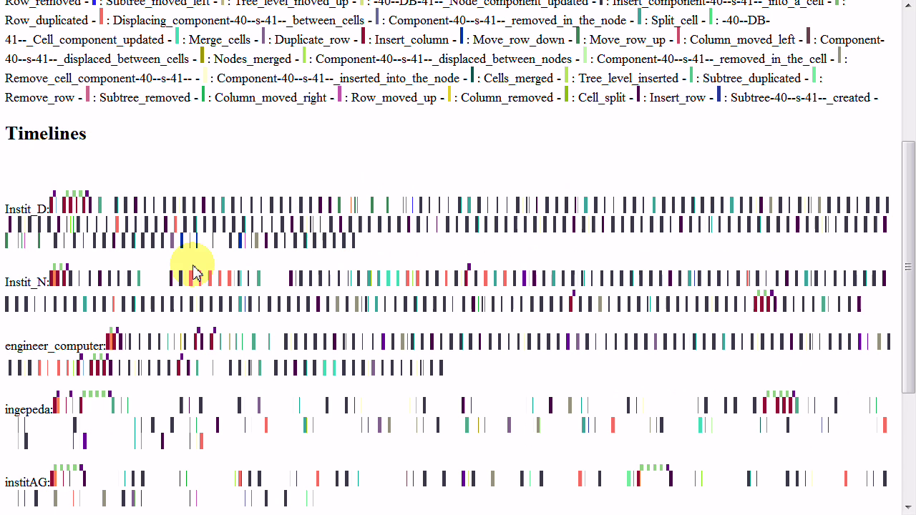
drag(911, 238, 912, 349)
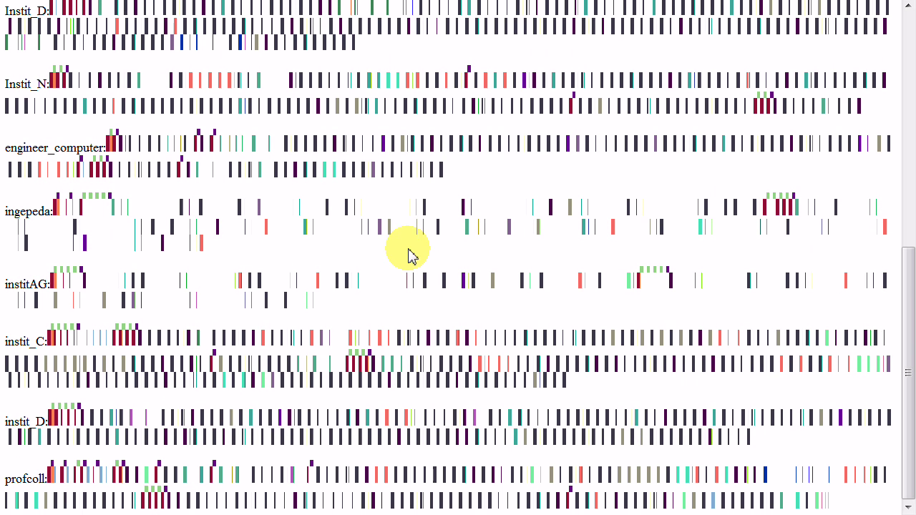
drag(912, 272, 911, 78)
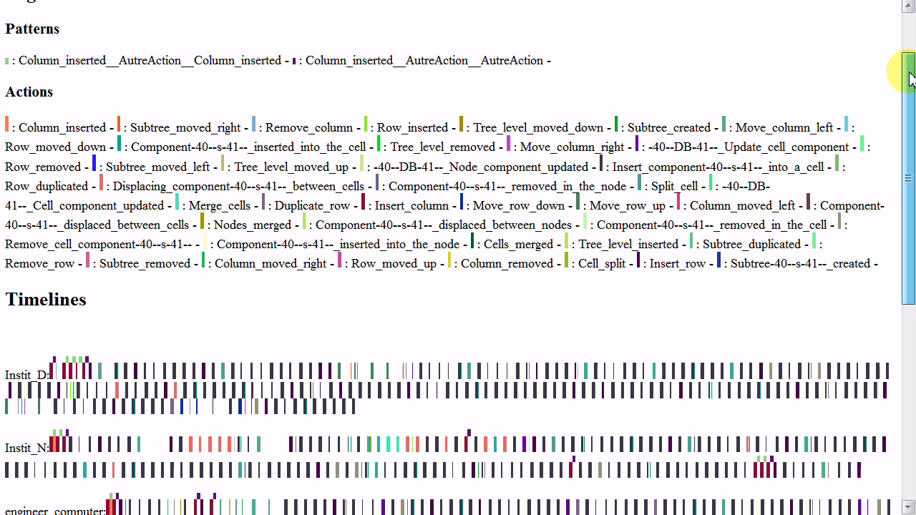
scroll(905, 22, up, 1)
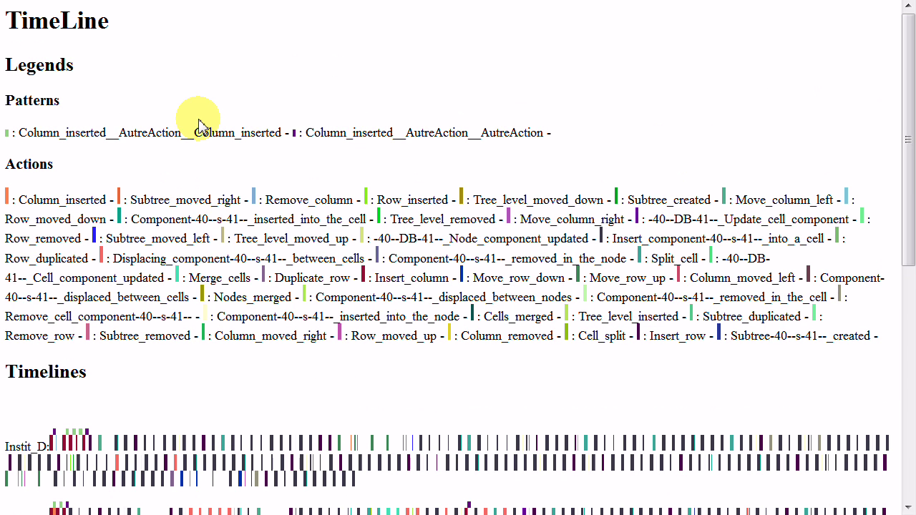
- Switch back to the Orange workflow and remove the Data Table and UTCount widgets
key(alt+Tab)
key(alt+Tab)
key(alt+Tab)
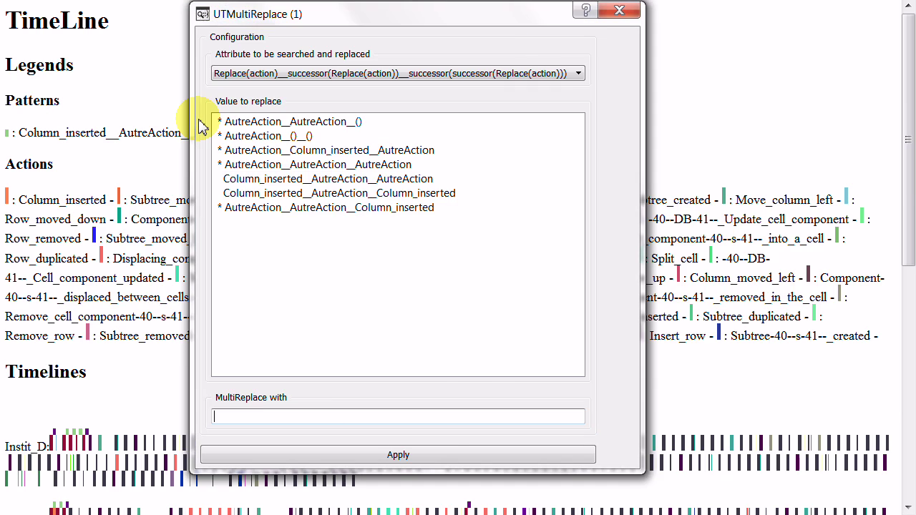
key(alt+Tab)
key(alt+Tab)
key(alt+Tab)
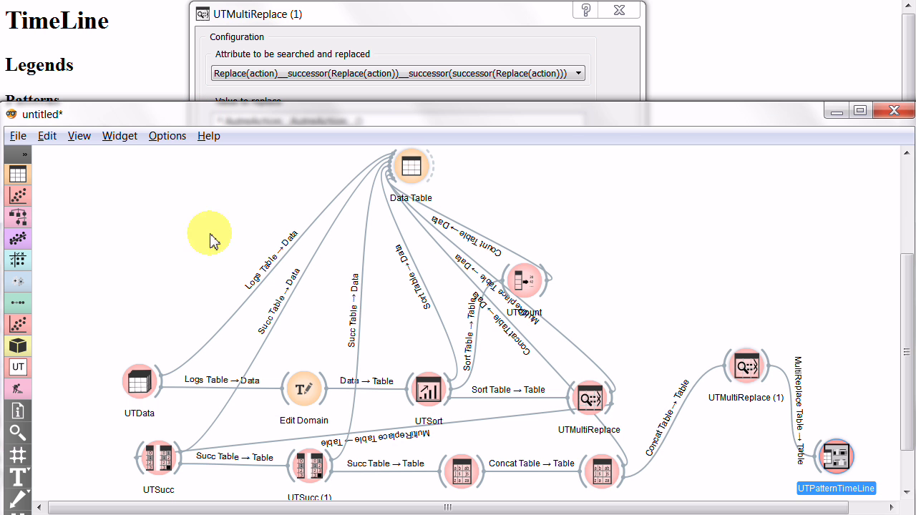
click(425, 181)
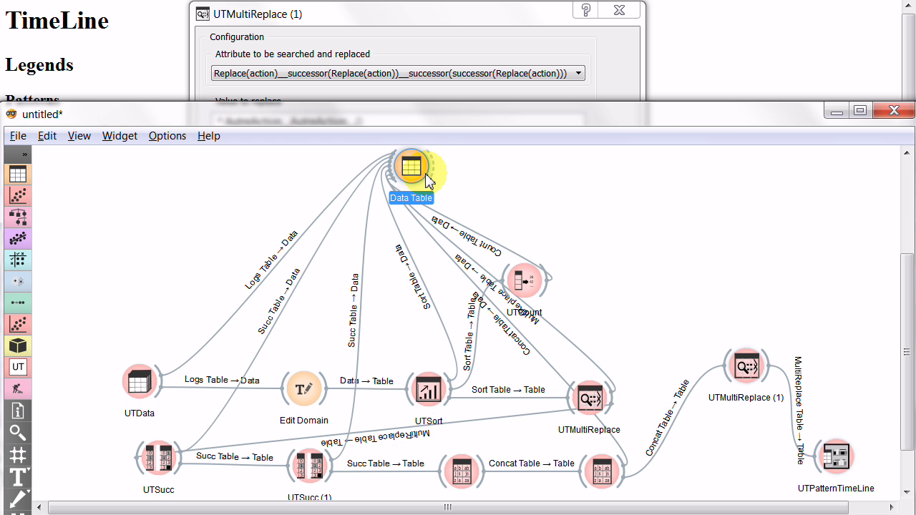
key(Delete)
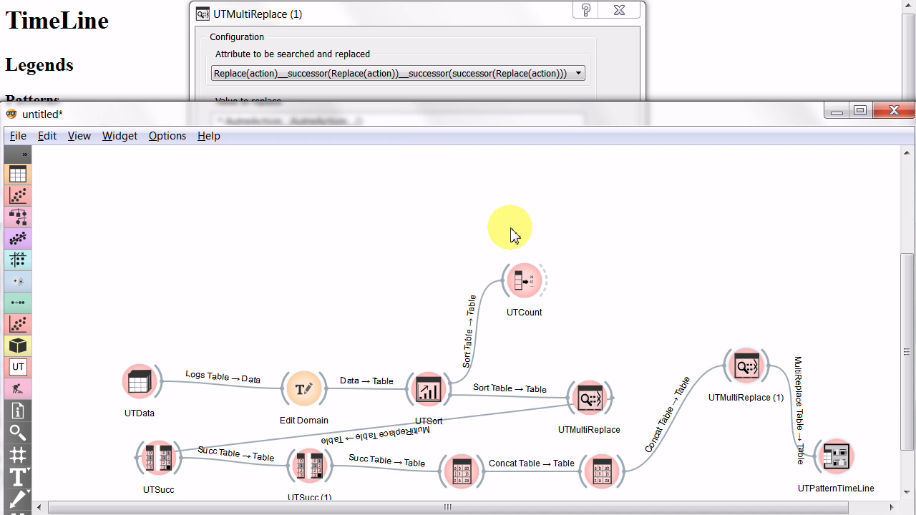
drag(525, 286, 535, 295)
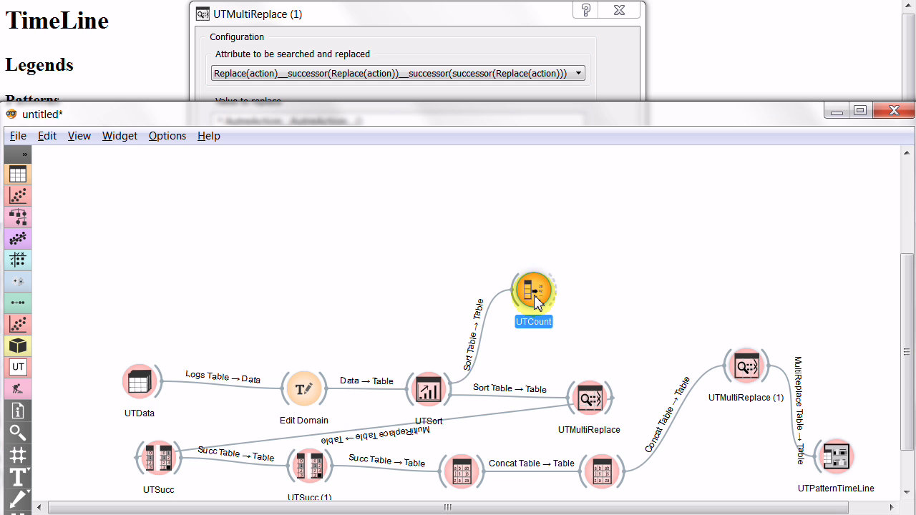
key(Delete)
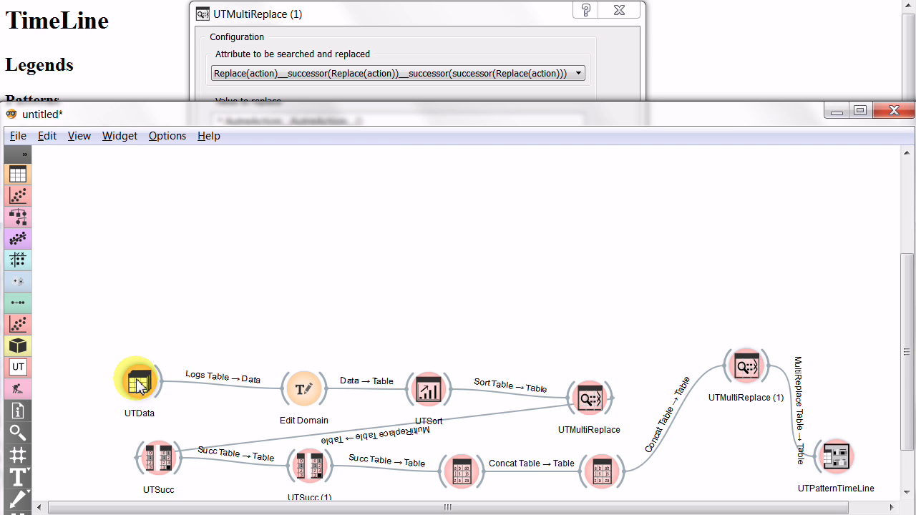
- Arrange UTData, Edit Domain and UTSort in one row high on the canvas and place UTMultiReplace beneath UTData
drag(139, 383, 187, 207)
drag(301, 400, 325, 216)
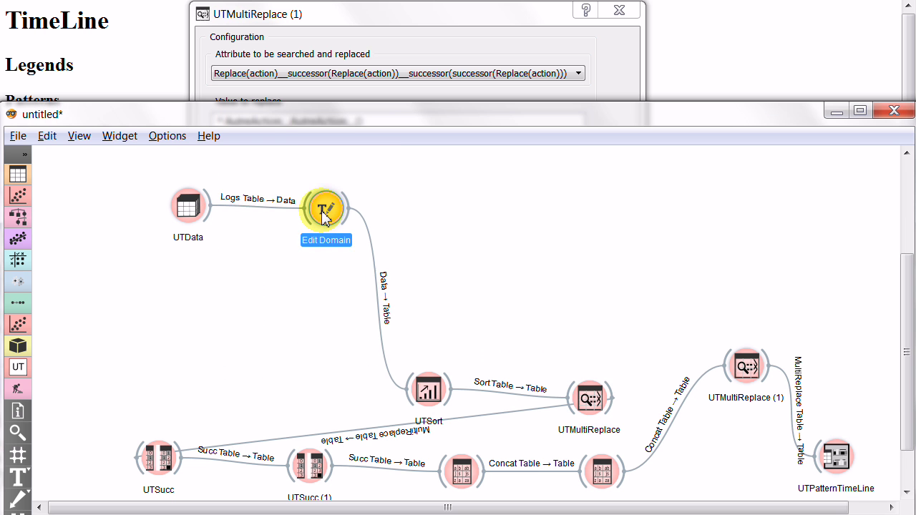
drag(428, 388, 478, 204)
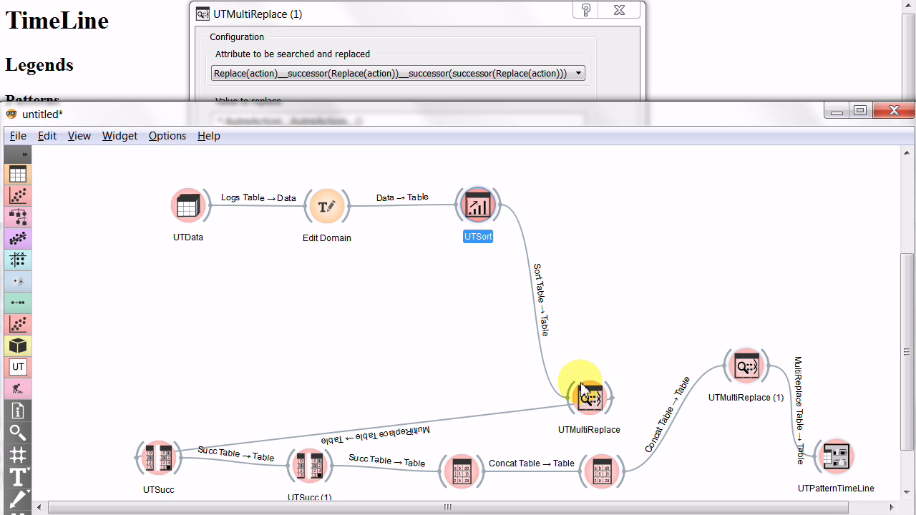
drag(584, 394, 185, 308)
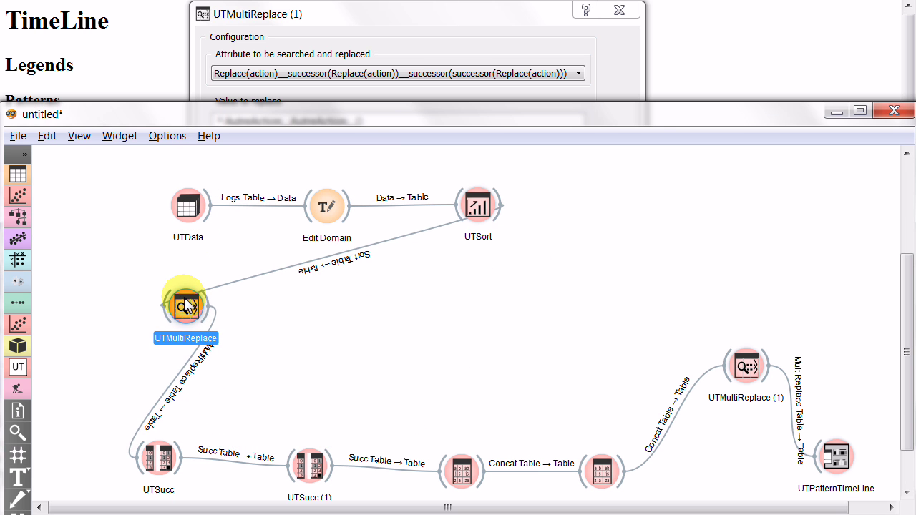
- Place UTSucc, UTSucc (1), UTConcat, UTConcat (1) and UTMultiReplace (1) in a zigzag beside UTMultiReplace
click(174, 455)
drag(177, 456, 343, 298)
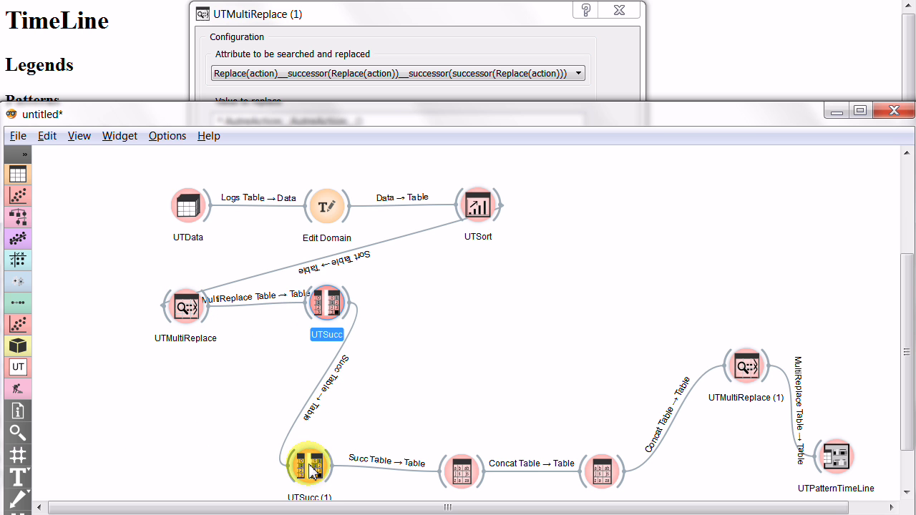
drag(315, 468, 363, 407)
click(458, 469)
drag(458, 469, 445, 298)
drag(598, 467, 516, 403)
click(737, 367)
drag(737, 366, 606, 306)
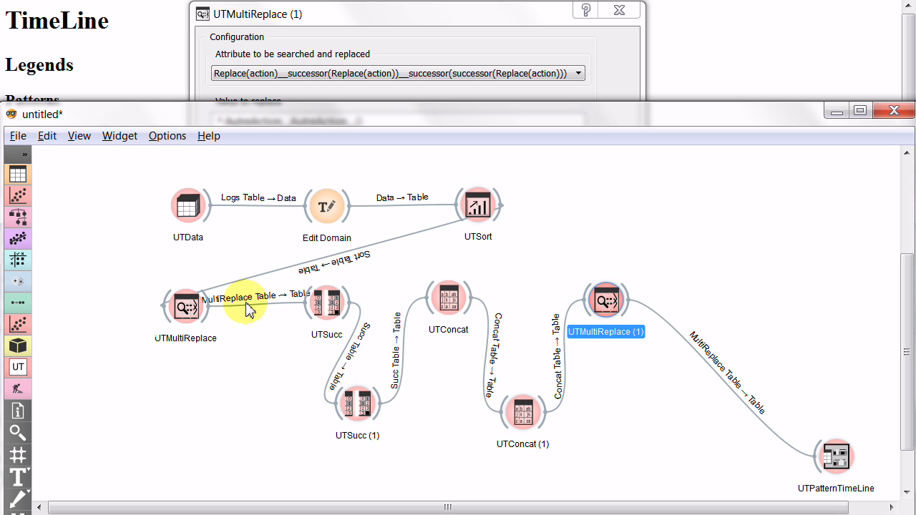
- Stack UTSucc above UTSucc (1) and UTConcat above UTConcat (1), then align UTMultiReplace (1) and UTPatternTimeLine with the lower widgets
drag(339, 306, 404, 290)
drag(357, 403, 387, 356)
drag(449, 299, 559, 276)
drag(530, 401, 554, 366)
drag(605, 310, 724, 373)
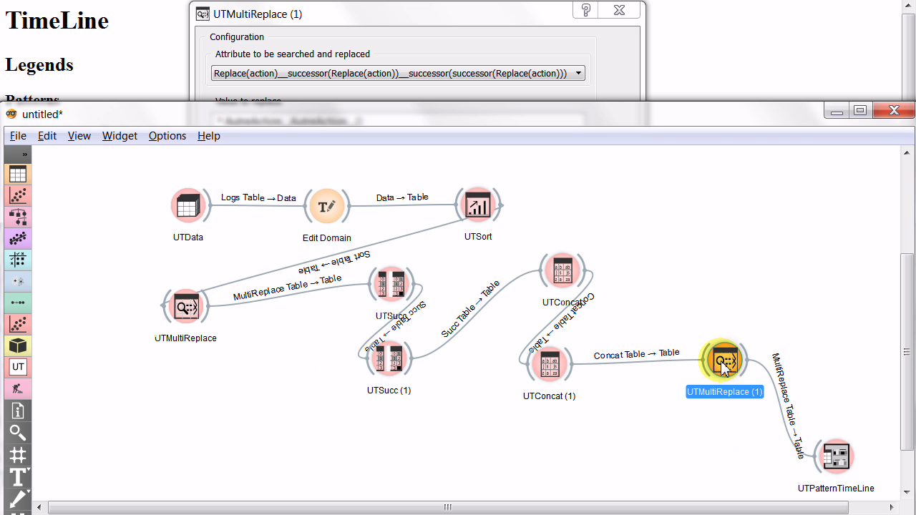
drag(838, 458, 856, 369)
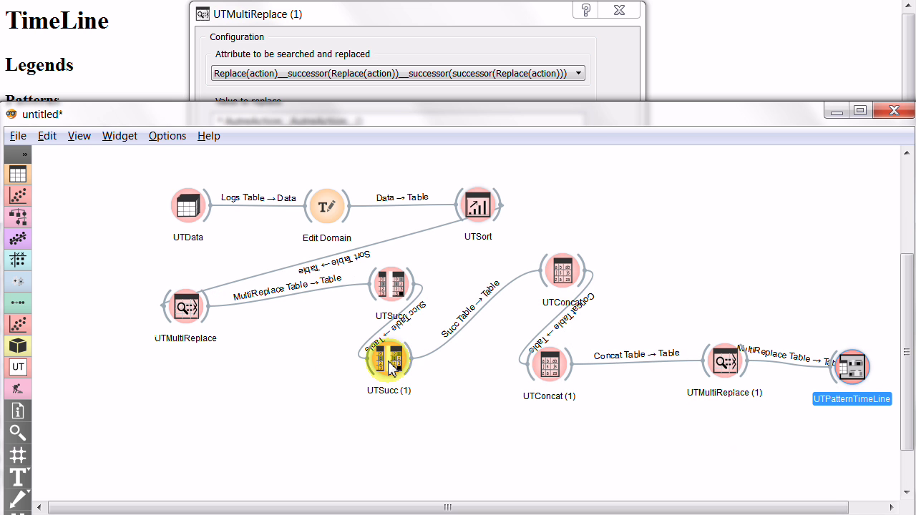
- Set UTSucc and UTSucc (1) side by side, with UTConcat and UTConcat (1) side by side directly beneath them
drag(379, 358, 508, 286)
drag(563, 274, 381, 357)
drag(549, 365, 510, 363)
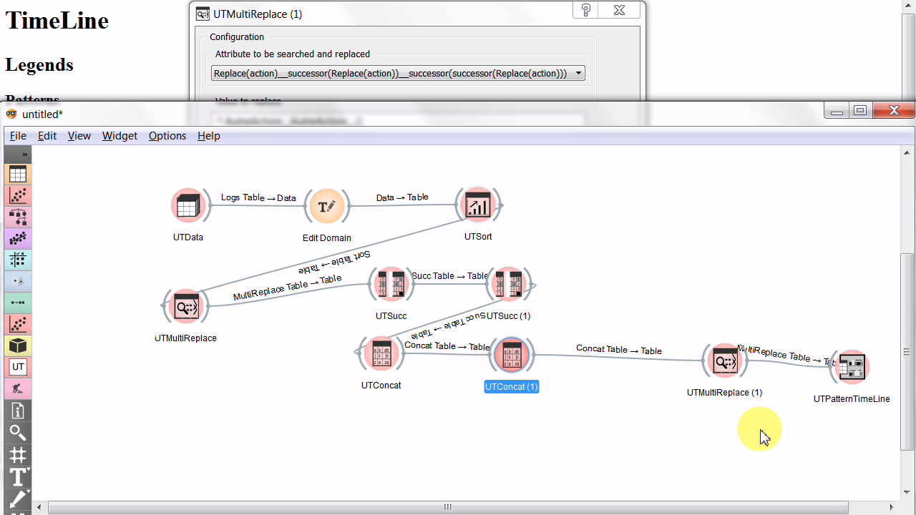
- Save the workflow to the UnderTracks database under the name EdiT2 (1)
click(15, 137)
mouse_move(41, 229)
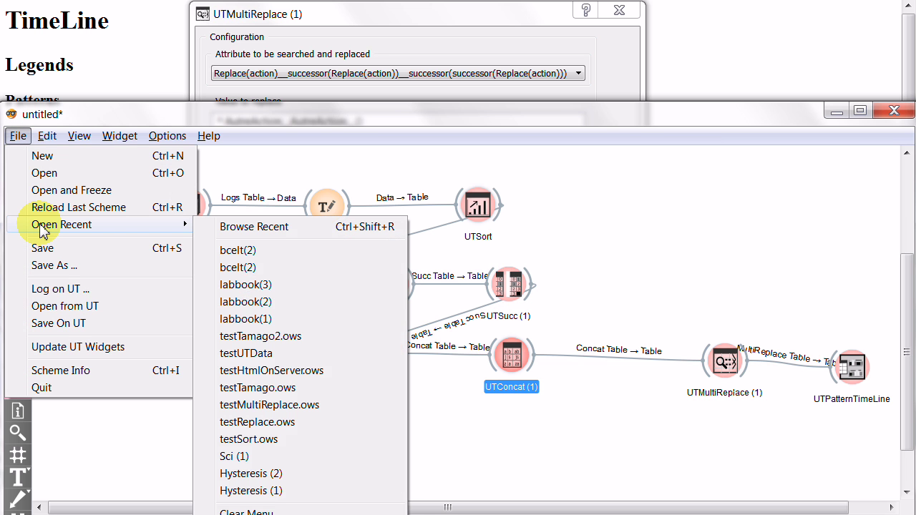
key(ctrl+i)
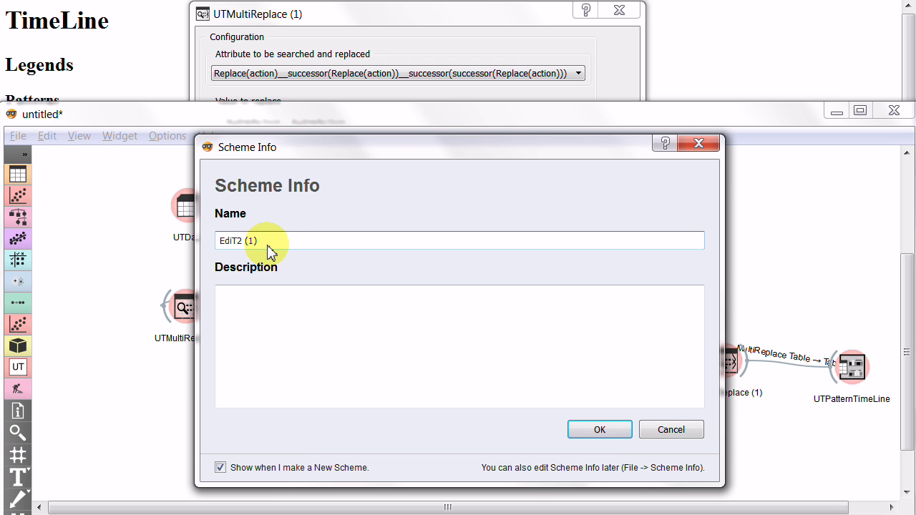
click(612, 430)
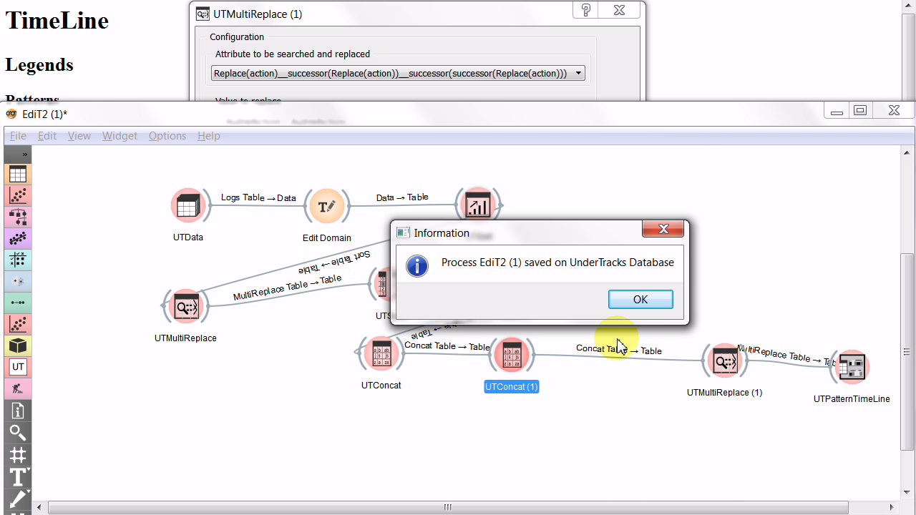
click(639, 301)
click(17, 136)
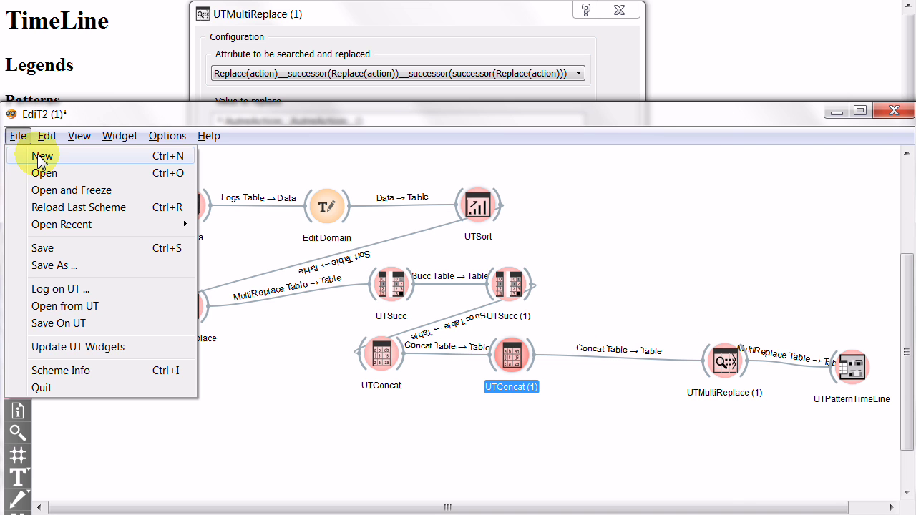
click(39, 158)
click(519, 351)
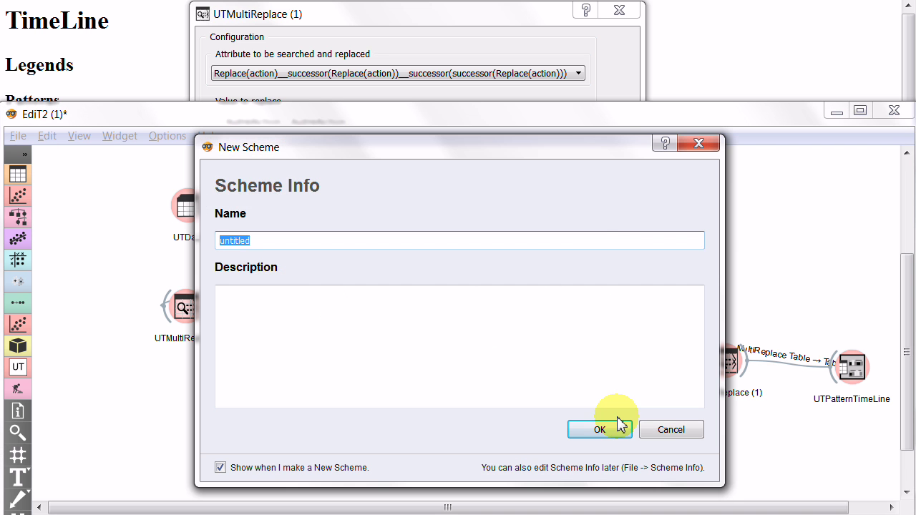
click(670, 429)
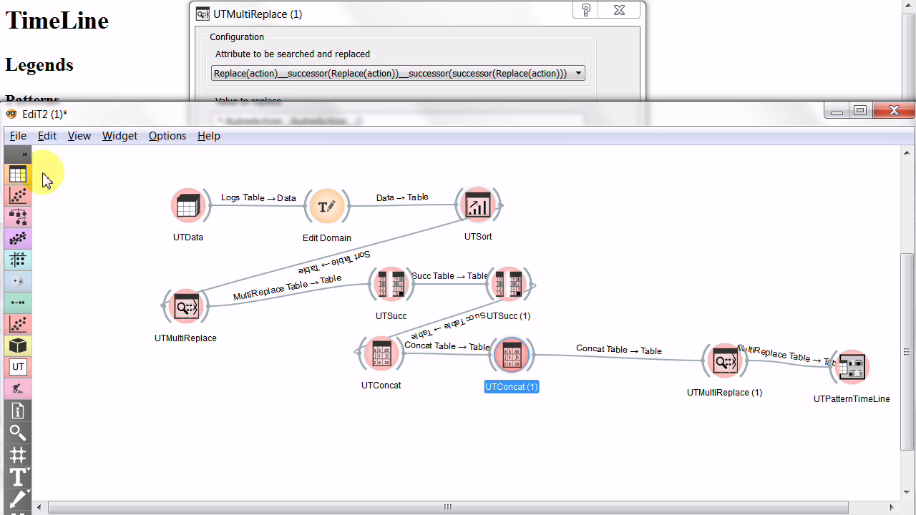
- Create a new scheme with the default name untitled, discarding the local changes to EdiT2 (1)
click(18, 136)
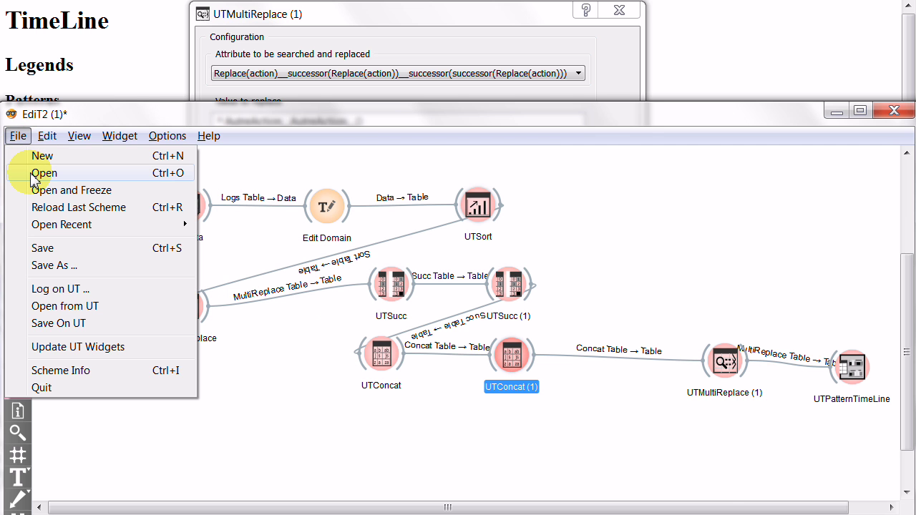
click(42, 156)
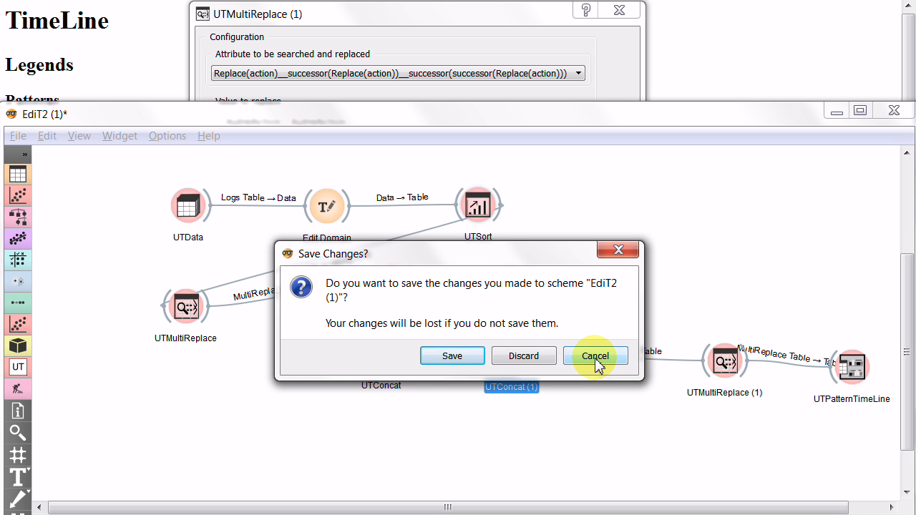
click(542, 359)
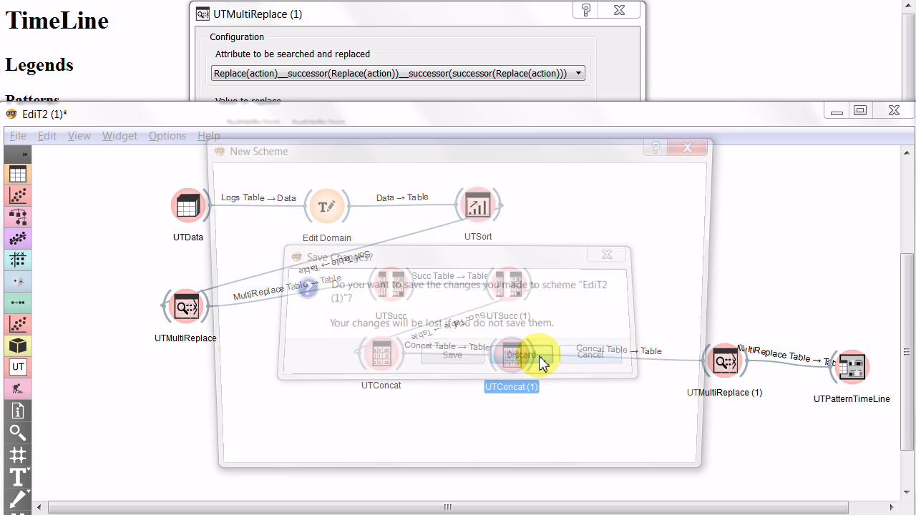
click(600, 430)
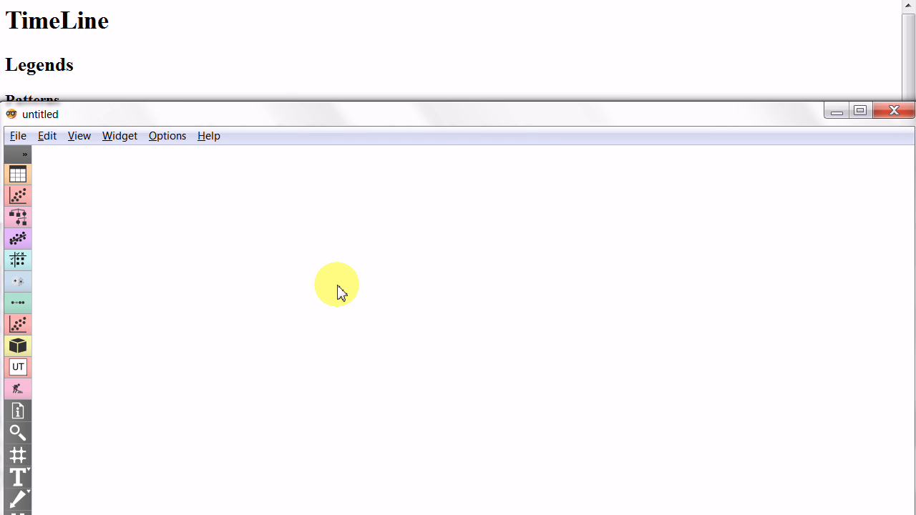
- Open the process EdiT2 (1) from UnderTracks and look over the legends and timelines it generates
click(12, 135)
mouse_move(72, 224)
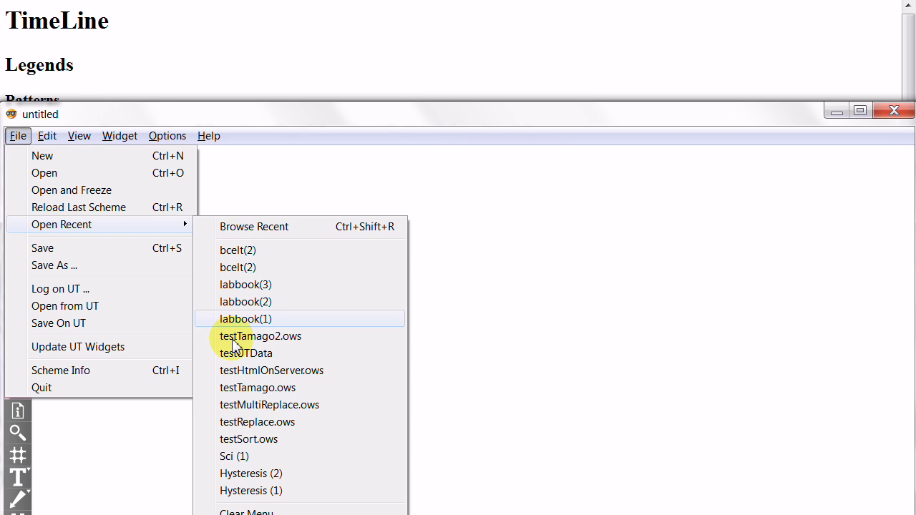
click(82, 305)
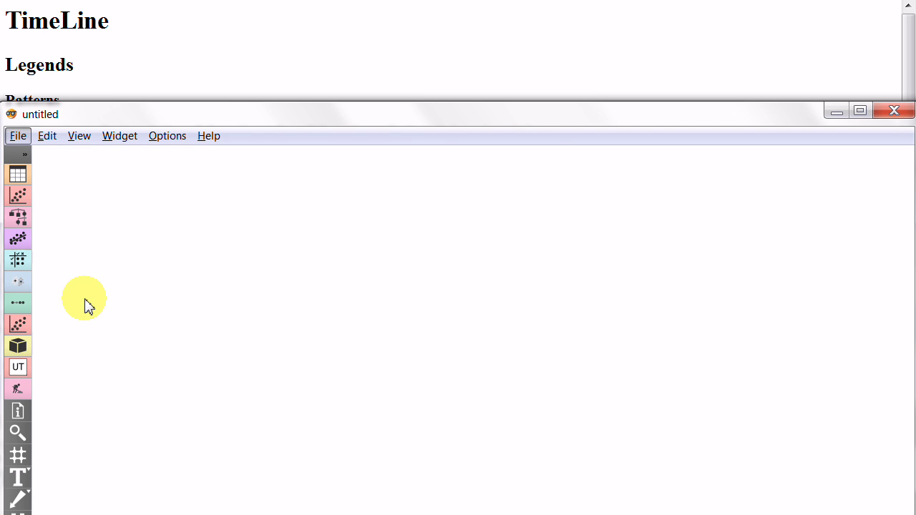
click(454, 246)
drag(452, 266, 452, 358)
click(392, 361)
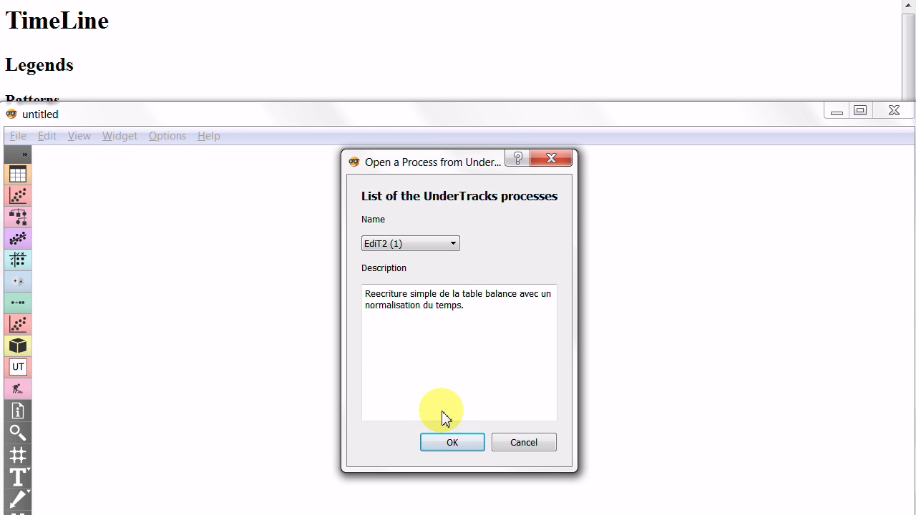
drag(464, 306, 431, 297)
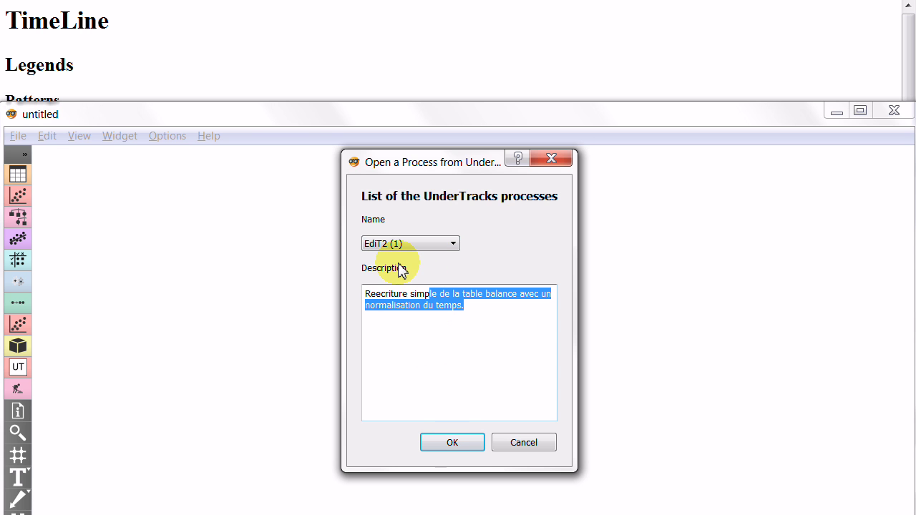
click(440, 442)
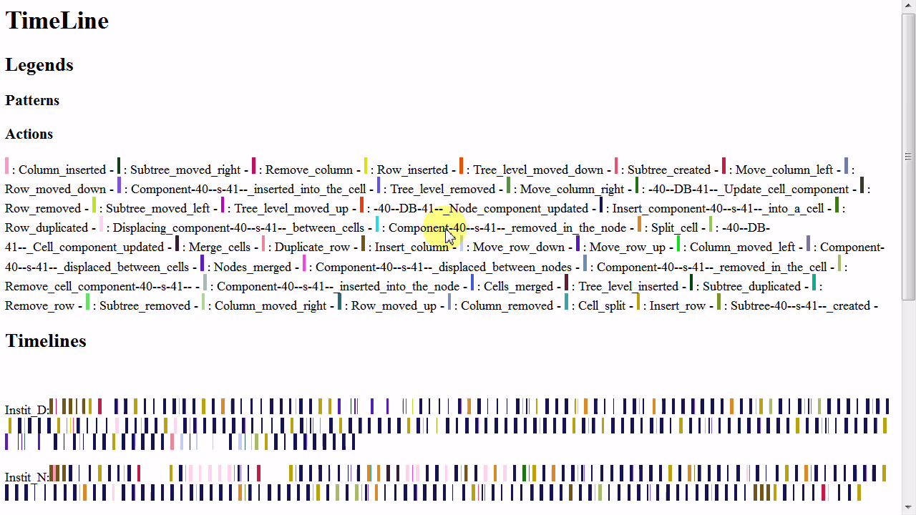
mouse_move(904, 91)
mouse_down()
mouse_move(911, 299)
mouse_move(911, 104)
mouse_up()
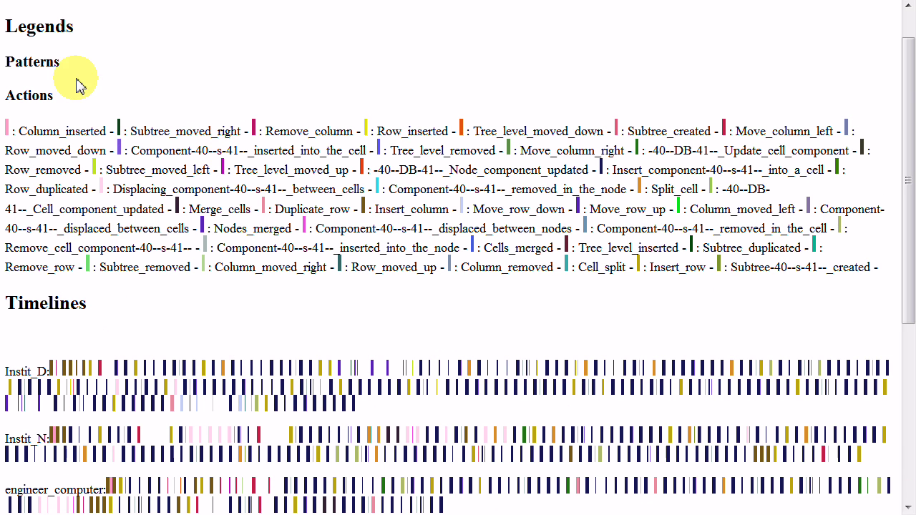
drag(911, 71, 906, 24)
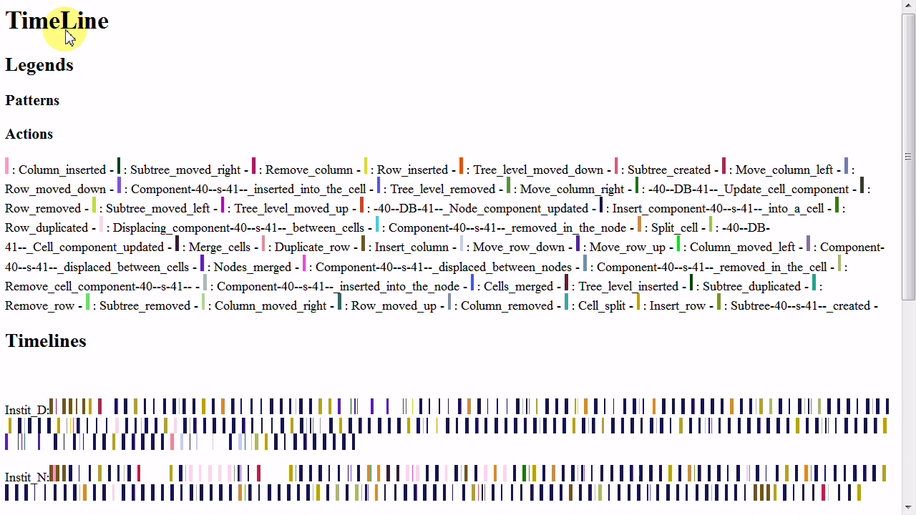
- In UTMultiReplace (1), exclude Column_inserted__AutreAction__AutreAction and Column_inserted__AutreAction__Column_inserted from the values to replace, and apply to regenerate the timelines
key(alt+Tab)
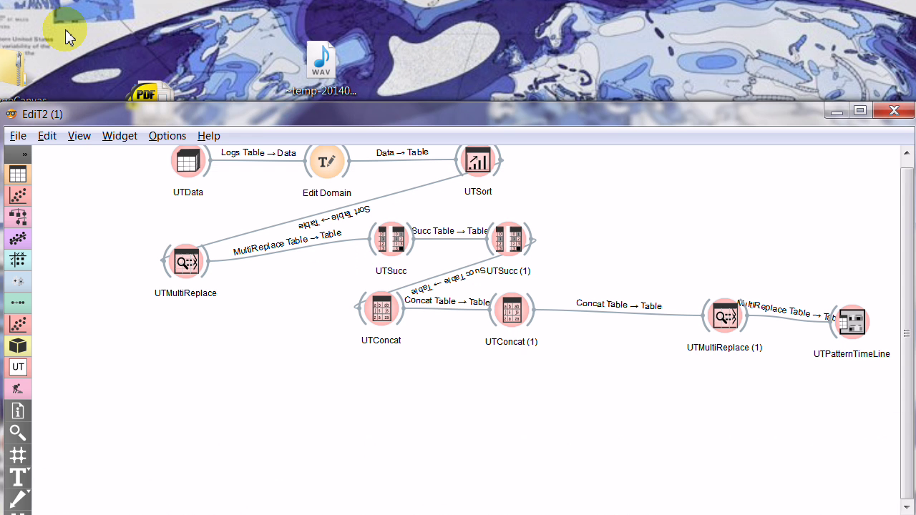
double_click(721, 313)
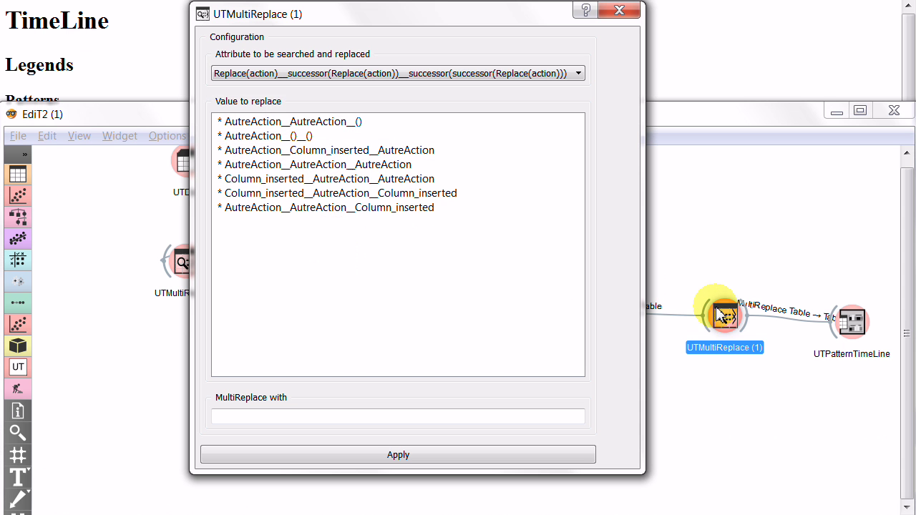
click(254, 152)
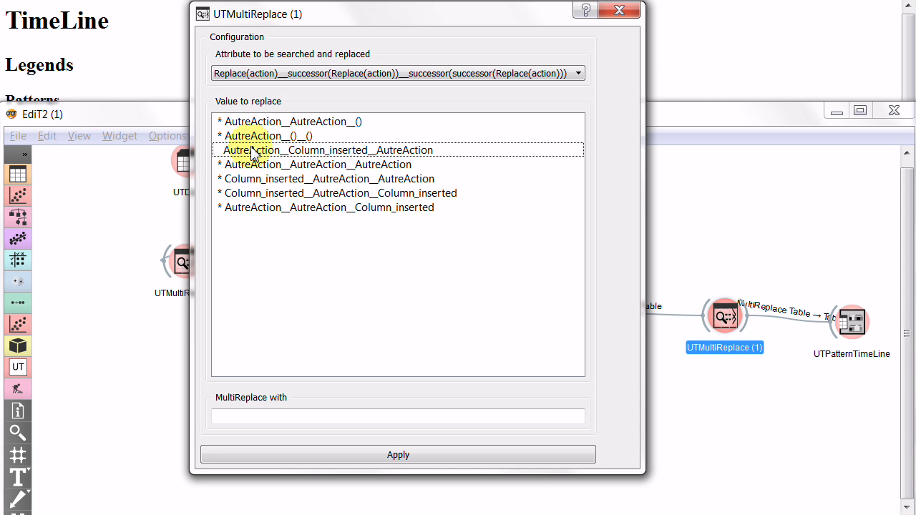
click(251, 198)
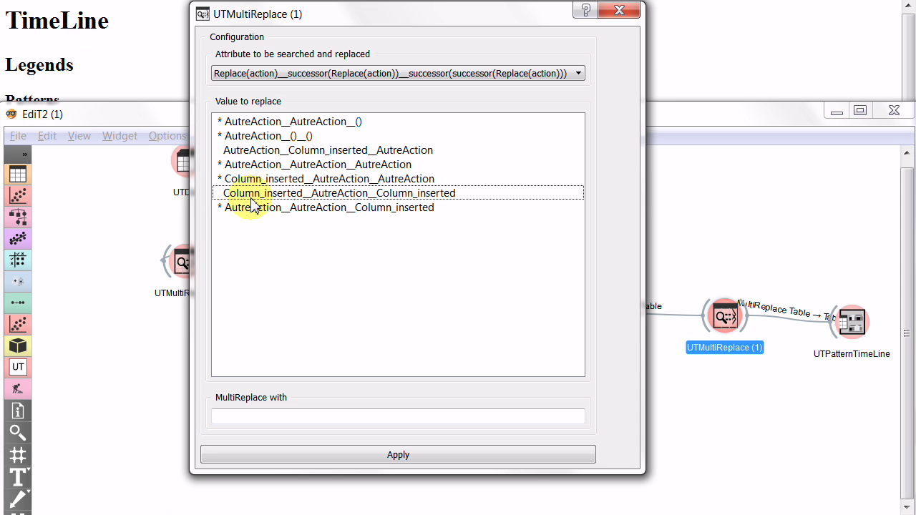
click(242, 178)
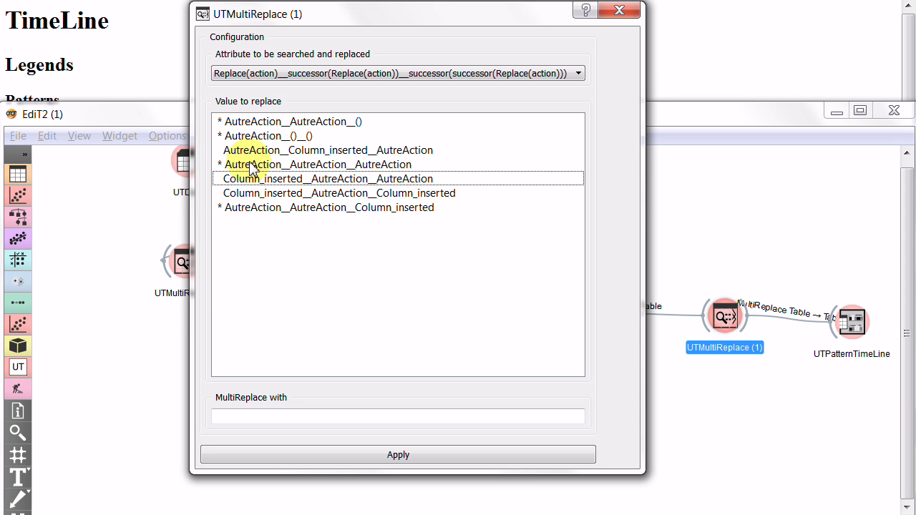
click(242, 150)
click(338, 454)
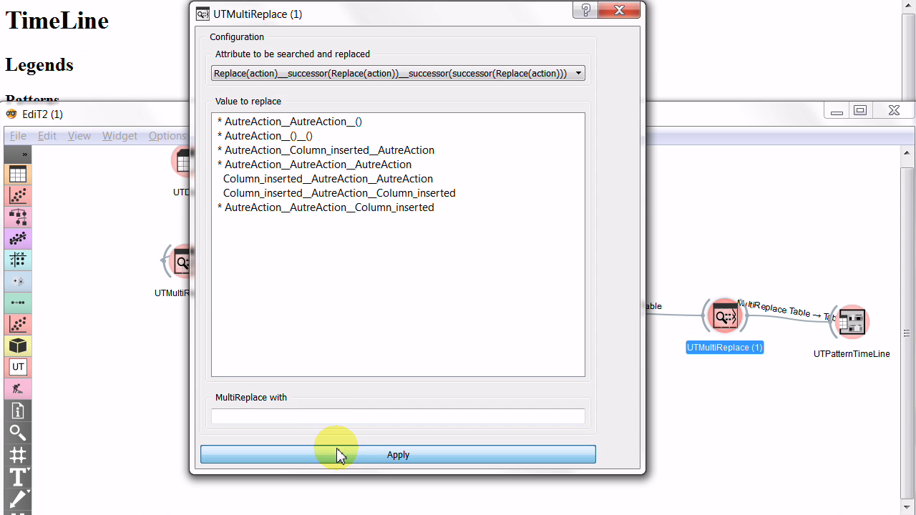
click(625, 13)
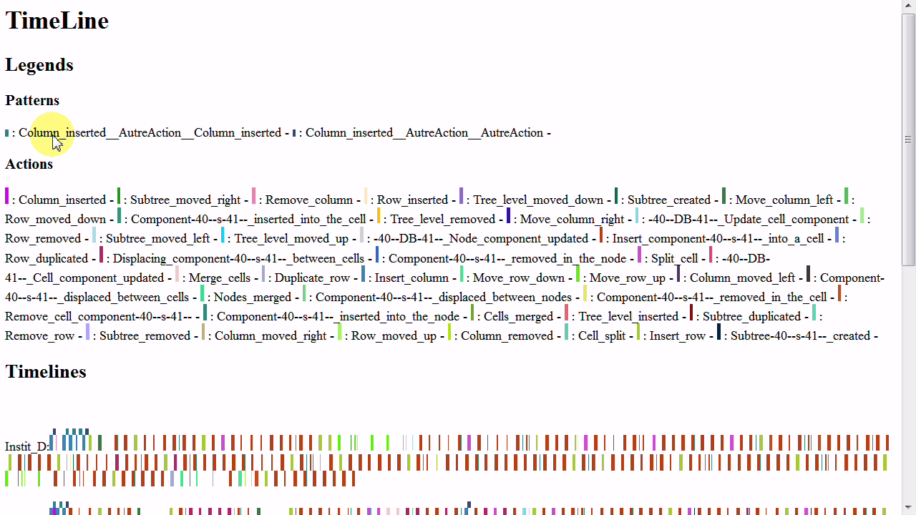
- Return to the EdiT2 (1) workflow and move all its widgets together slightly lower on the canvas, then deselect them
key(alt+Tab)
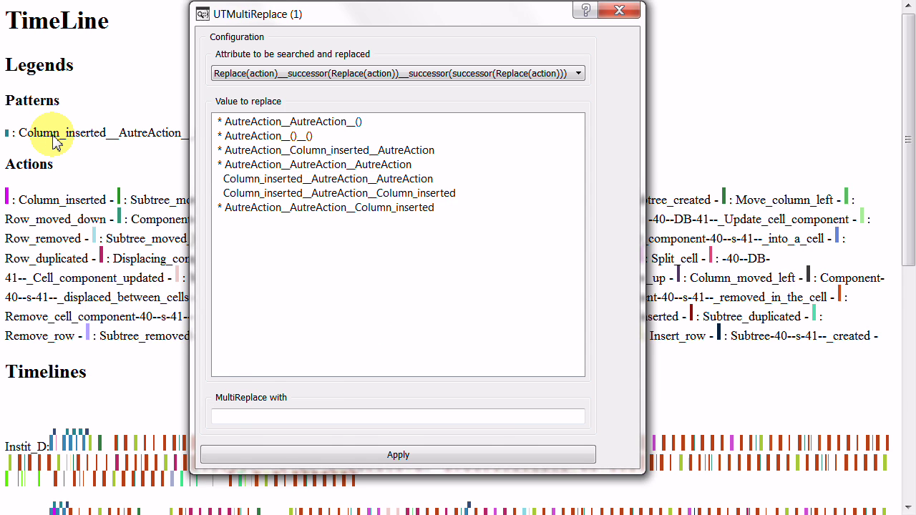
key(alt+Tab)
key(alt+Tab)
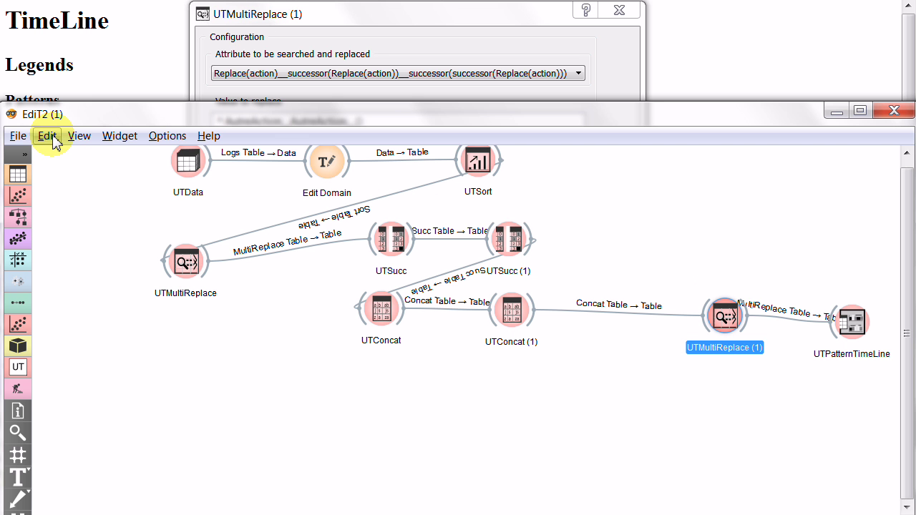
drag(904, 230, 908, 201)
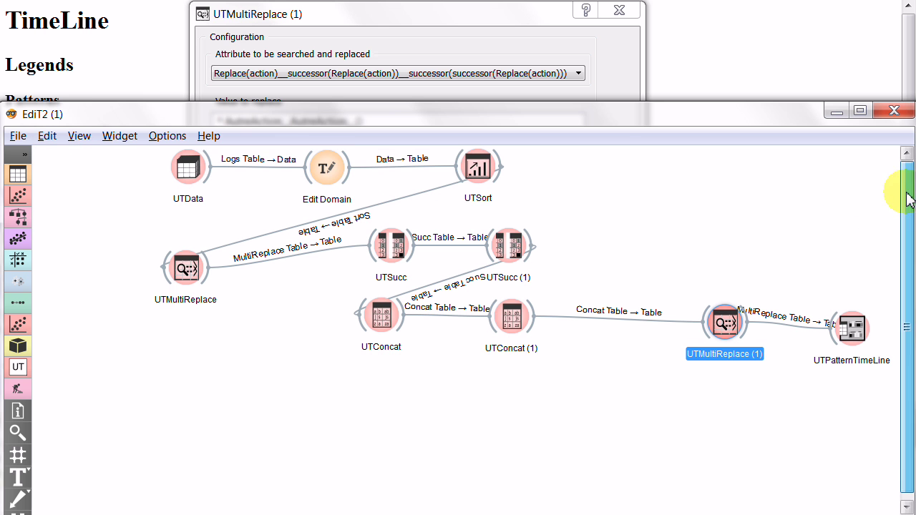
click(795, 207)
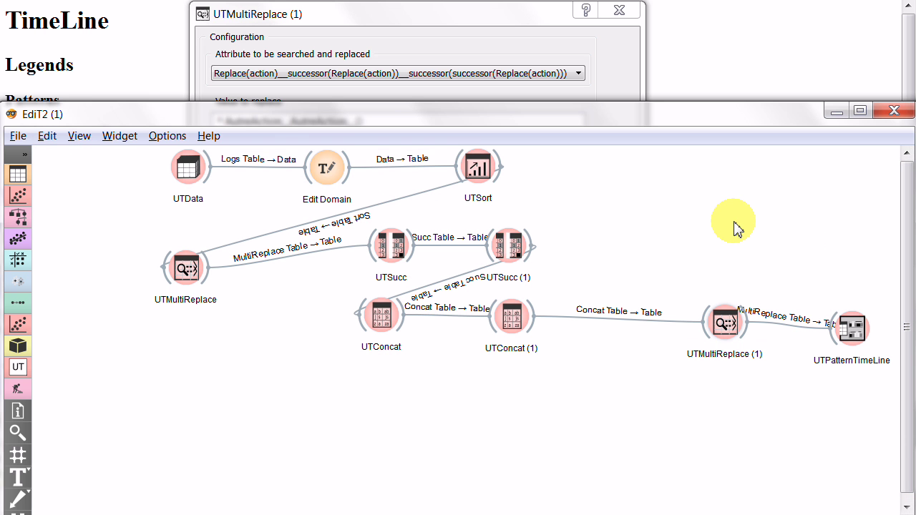
key(ctrl+a)
click(634, 236)
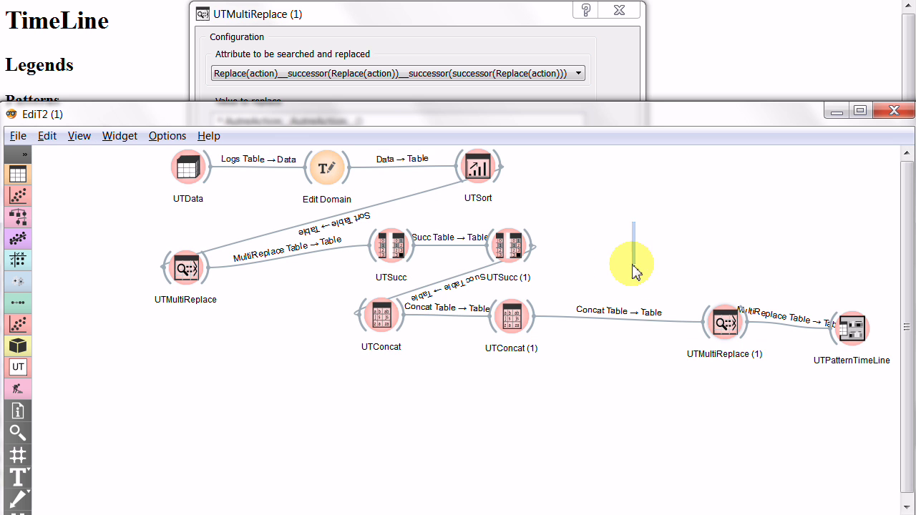
drag(105, 152, 901, 392)
drag(716, 331, 704, 402)
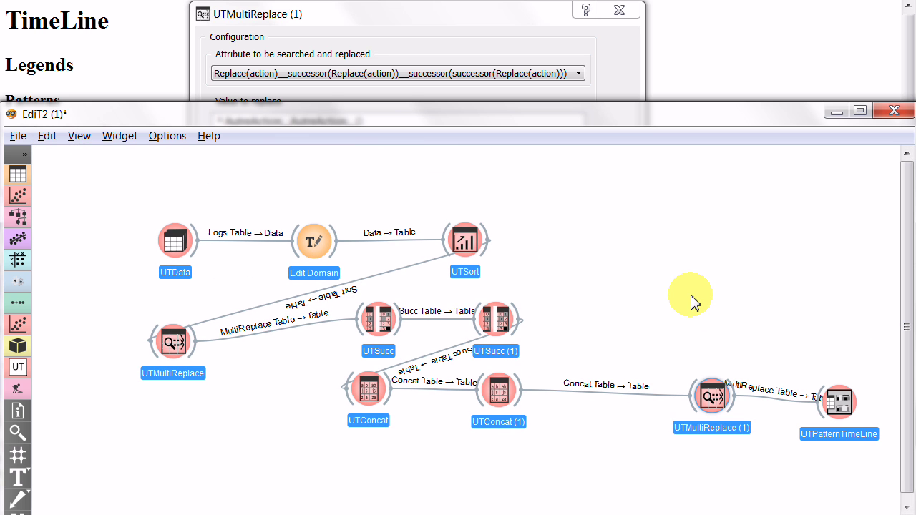
click(692, 303)
- Open the settings of the UTData widget
double_click(174, 244)
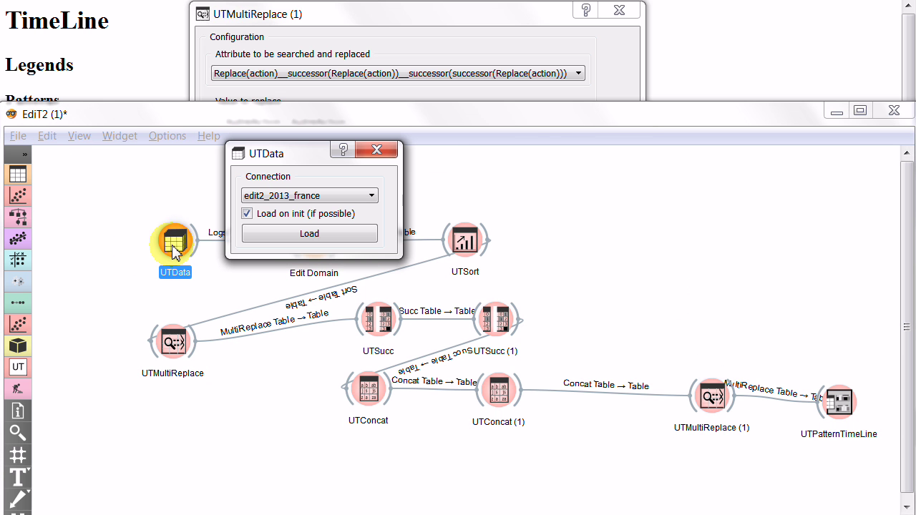